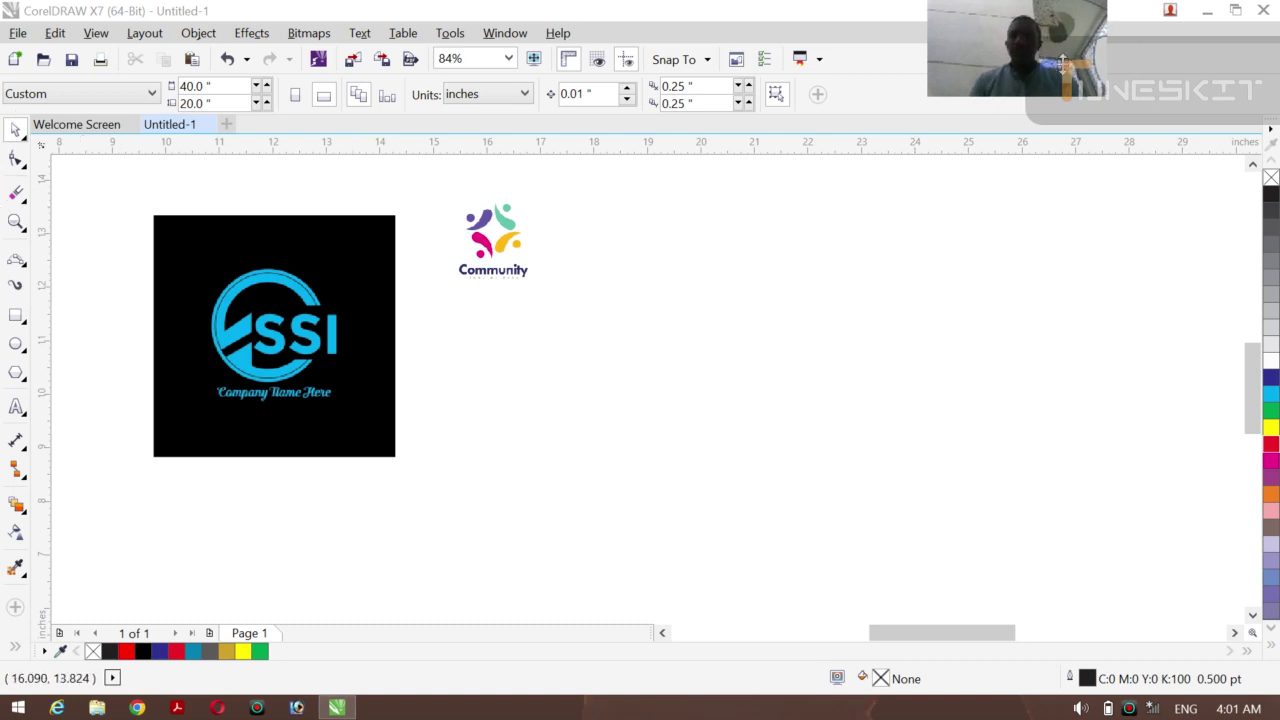
drag(1037, 55, 1029, 90)
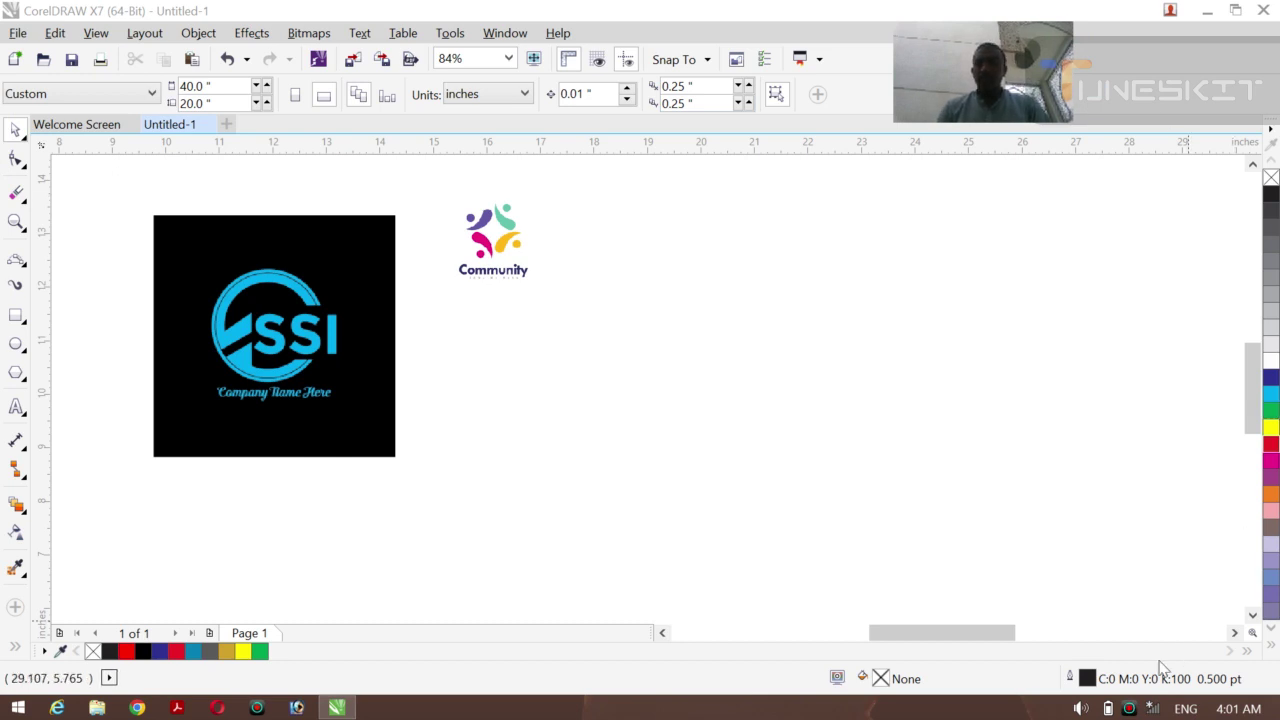
click(1153, 708)
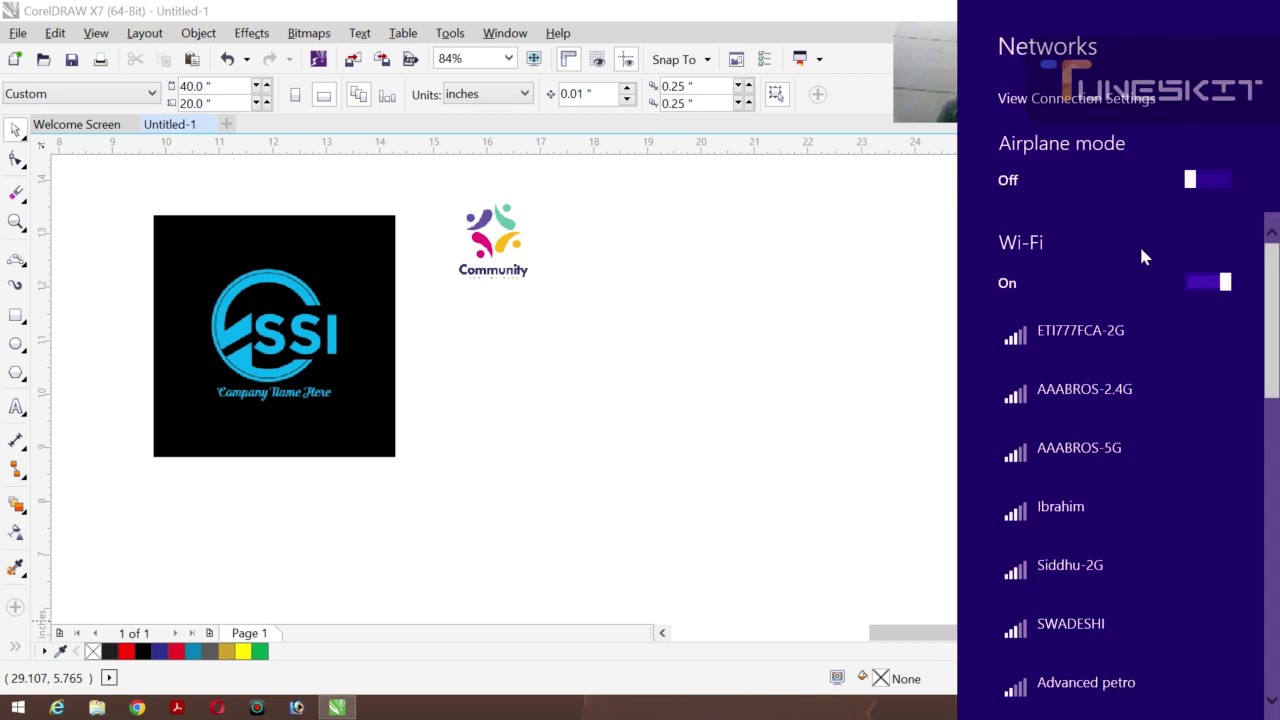
click(797, 531)
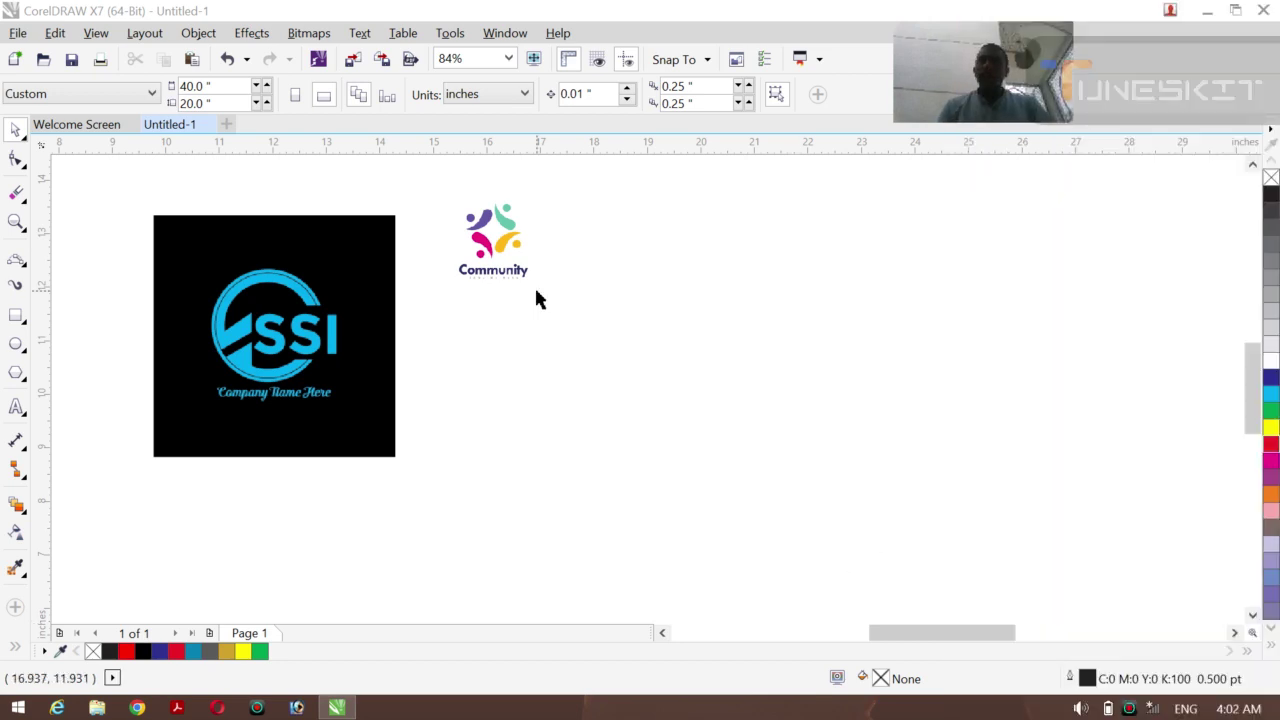
Centre the Community logo image on the page and enlarge it from its centre to about 7.8 inches wide
click(23, 138)
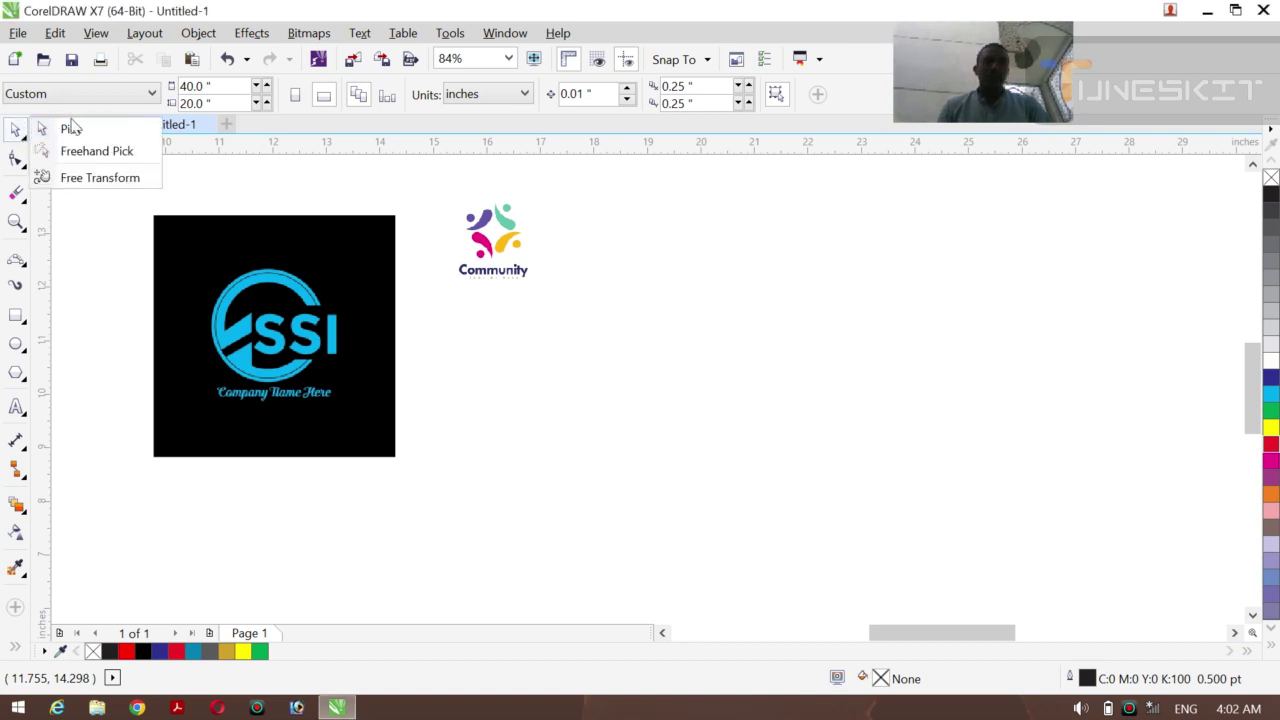
click(72, 128)
click(466, 226)
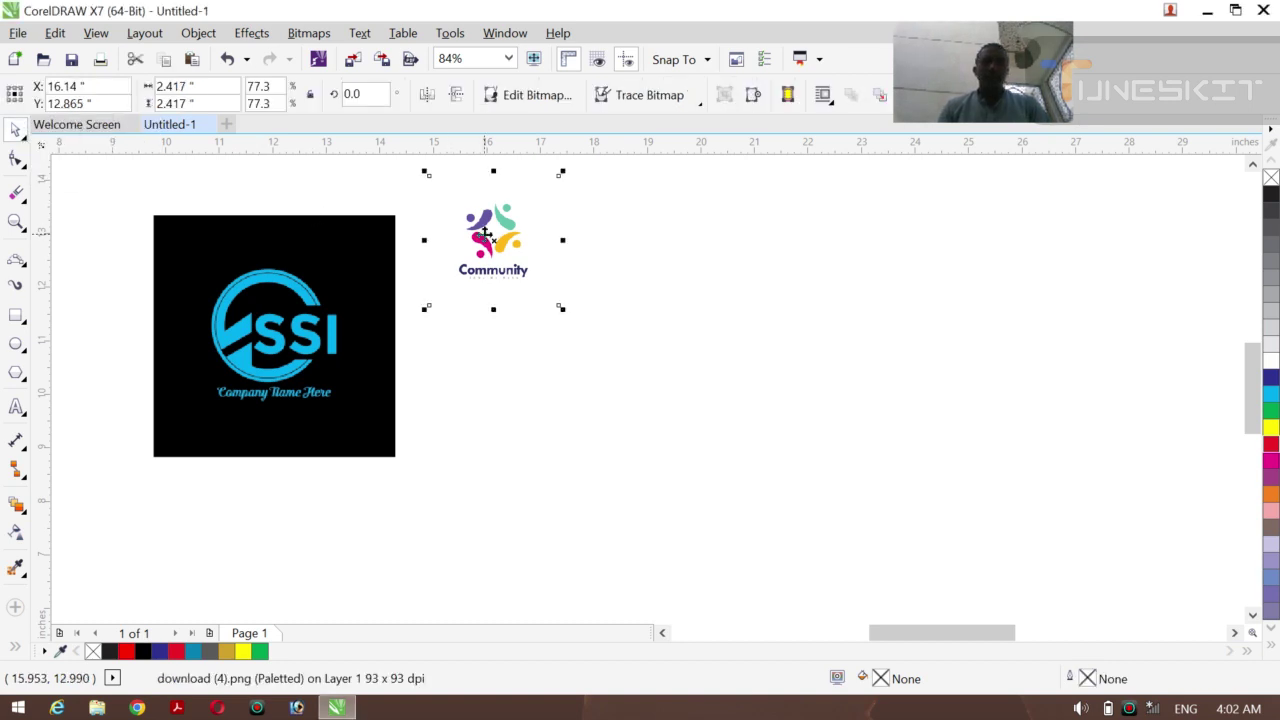
key(ctrl+z)
click(976, 468)
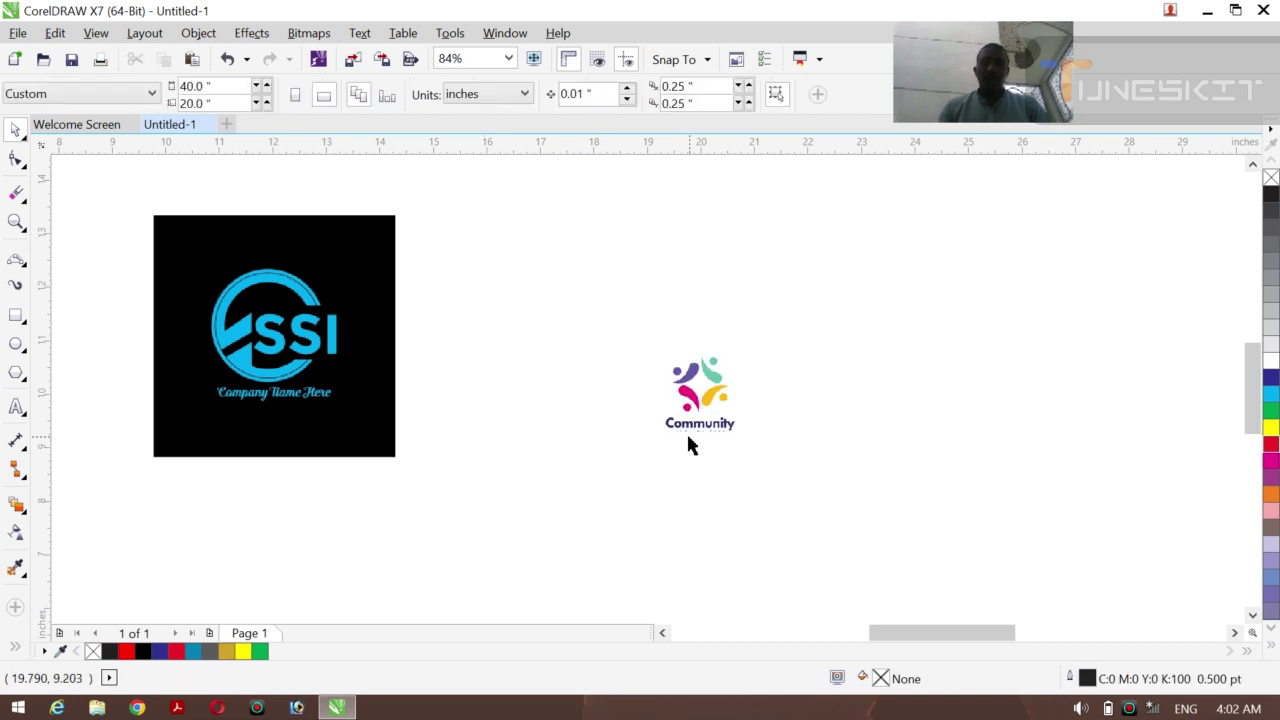
click(686, 425)
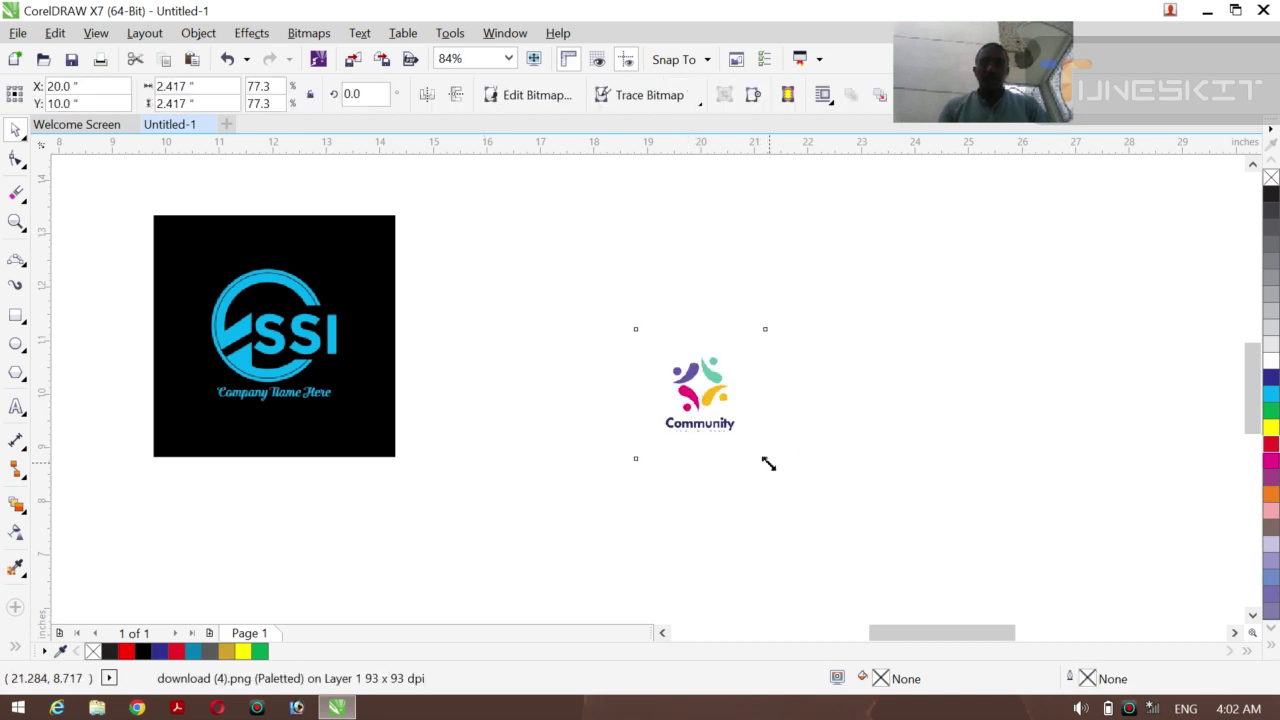
drag(767, 463, 1031, 614)
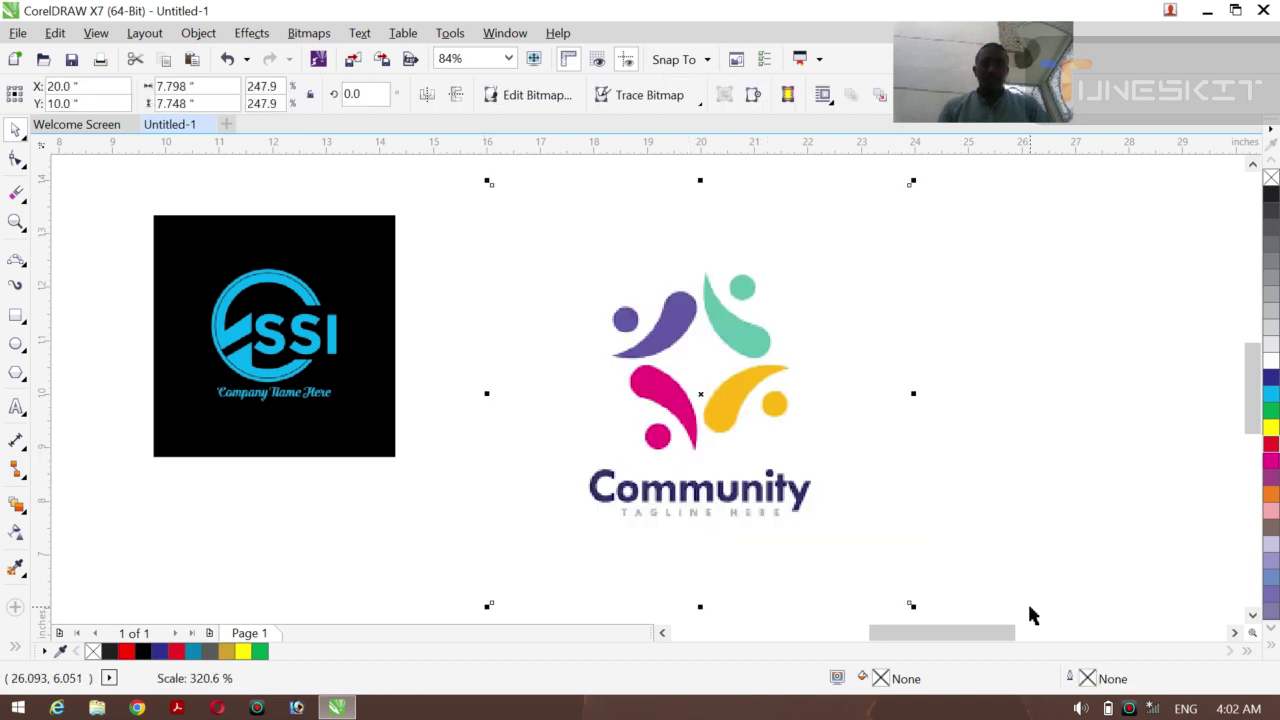
click(926, 340)
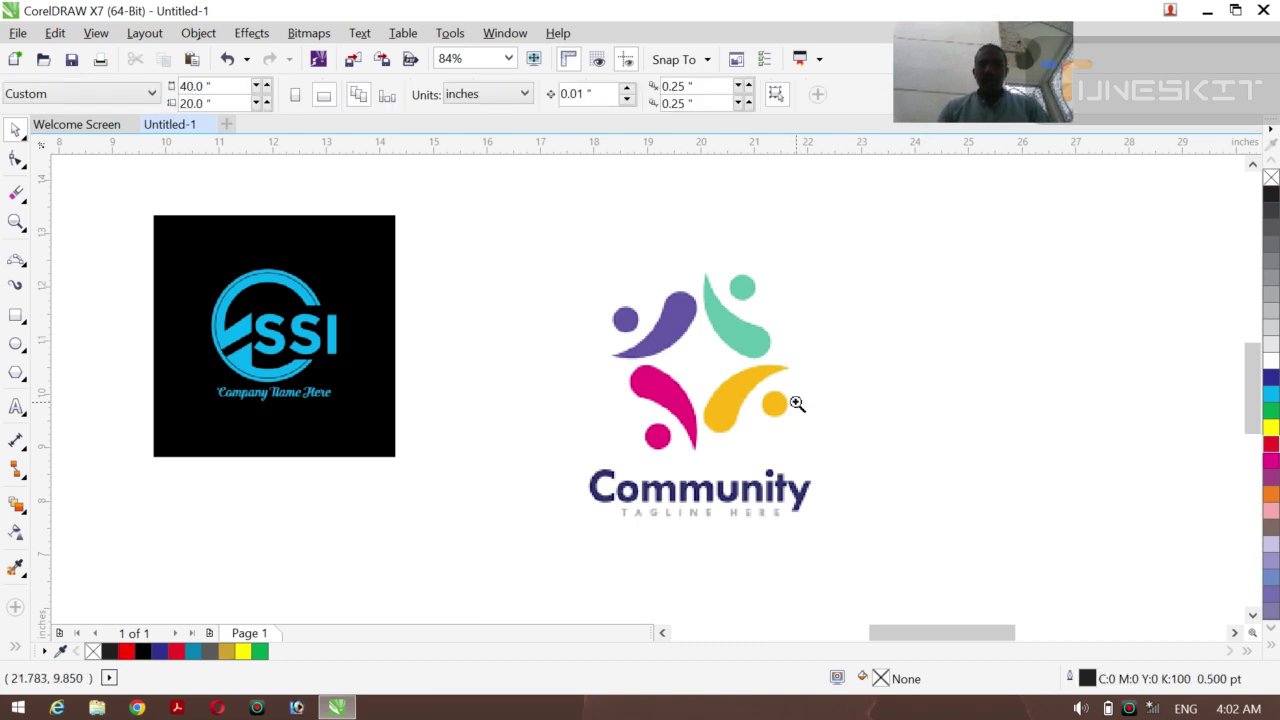
Trace the yellow figure's outer edge with the Pen tool from its pointed tip to its lower end, about 1.57 by 0.98 inches
key(z)
drag(432, 209, 1016, 549)
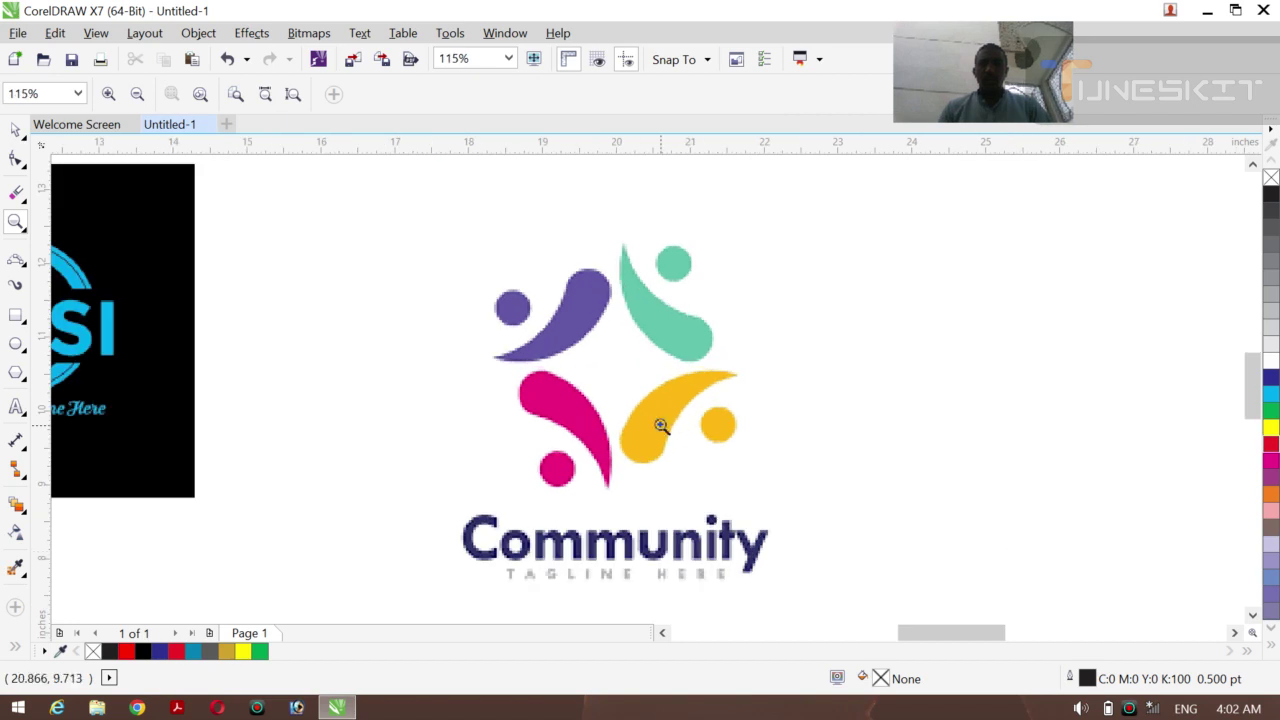
drag(369, 191, 912, 390)
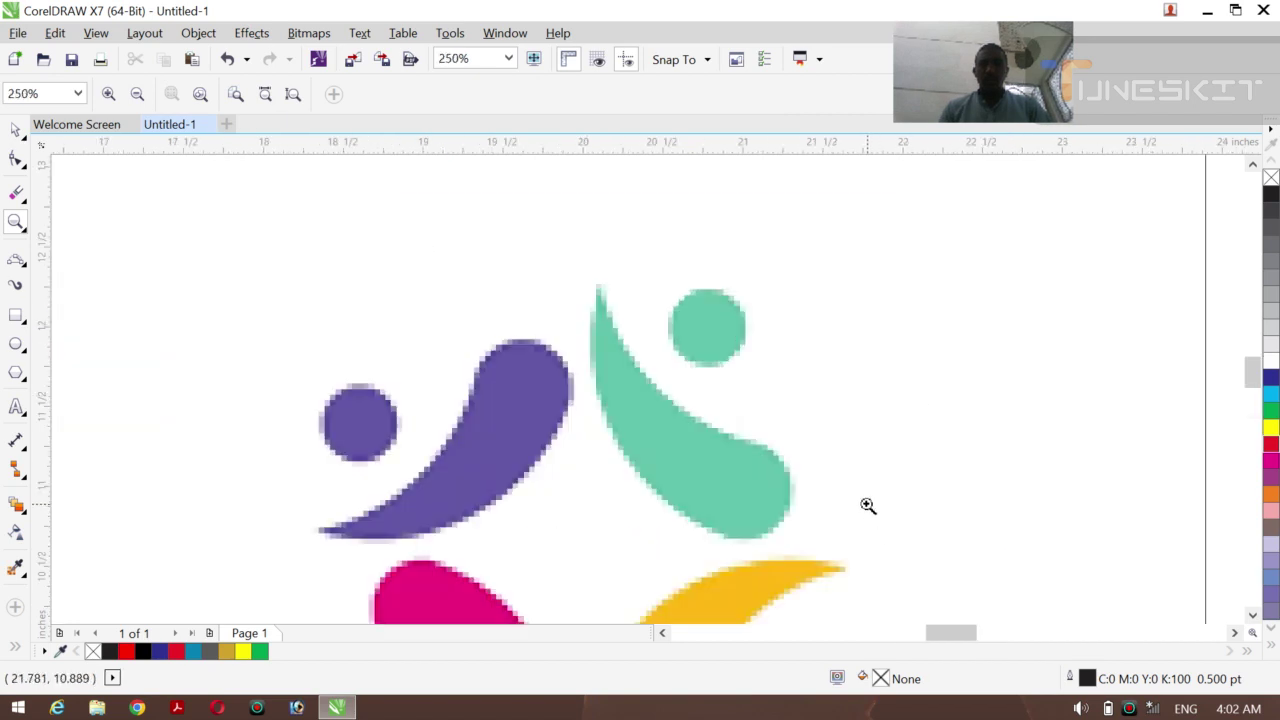
click(137, 94)
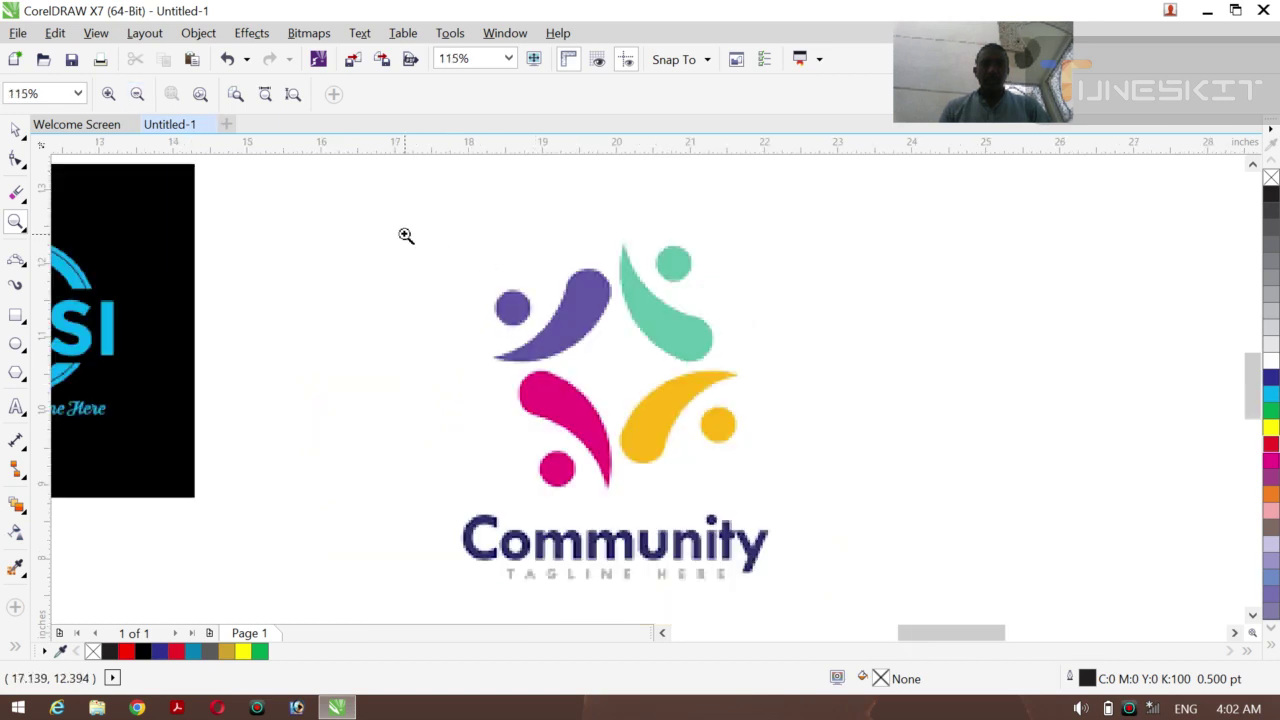
drag(405, 235, 837, 603)
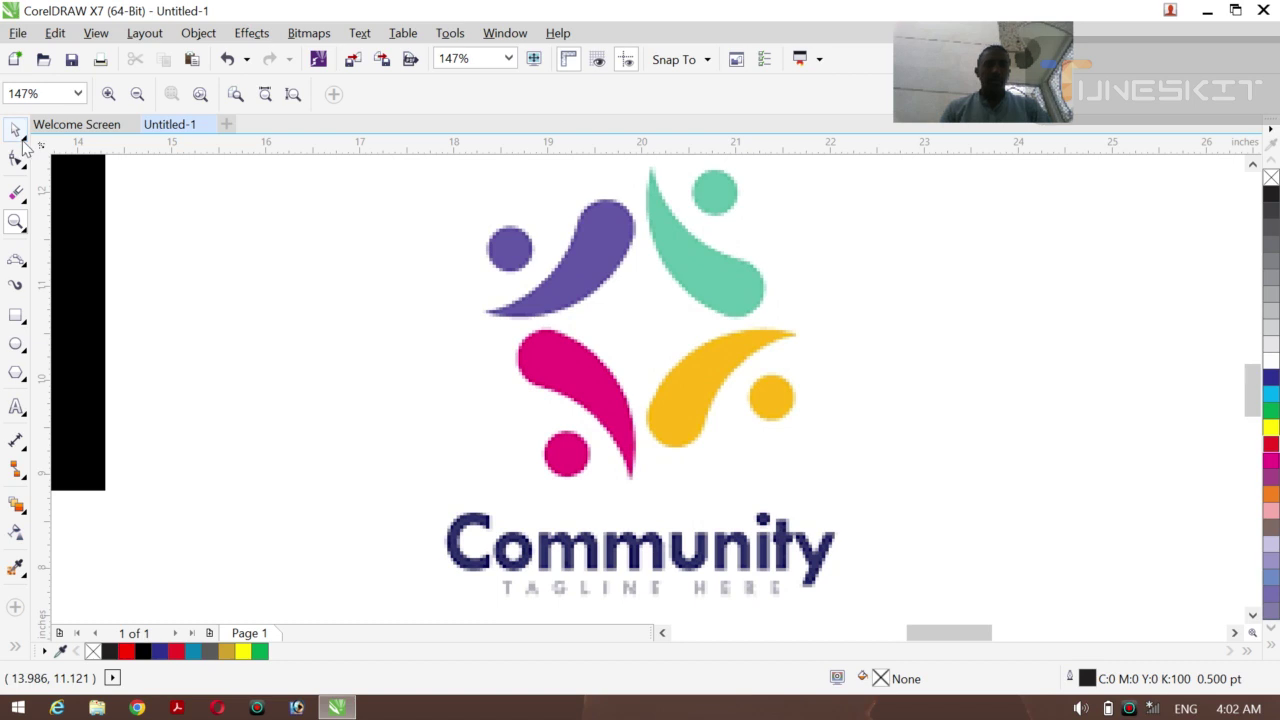
click(24, 146)
click(58, 129)
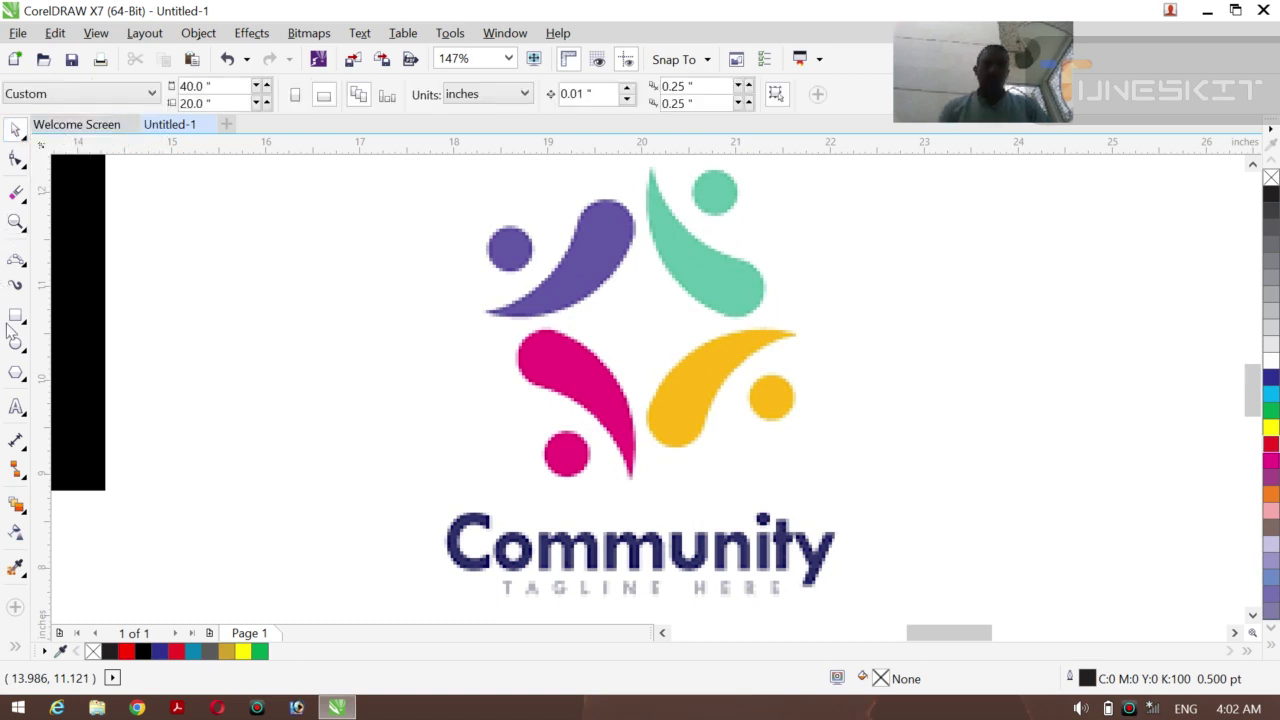
click(22, 265)
click(110, 325)
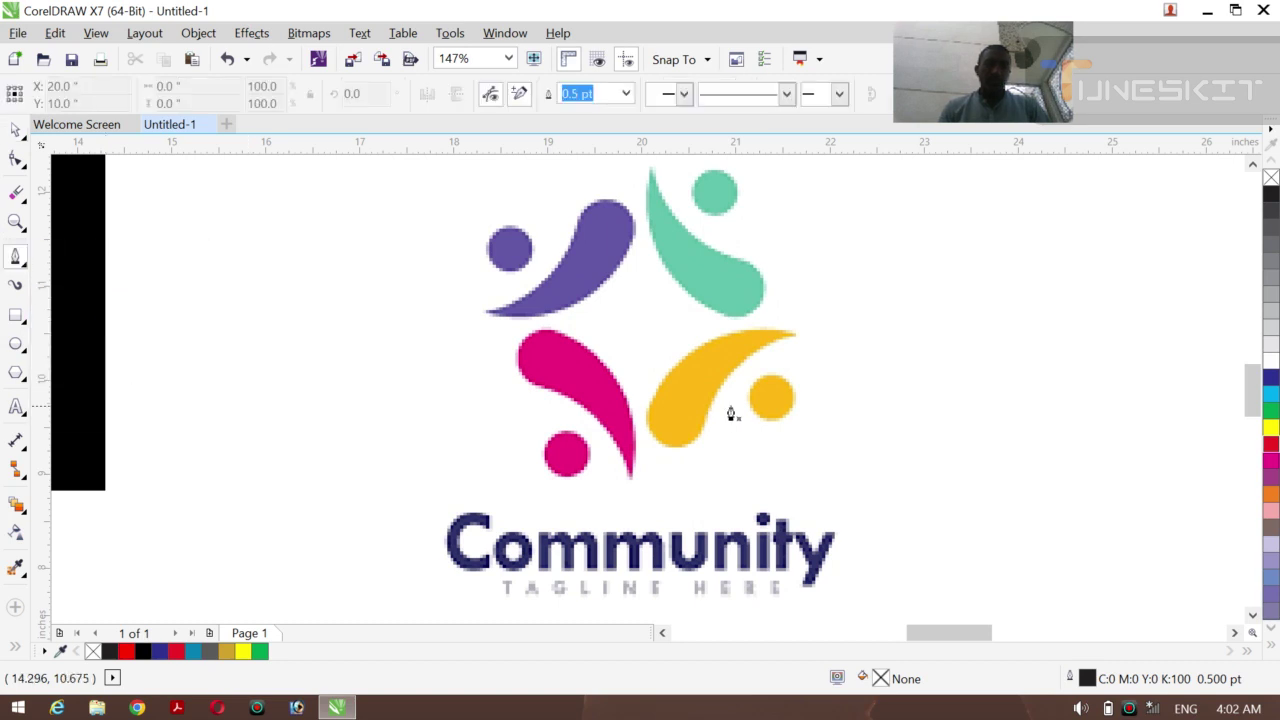
click(795, 335)
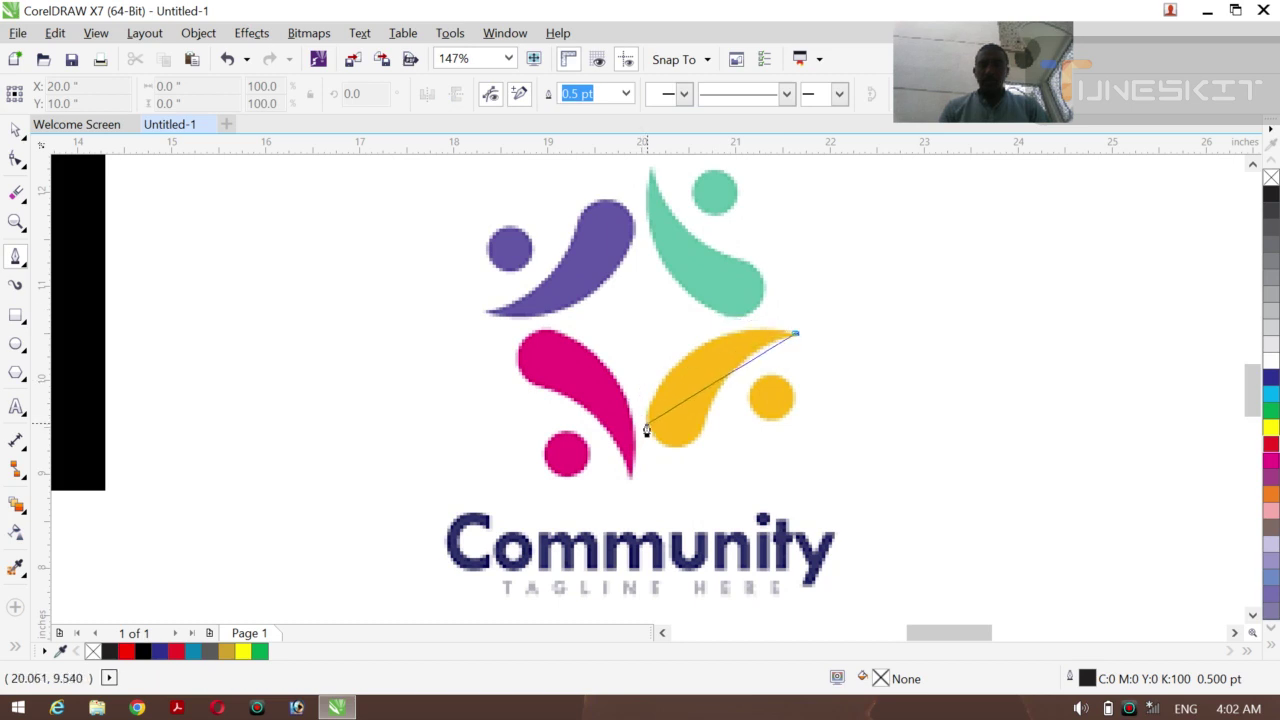
mouse_move(646, 430)
mouse_down()
mouse_move(646, 515)
mouse_move(614, 534)
mouse_move(617, 553)
mouse_move(626, 500)
mouse_up()
key(space)
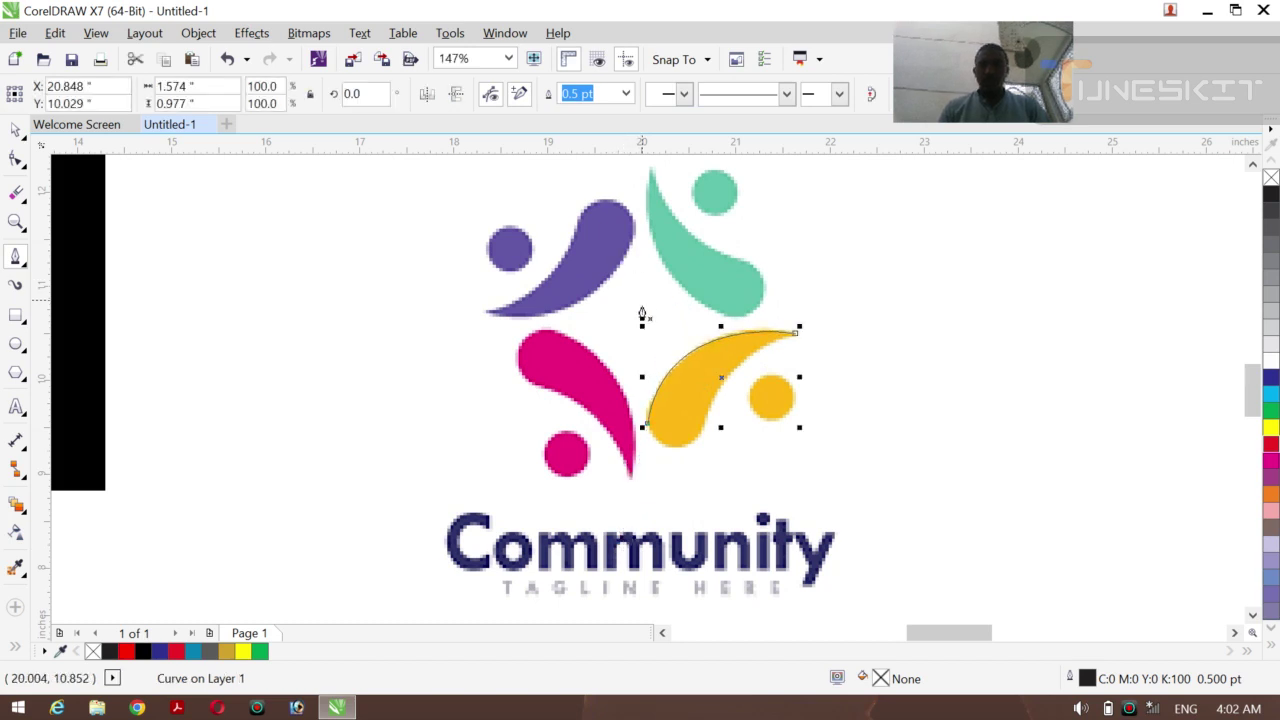
drag(643, 327, 784, 428)
key(Escape)
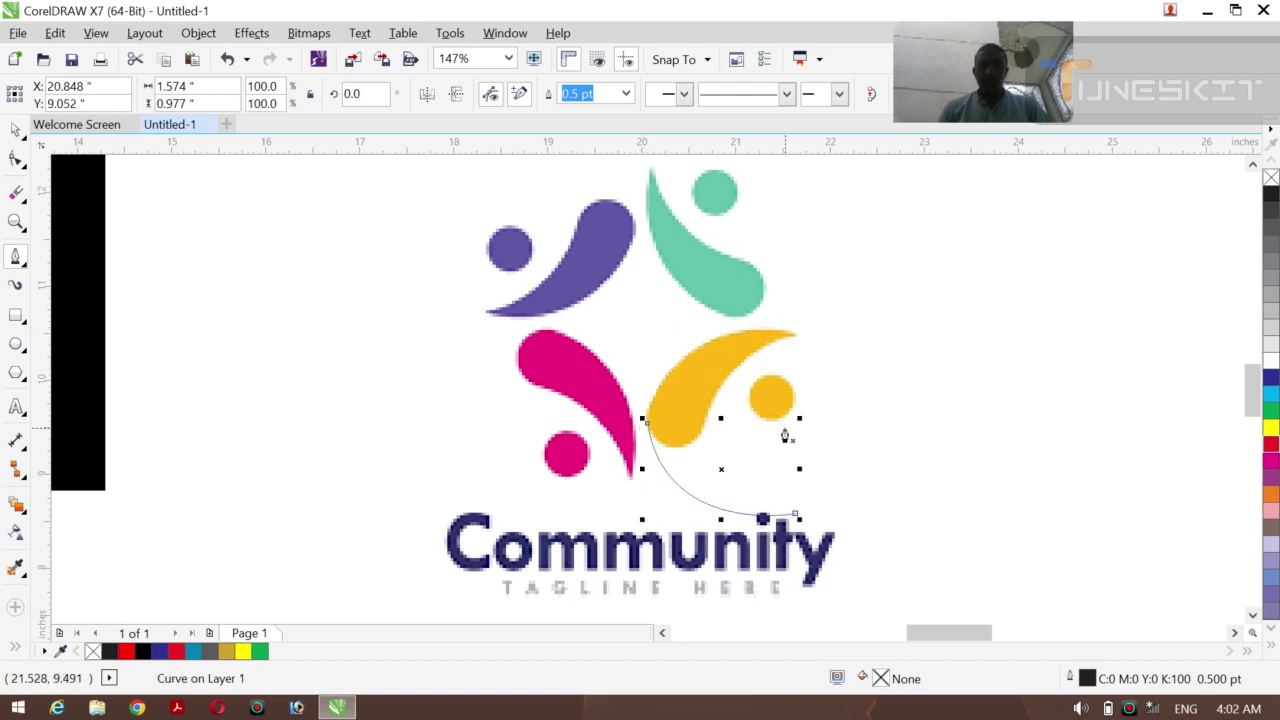
drag(645, 425, 632, 526)
key(Escape)
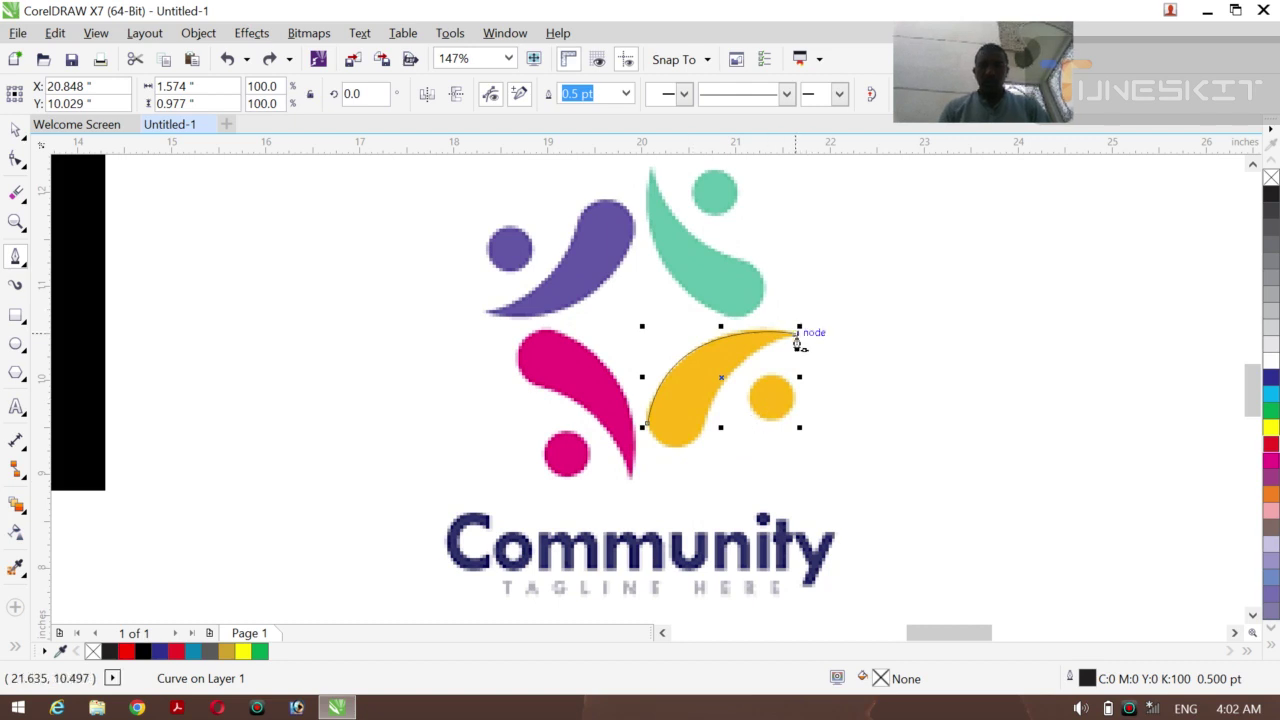
Continue the Pen path from the pointed tip along the yellow figure's inner edge to the start of its rounded end
click(797, 336)
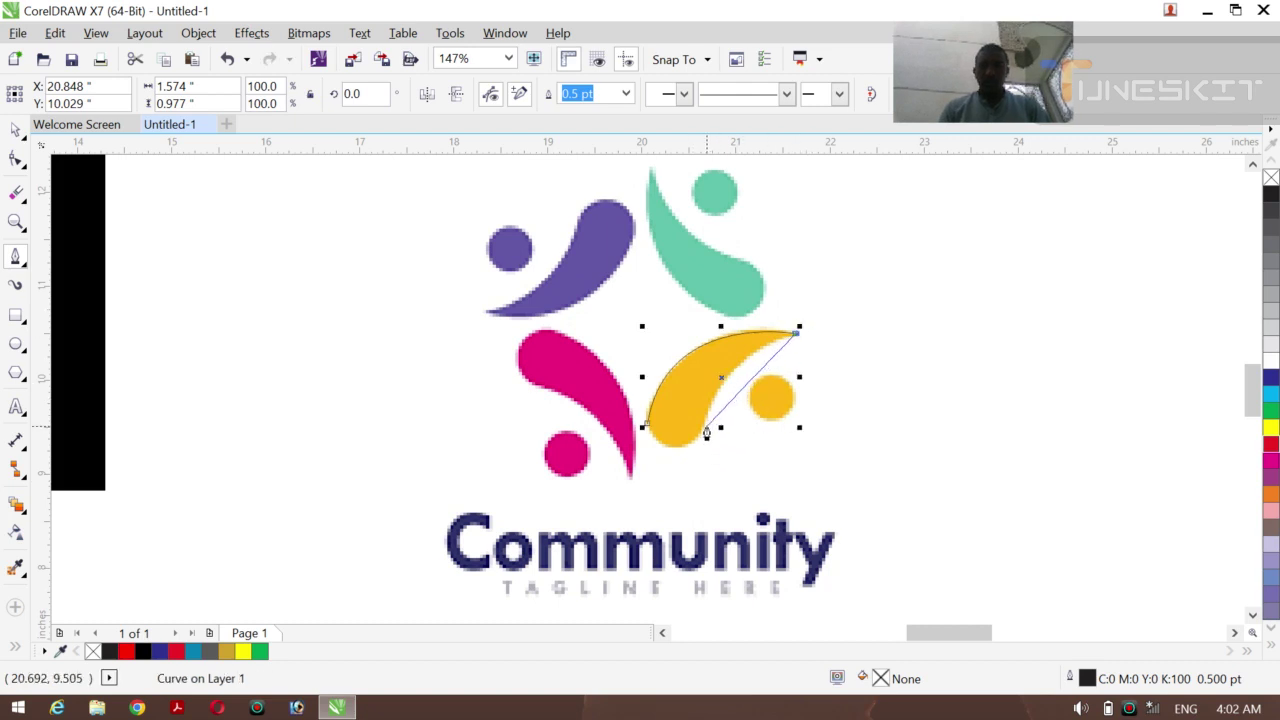
mouse_move(705, 428)
mouse_down()
mouse_move(721, 478)
mouse_move(695, 505)
mouse_up()
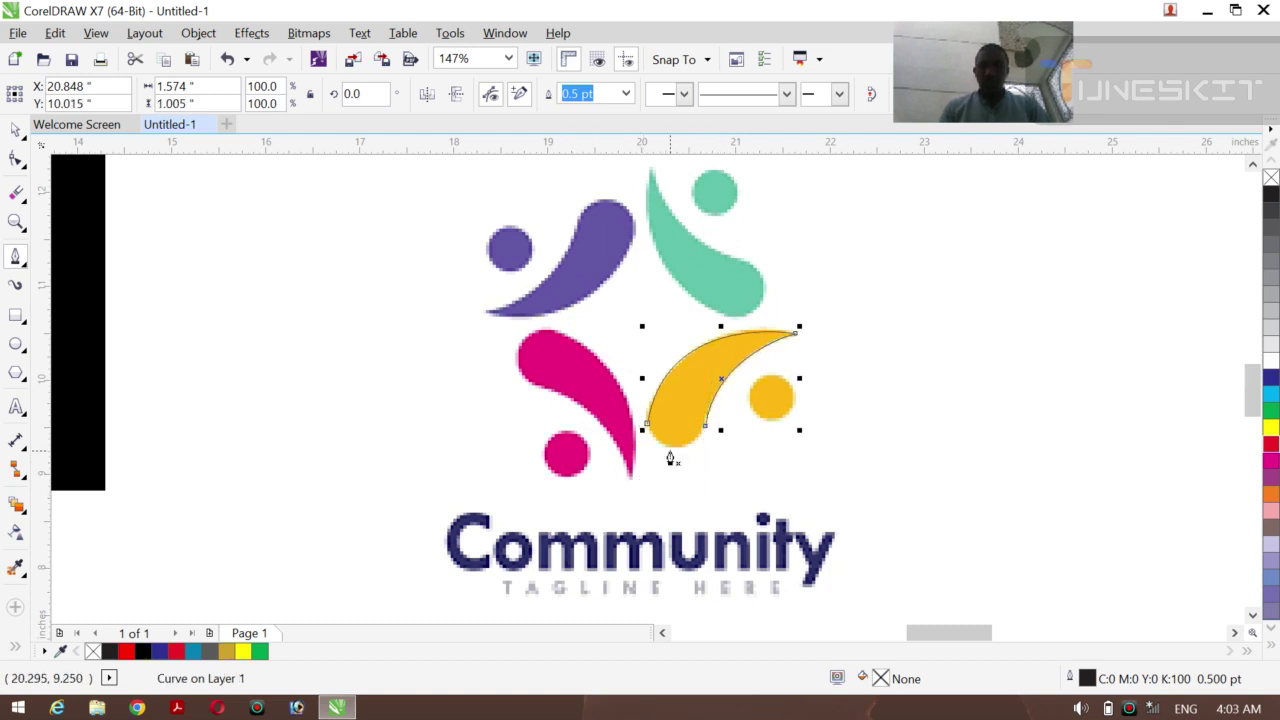
drag(645, 432, 632, 527)
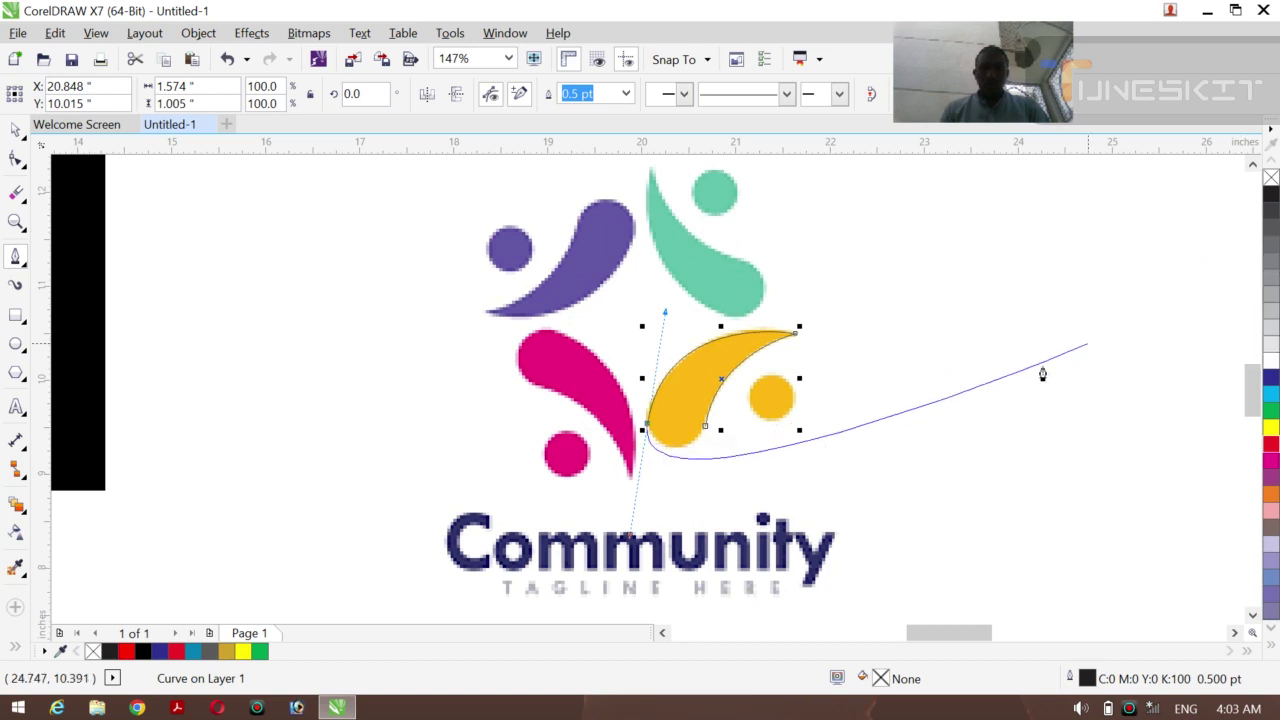
key(Escape)
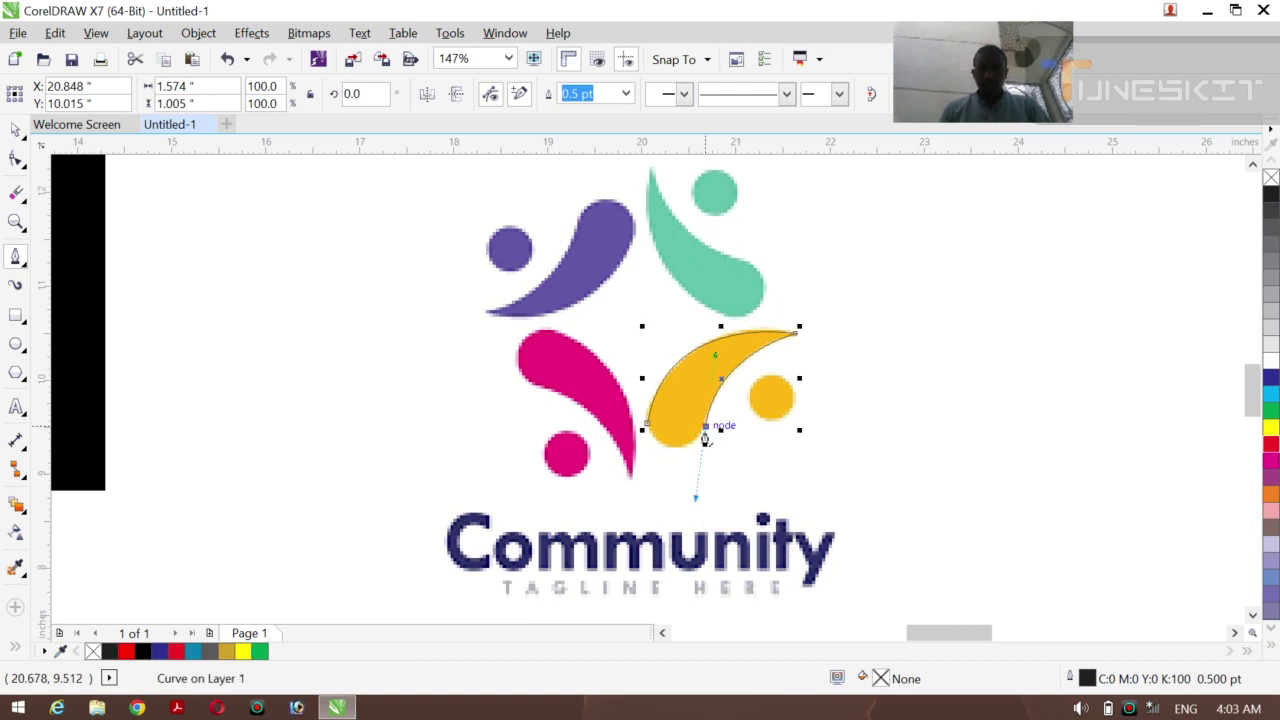
Extend the path around the yellow figure's rounded end and finish it well outside the logo, beyond the purple figure
drag(706, 440, 695, 497)
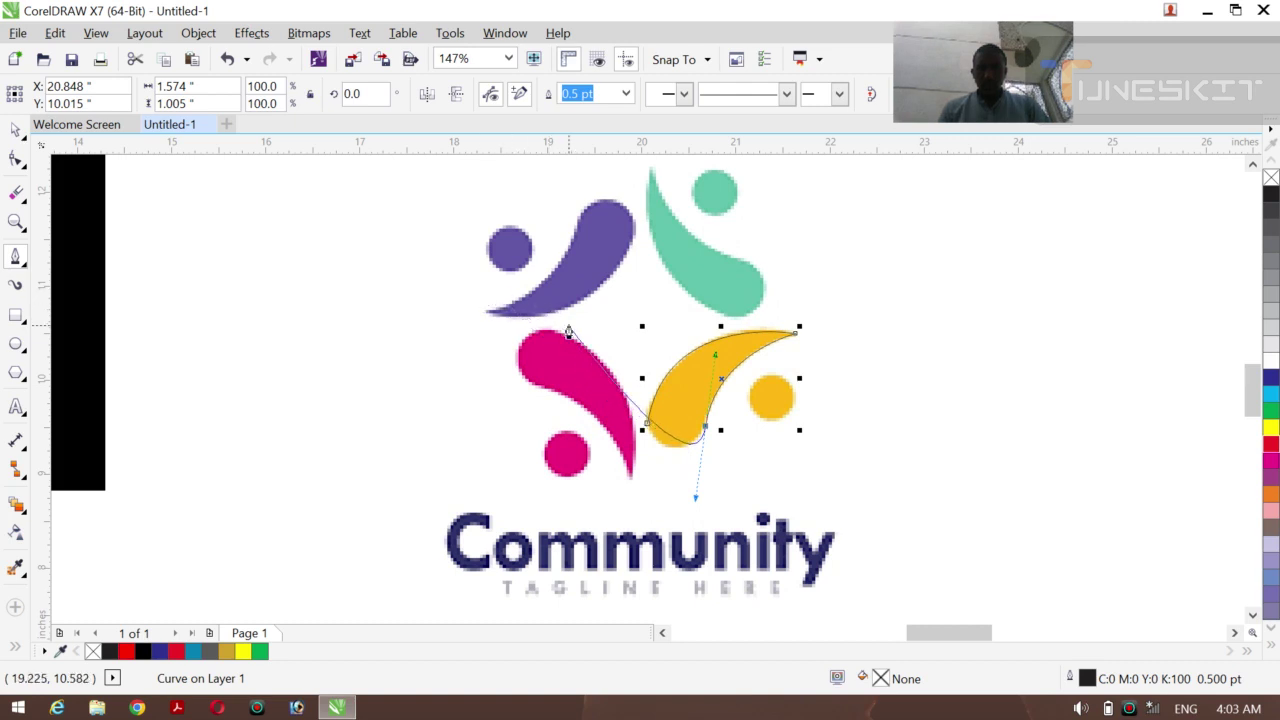
drag(607, 324, 674, 286)
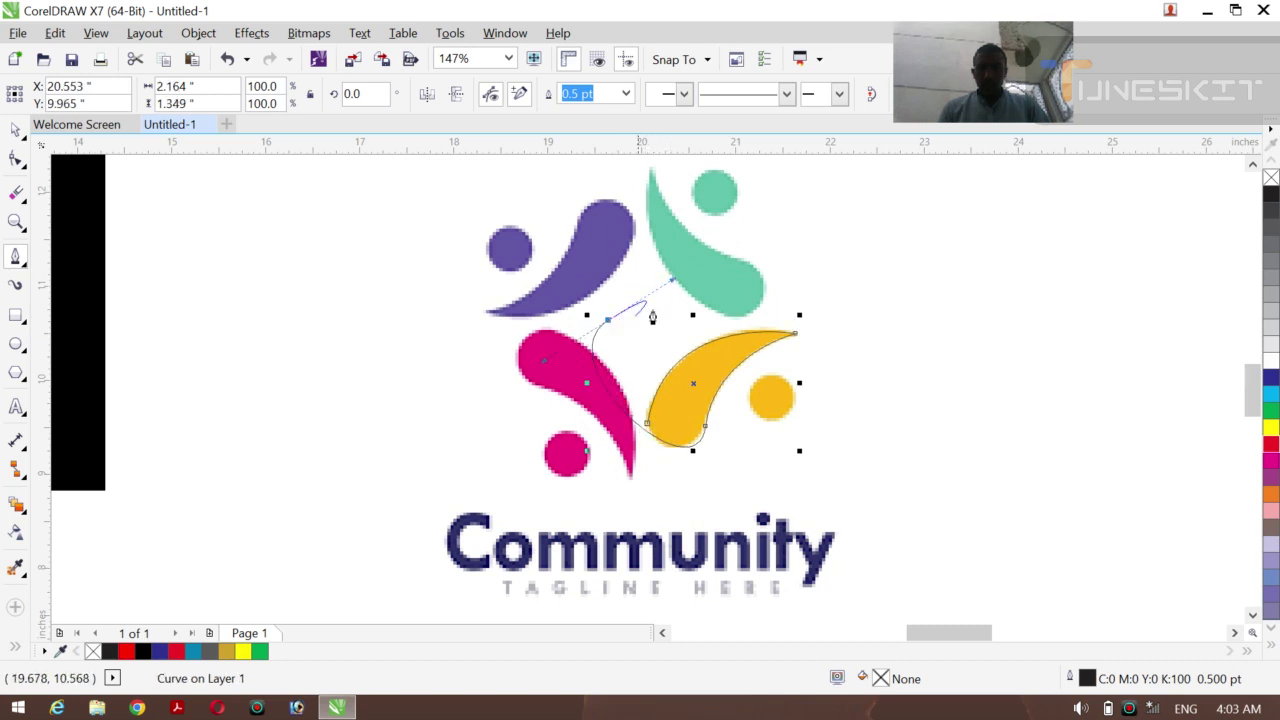
key(ctrl+z)
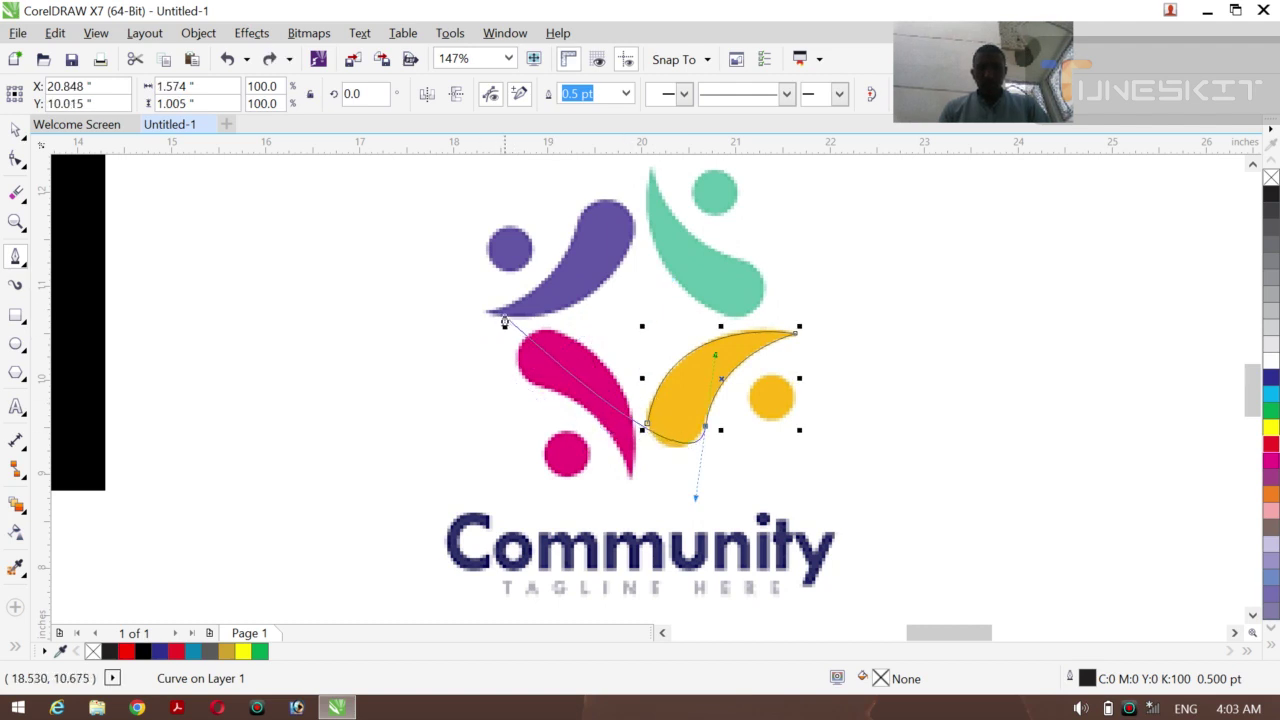
double_click(342, 213)
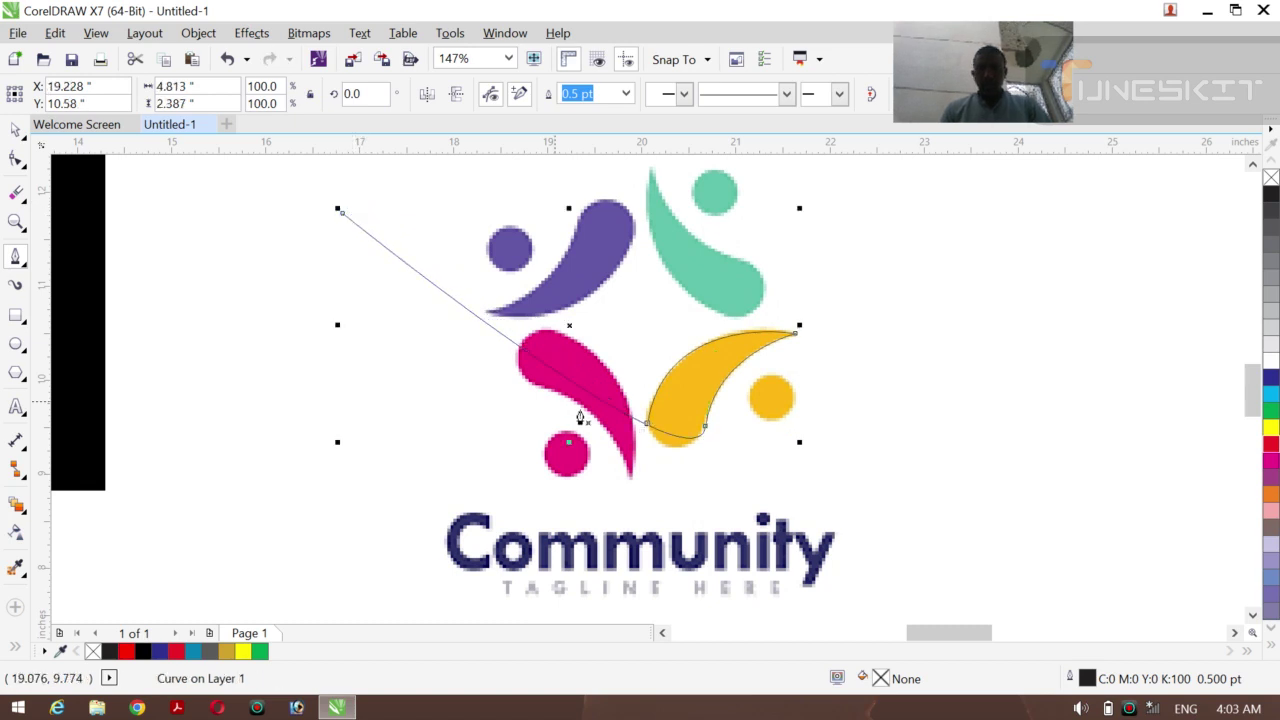
Add a node to the extended curve at the yellow figure's rounded end and move it down onto the figure's lower edge
click(15, 165)
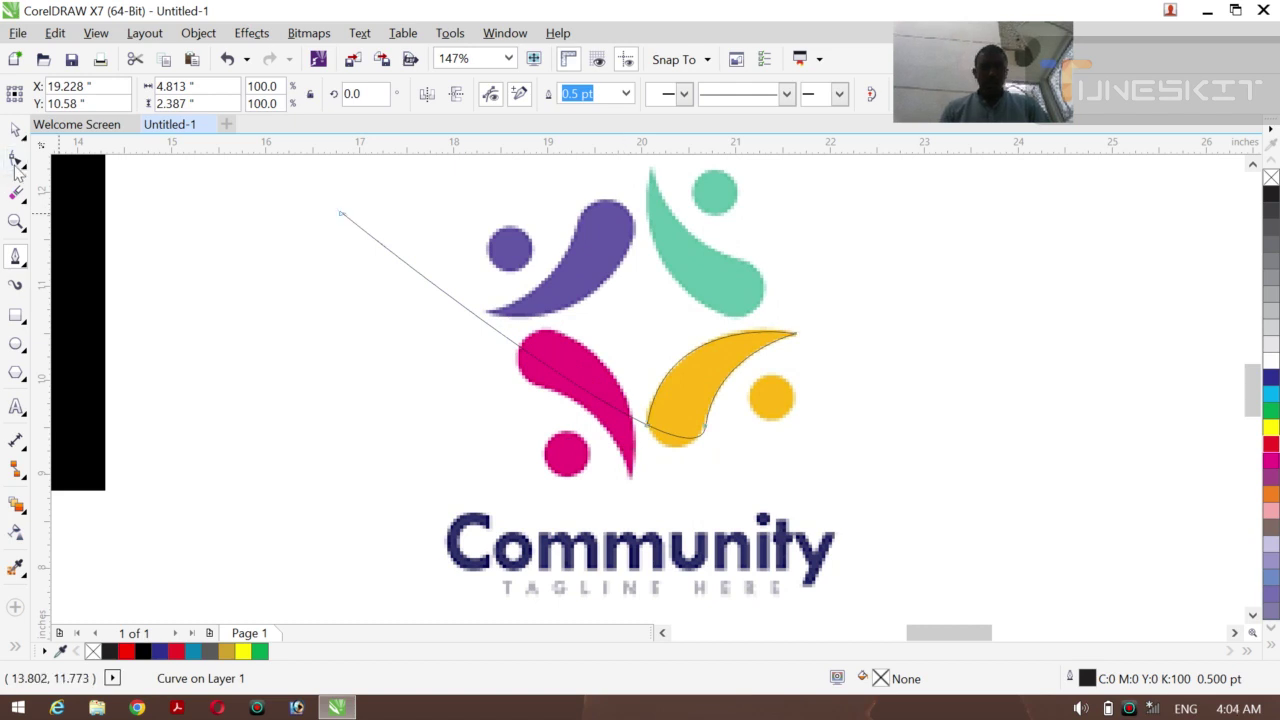
click(672, 445)
right_click(672, 445)
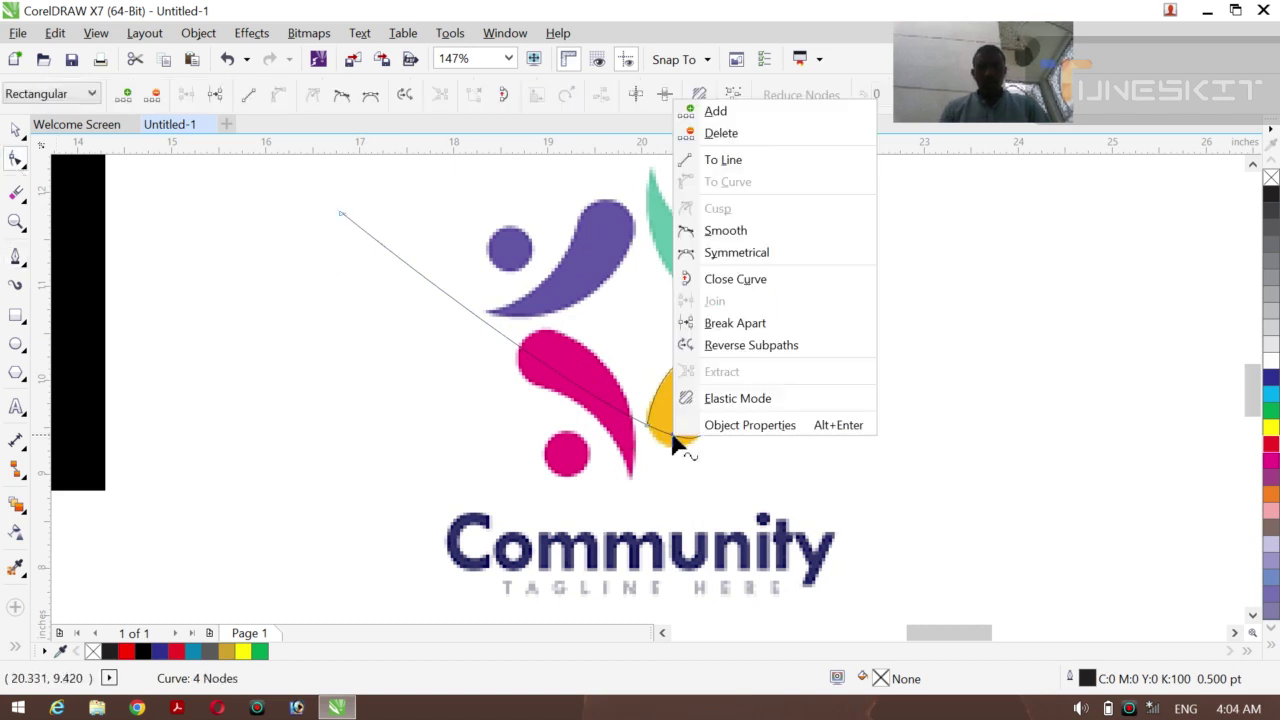
click(728, 115)
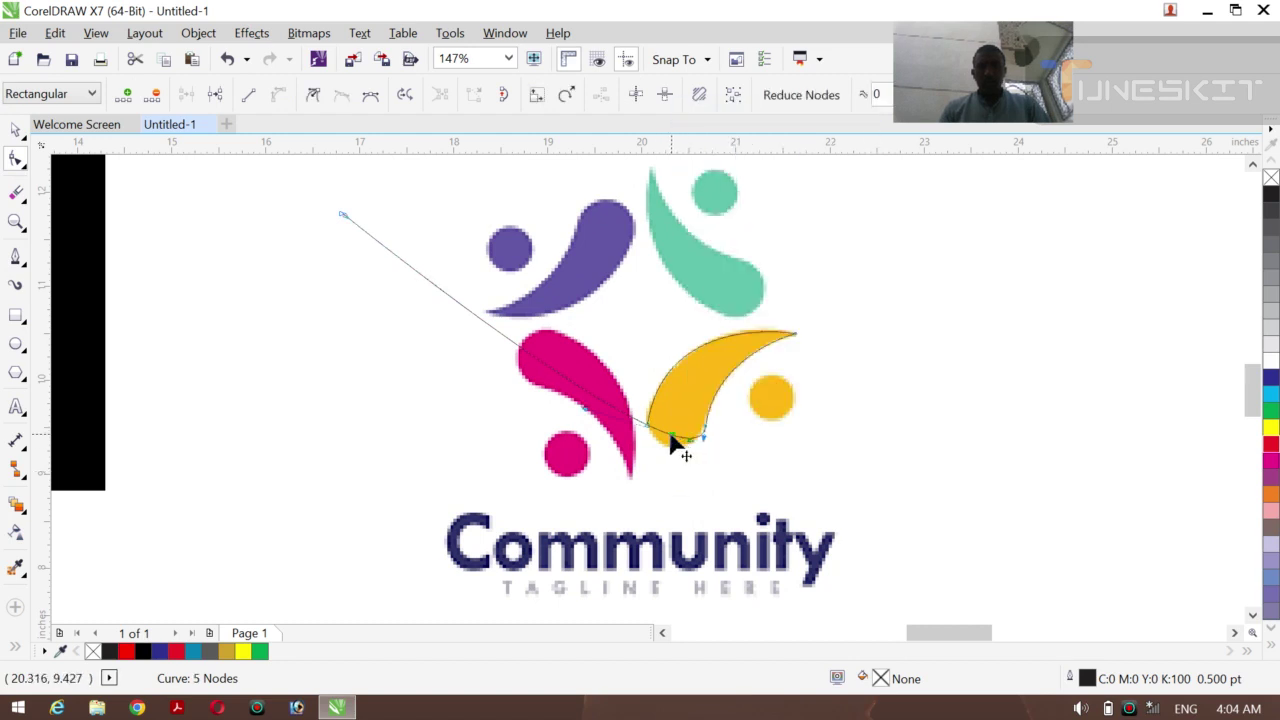
drag(672, 445, 672, 452)
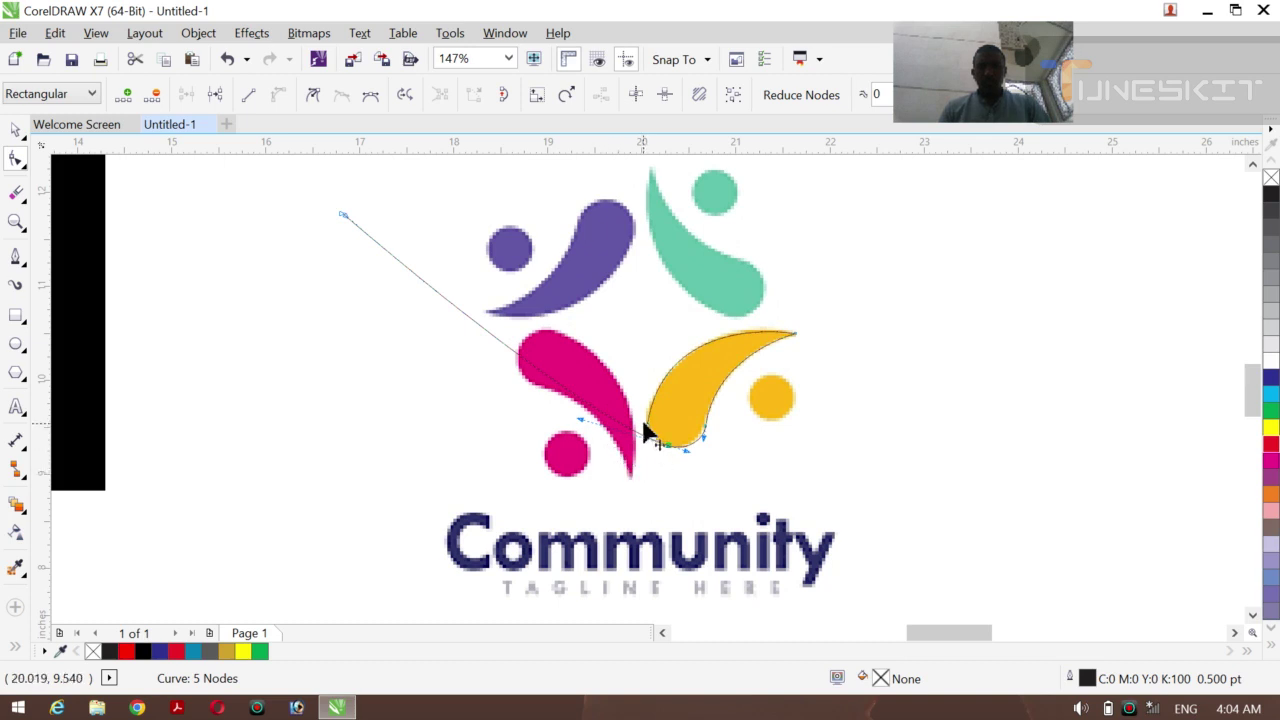
Move the lower end node of the yellow figure's outer edge and adjust its curve handle to follow the figure's contour
drag(651, 449, 651, 448)
key(Delete)
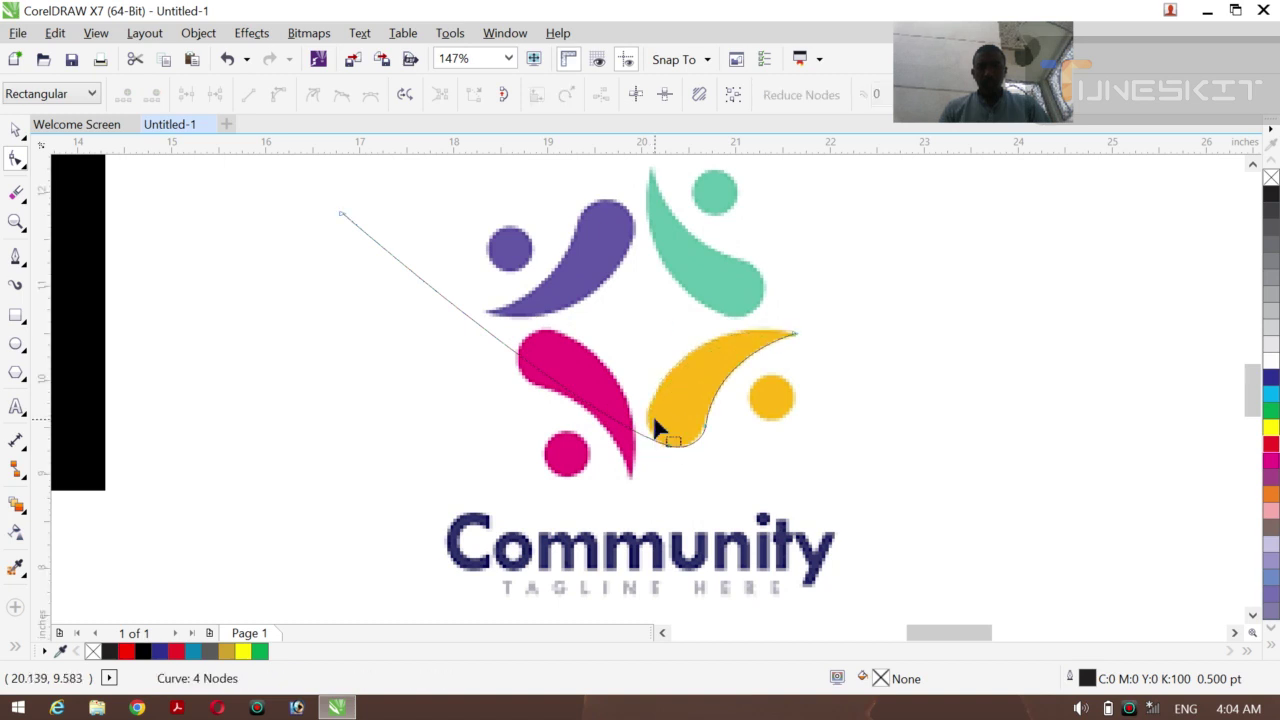
key(ctrl+z)
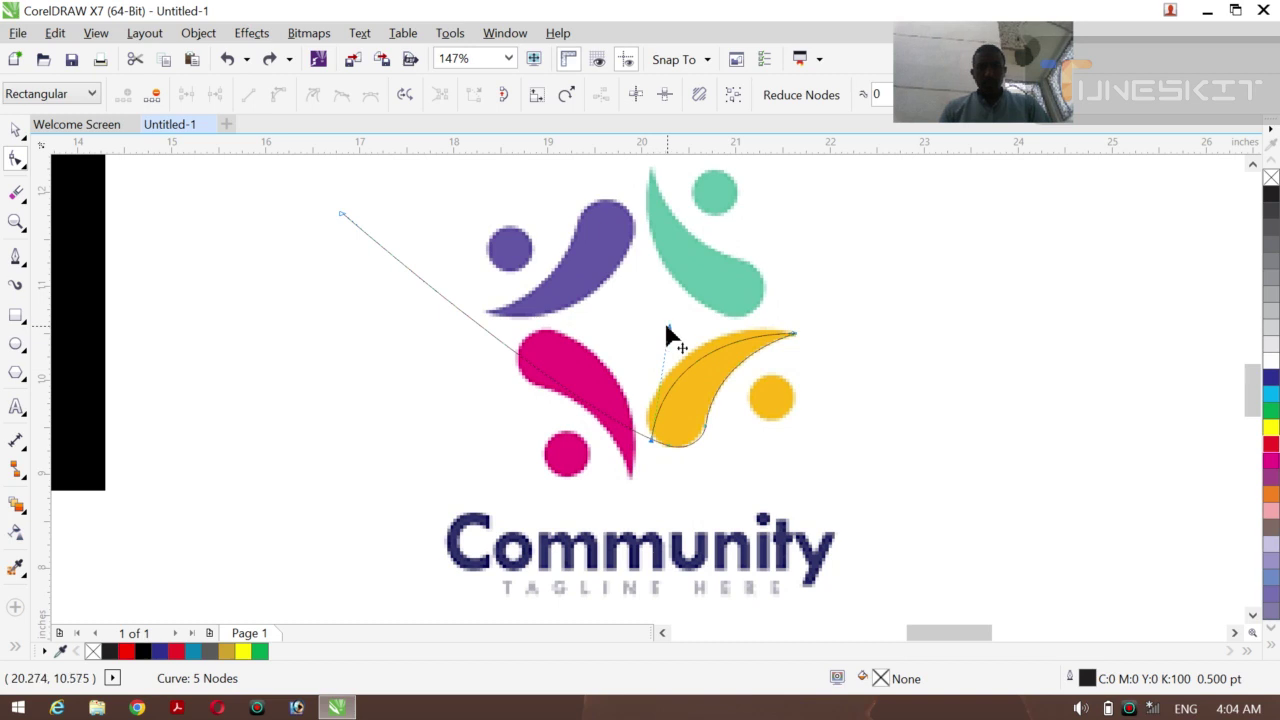
mouse_move(666, 325)
mouse_down()
mouse_move(637, 322)
mouse_move(648, 313)
mouse_up()
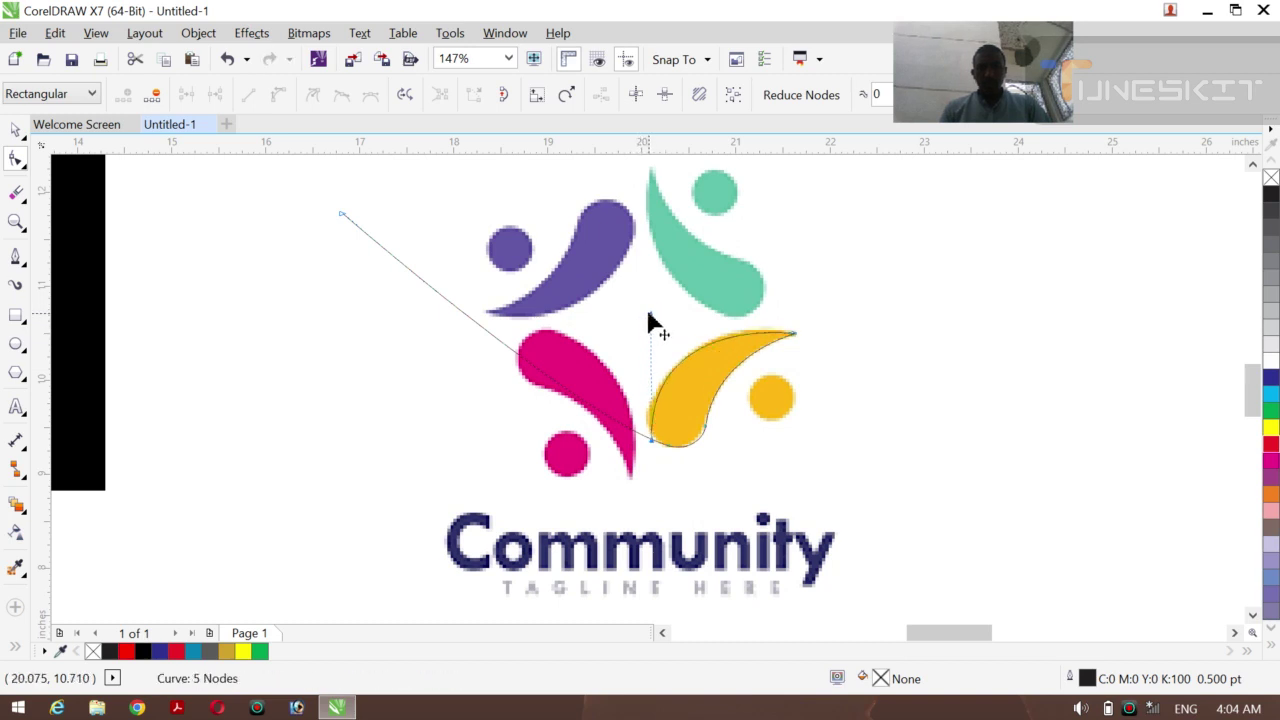
drag(650, 447, 646, 440)
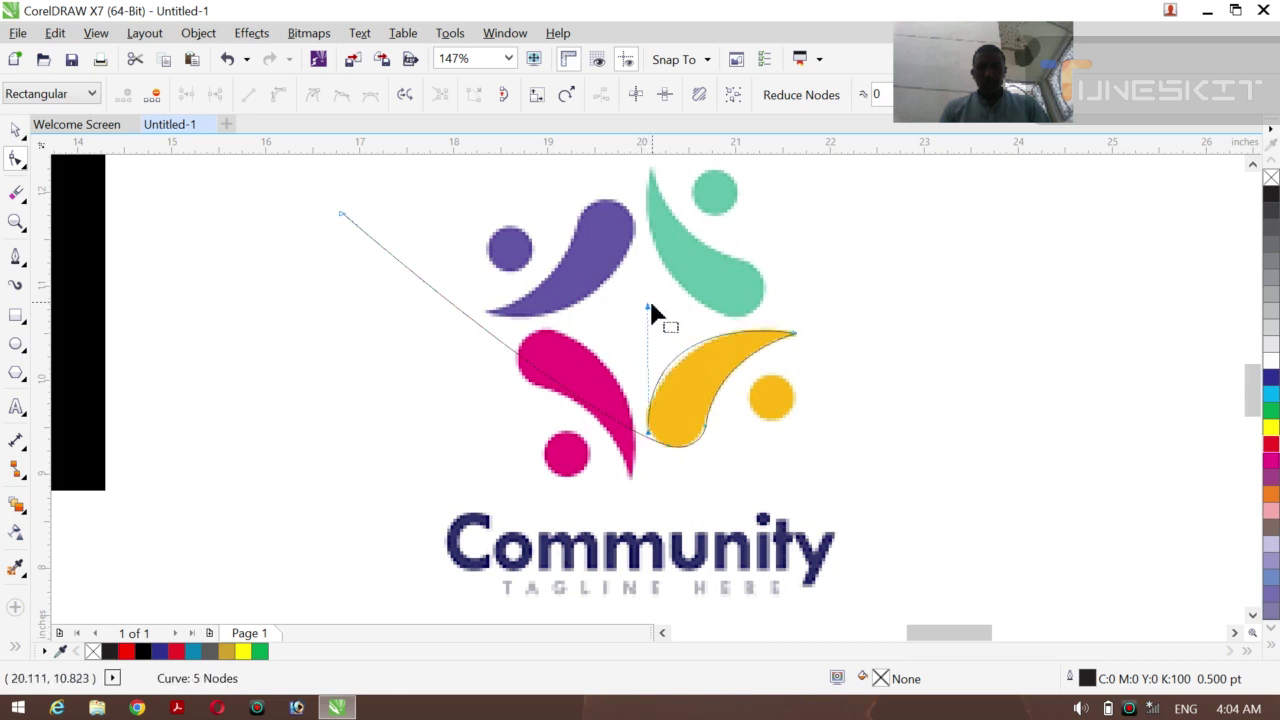
drag(651, 320, 652, 322)
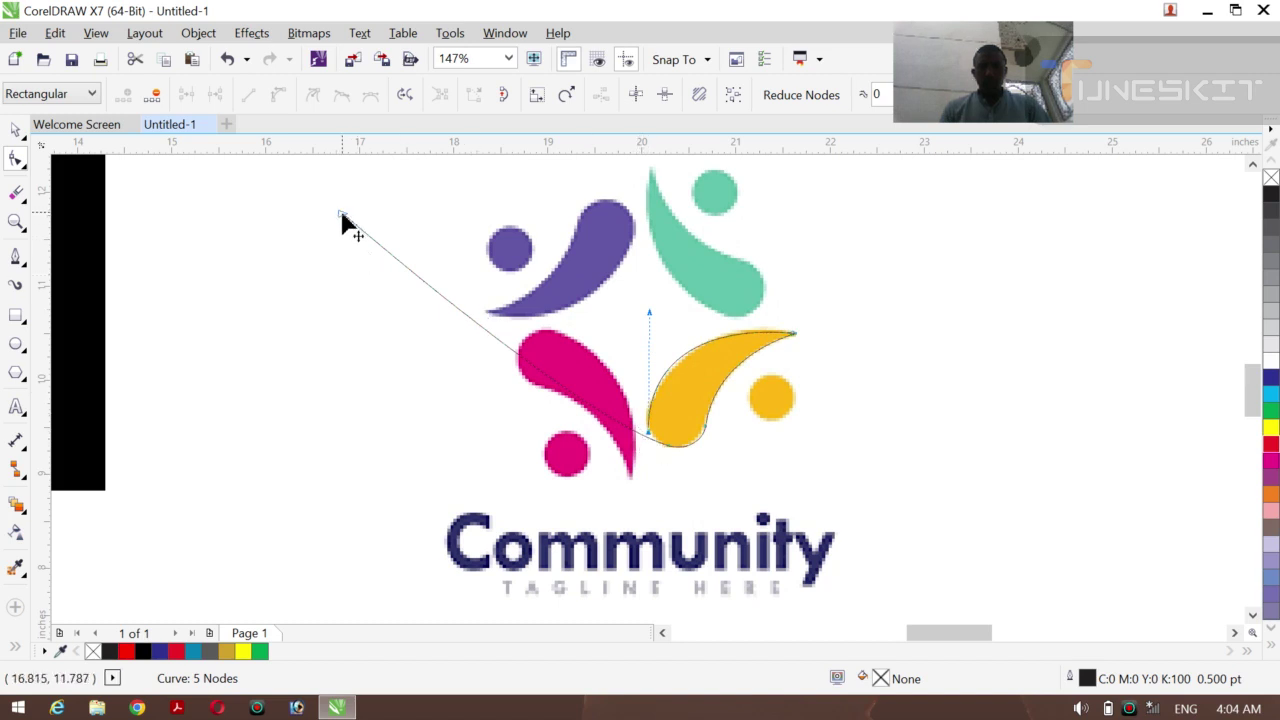
Delete the stray node far outside the logo and close the yellow figure's outline at its rounded end
key(Delete)
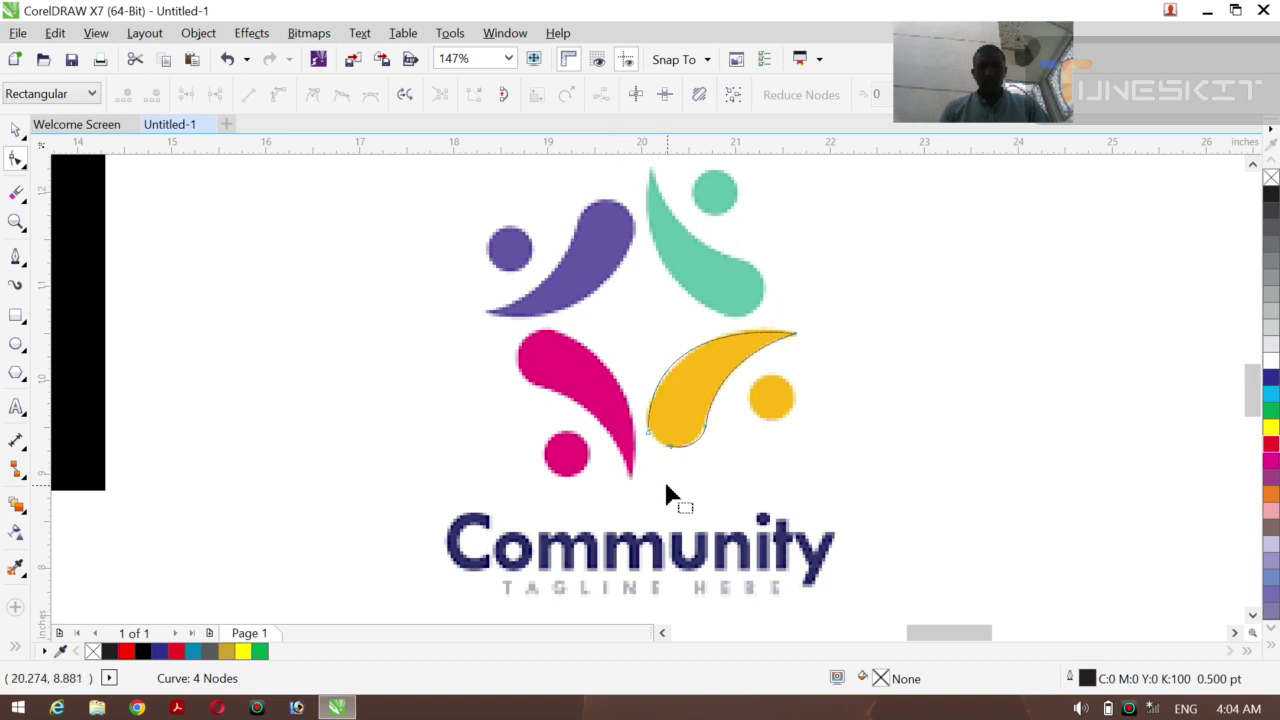
click(667, 451)
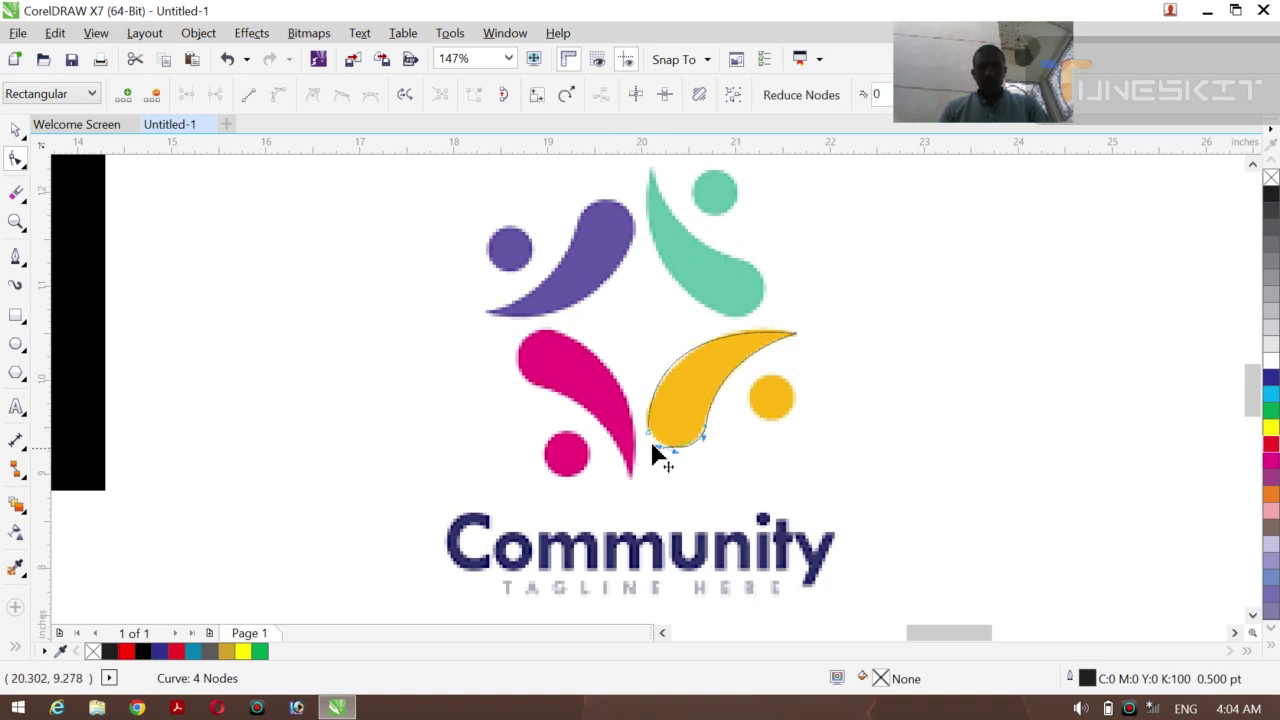
drag(662, 449, 646, 432)
key(Delete)
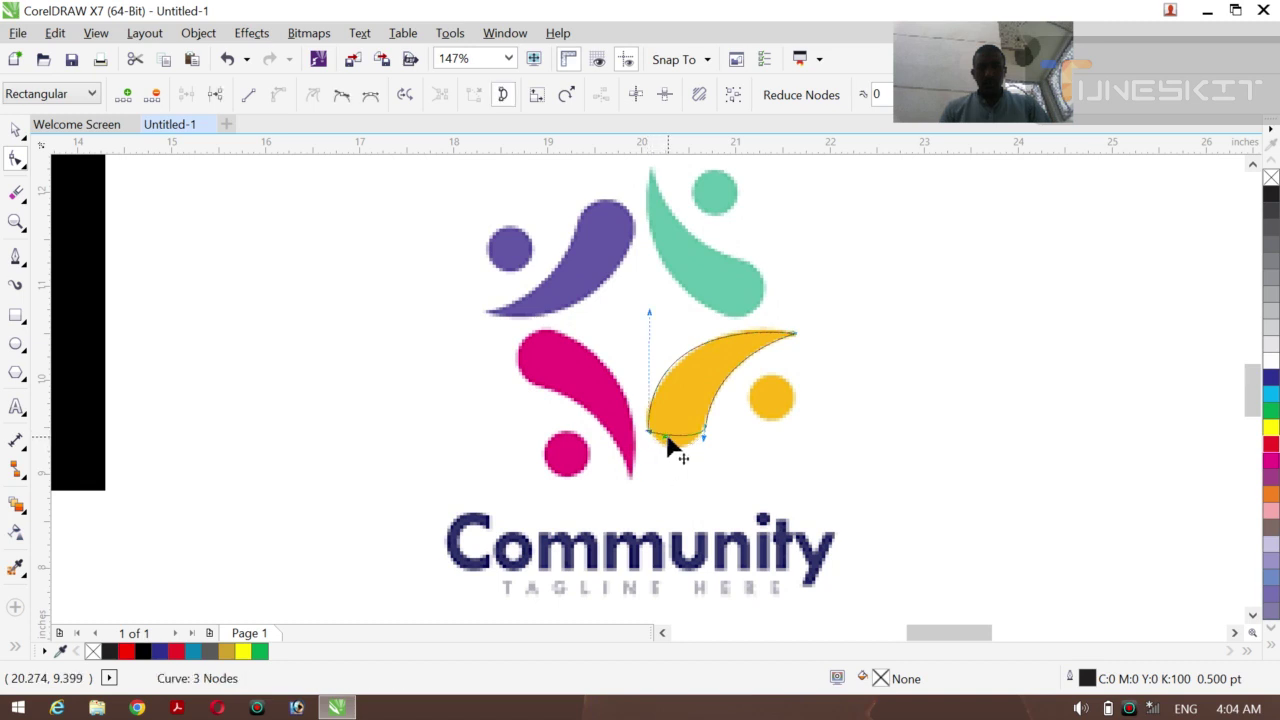
Shape the curve handles so the outline follows the yellow figure's rounded bottom and outer edge
drag(668, 449, 662, 455)
drag(705, 445, 701, 452)
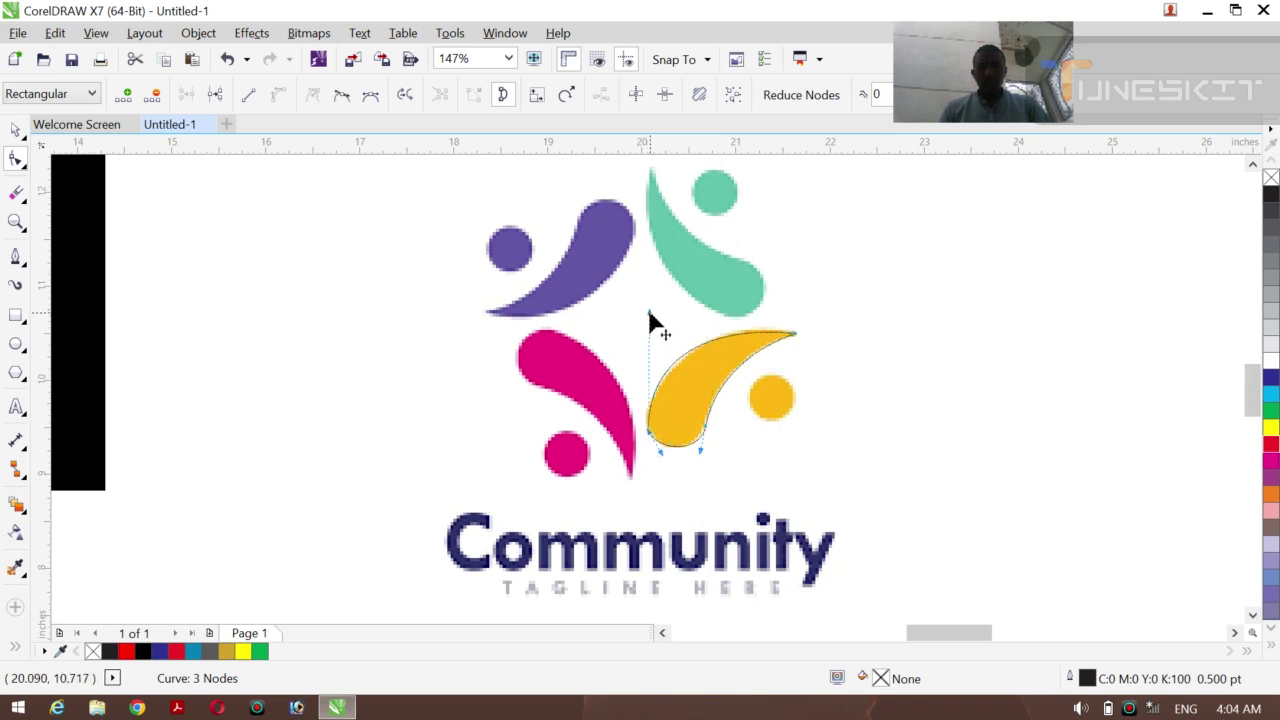
drag(649, 314, 651, 322)
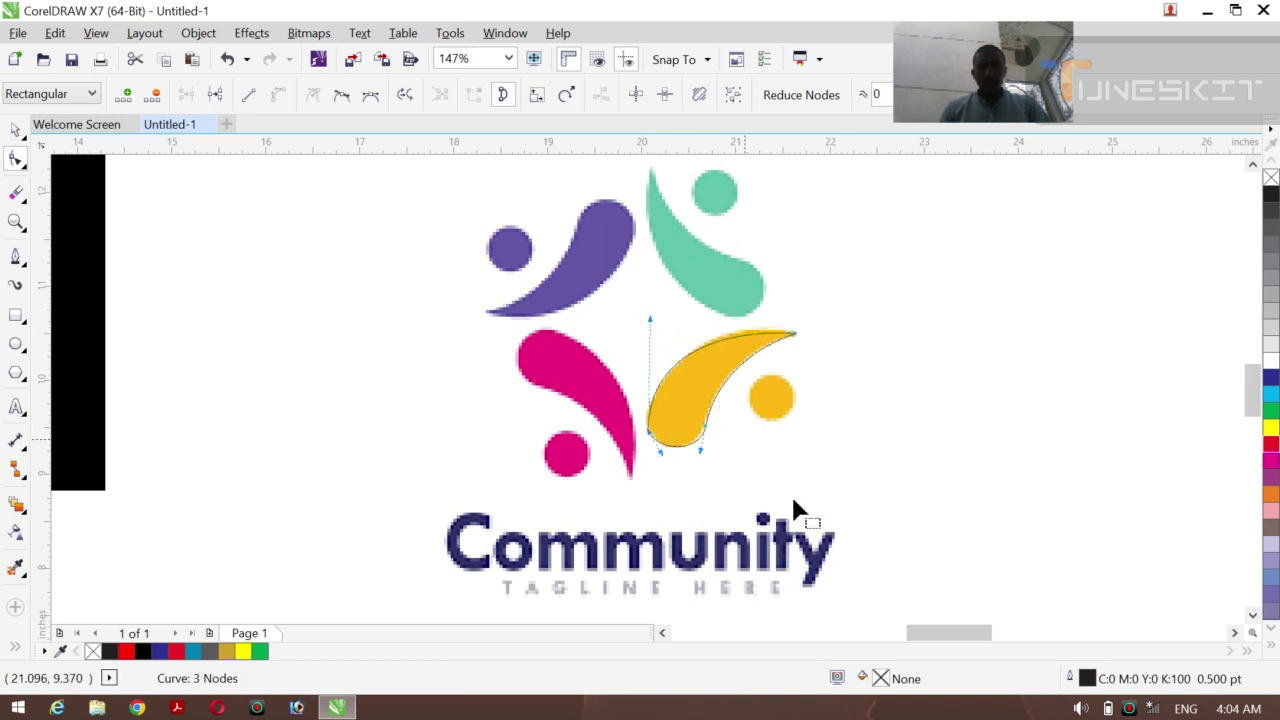
Select the finished yellow outline and nudge it 0.01 inches up and to the right over the bitmap figure
click(26, 140)
click(65, 129)
click(172, 238)
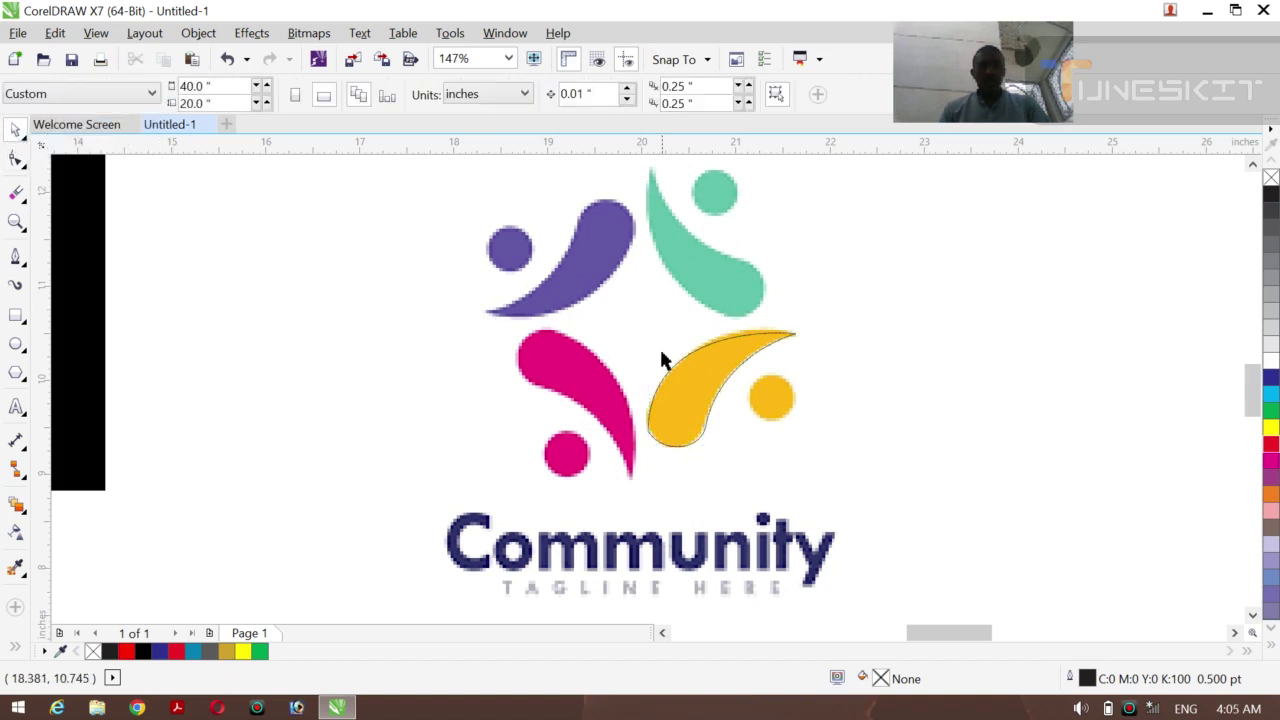
click(709, 380)
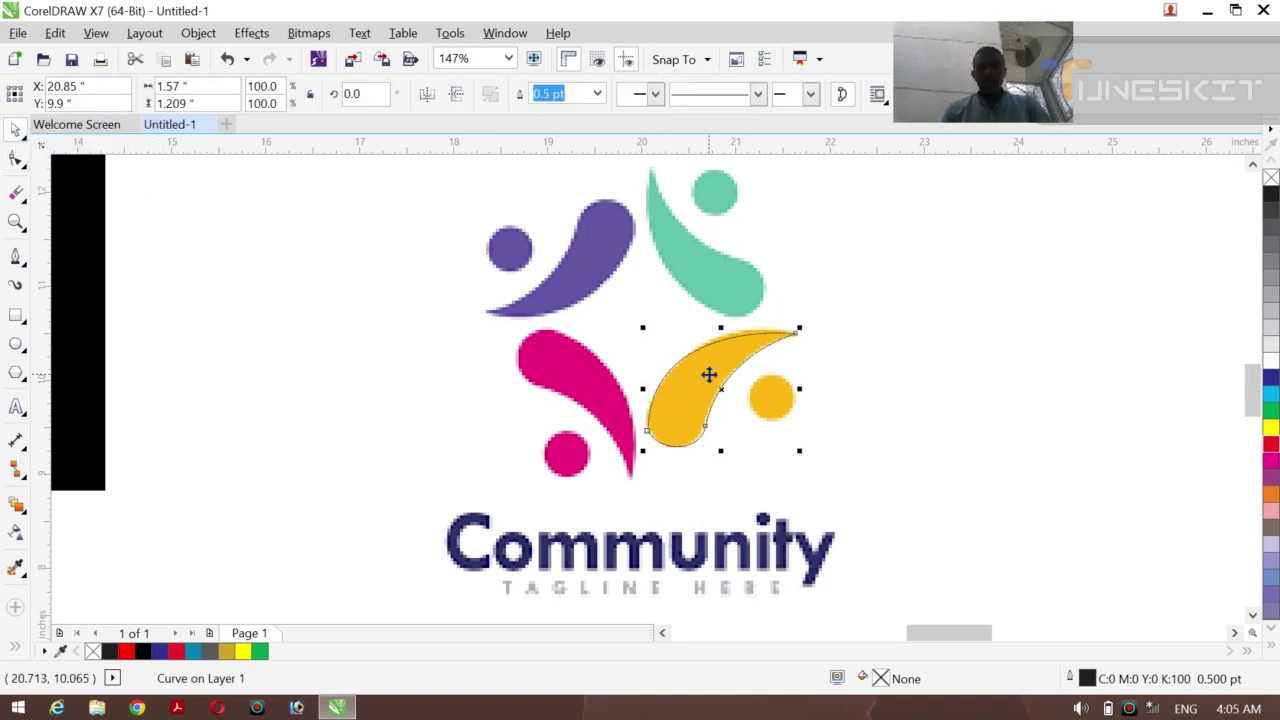
drag(709, 374, 709, 372)
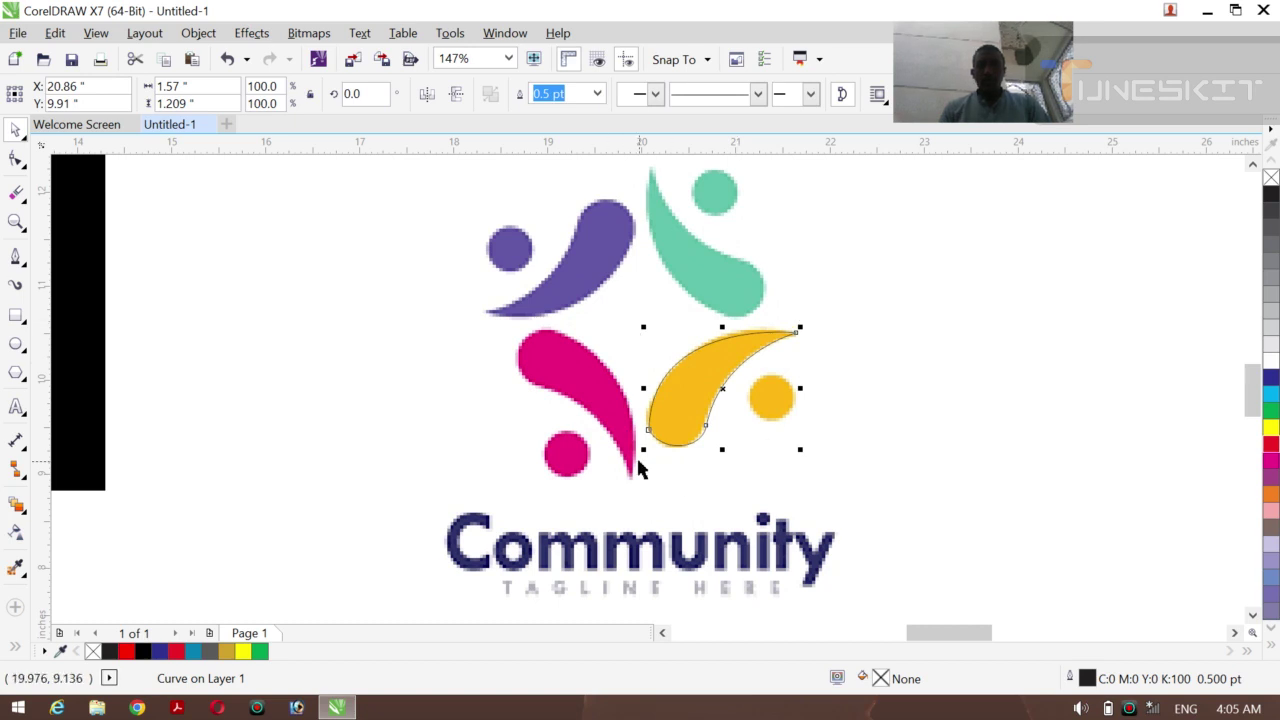
Create three copies of the yellow outline rotated in 90-degree steps about the logo's centre, over the pink, purple and green figures
click(723, 389)
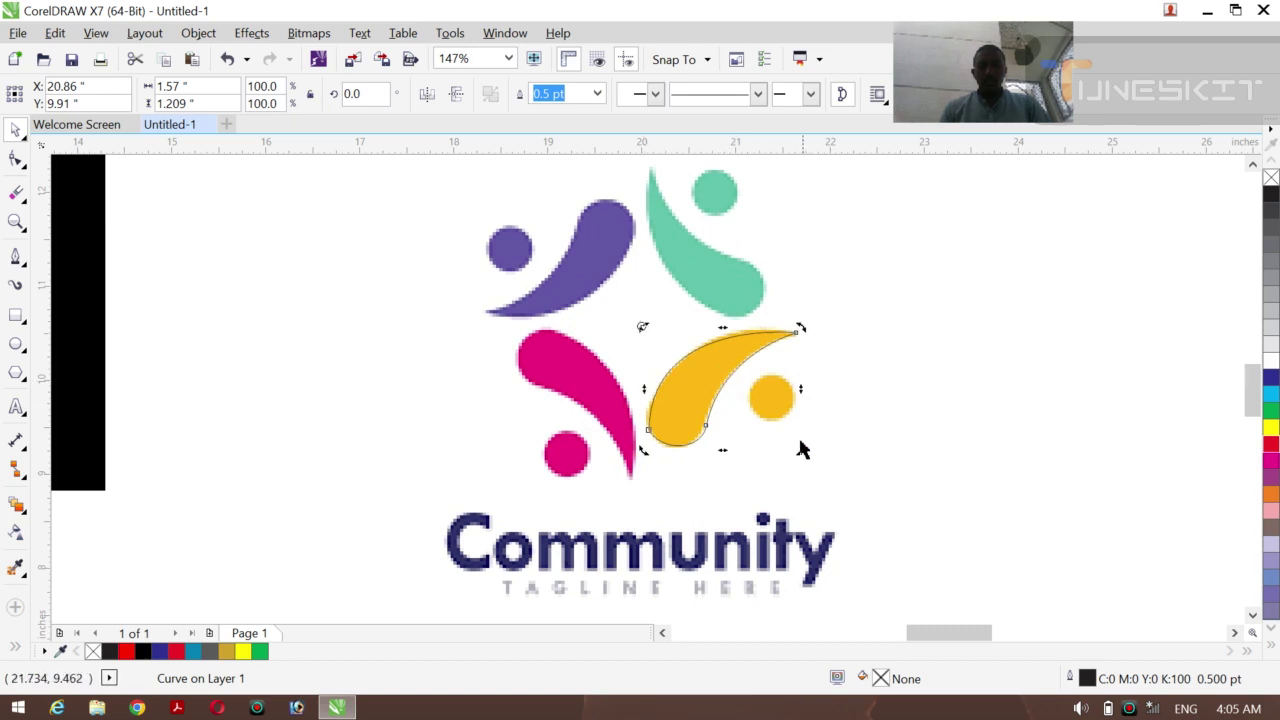
drag(803, 449, 528, 460)
click(528, 460)
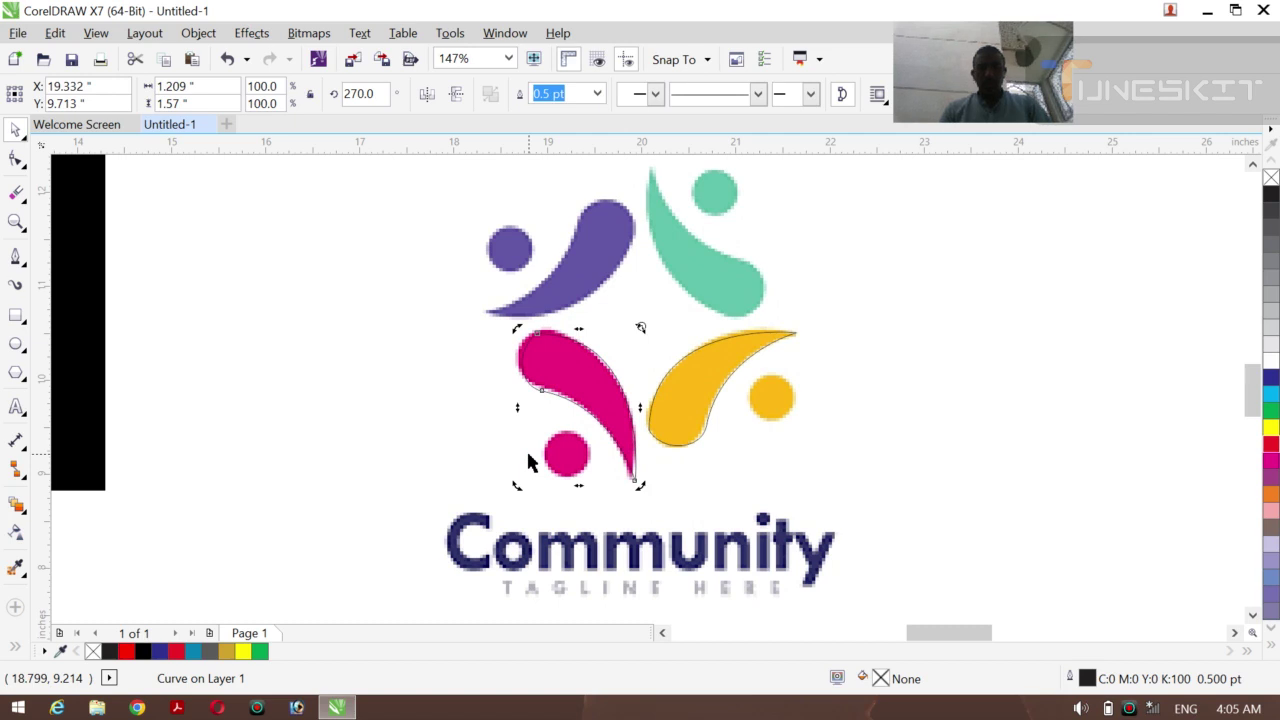
key(Tab)
key(Tab)
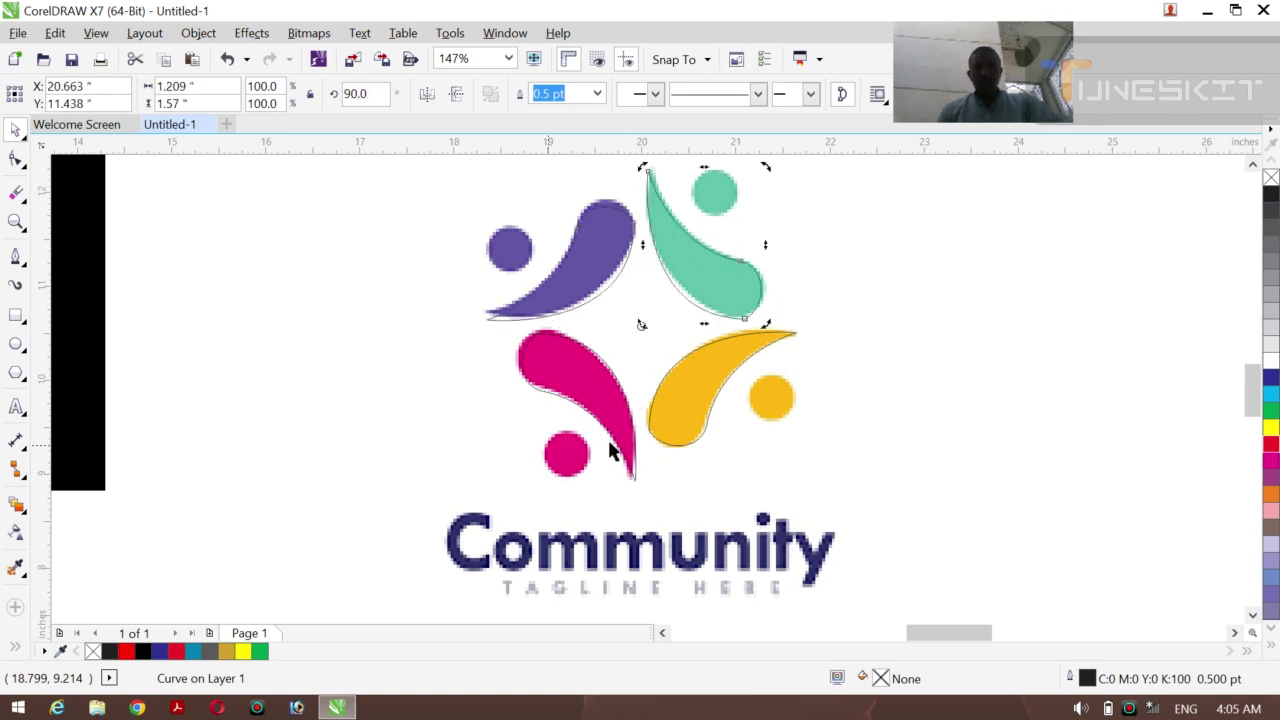
Nudge the green figure's outline to about X 20.673, Y 11.488 and the purple figure's to about X 19.155, Y 11.321 inches
key(Up)
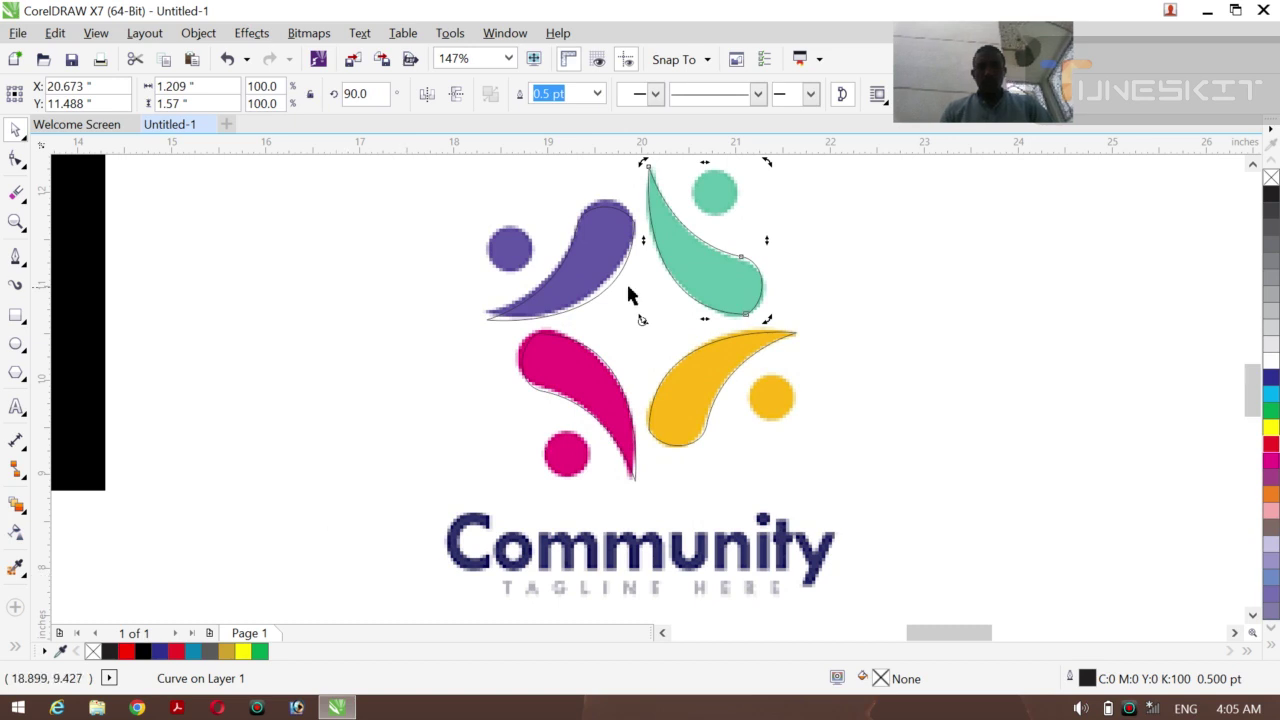
click(591, 305)
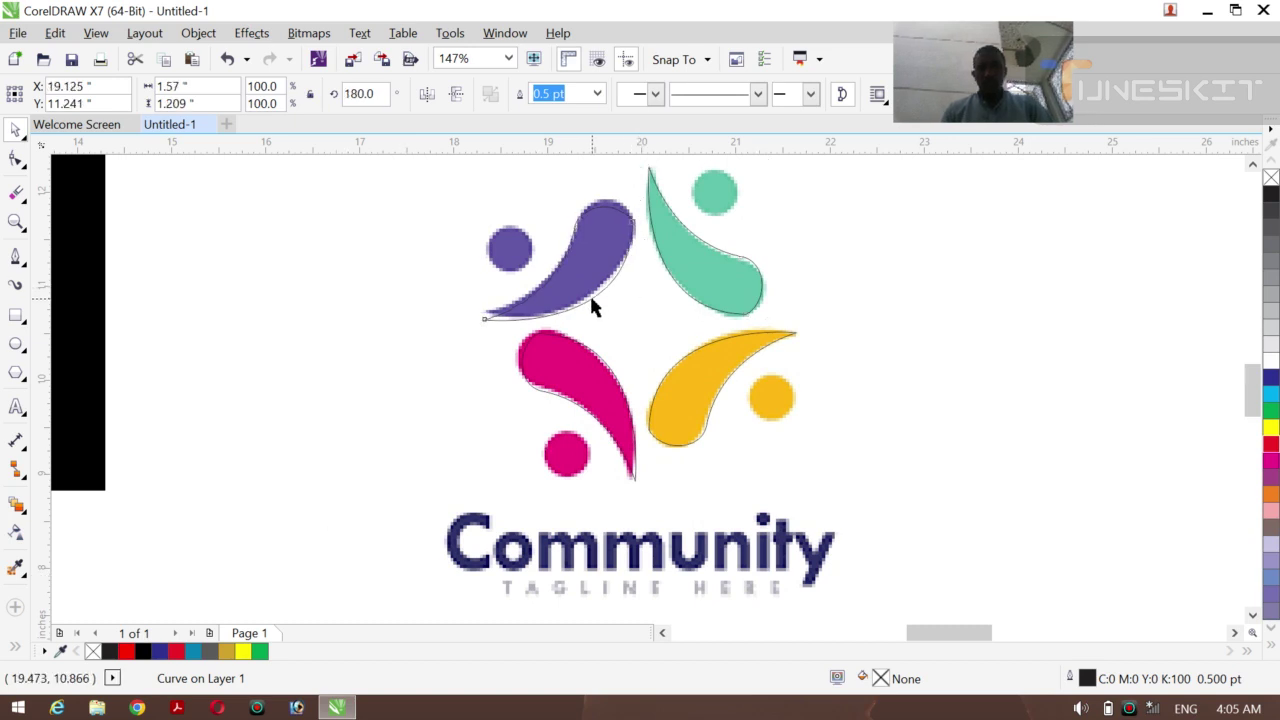
key(Up)
key(Up)
key(Up)
key(Up)
key(Right)
key(Right)
key(Right)
key(Right)
key(Right)
key(Right)
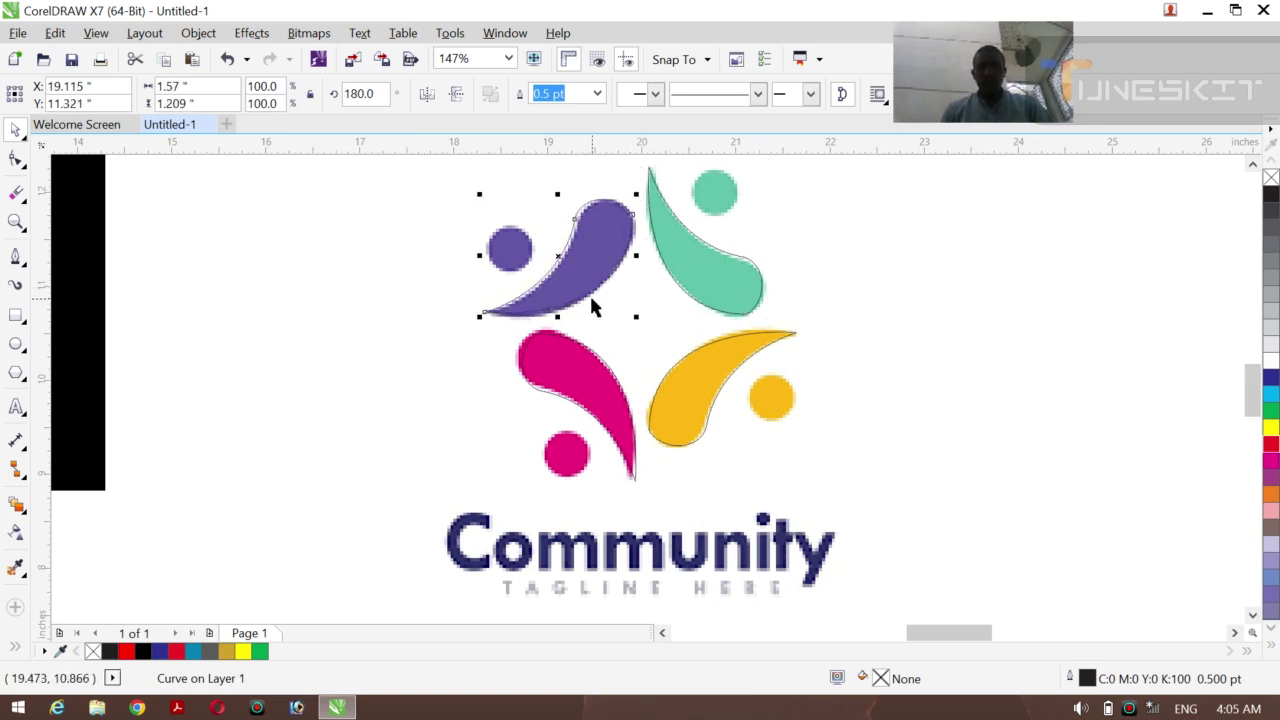
key(Left)
key(Left)
key(Left)
key(Left)
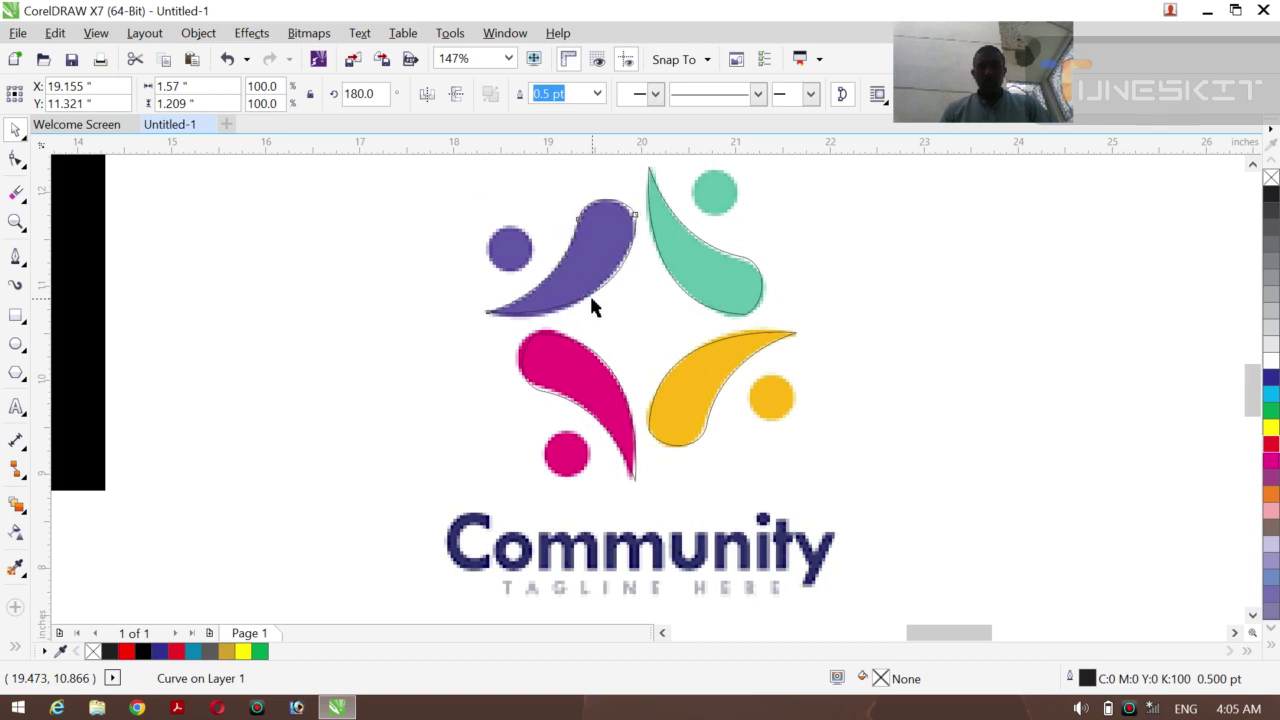
Nudge the pink figure's outline to about X 19.292, Y 9.753 inches so it lines up with the bitmap
click(536, 397)
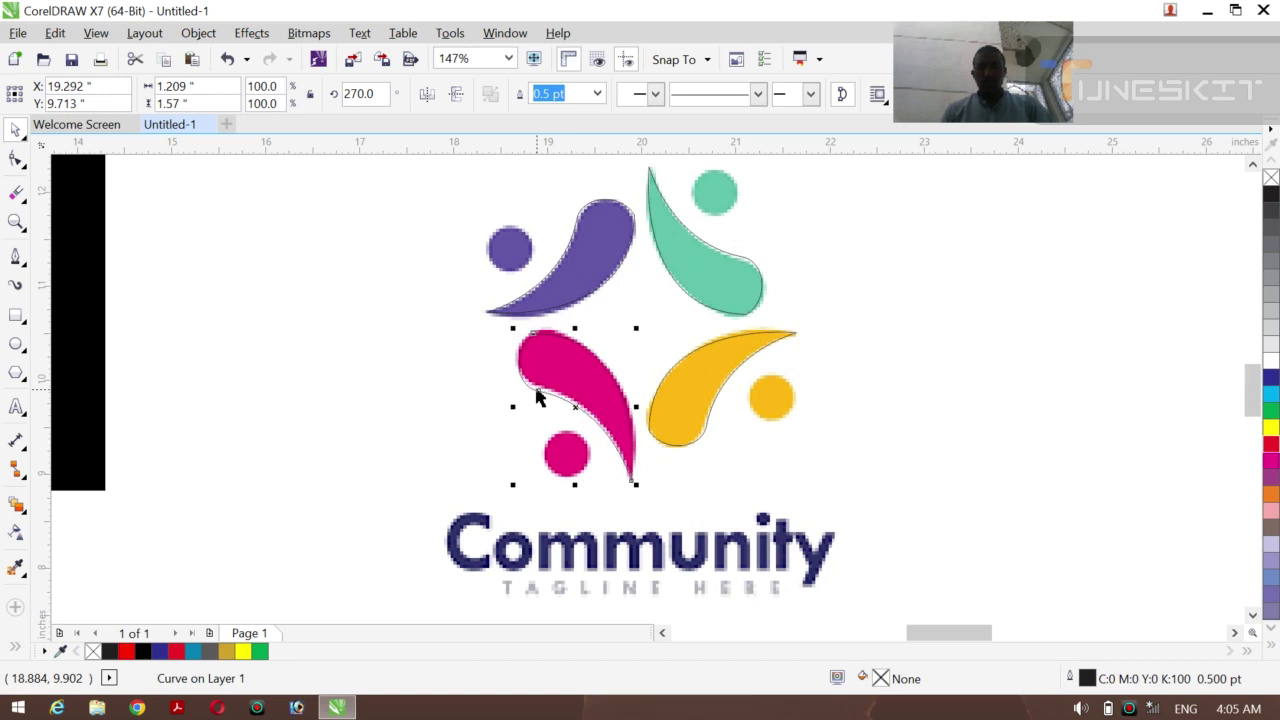
key(Up)
key(Up)
key(Up)
key(Up)
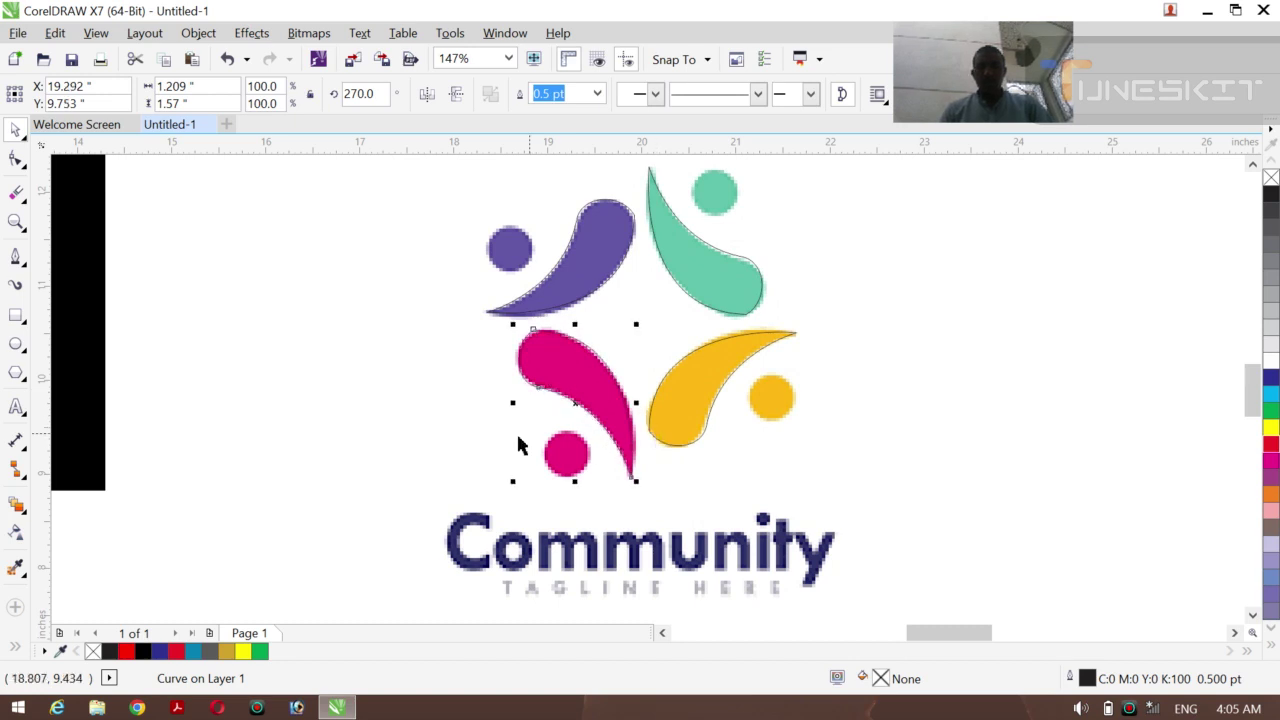
Draw a circle about 0.503 inches in diameter around the purple figure's head
click(15, 343)
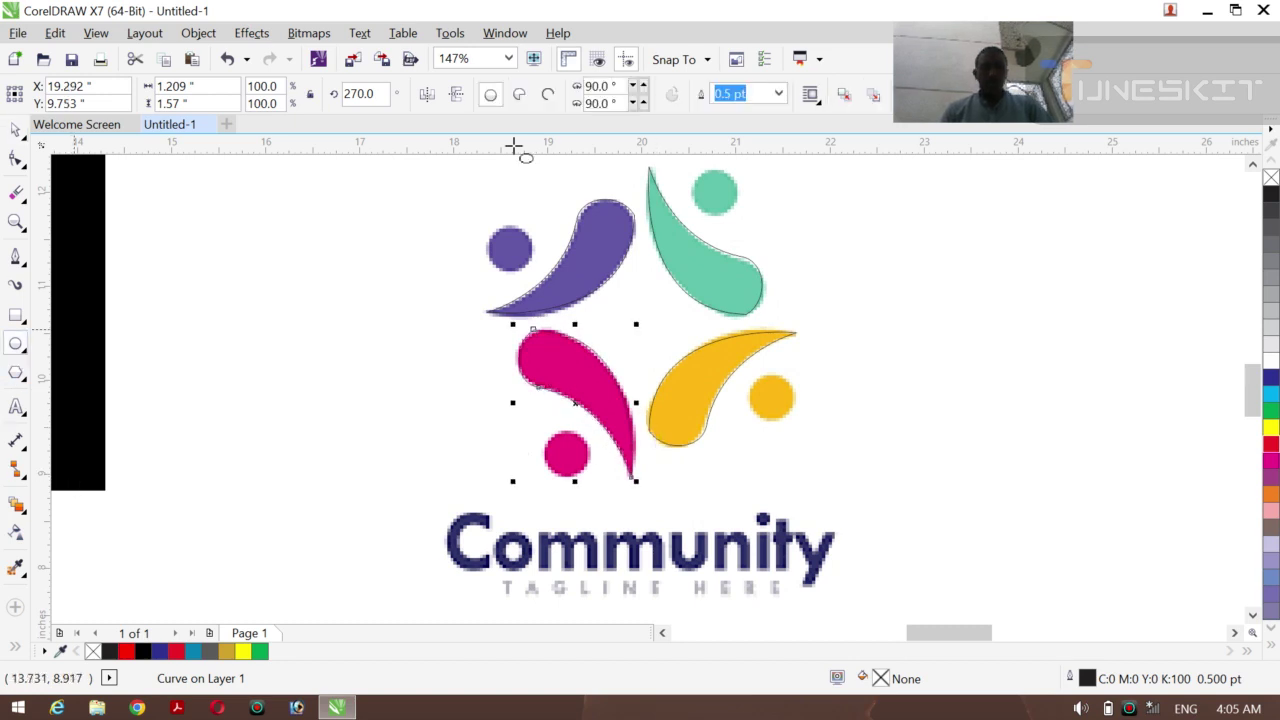
drag(484, 226, 755, 177)
key(ctrl+z)
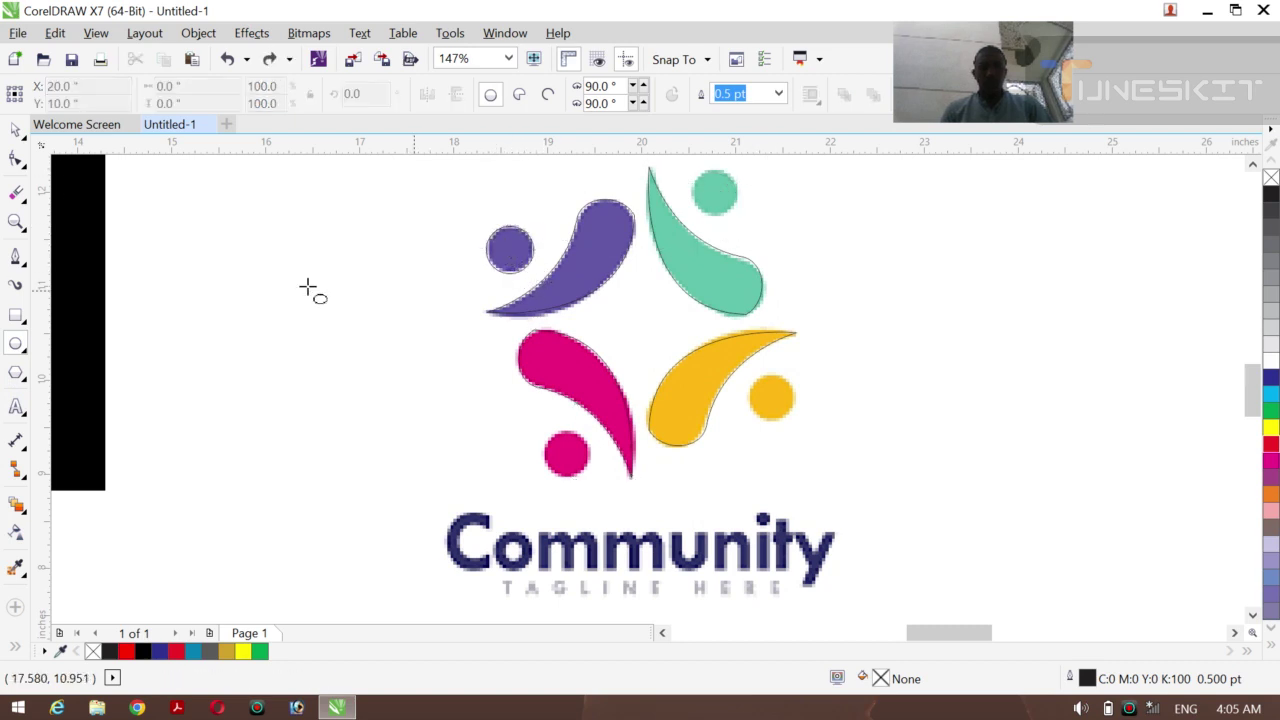
Copy the purple head's circle onto the yellow, green and pink heads, nudging the yellow one into alignment
click(24, 137)
click(70, 126)
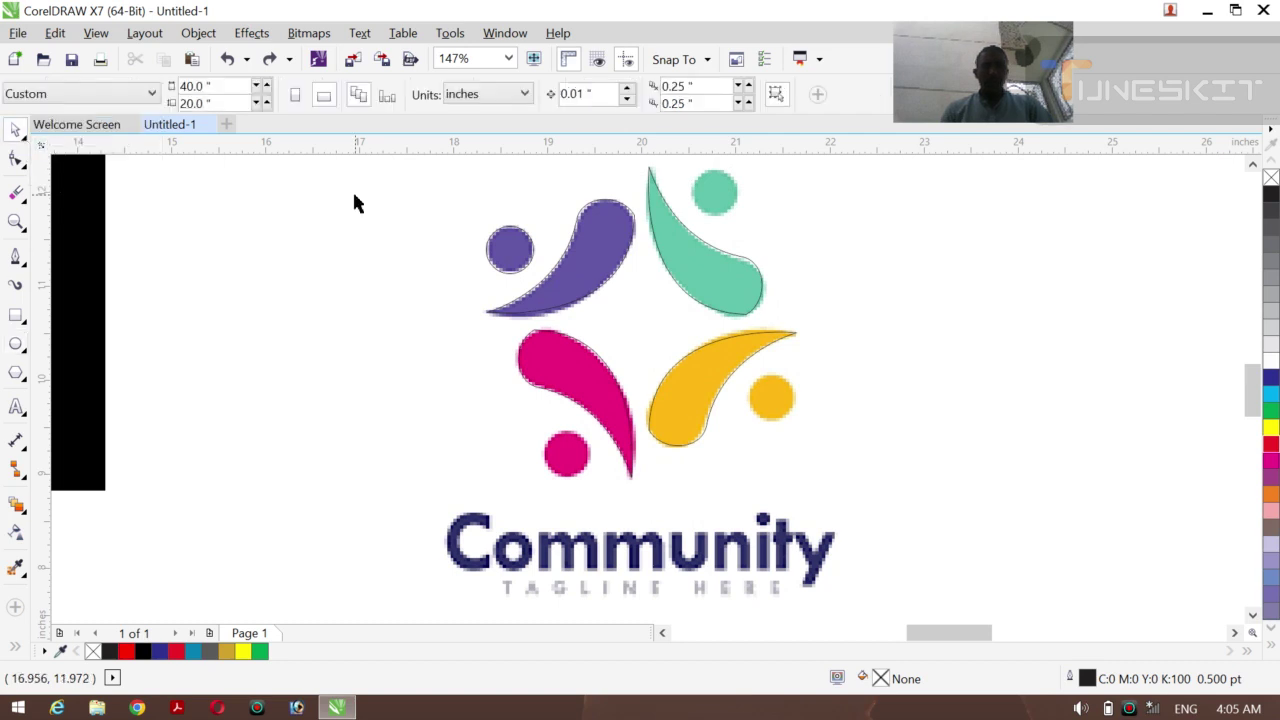
click(509, 243)
drag(509, 243, 769, 392)
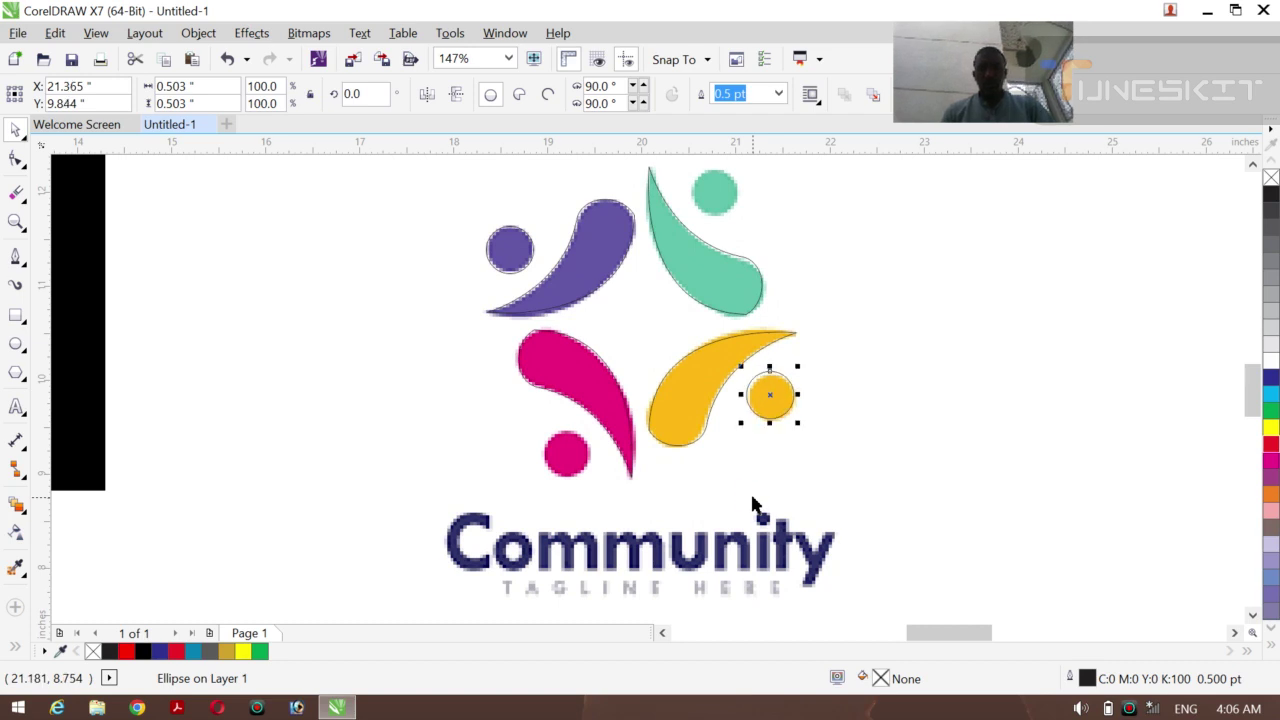
key(Right)
key(Down)
key(Down)
key(Down)
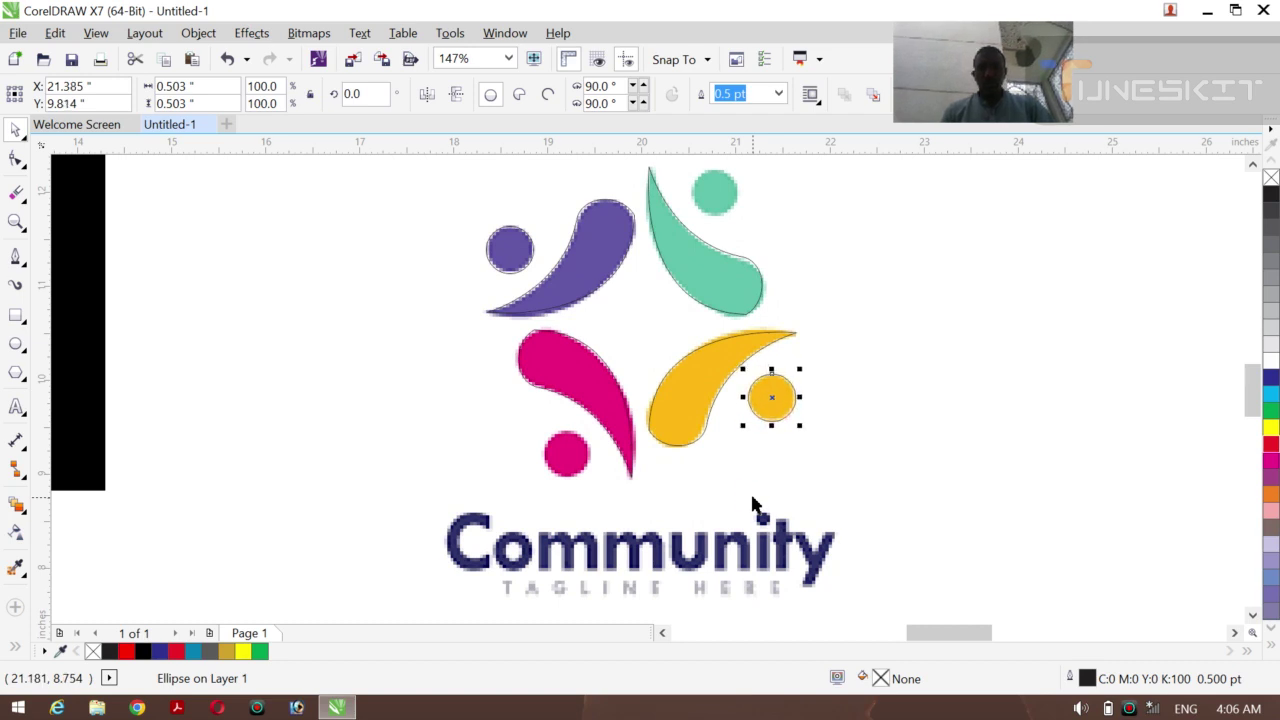
drag(771, 398, 567, 454)
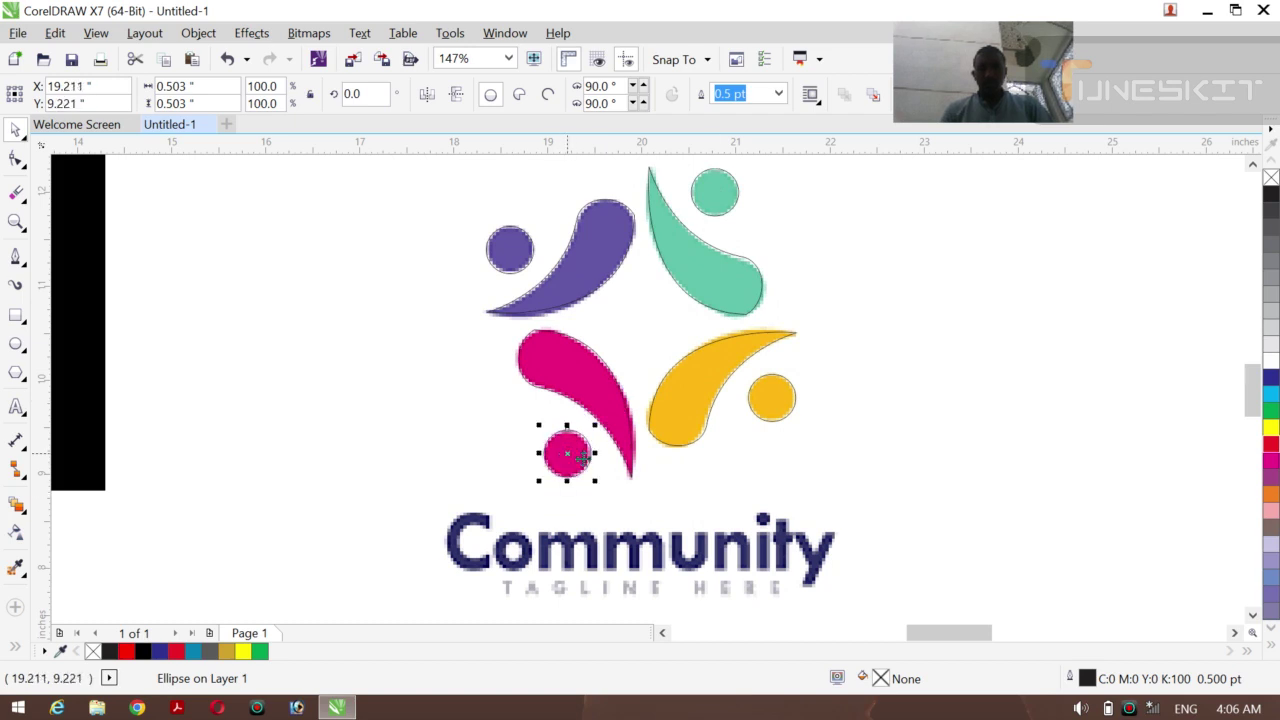
Move the bitmap logo off the traced outlines to the empty area on their right, centred at about X 25.126, Y 10.271 inches
key(z)
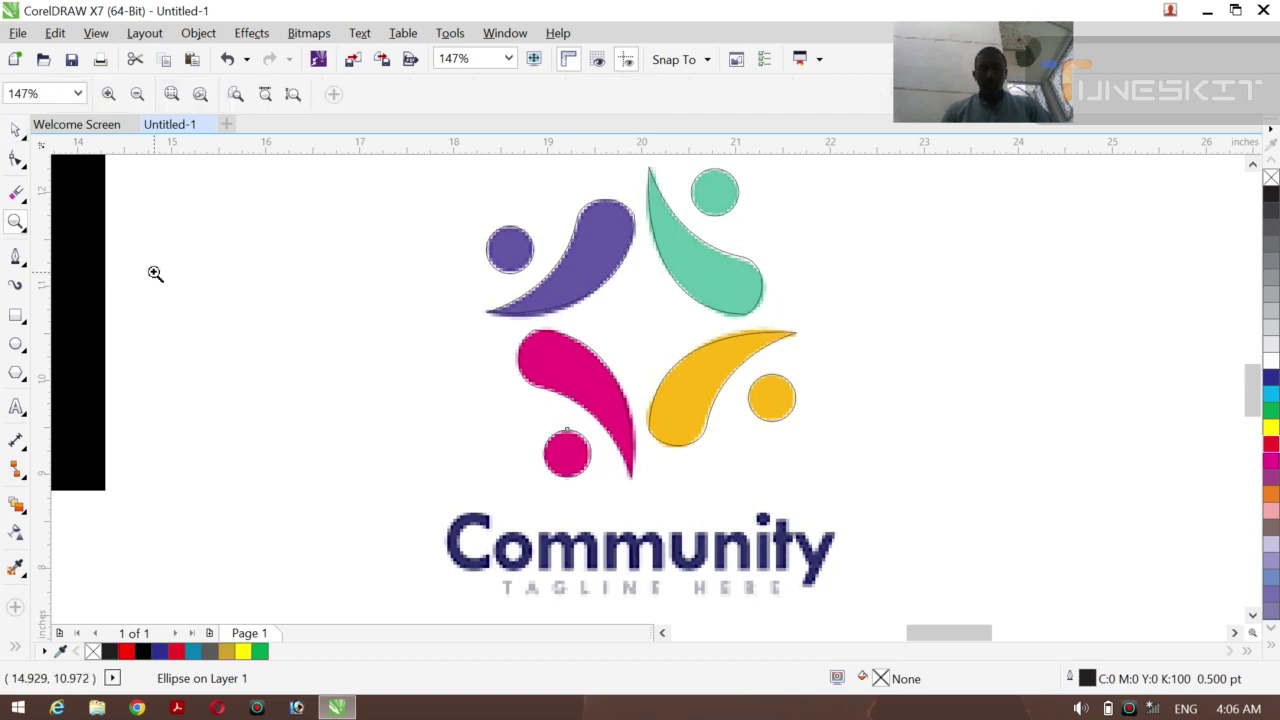
click(137, 93)
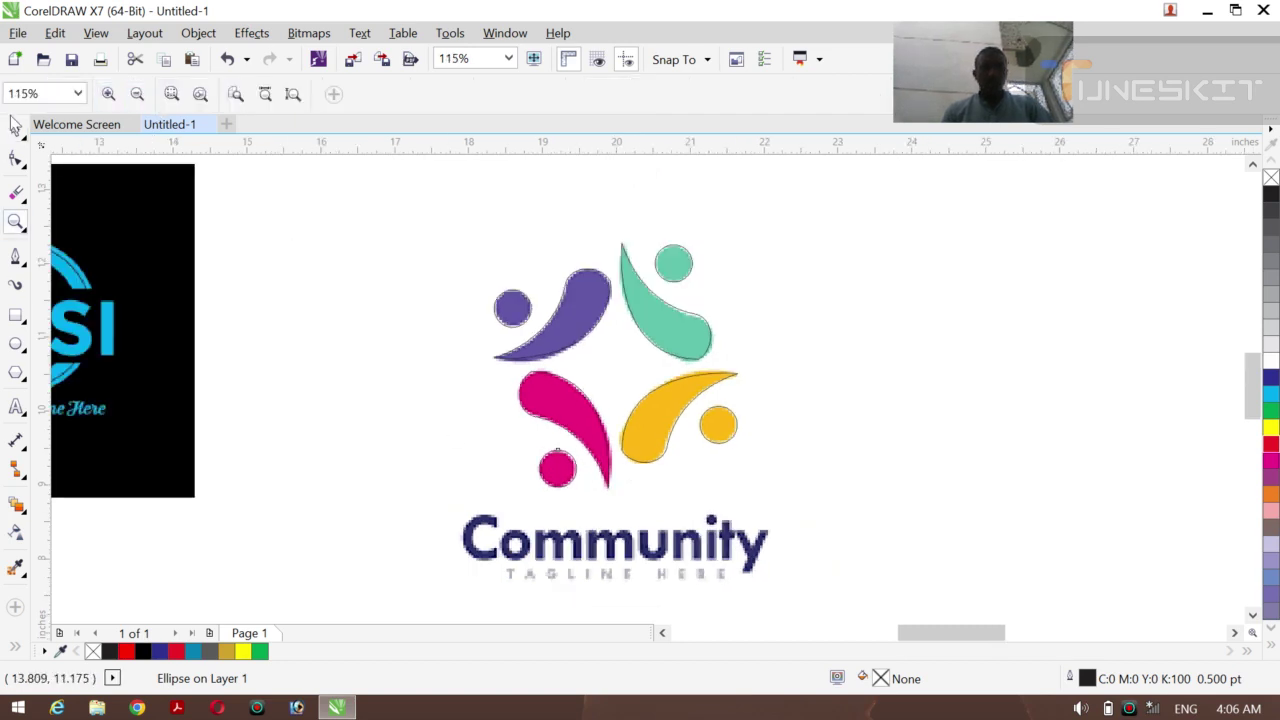
click(25, 145)
click(63, 129)
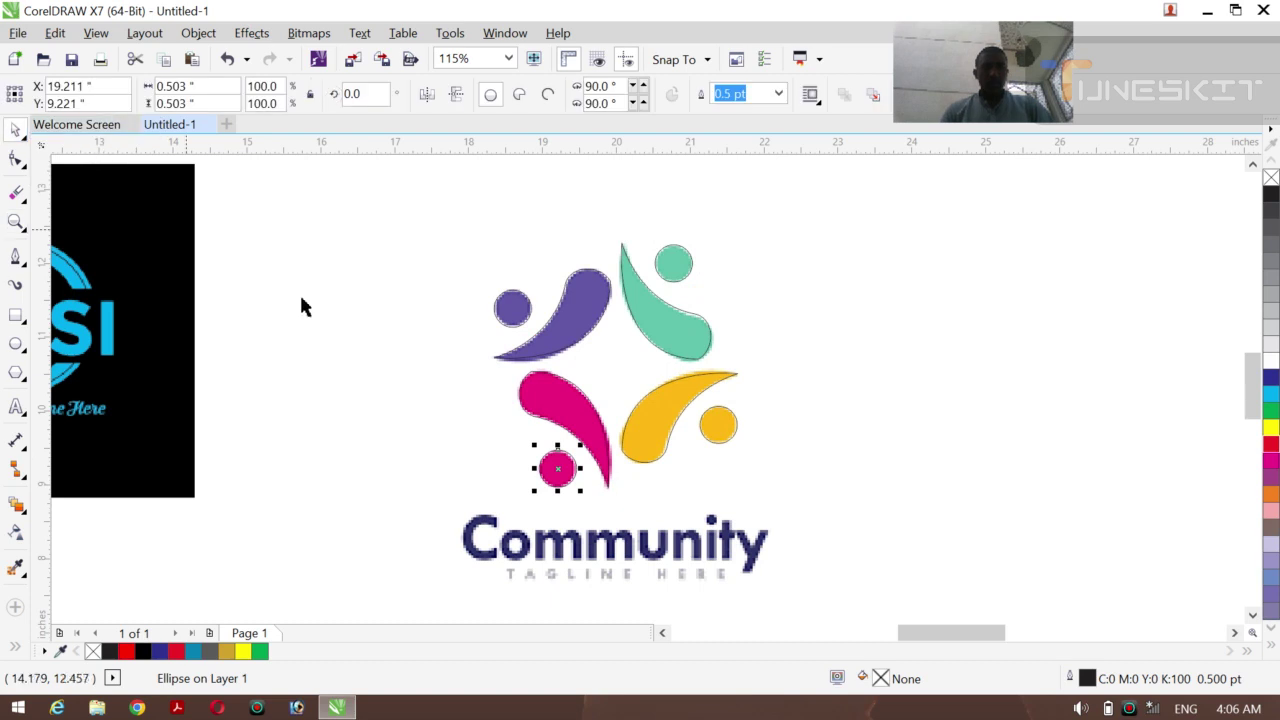
click(329, 337)
drag(561, 519, 939, 499)
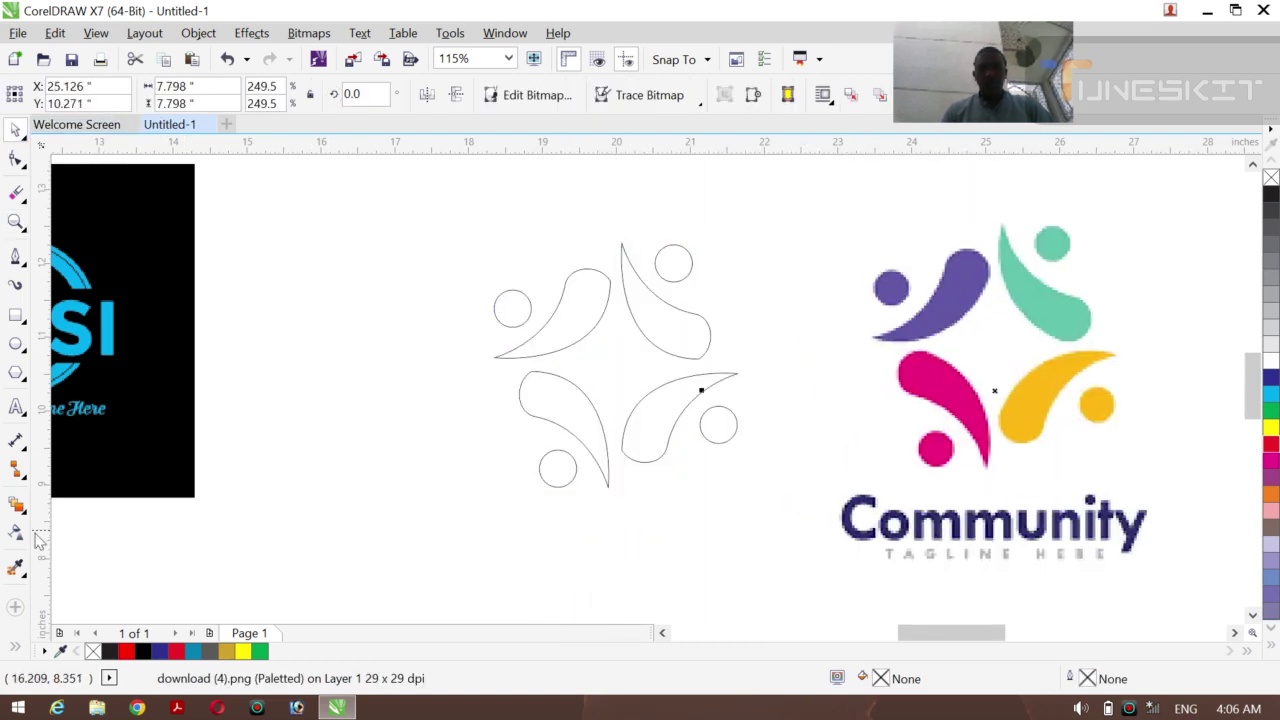
Fill the four traced figures and their four heads with red and no outline using the Smart Fill tool
click(16, 650)
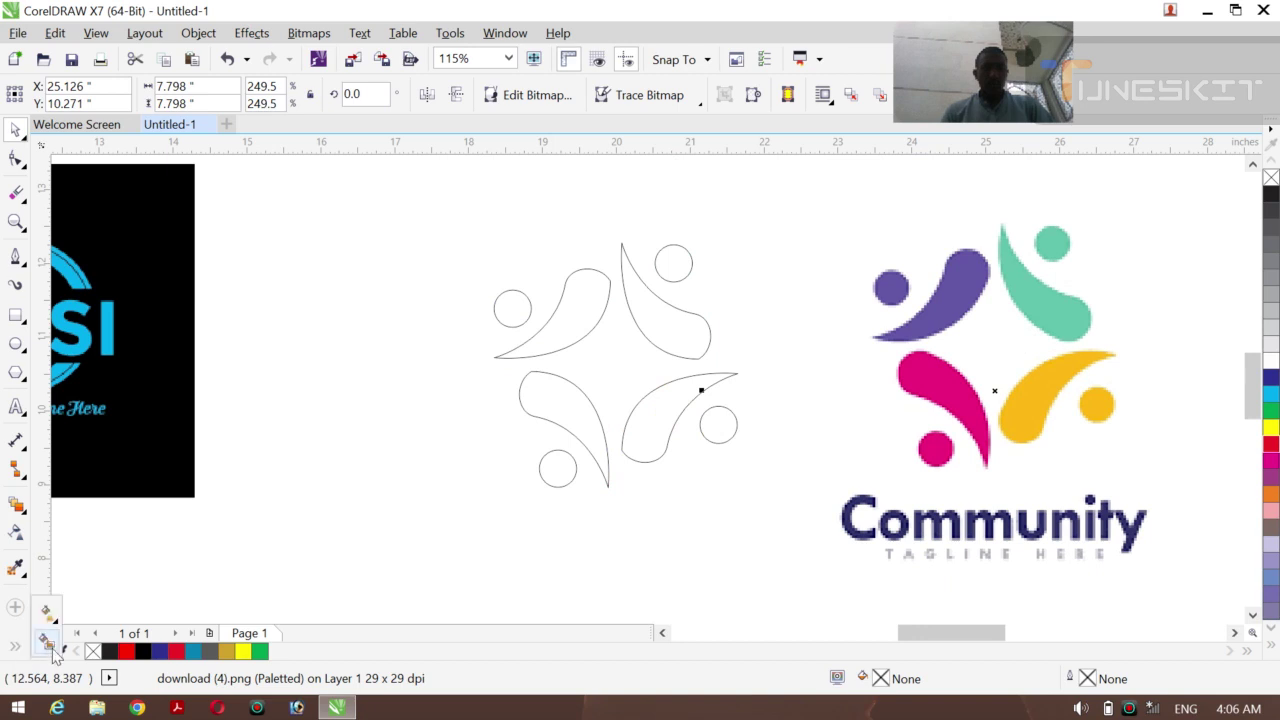
click(46, 610)
click(586, 318)
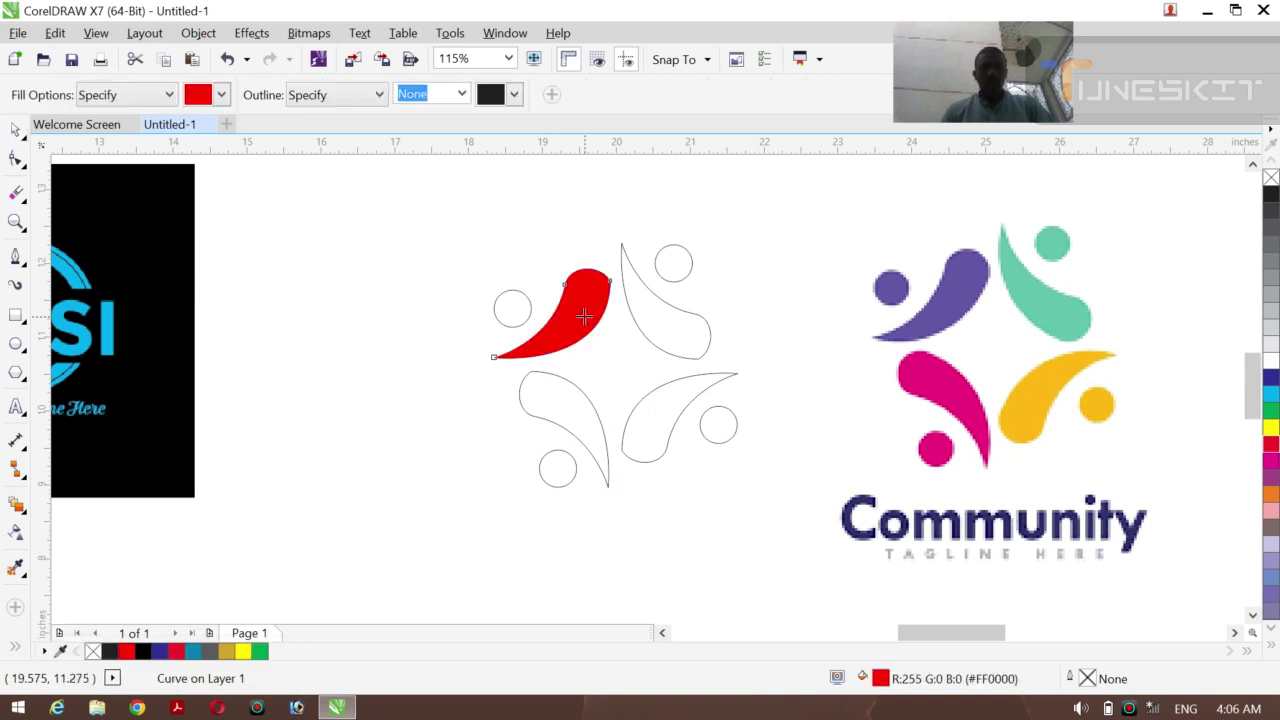
click(666, 314)
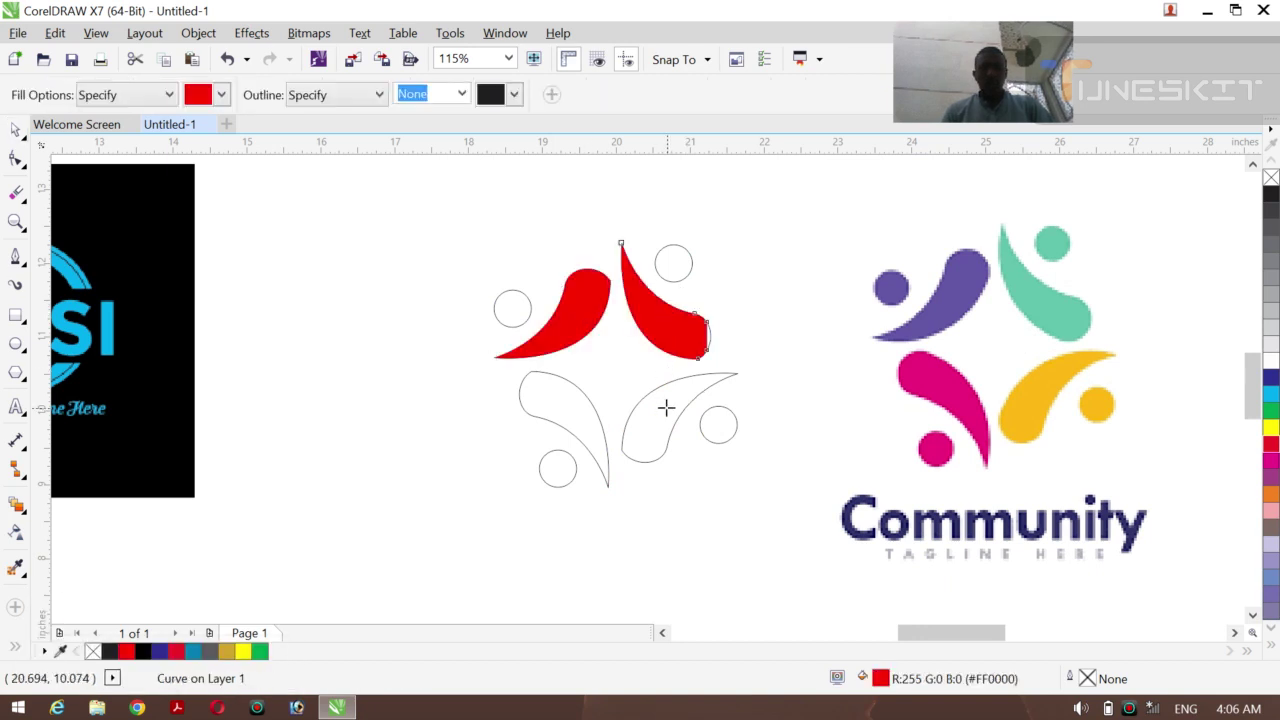
click(666, 407)
click(589, 411)
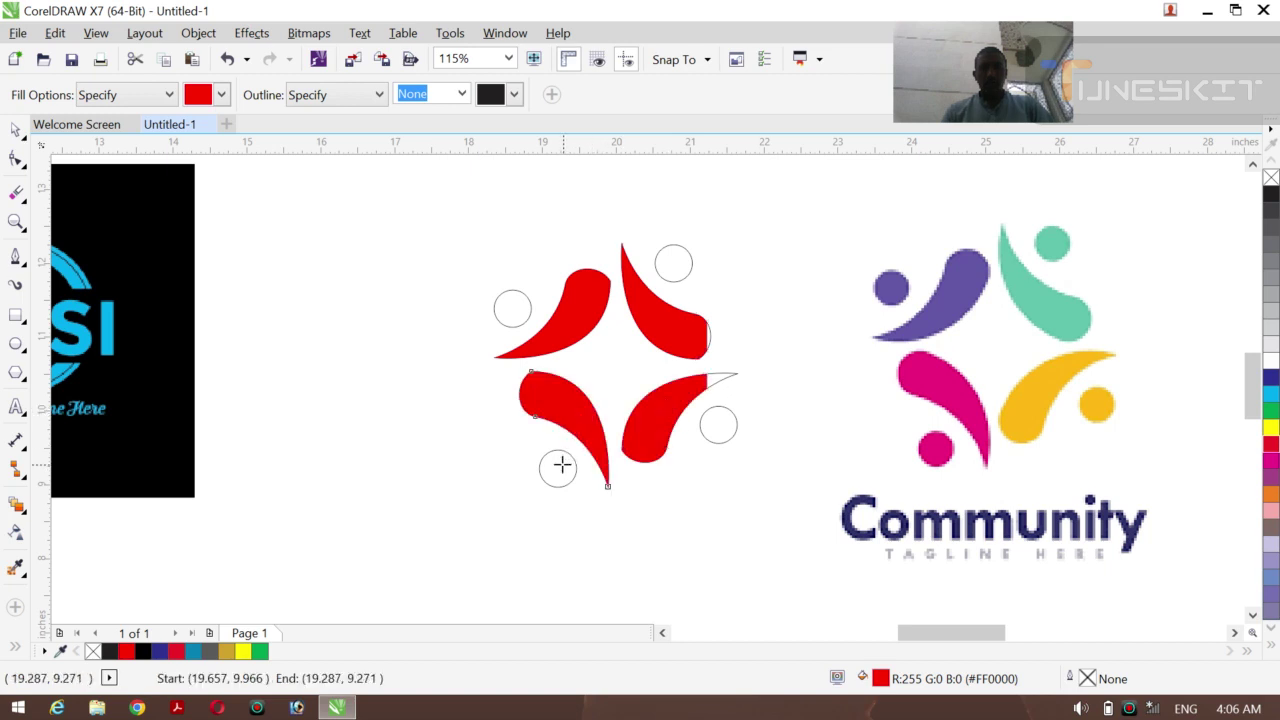
click(561, 464)
click(513, 309)
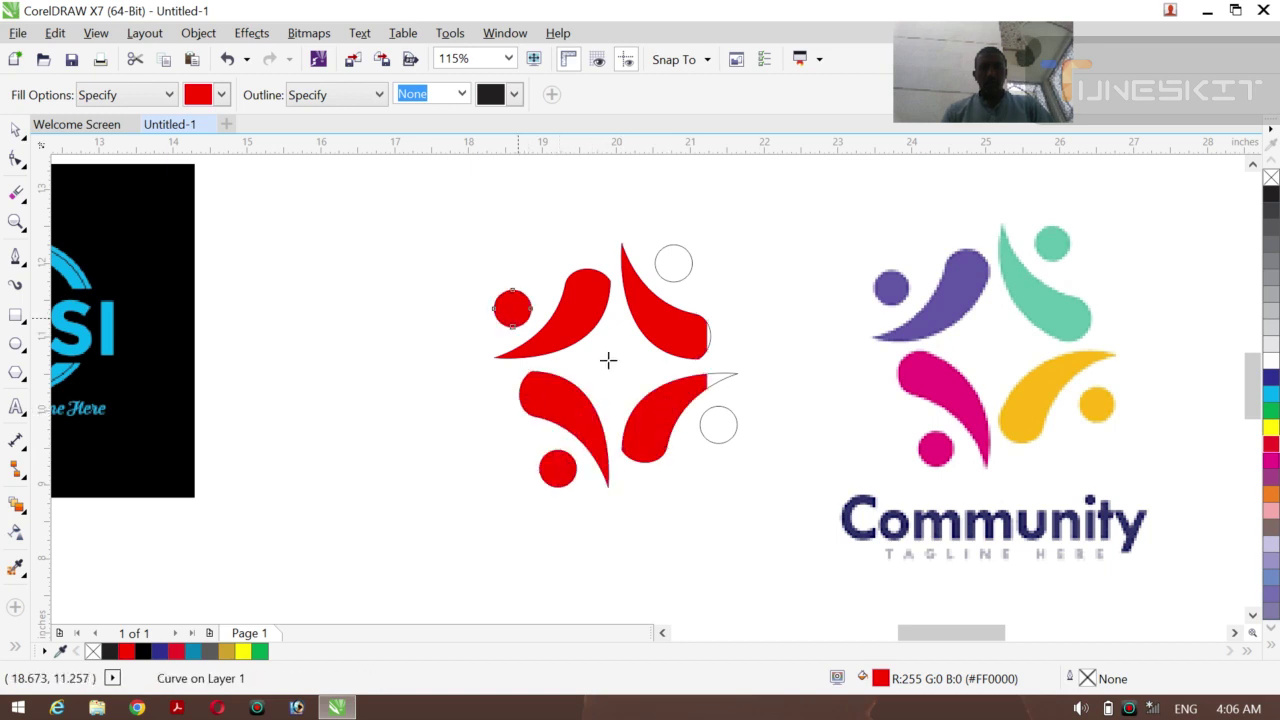
click(714, 424)
click(668, 263)
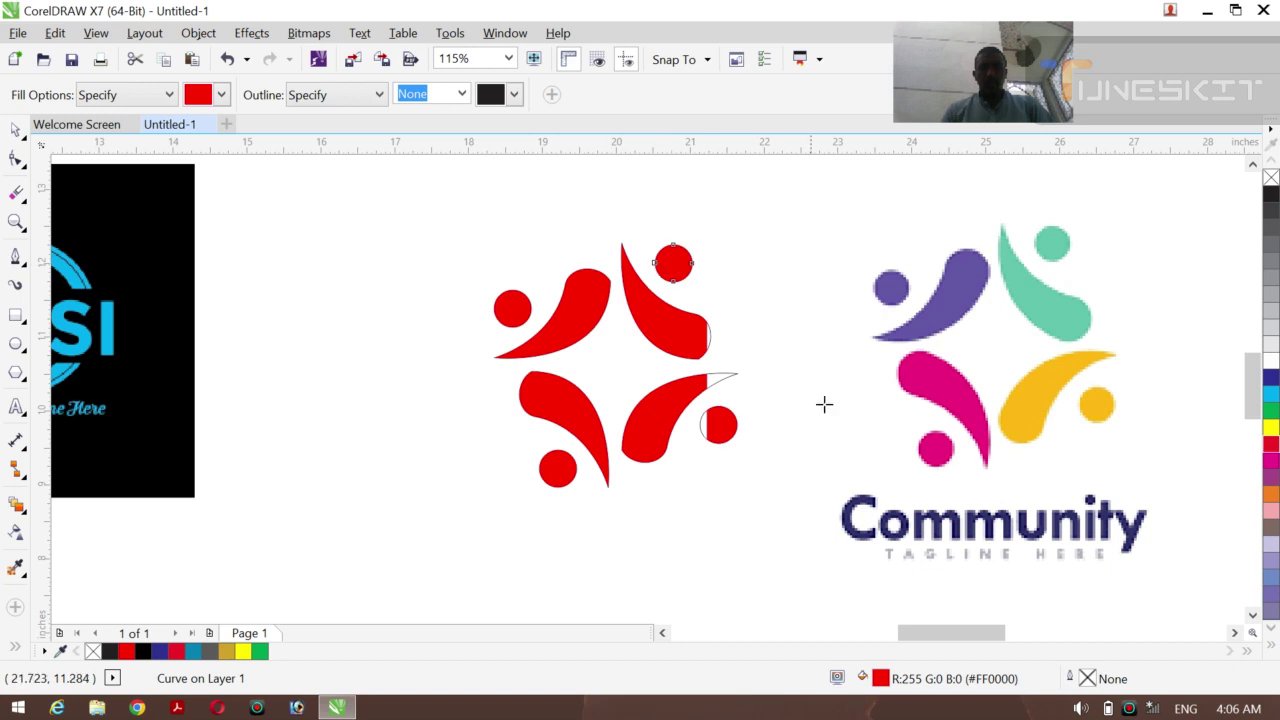
Move the bitmap logo further right and narrow it to about 6.507 inches wide, centred at about X 26.547, Y 10.298 inches
click(15, 130)
drag(922, 365, 979, 363)
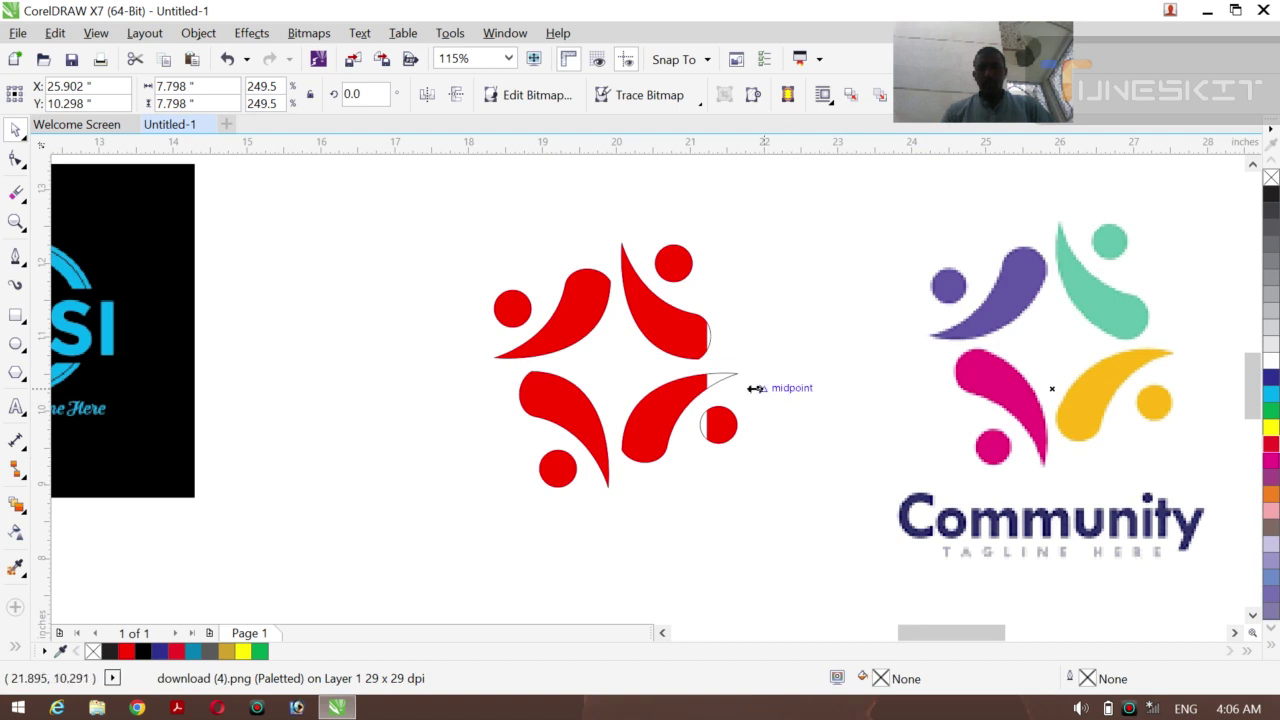
drag(754, 388, 807, 388)
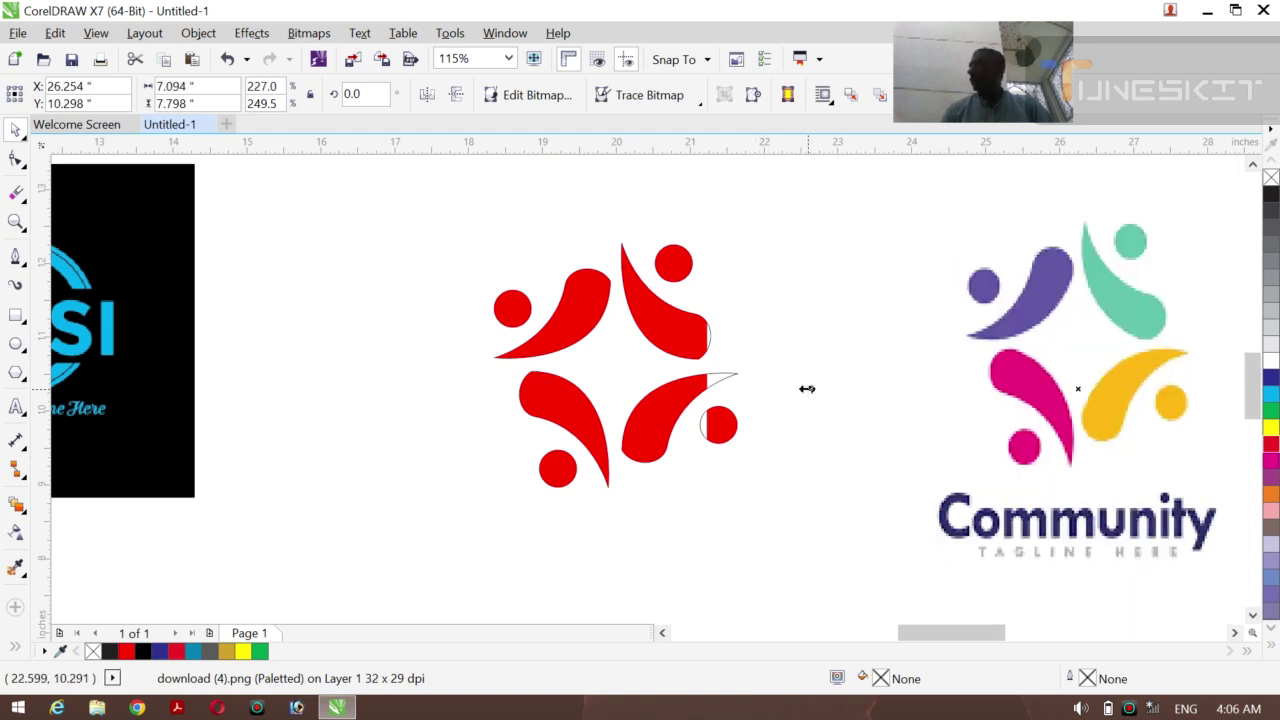
drag(809, 386, 856, 381)
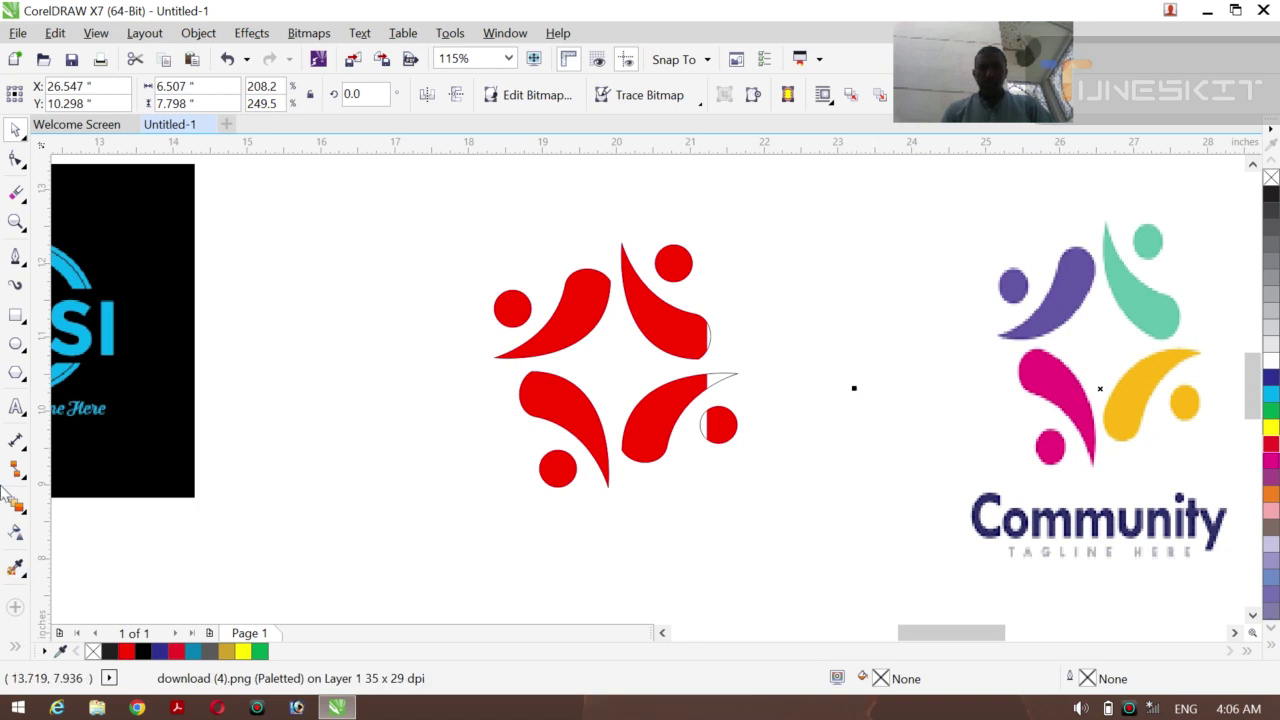
Sample the purple from the bitmap logo and apply it to the upper-left vector figure and its head
click(15, 572)
click(1063, 297)
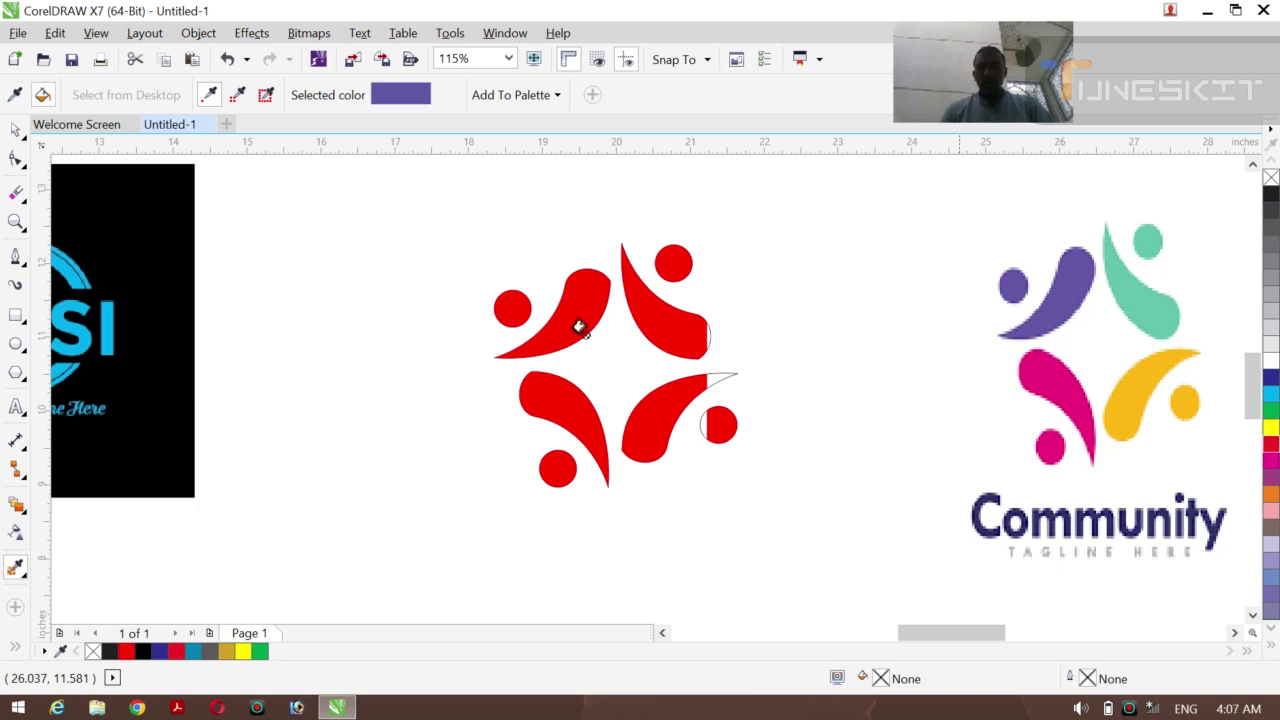
click(648, 297)
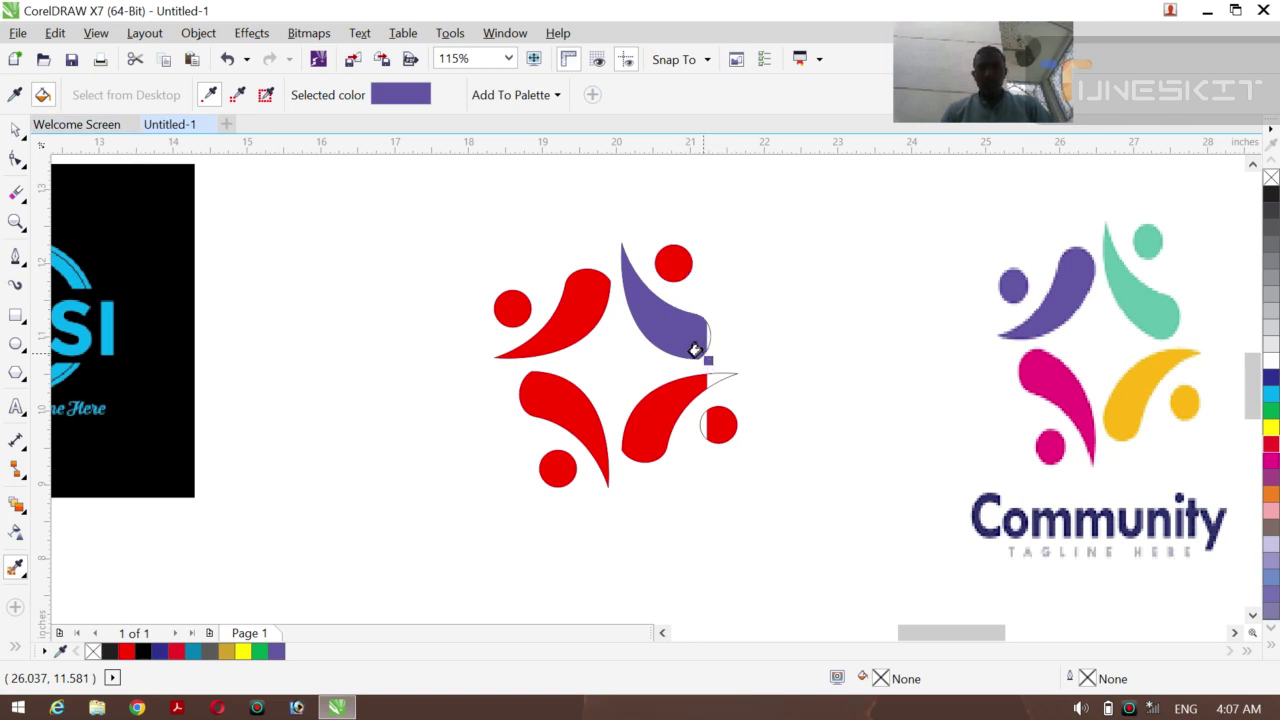
key(ctrl+z)
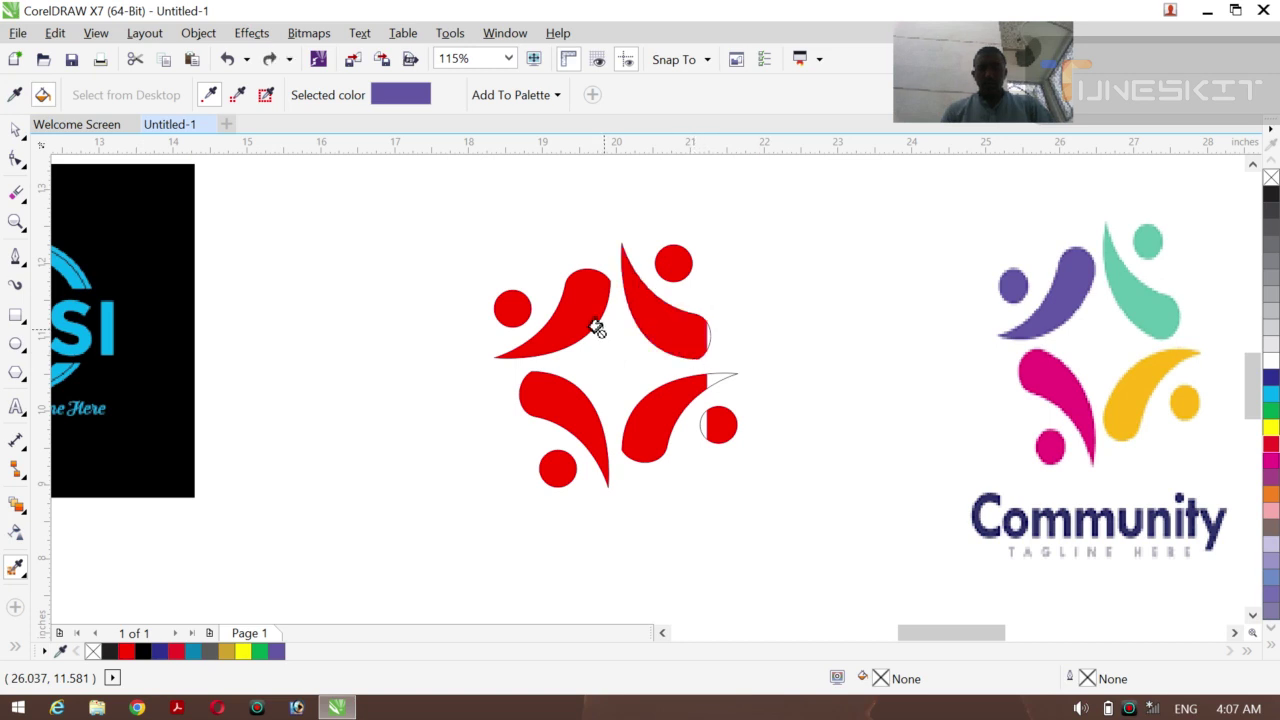
click(578, 316)
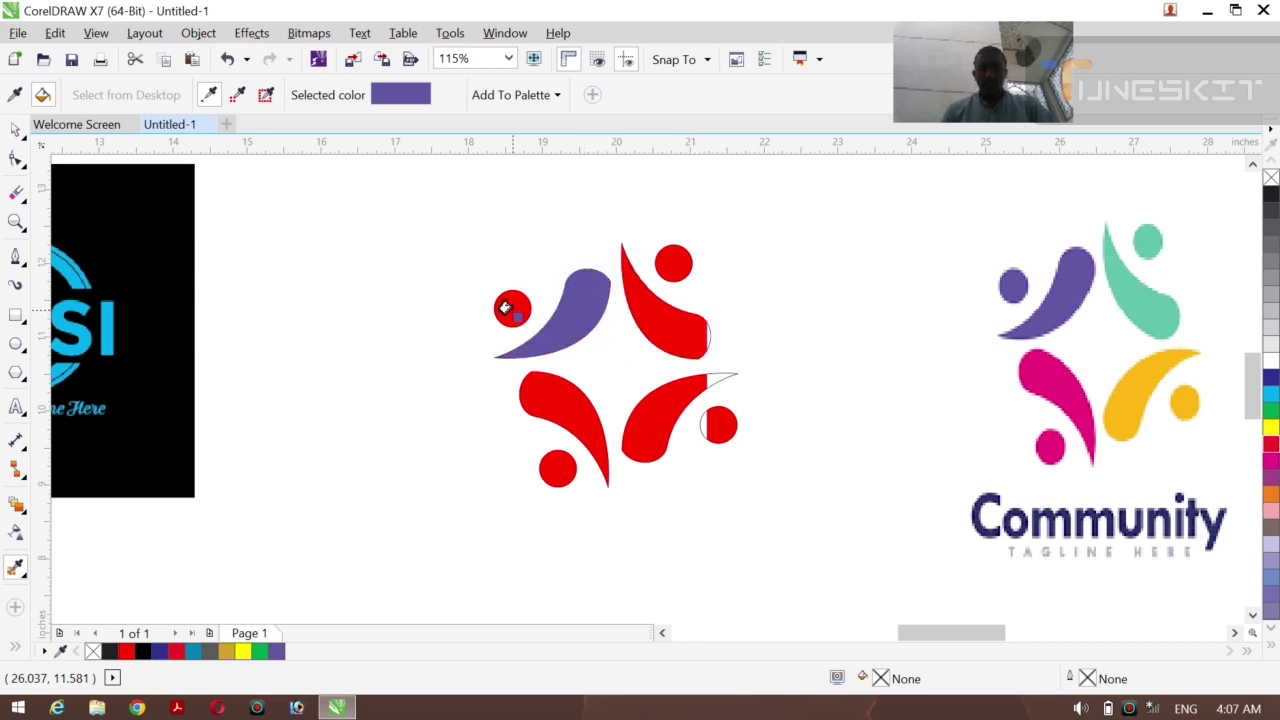
click(506, 307)
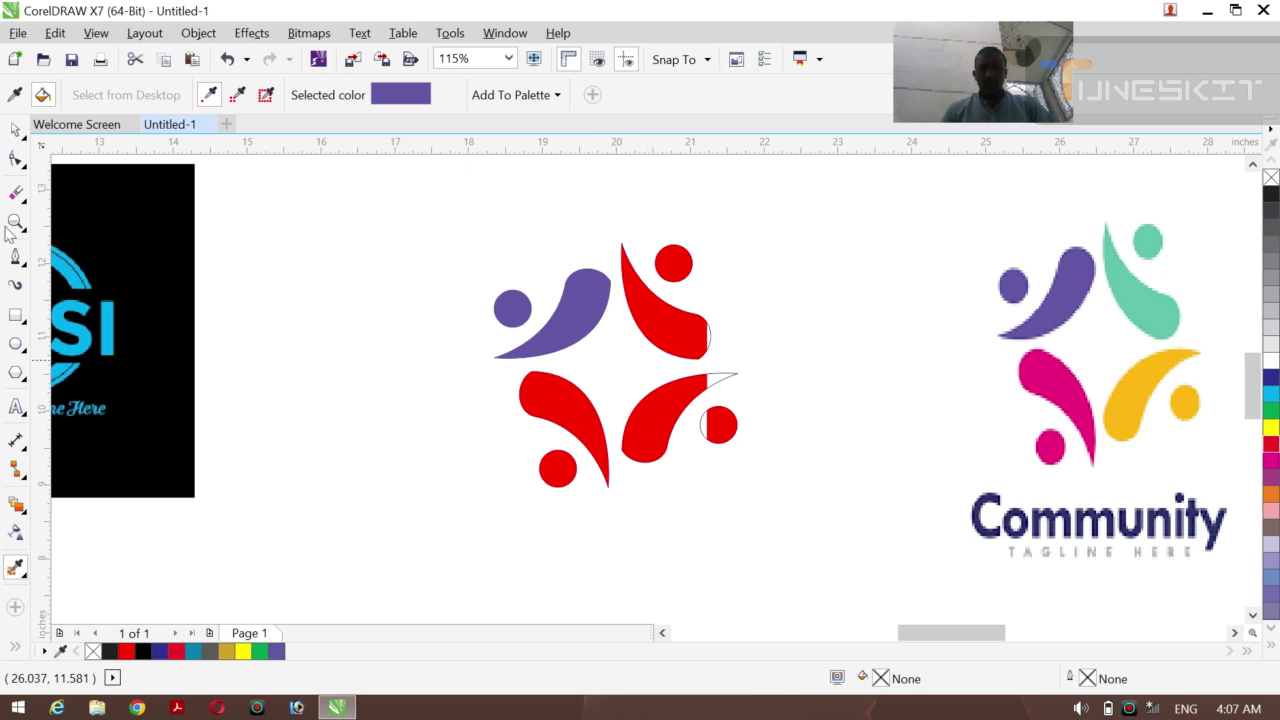
Sample the pink from the bitmap logo and apply it to the lower-left vector figure and its head
click(24, 141)
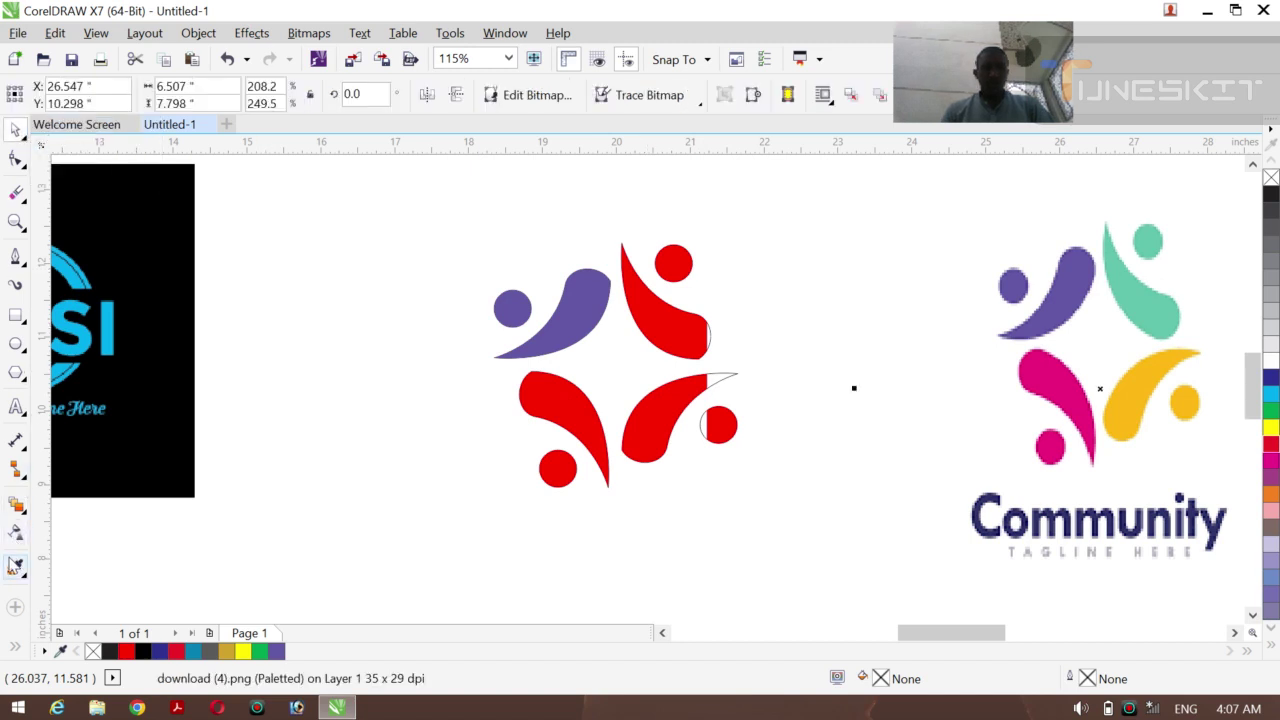
click(15, 570)
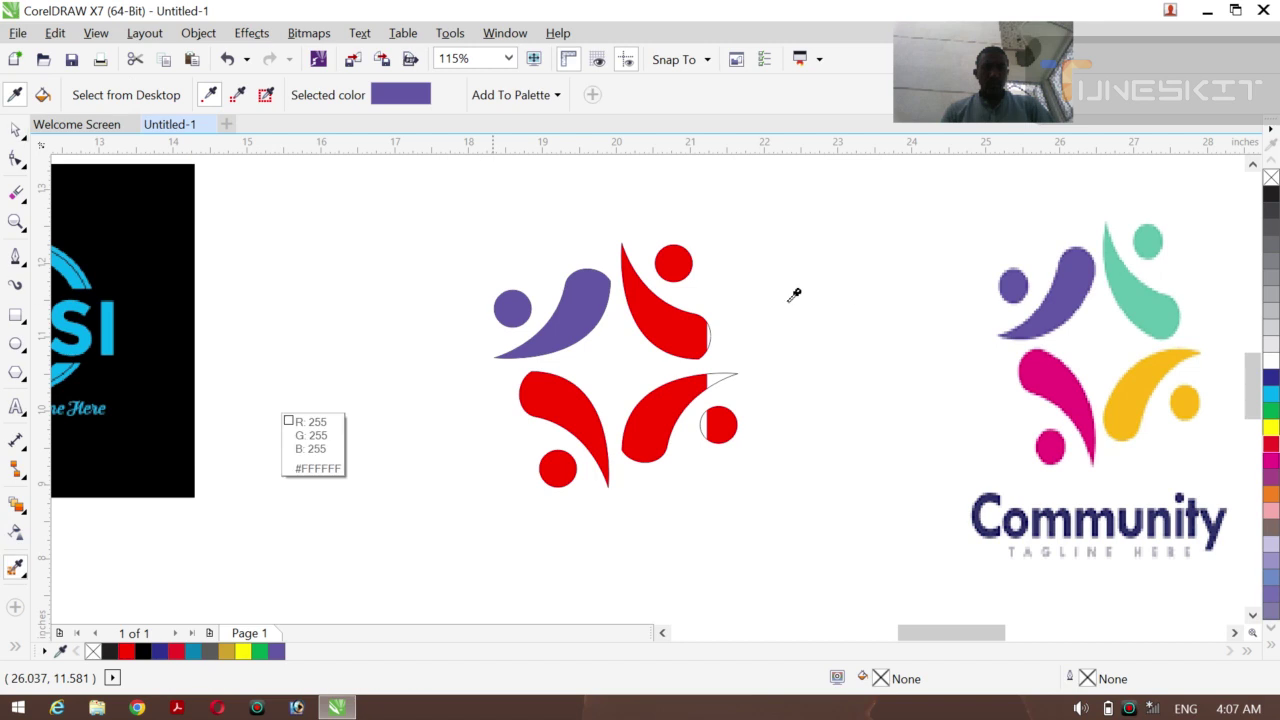
click(1038, 370)
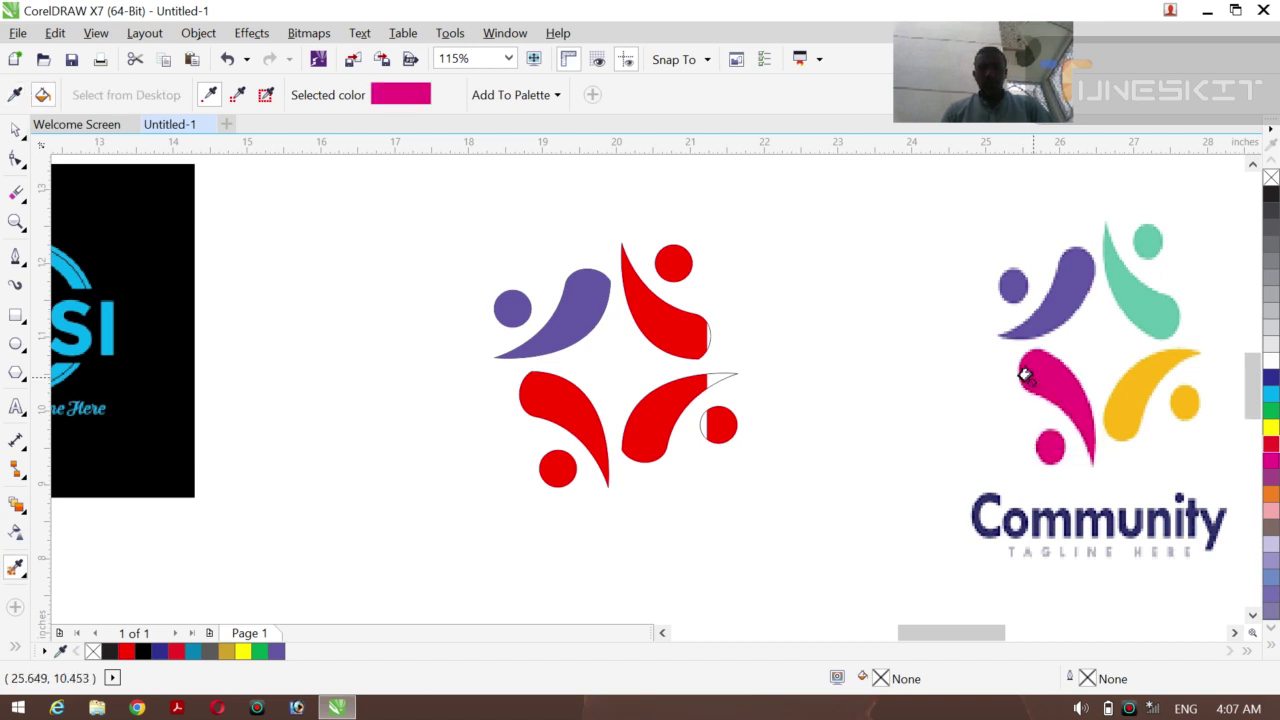
click(550, 398)
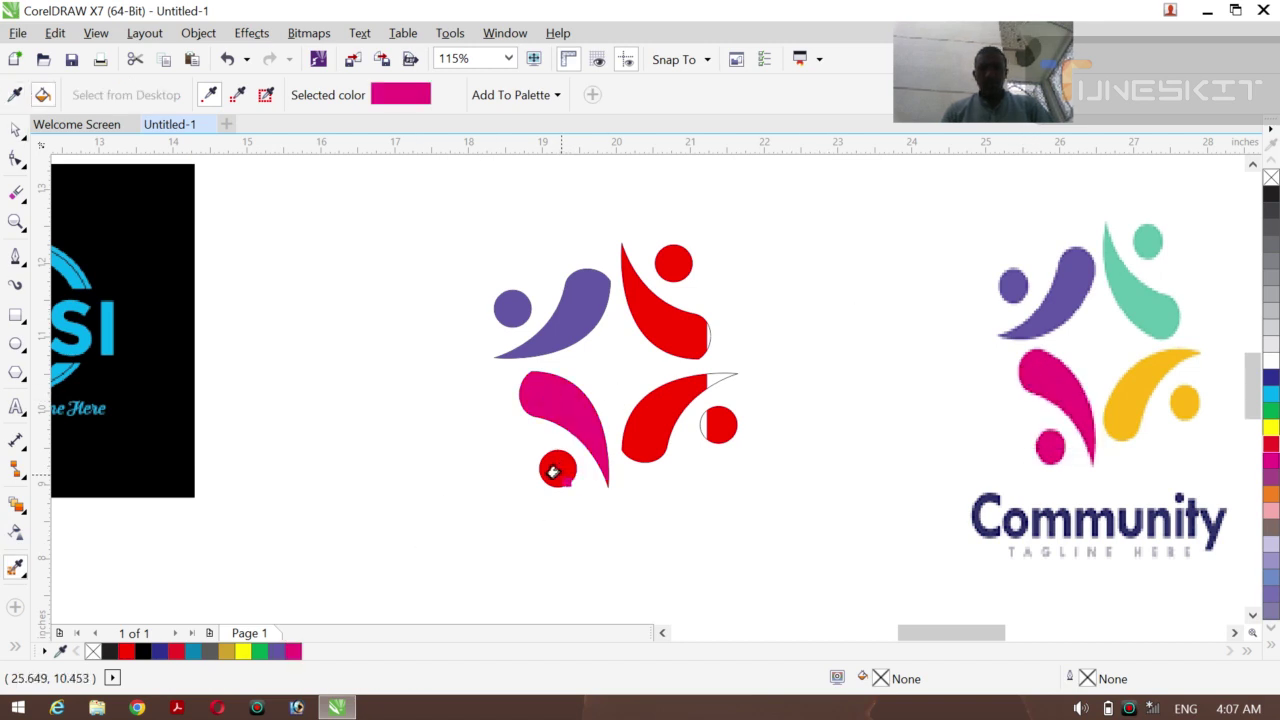
click(553, 471)
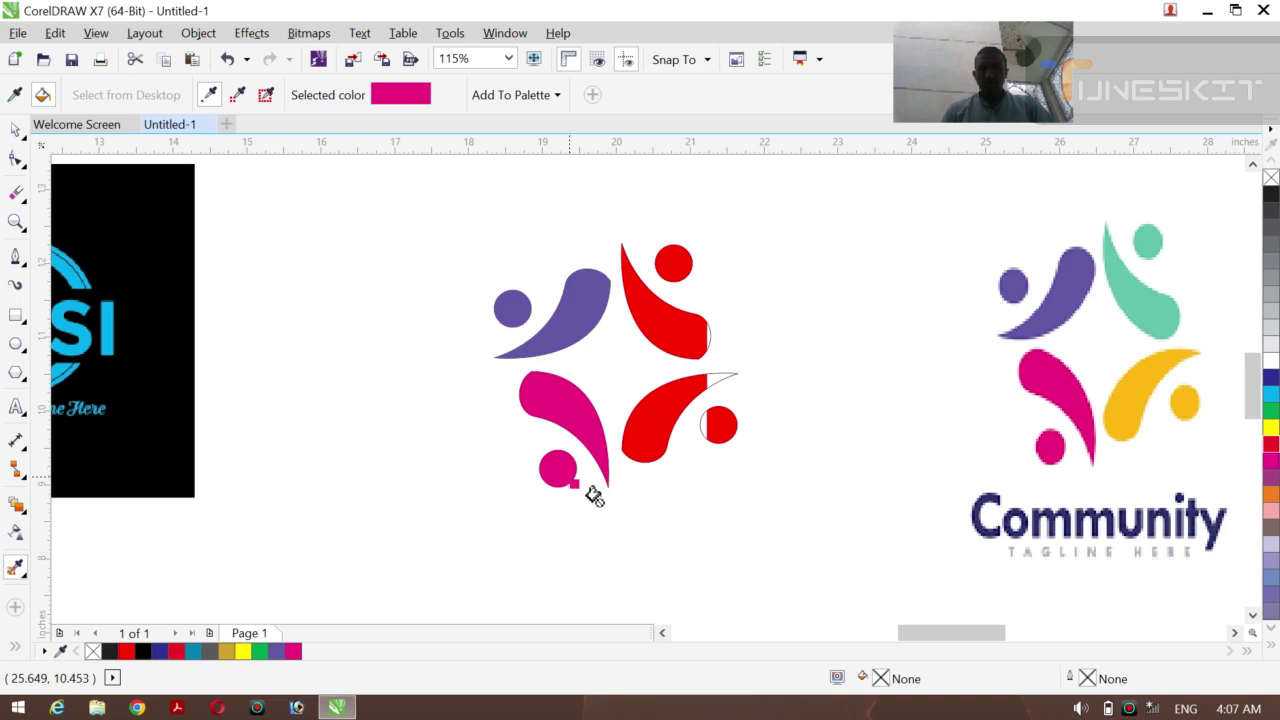
Sample yellow #FDB813 from the bitmap logo and apply it to the lower-right vector figure, including its unfilled tip, and its head
click(20, 134)
click(63, 127)
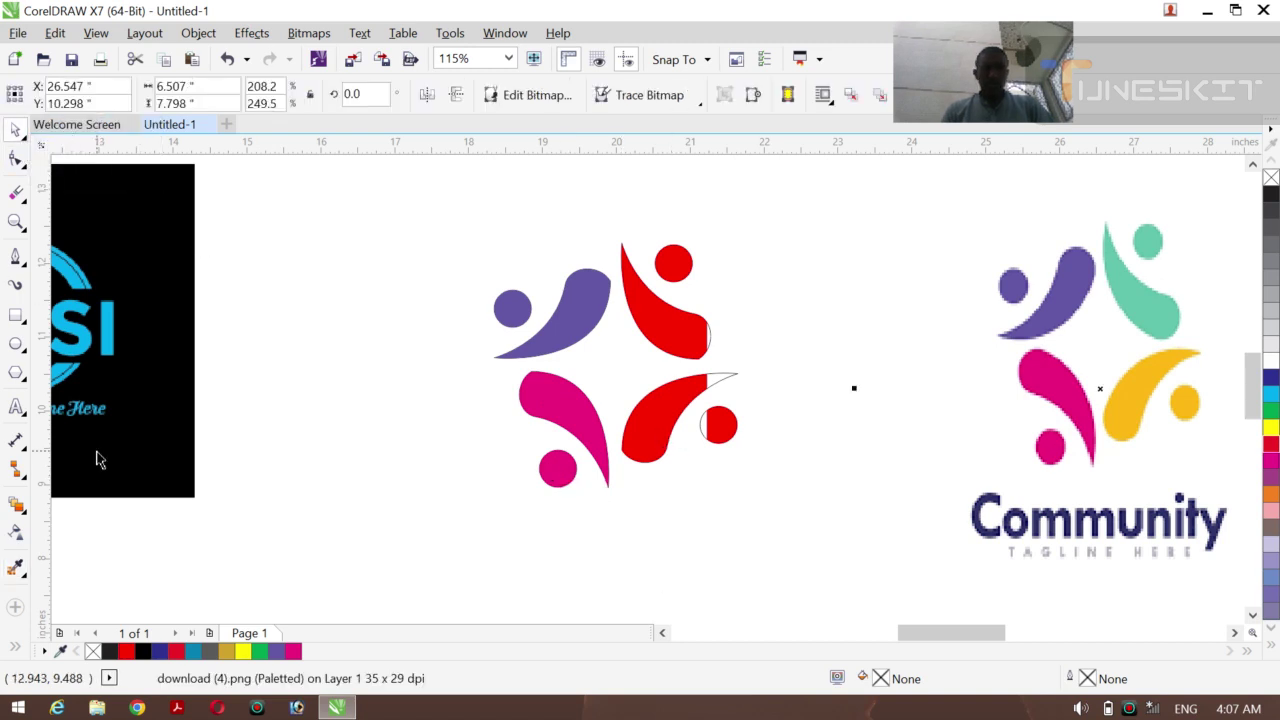
click(16, 567)
click(1148, 380)
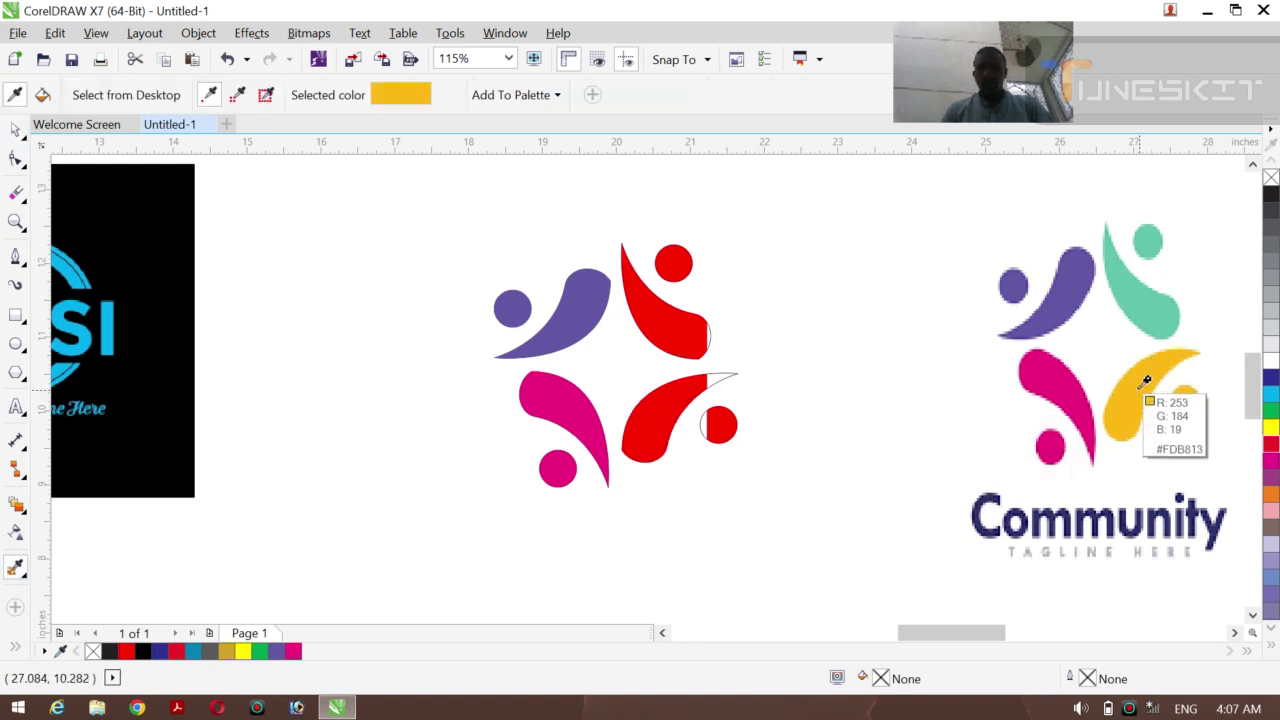
click(655, 408)
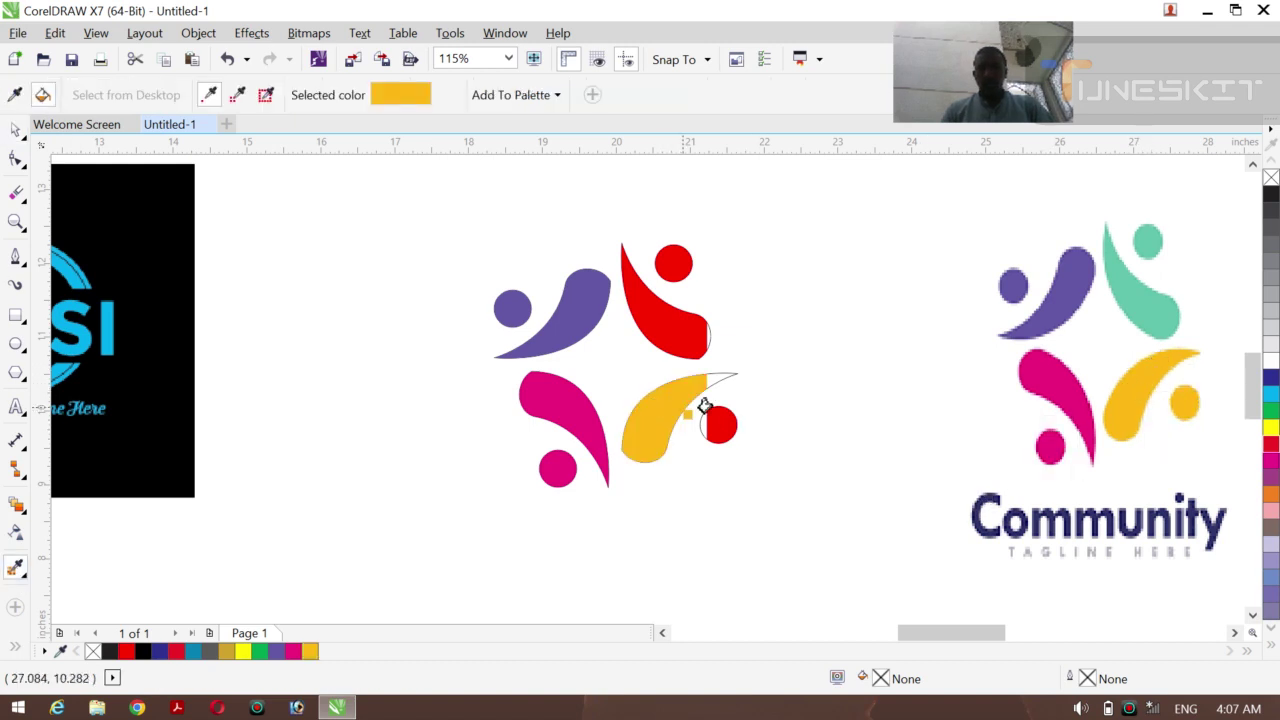
click(715, 423)
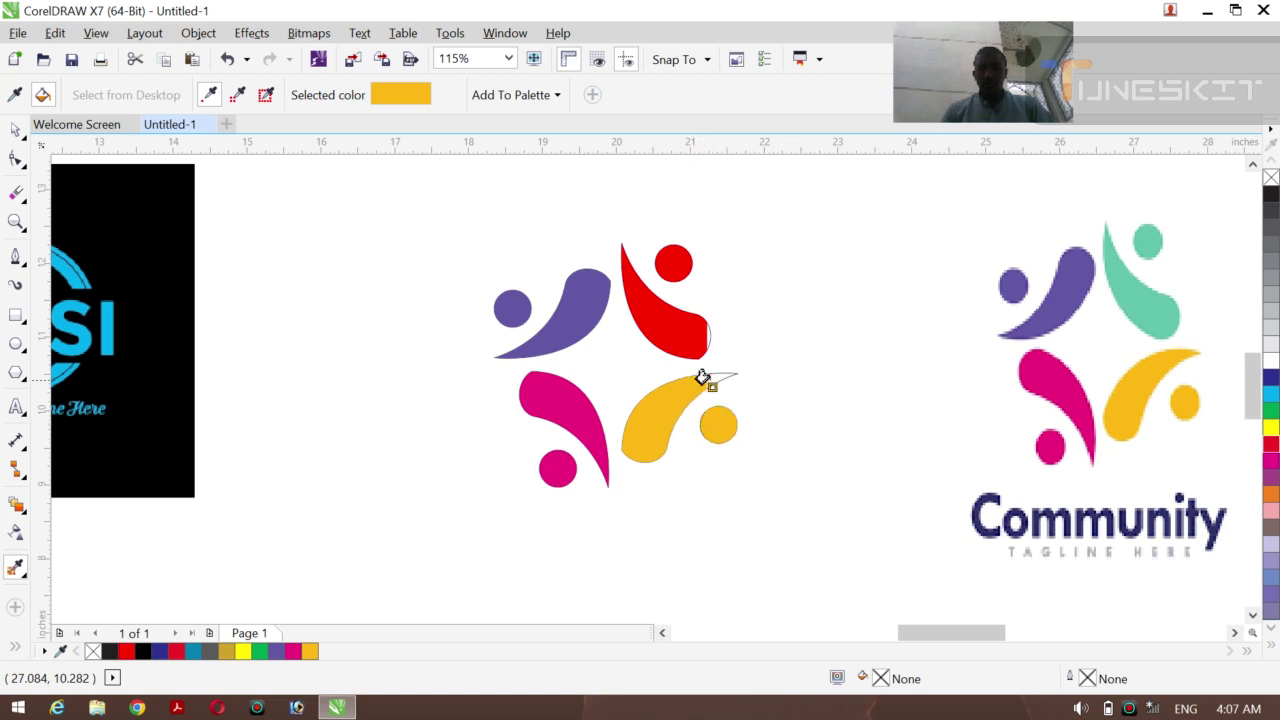
click(713, 375)
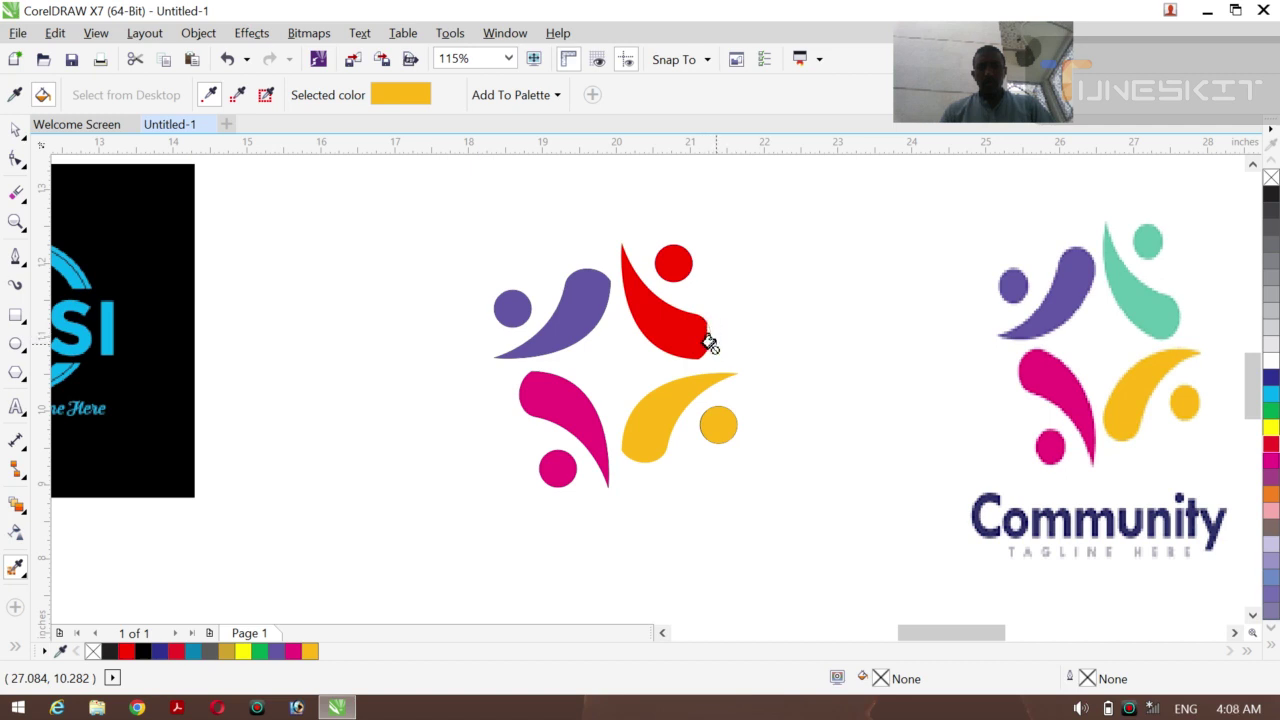
click(692, 339)
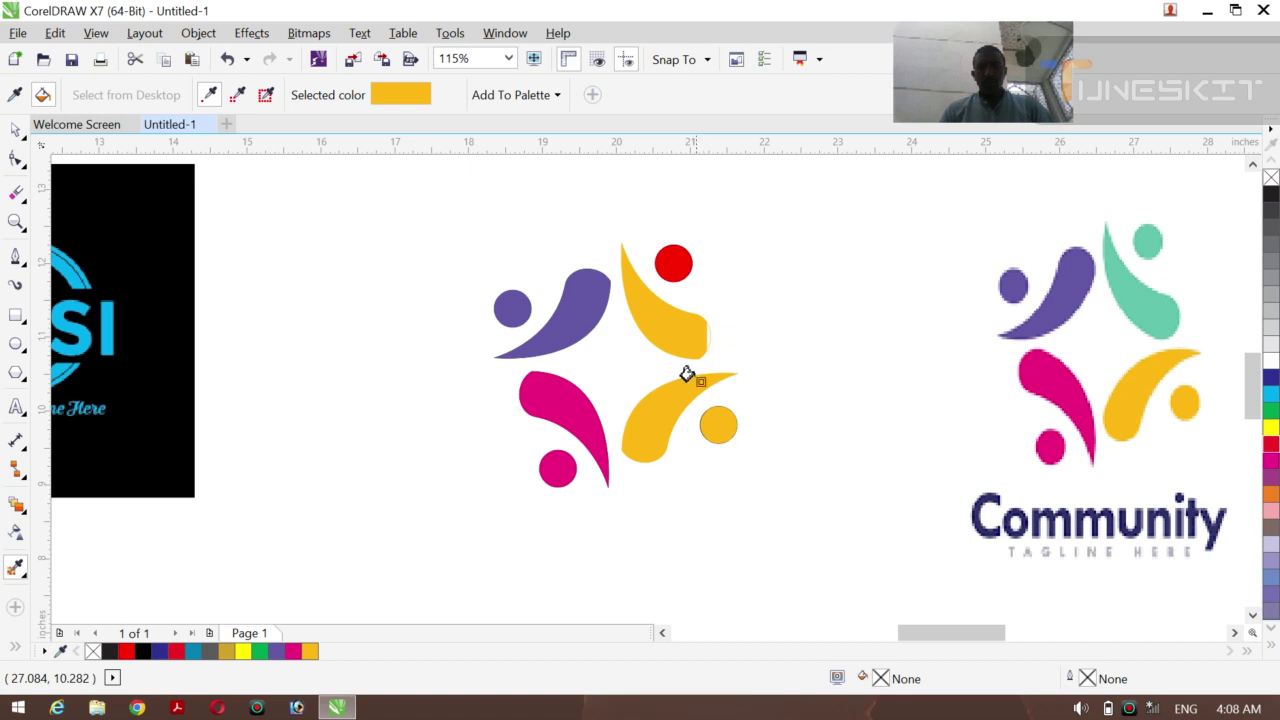
key(ctrl+z)
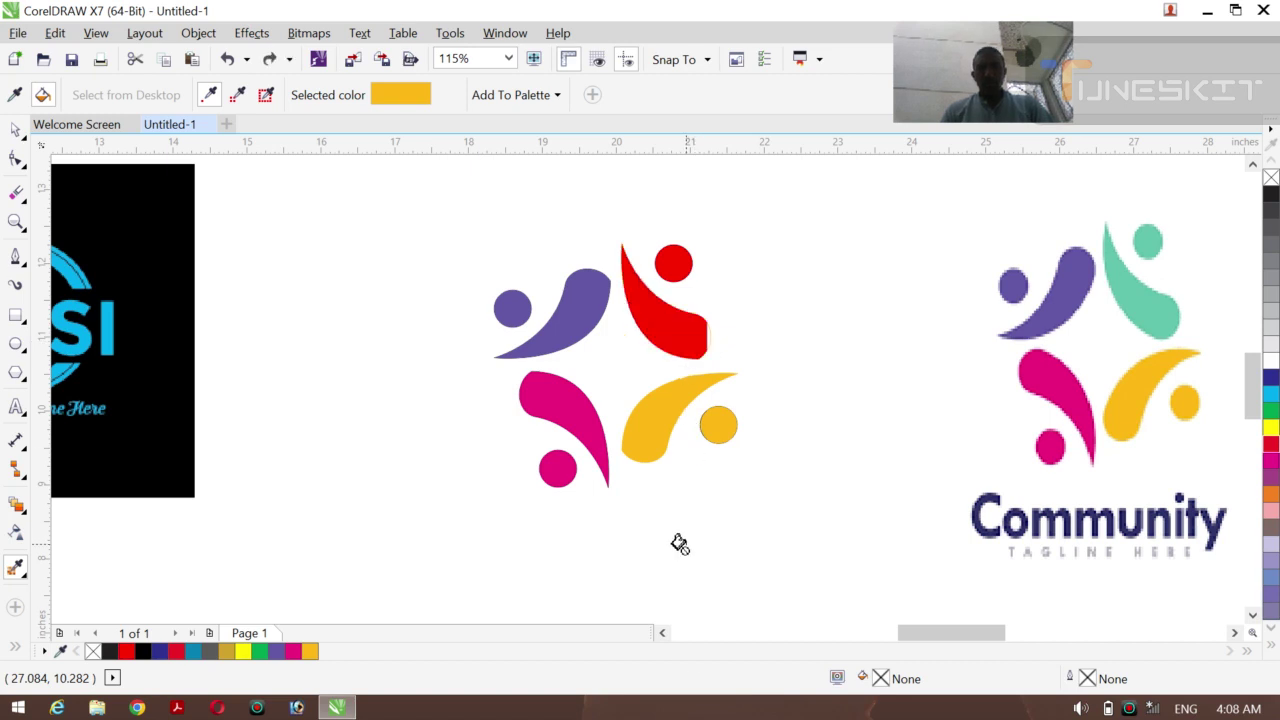
Fill the uncoloured sliver at the right edge of the upper-right figure with red using the Smart Fill tool
click(20, 132)
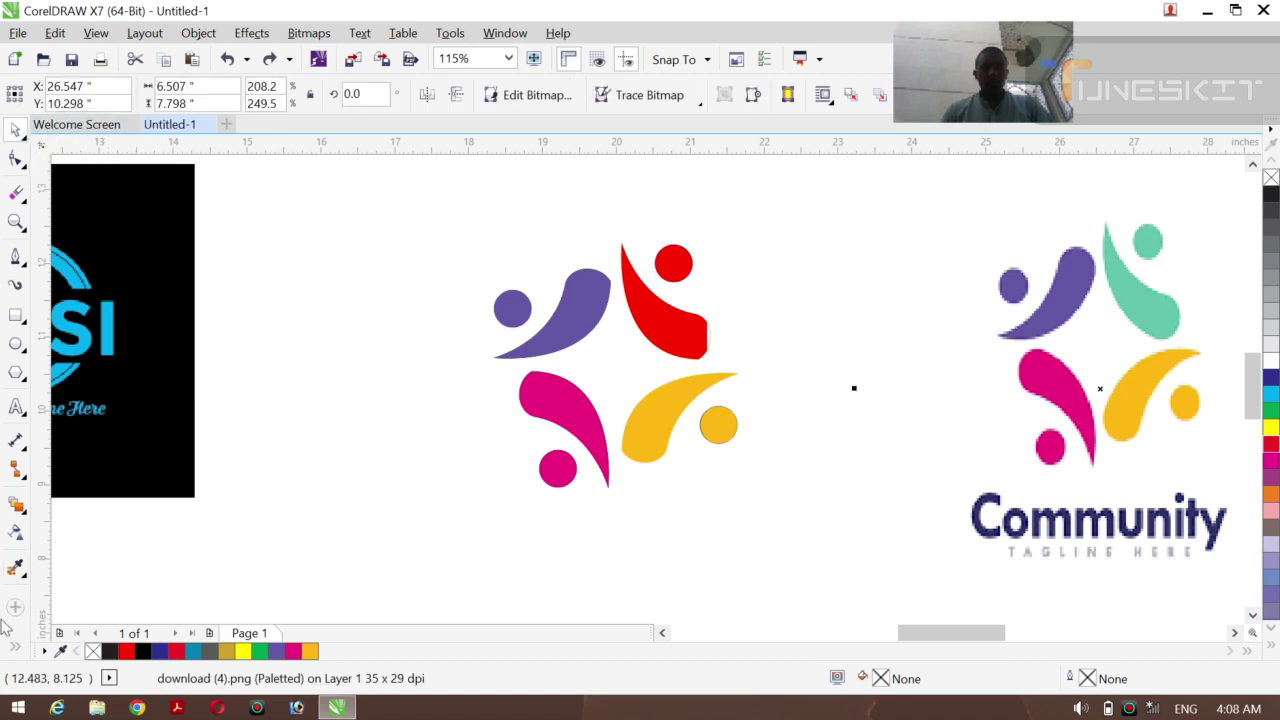
click(15, 648)
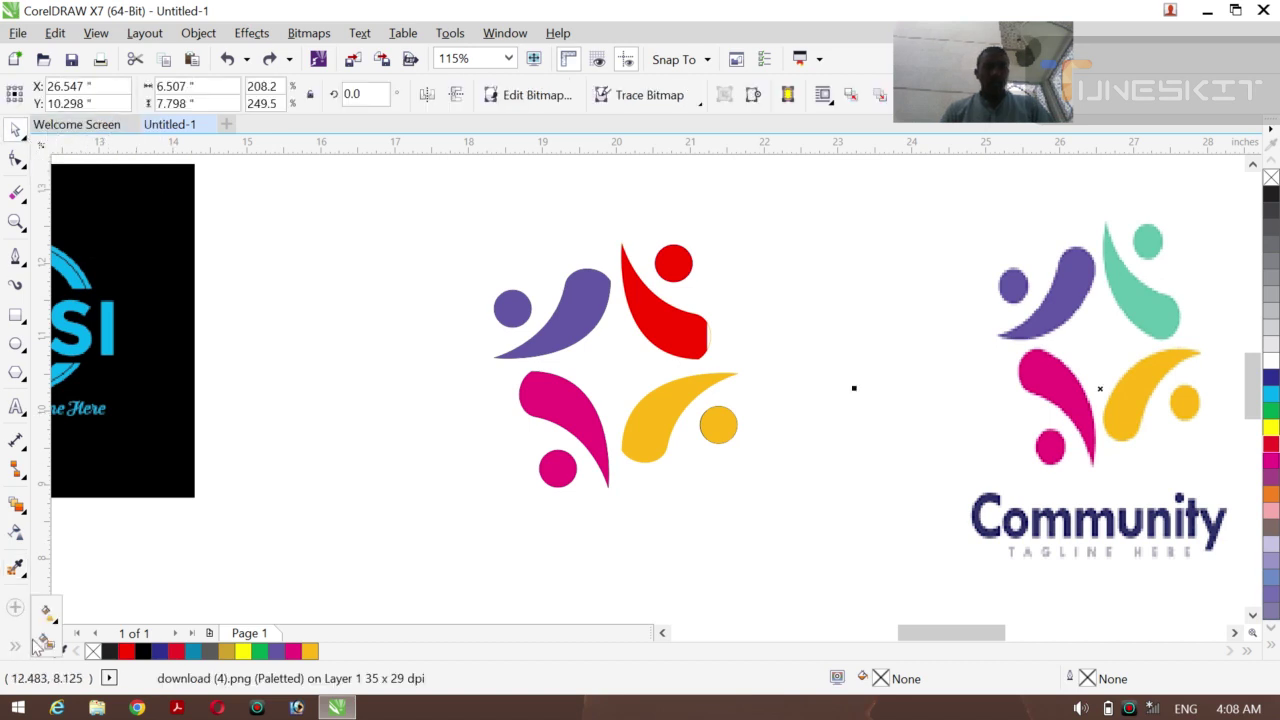
click(46, 640)
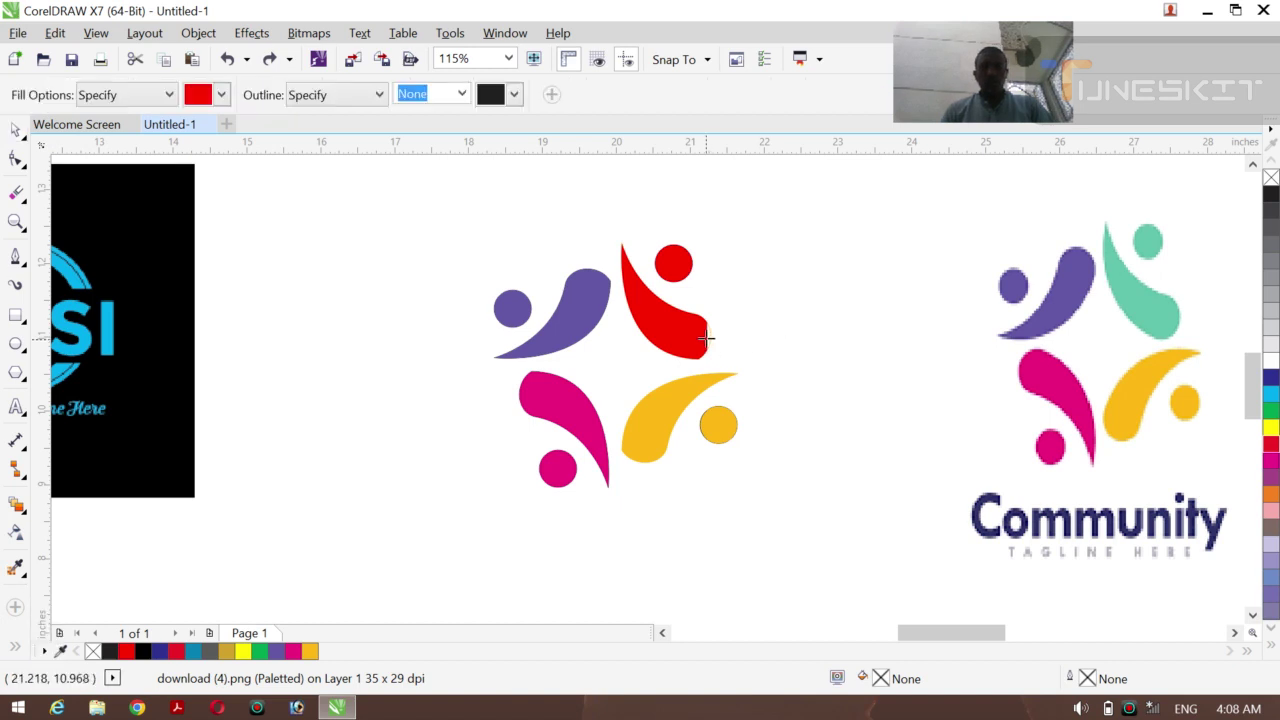
click(709, 339)
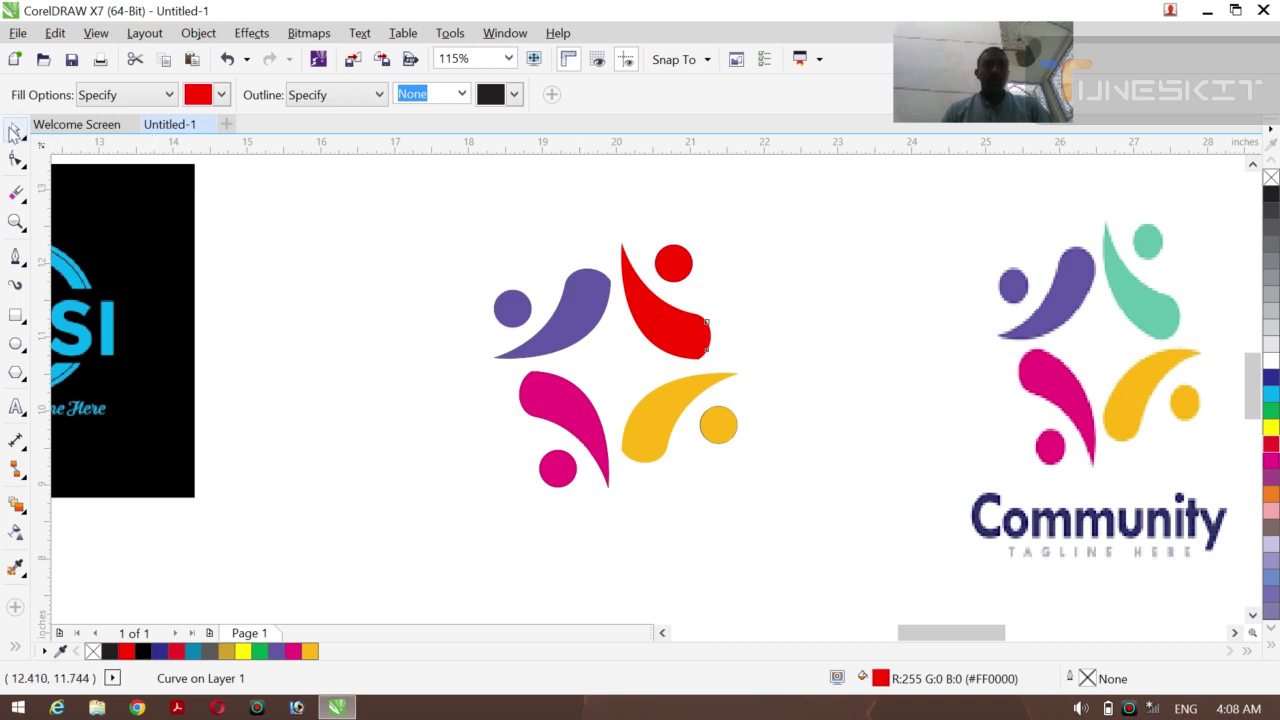
Set the outline width of all the vector figures and heads to None
click(16, 130)
click(322, 373)
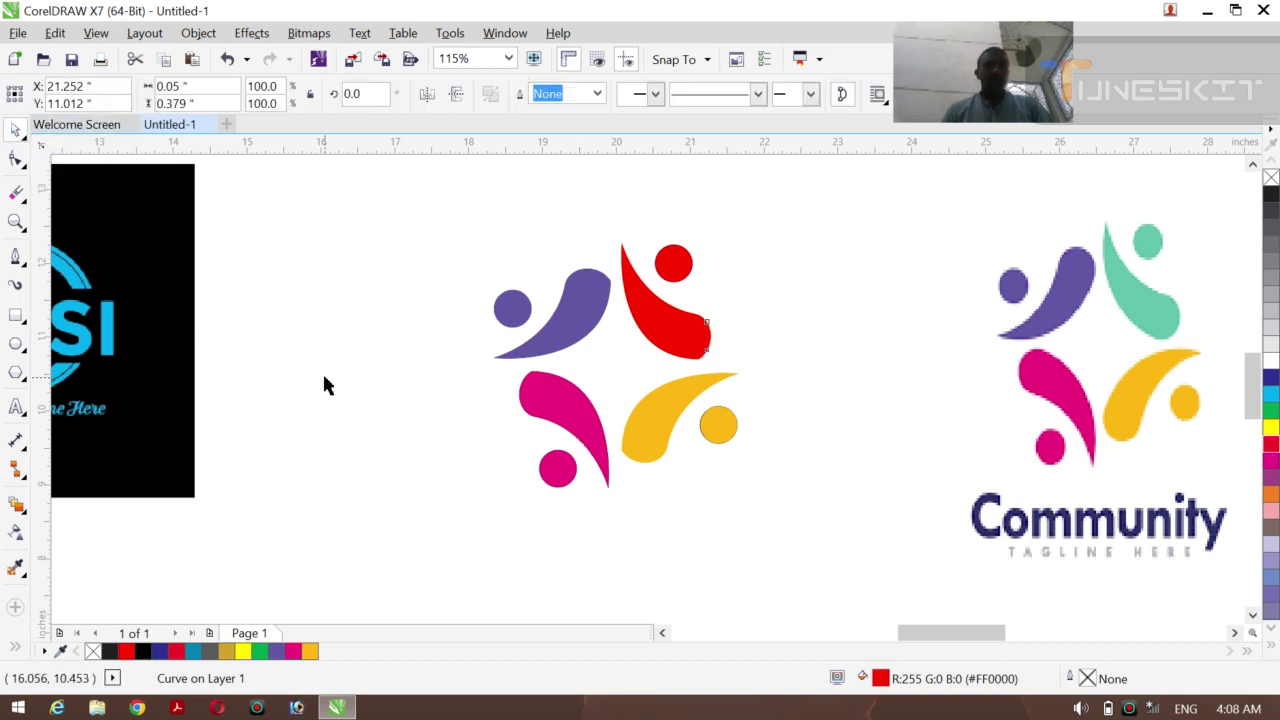
drag(358, 200, 774, 534)
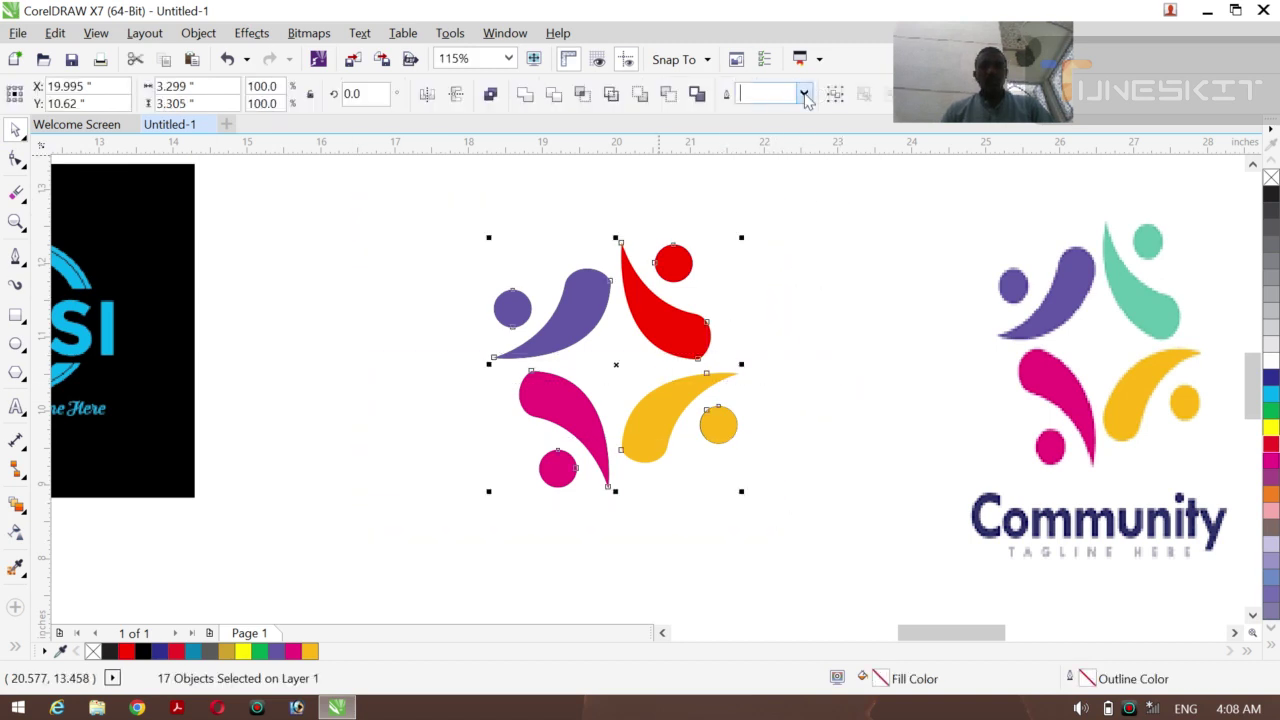
click(804, 94)
click(752, 115)
click(842, 307)
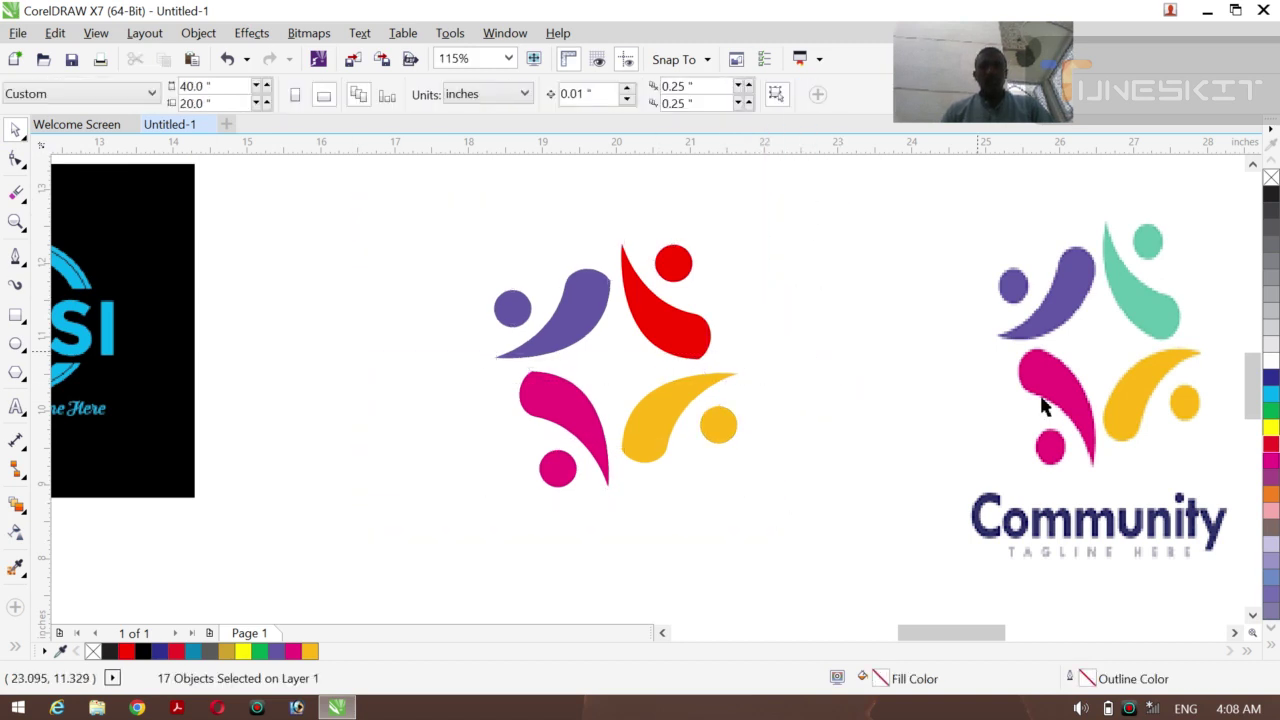
Delete the bitmap reference logo and group all the vector figures and heads together
click(1048, 416)
key(Delete)
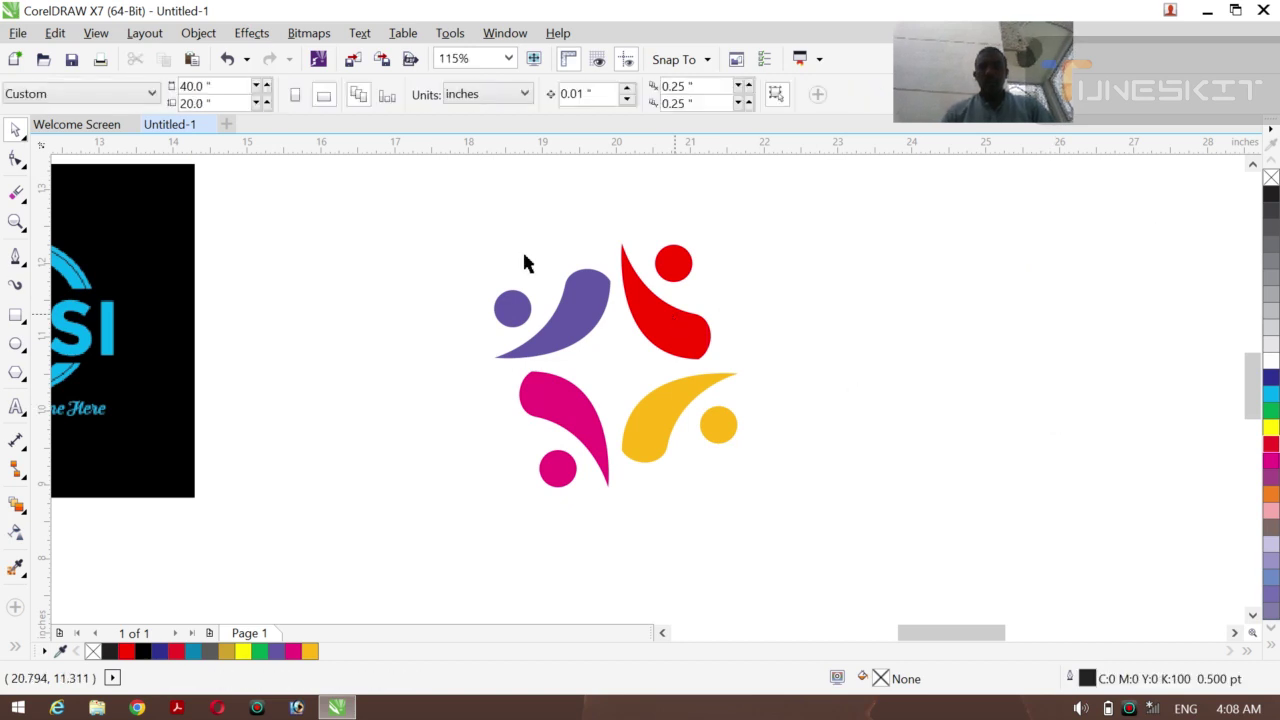
drag(434, 216, 784, 532)
key(ctrl+g)
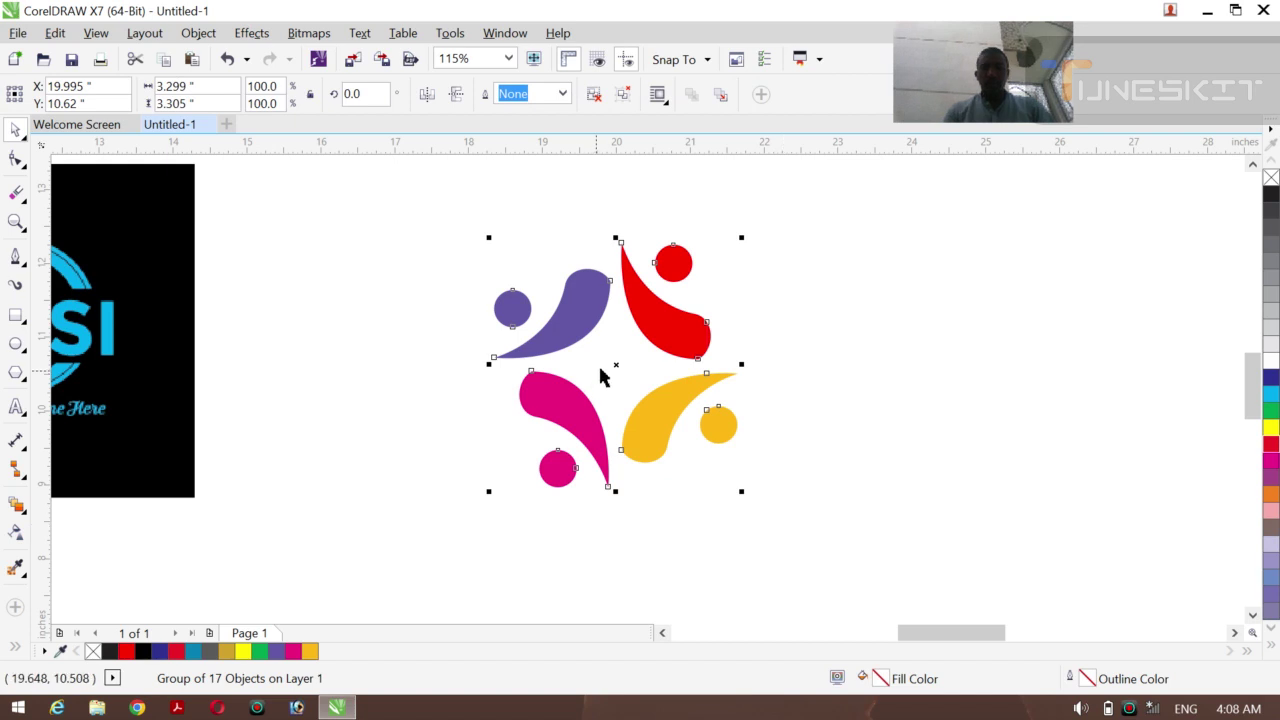
Scale the grouped vector logo down to about 2.34 in wide and move it to the right of the page, clear of the work area
drag(741, 491, 705, 463)
drag(617, 363, 970, 271)
click(972, 277)
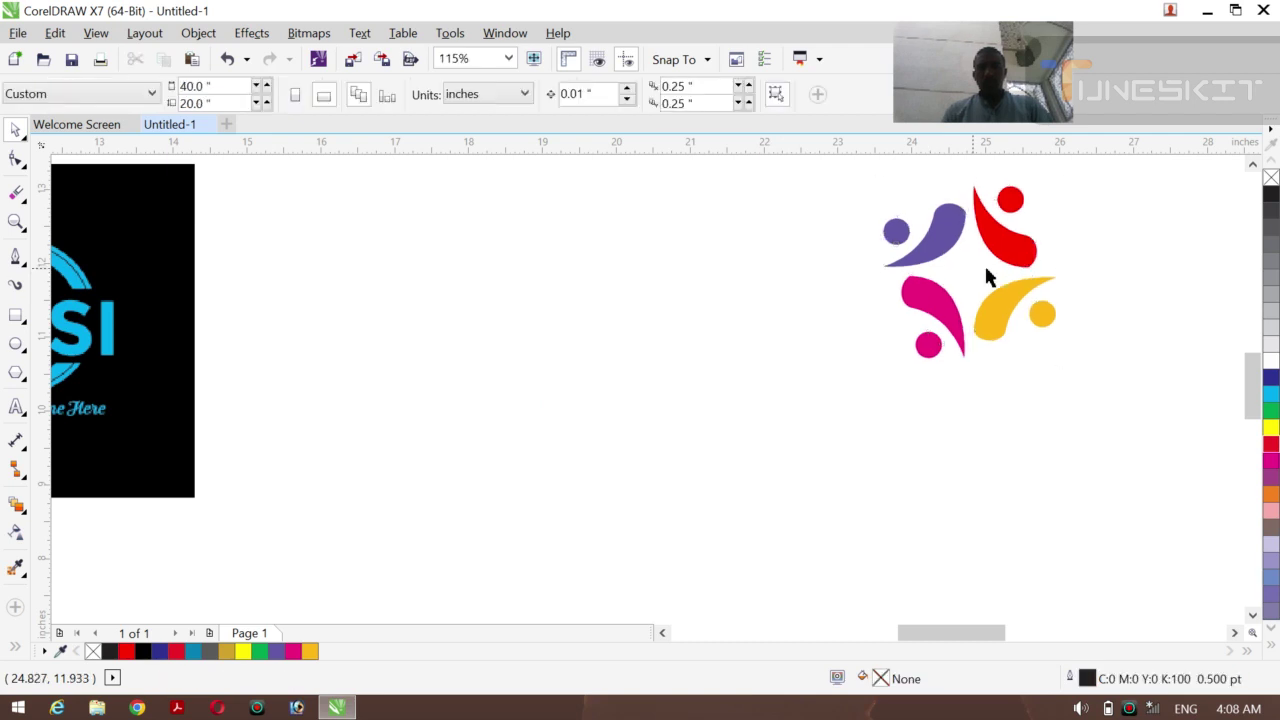
click(1011, 314)
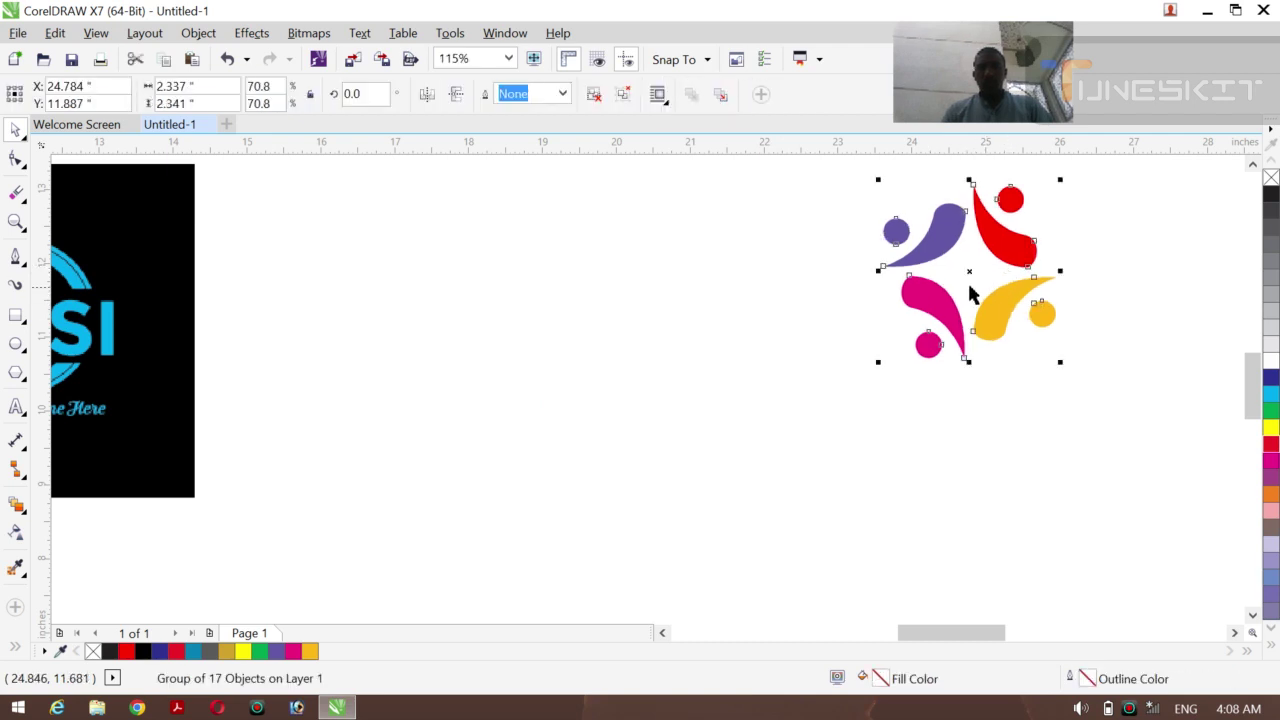
drag(967, 275, 1034, 302)
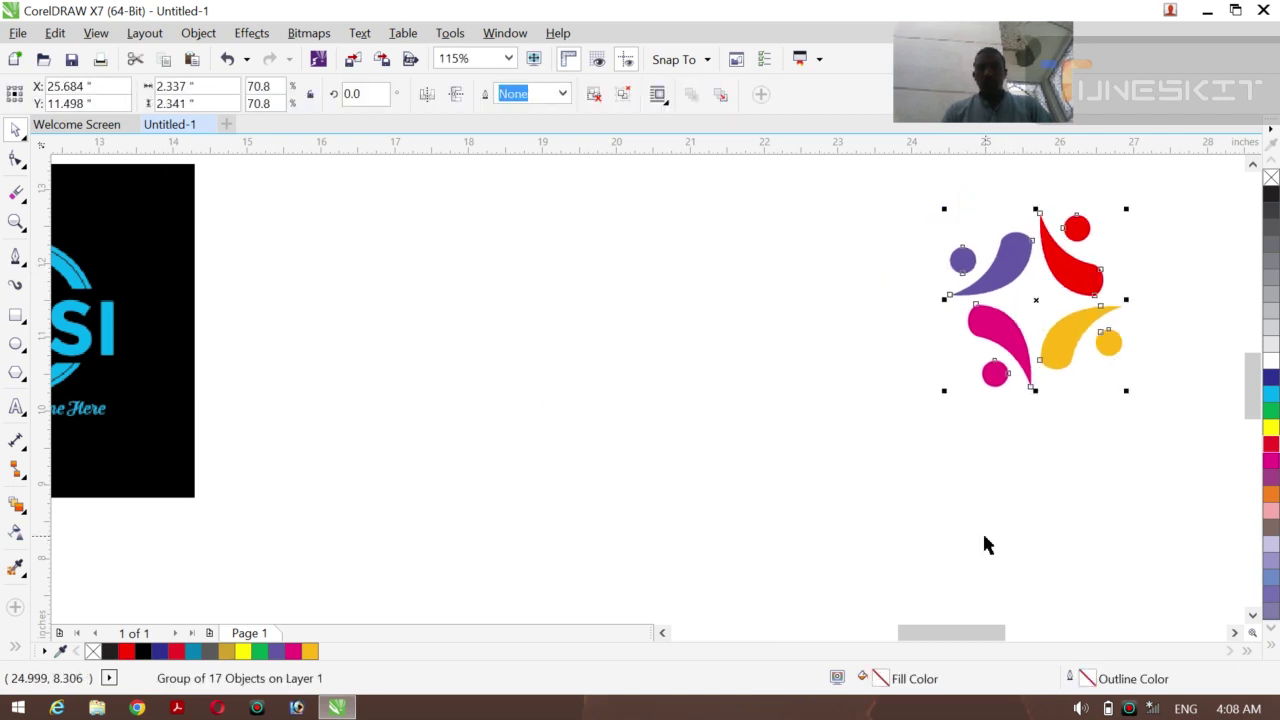
Centre the SSI bitmap logo on the page, shift it slightly up and left, and enlarge it to about 7.14 in square
click(432, 563)
click(120, 434)
key(p)
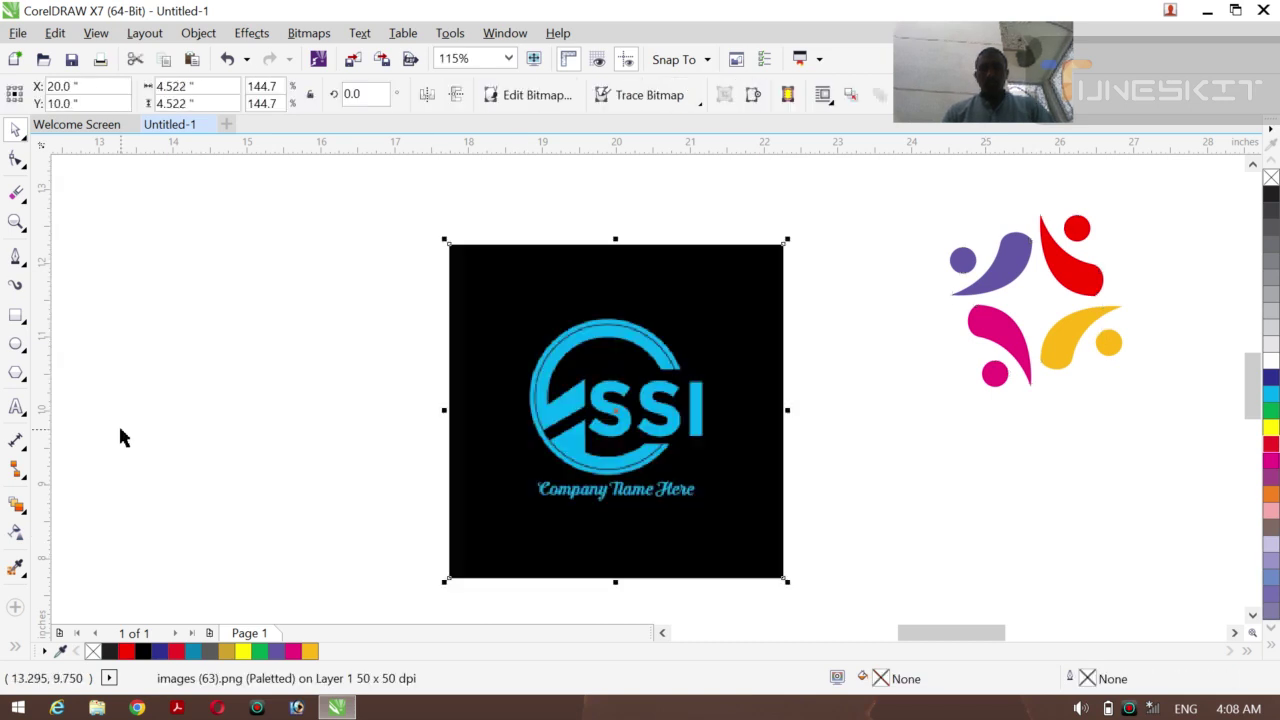
drag(732, 455, 697, 433)
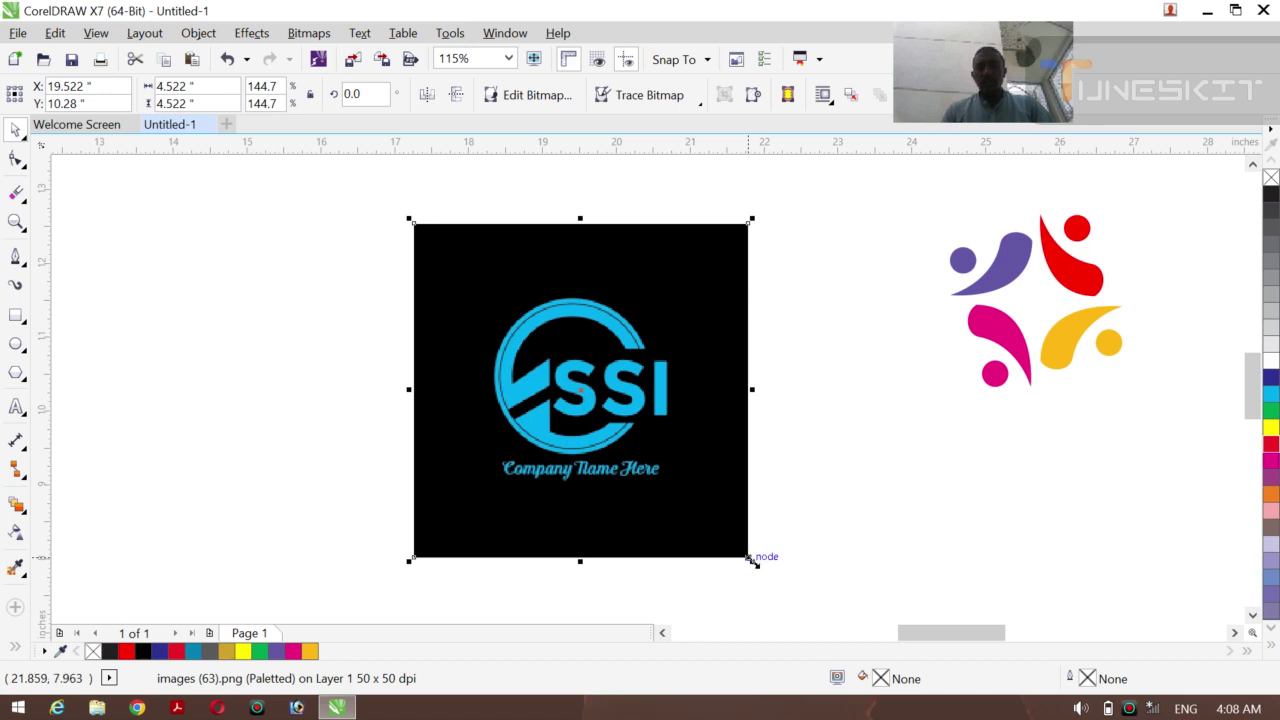
drag(752, 562, 862, 516)
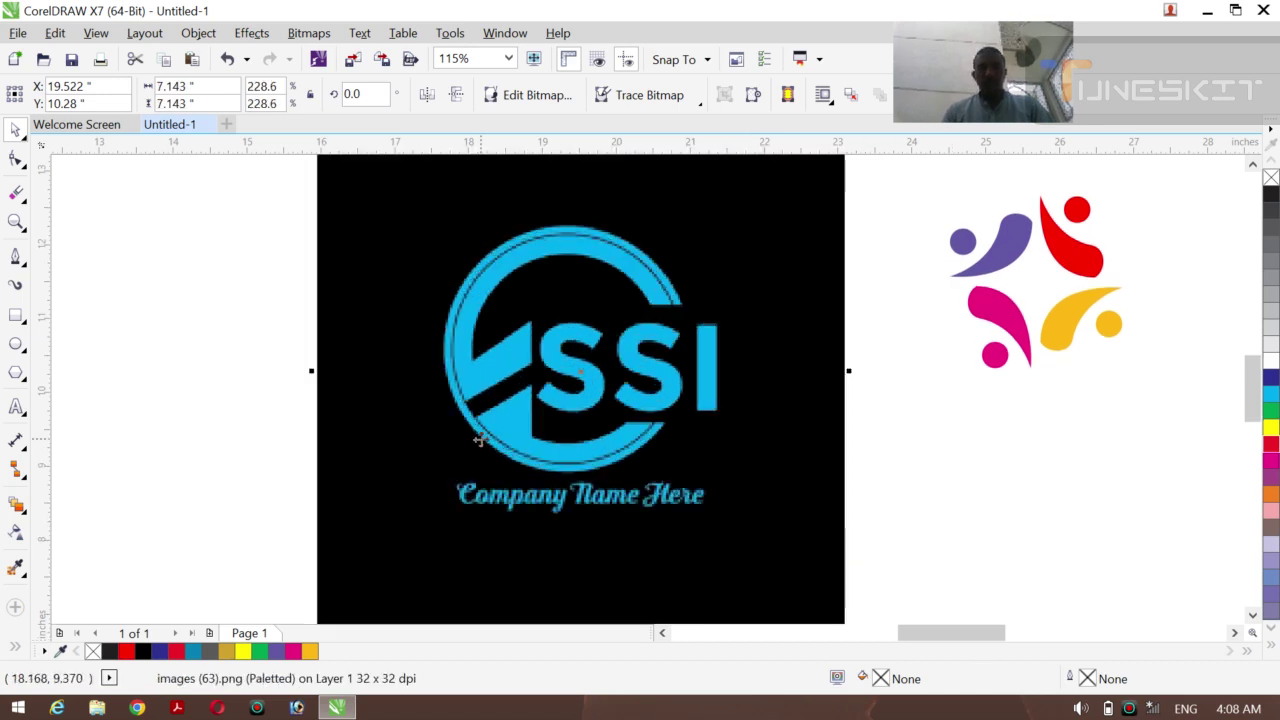
Draw a circle about 3.31 in across over the SSI logo's ring and give it a white outline
key(z)
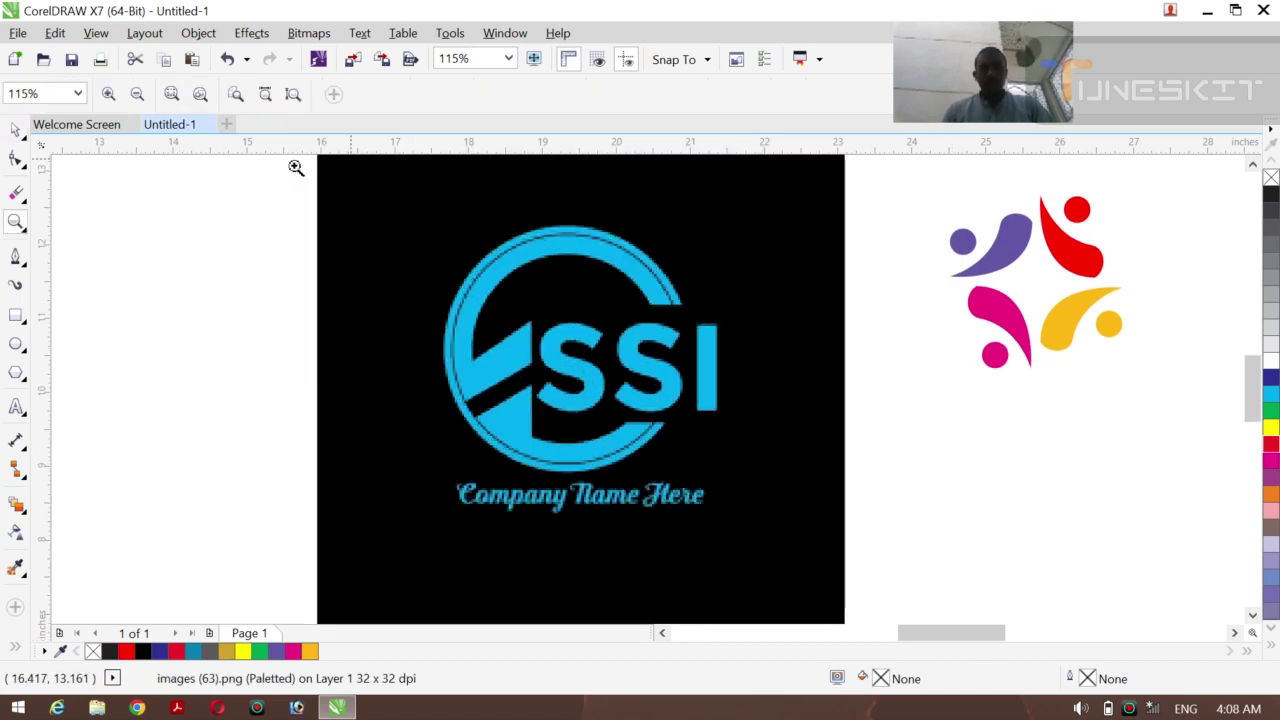
drag(289, 172, 777, 575)
scroll(655, 492, right, 5)
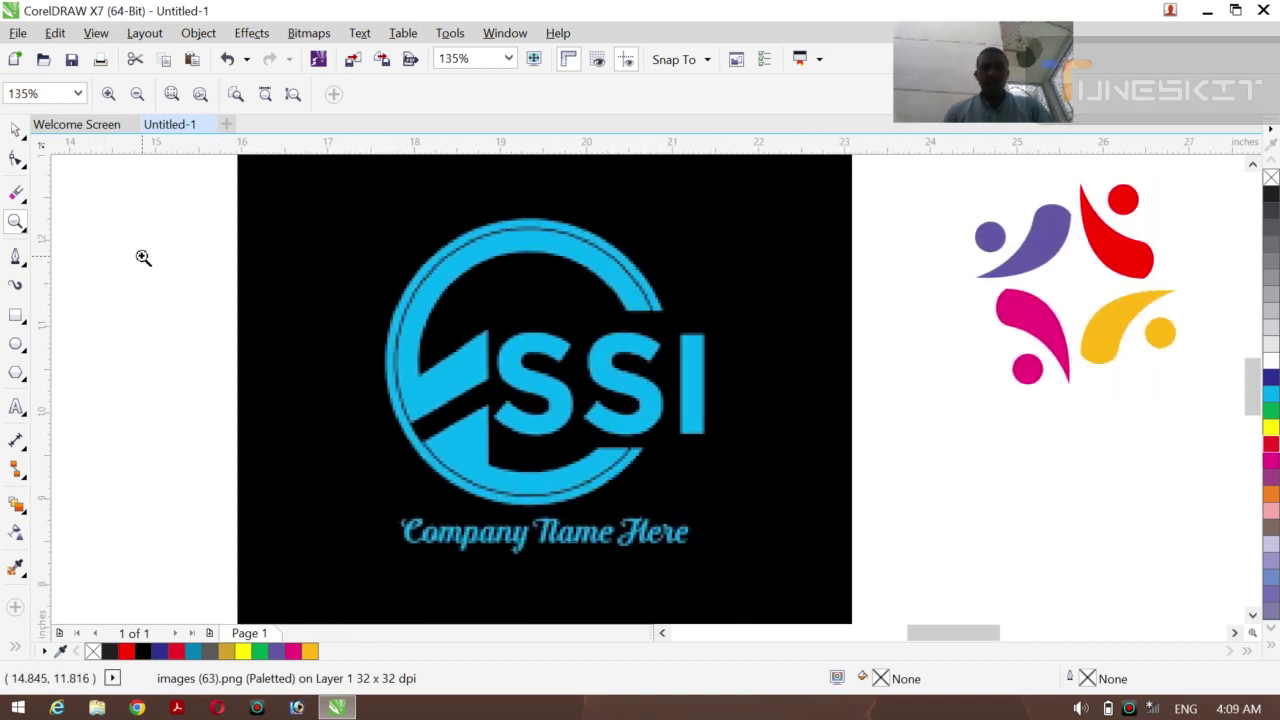
click(24, 140)
click(68, 129)
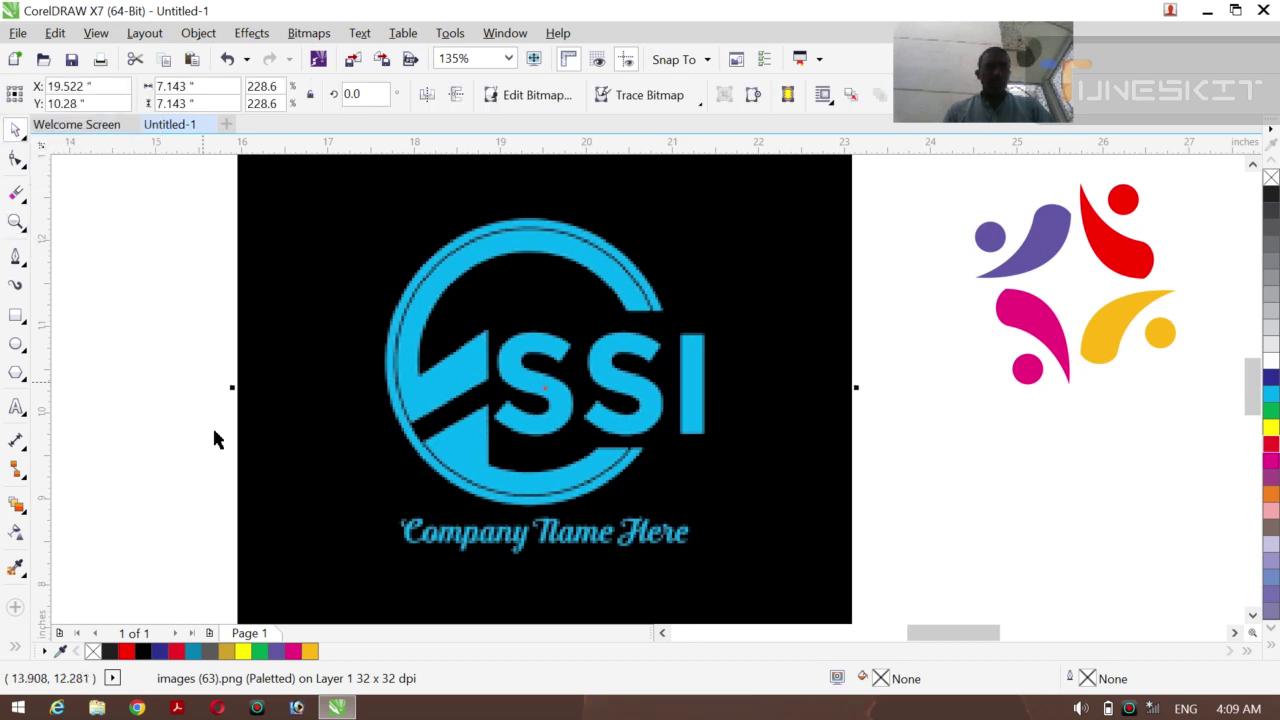
click(26, 352)
click(74, 342)
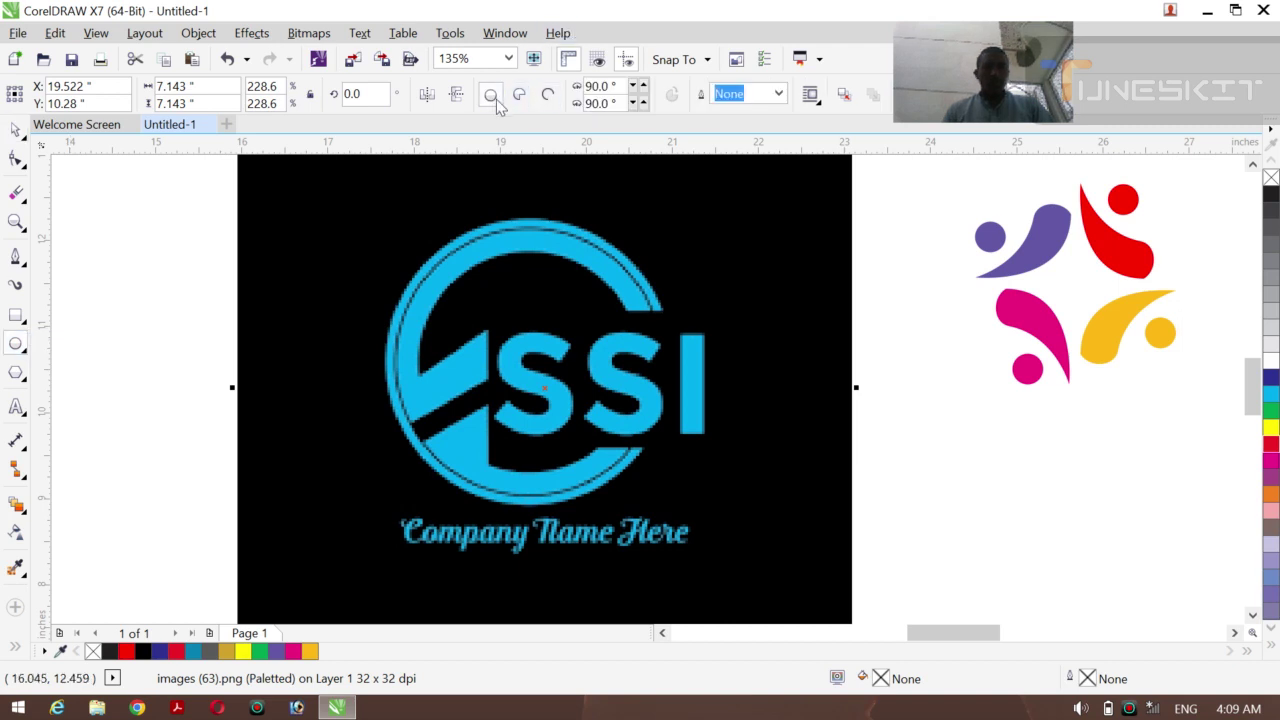
click(493, 266)
drag(493, 268, 702, 478)
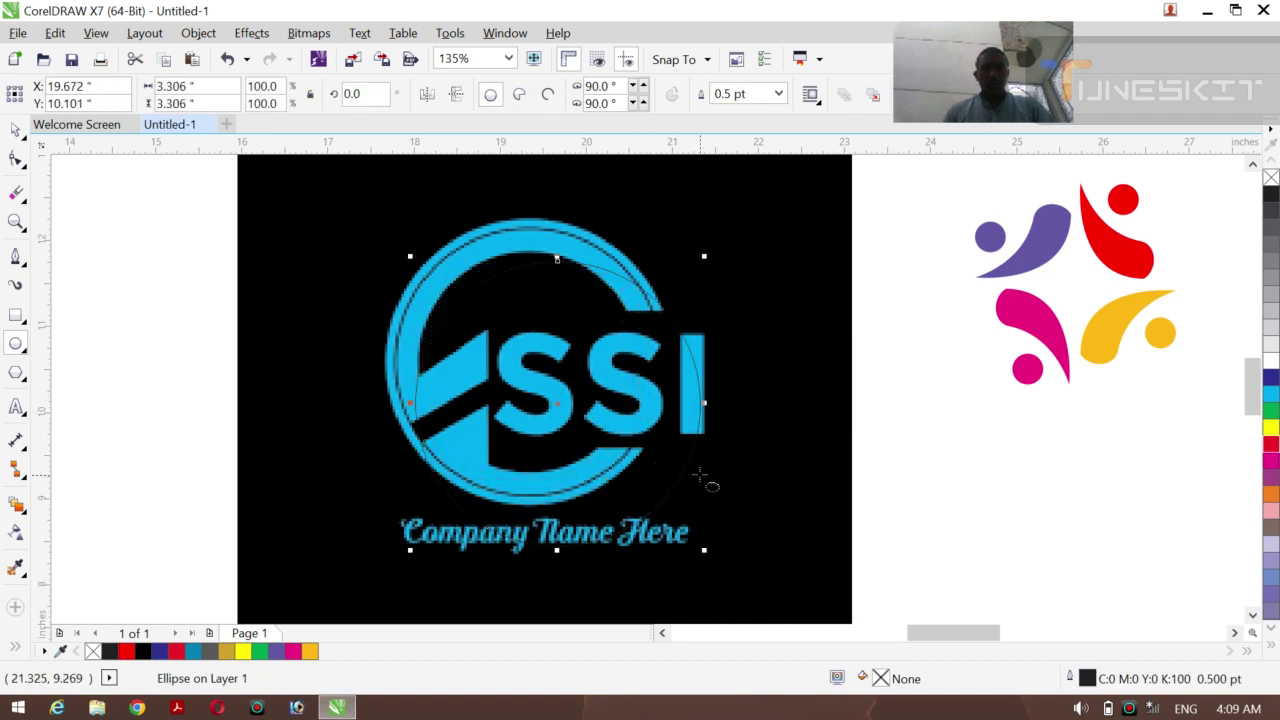
right_click(1270, 361)
Nudge the white circle up and left until it matches the outer edge of the SSI logo's ring
key(Left)
key(Left)
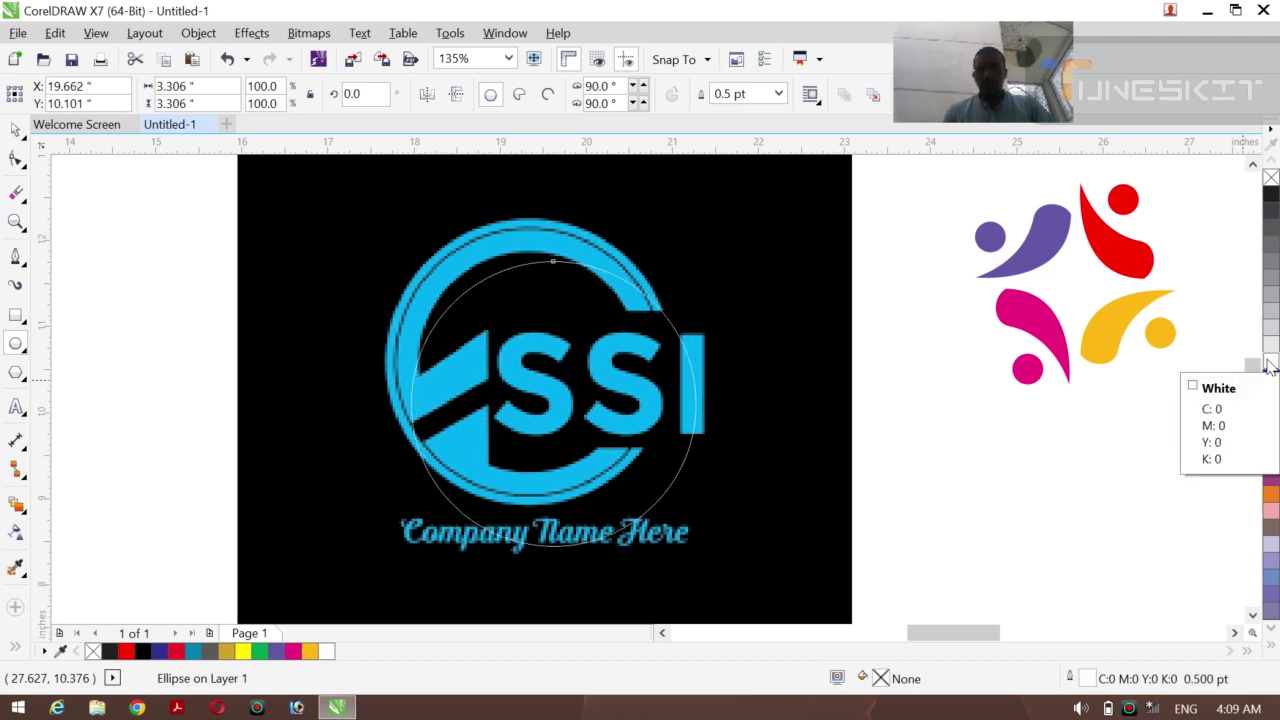
key(Left)
key(Up)
key(Up)
key(Up)
key(Up)
key(Up)
key(Up)
key(Up)
key(Up)
key(Up)
key(Up)
key(Up)
key(Up)
key(Up)
key(Up)
key(Up)
key(Up)
key(Up)
key(Up)
key(Up)
key(Up)
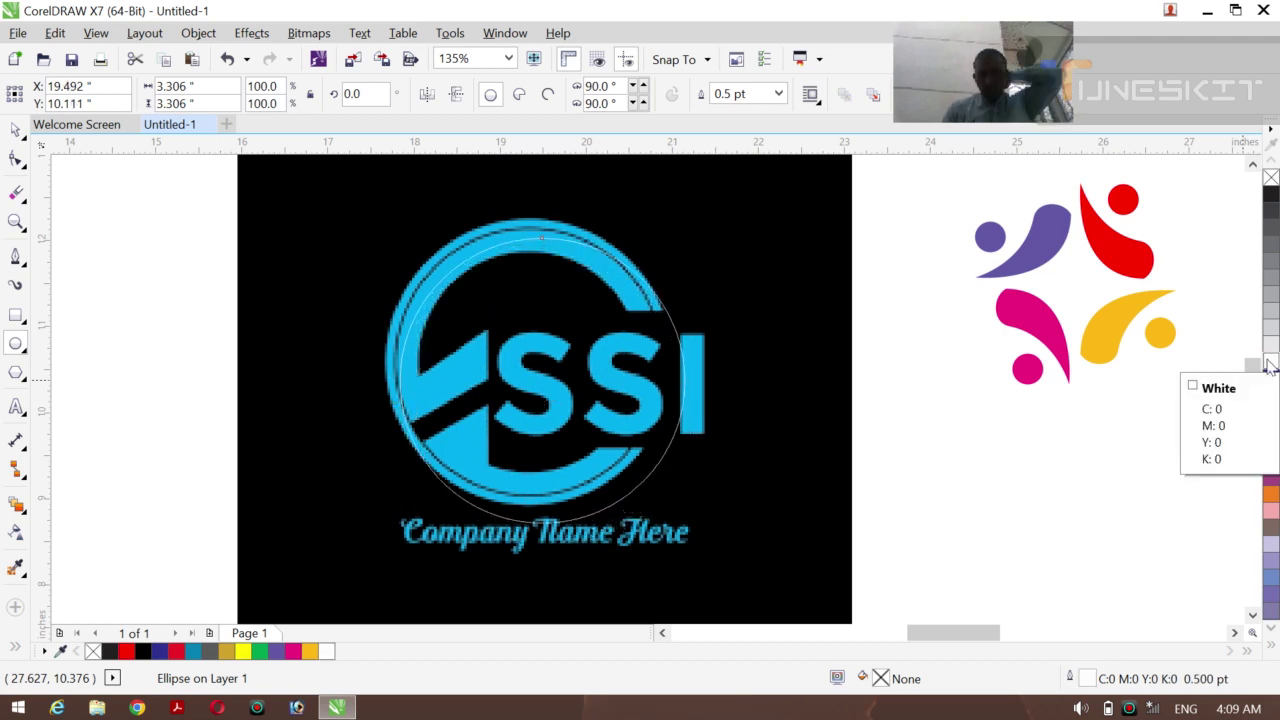
key(Left)
key(Left)
key(Left)
key(Left)
key(Left)
key(Left)
key(Left)
key(Left)
key(Left)
key(Left)
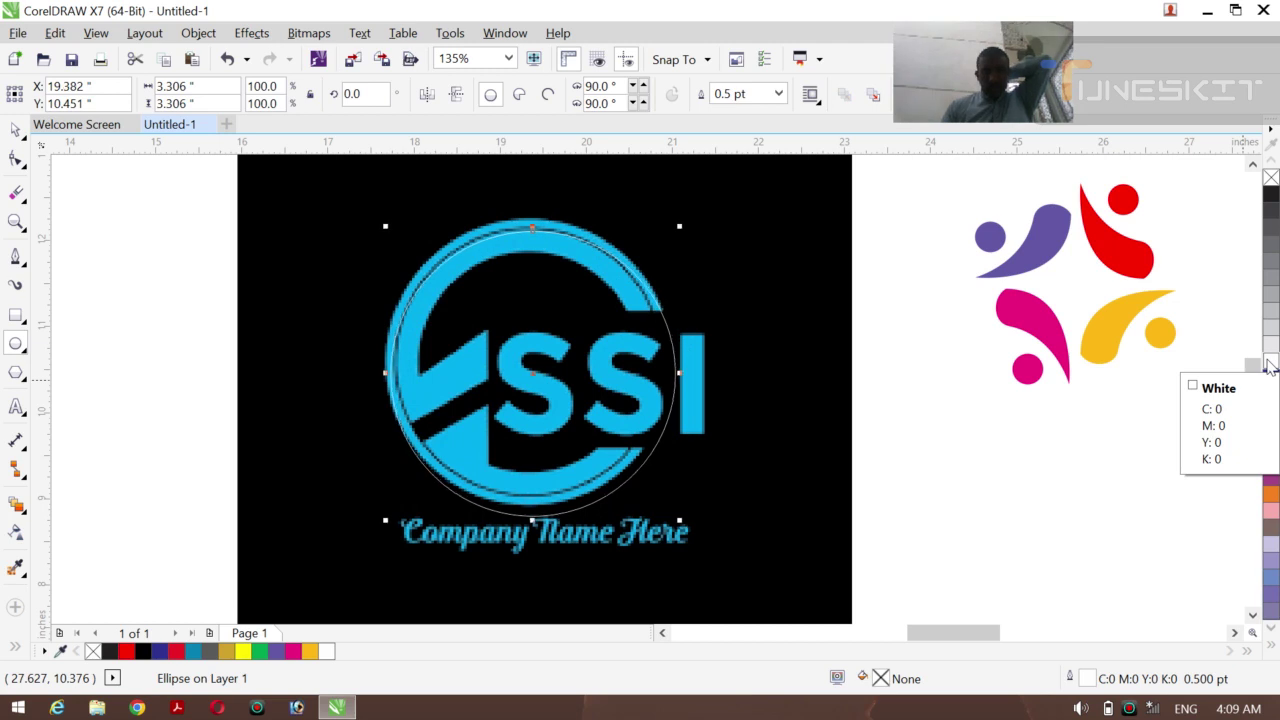
key(Up)
key(Up)
key(Up)
key(Up)
key(Up)
key(Up)
key(Up)
key(Up)
key(Up)
key(Up)
key(Up)
key(Up)
key(Up)
key(Up)
key(Left)
key(Left)
key(Left)
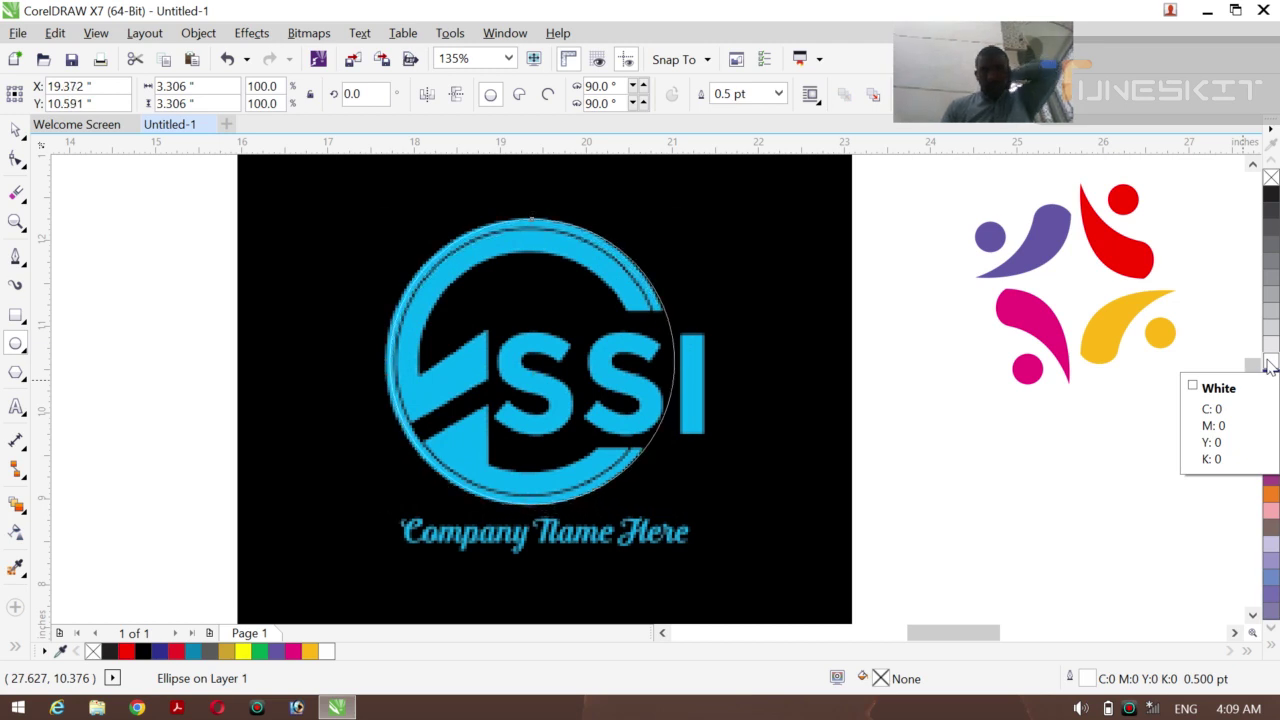
key(Down)
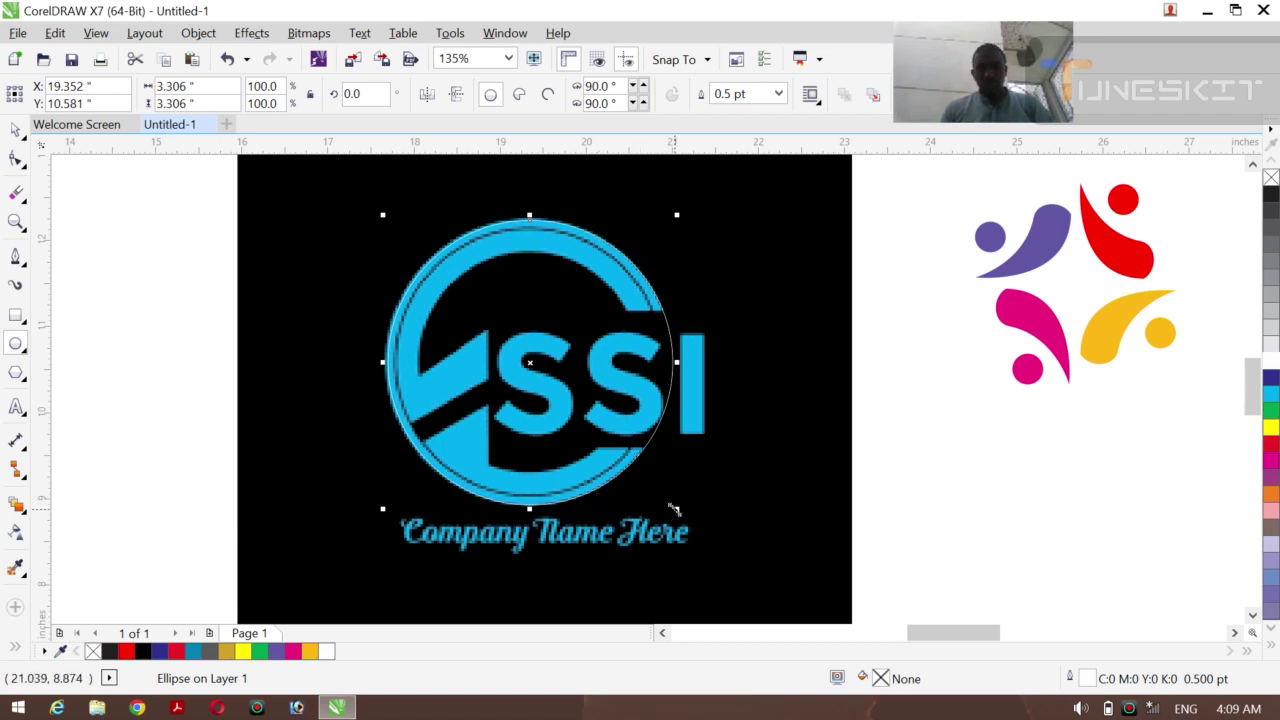
Add a concentric copy of the circle about 2.61 in across on the ring's inner edge and Smart Fill the band between them red
drag(674, 509, 648, 505)
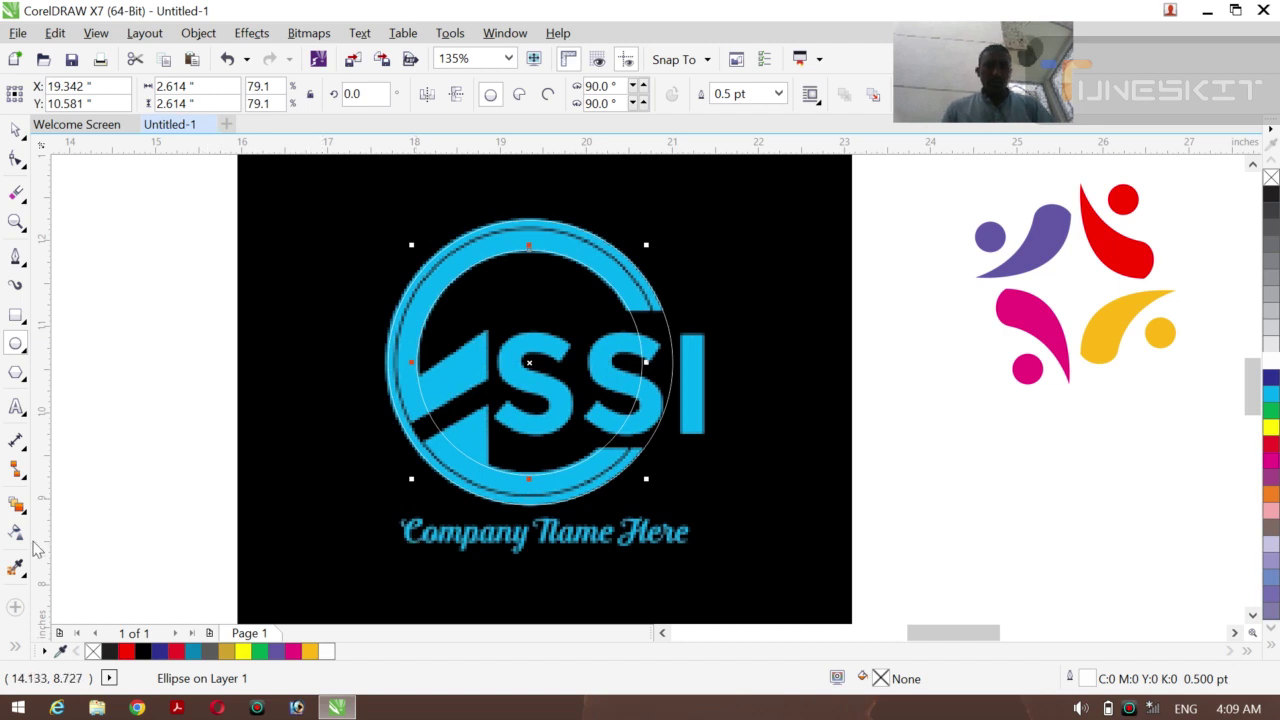
click(16, 648)
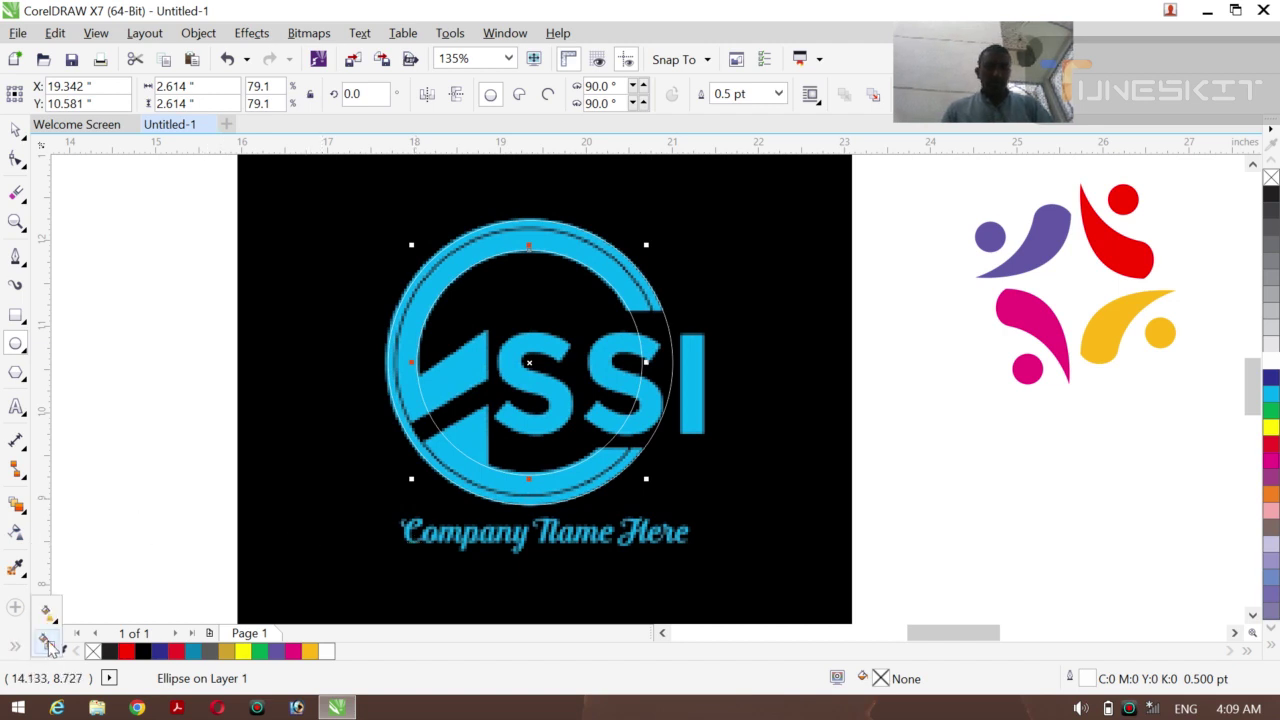
click(47, 641)
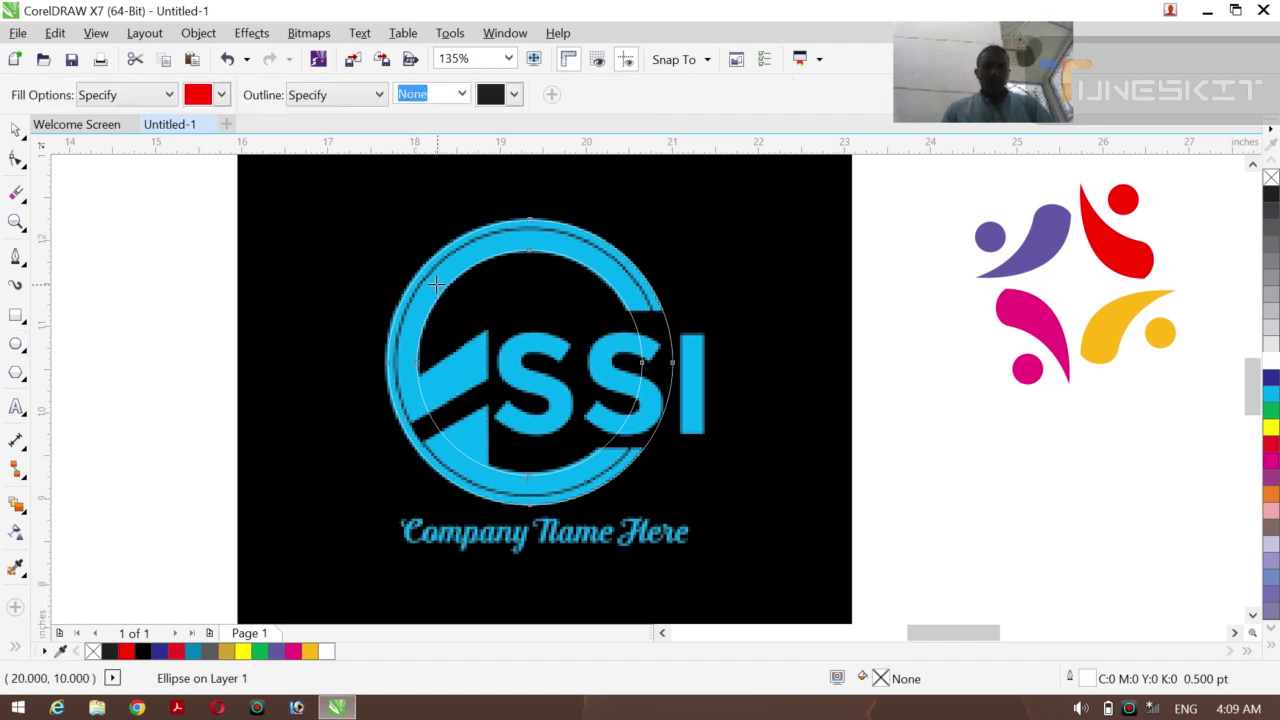
click(438, 292)
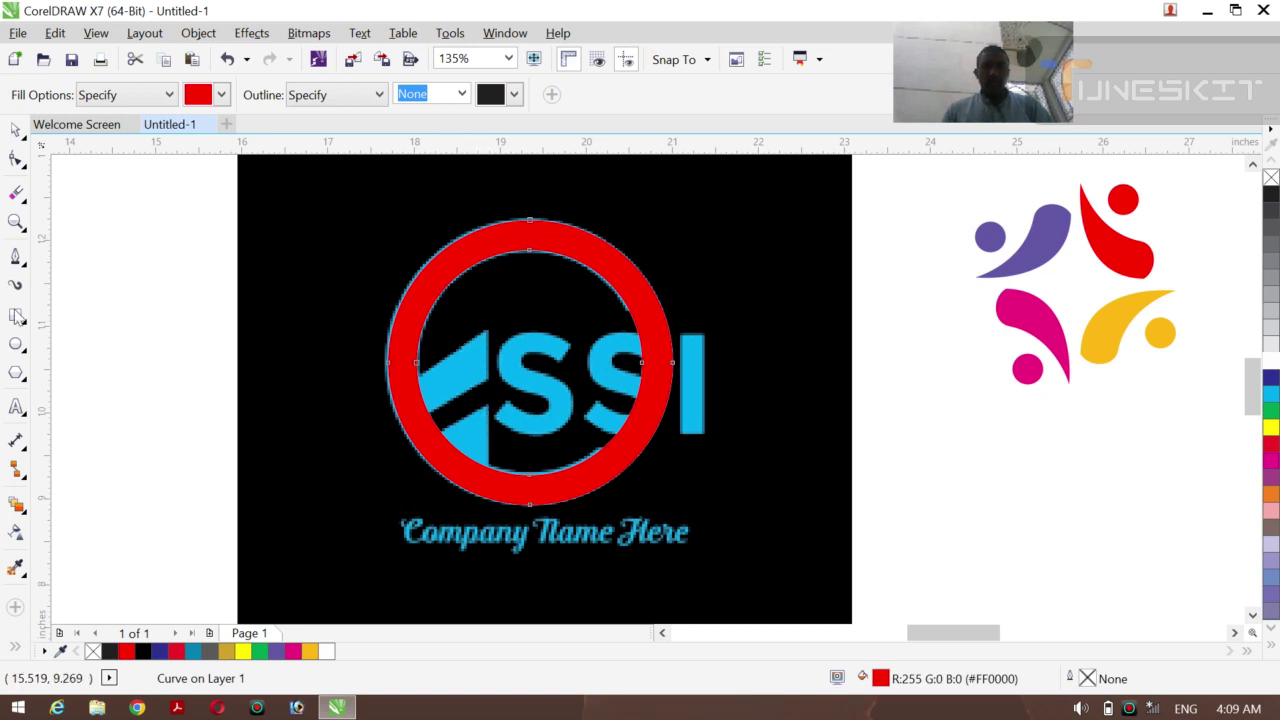
Move the red ring aside to check it against the logo and undo the move
click(16, 130)
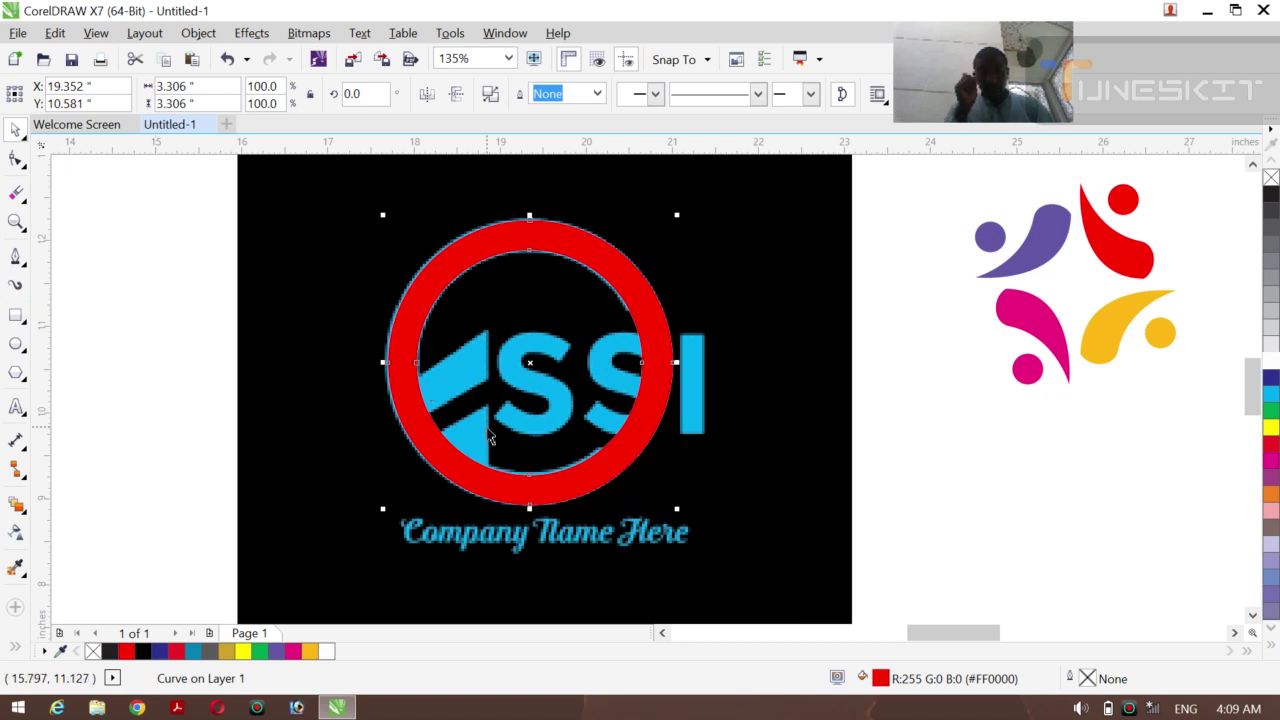
drag(529, 362, 403, 354)
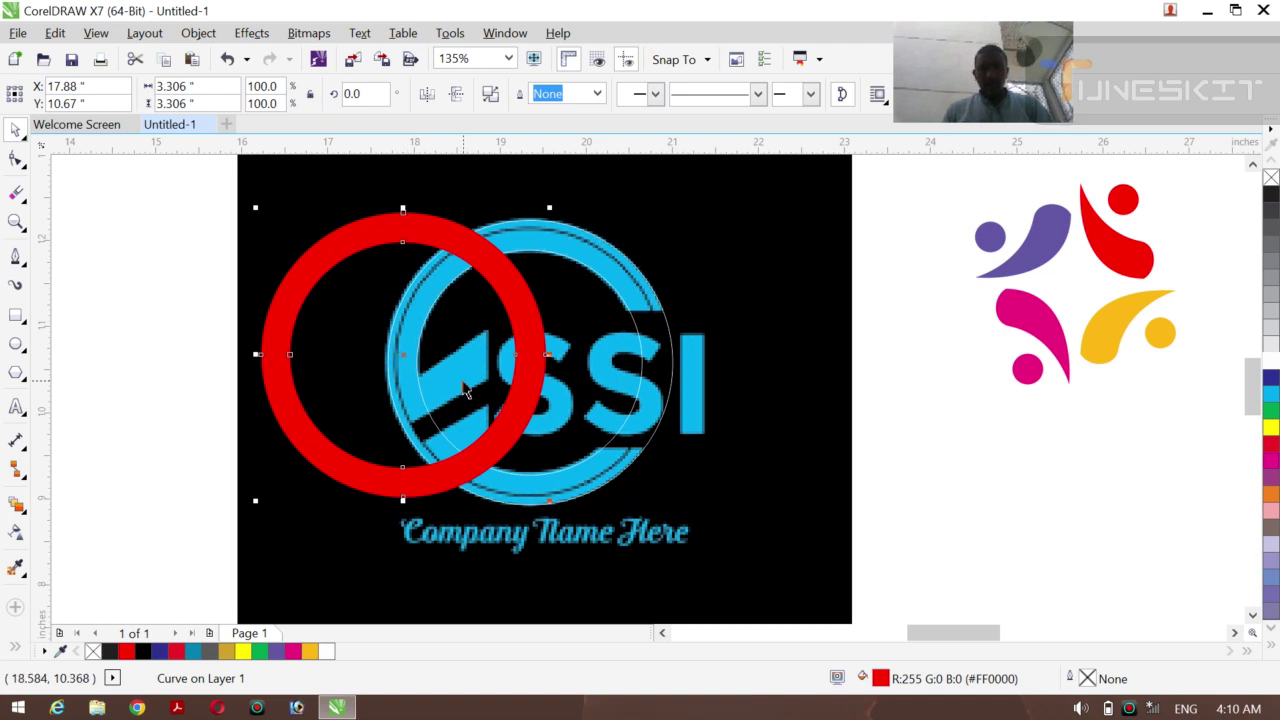
key(ctrl+z)
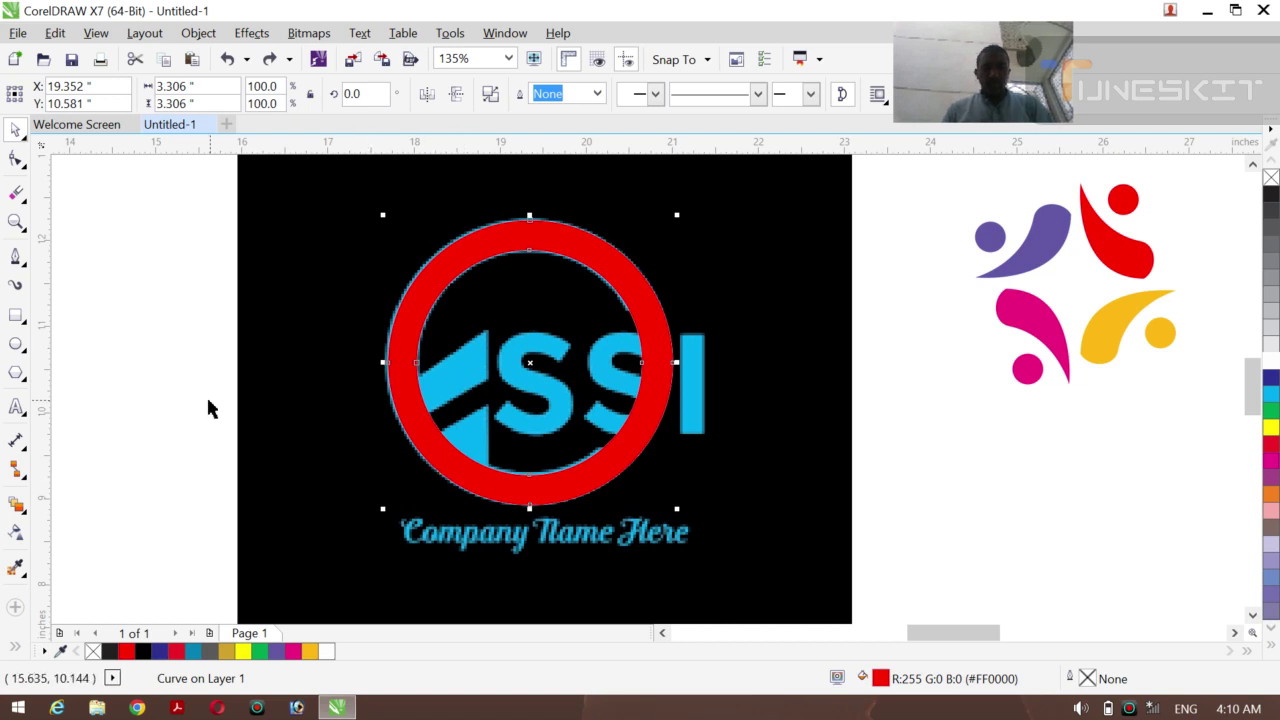
click(16, 258)
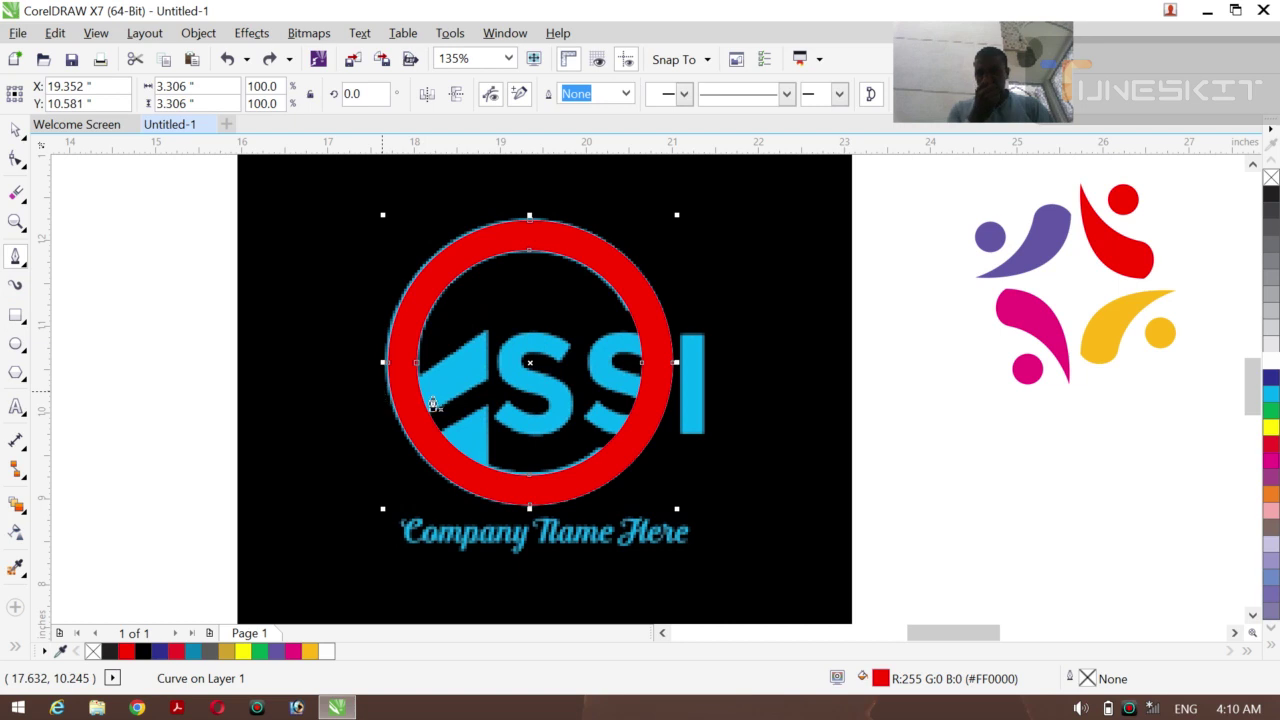
click(490, 380)
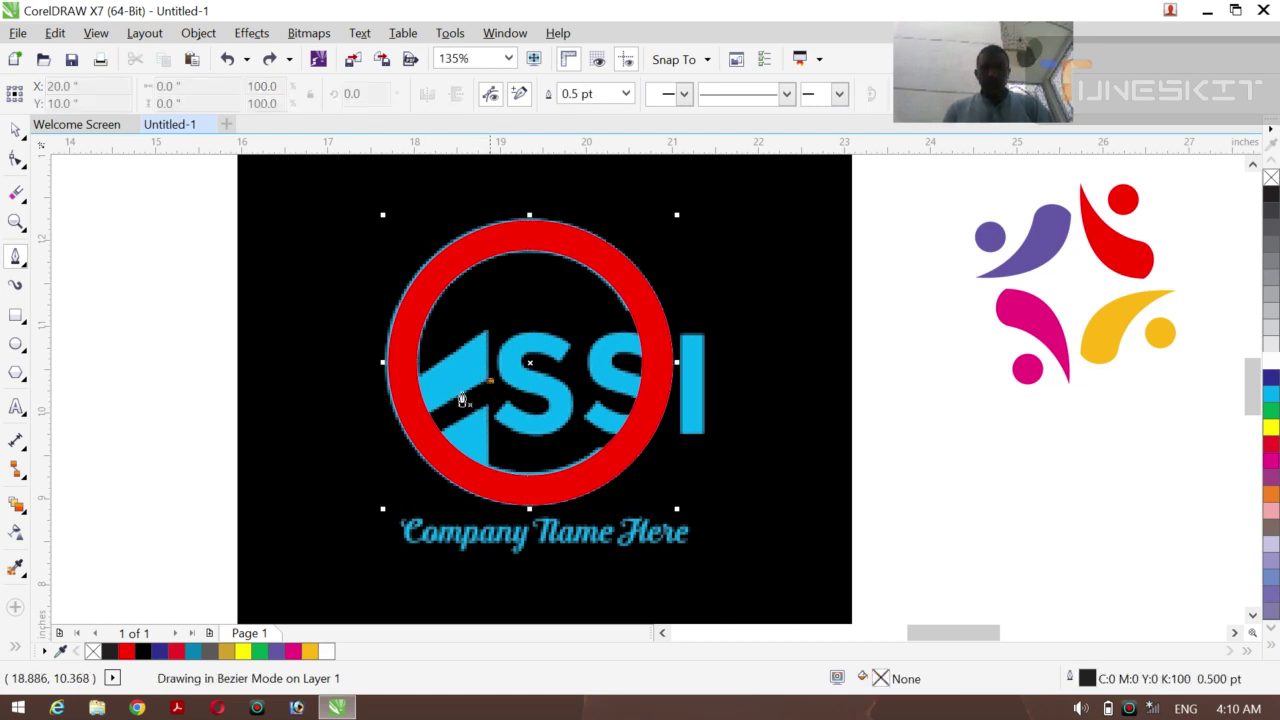
click(416, 435)
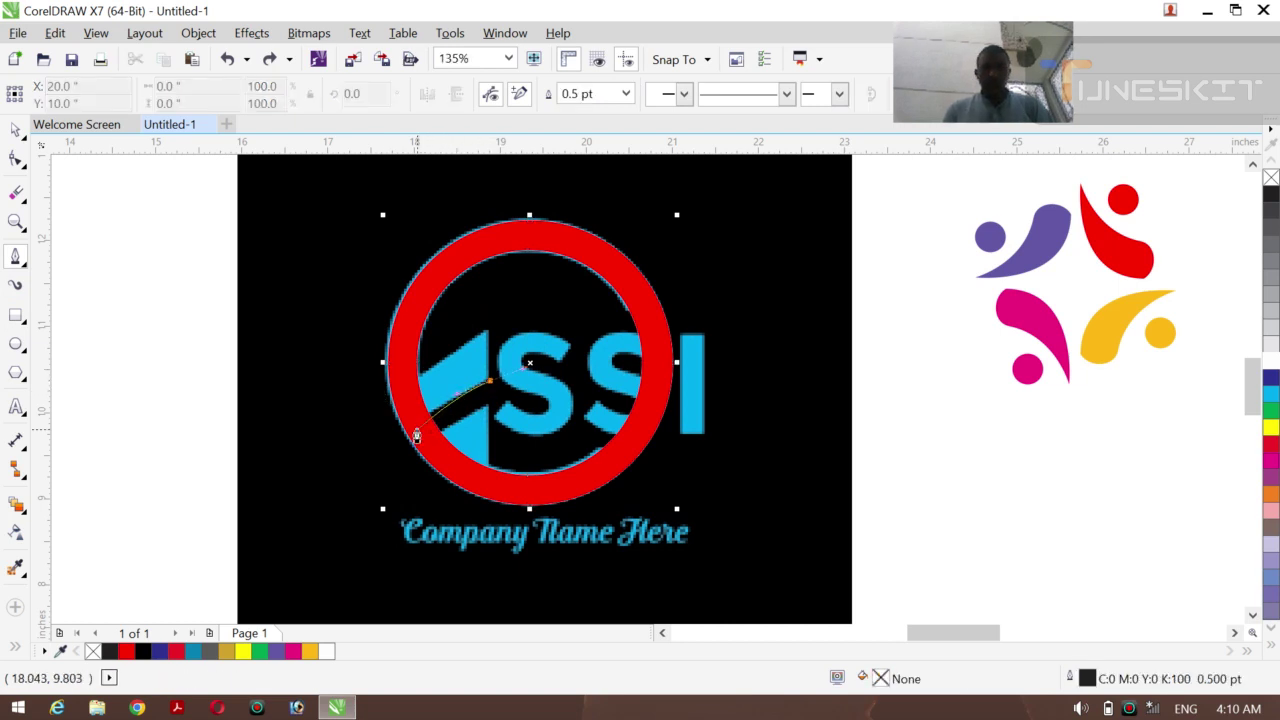
click(486, 384)
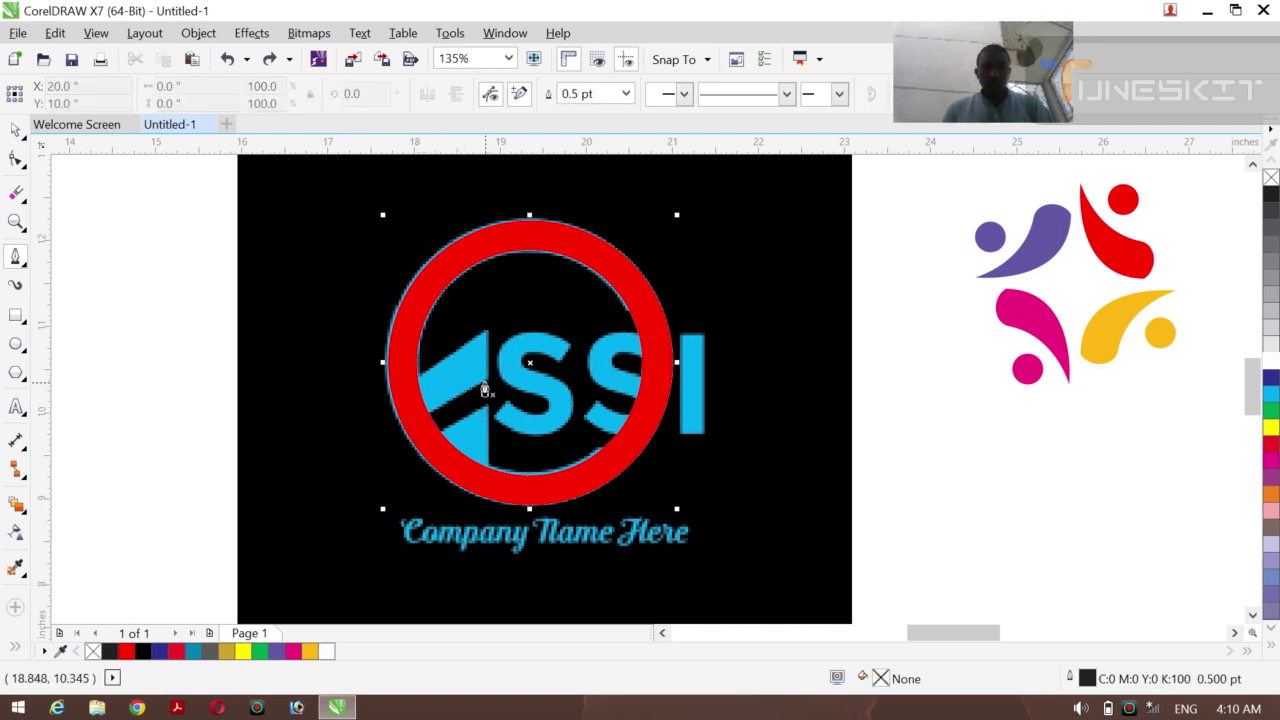
click(398, 427)
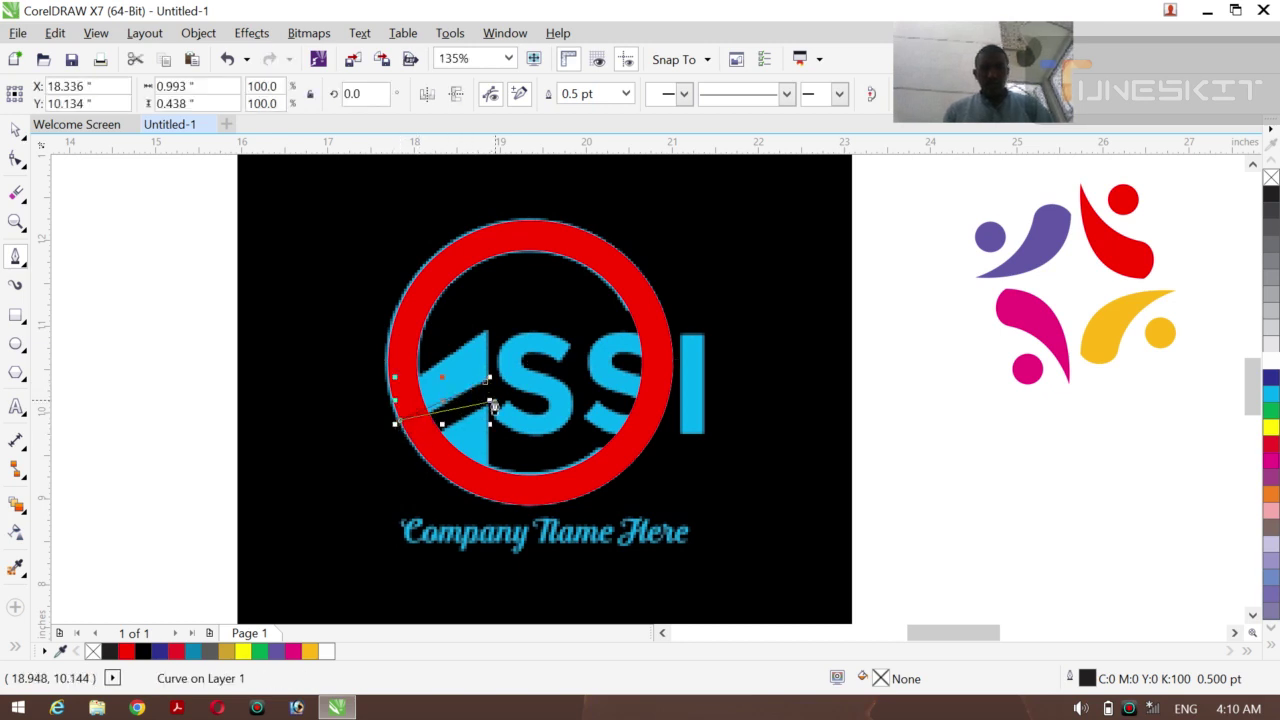
key(ctrl+z)
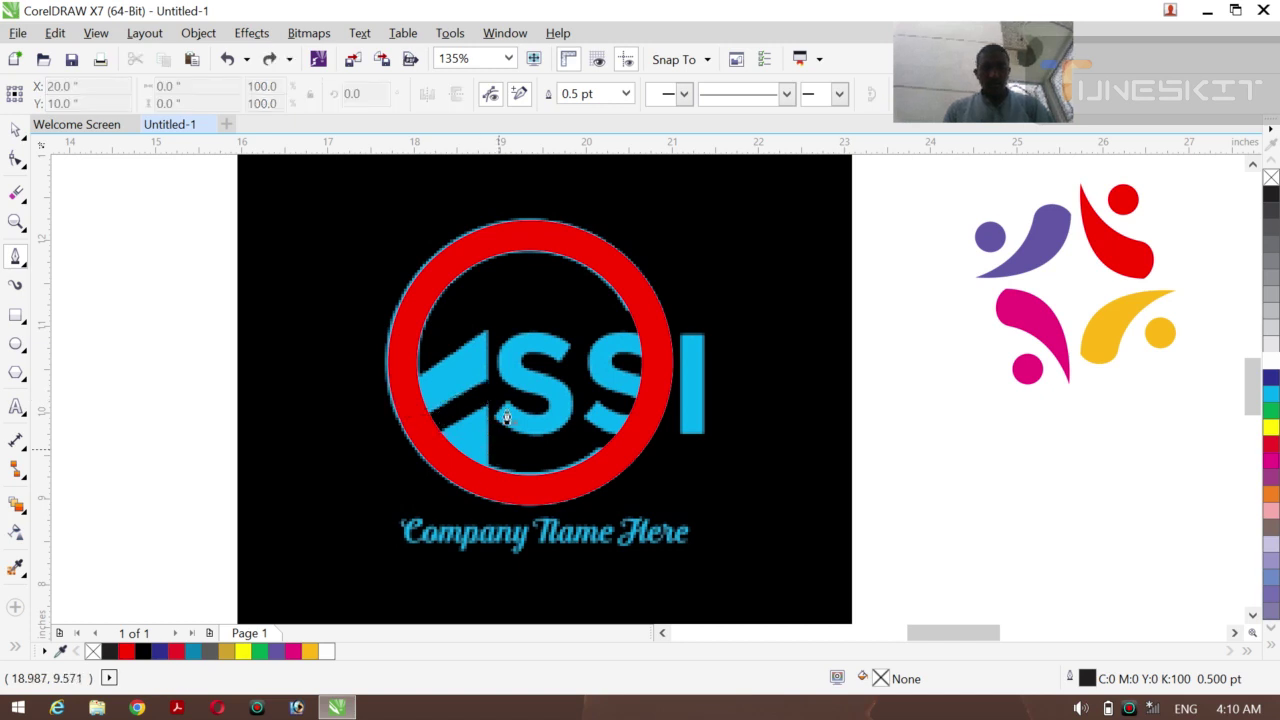
Trace the right, lower and upper edges of the logo's upper slanted bar with the Pen tool, about 0.8 by 0.95 in overall
click(486, 334)
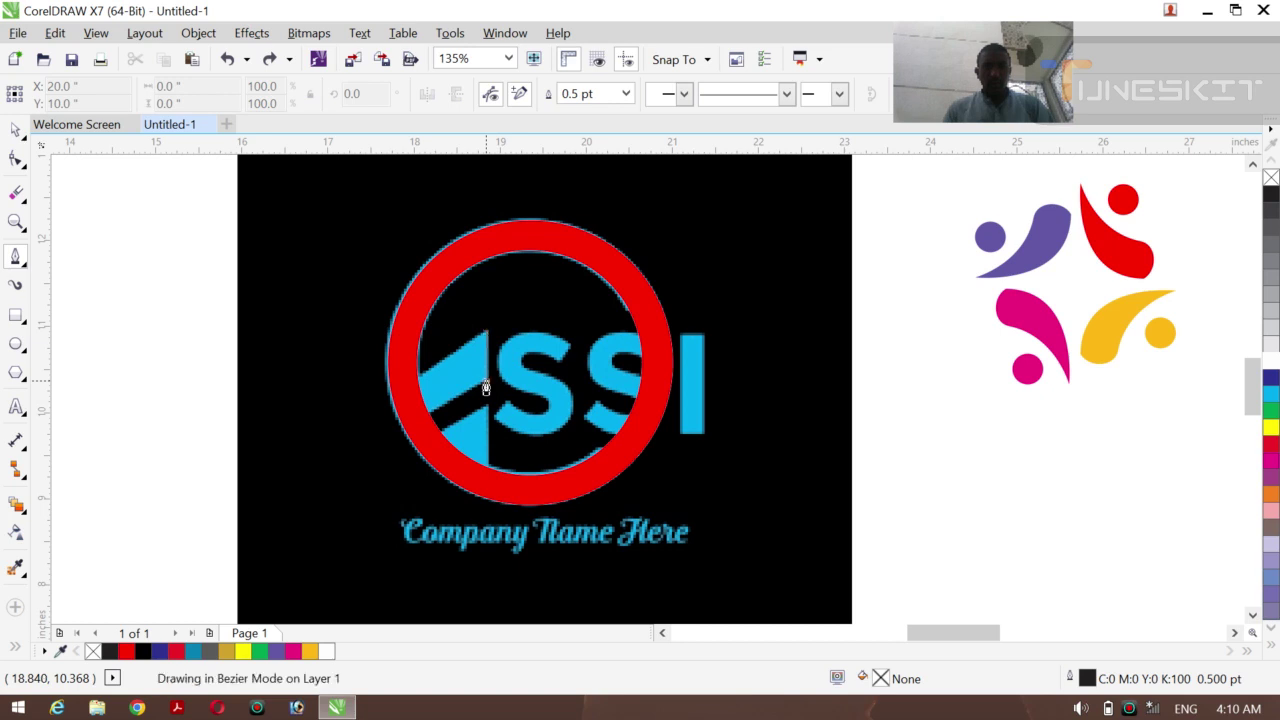
click(486, 385)
double_click(428, 420)
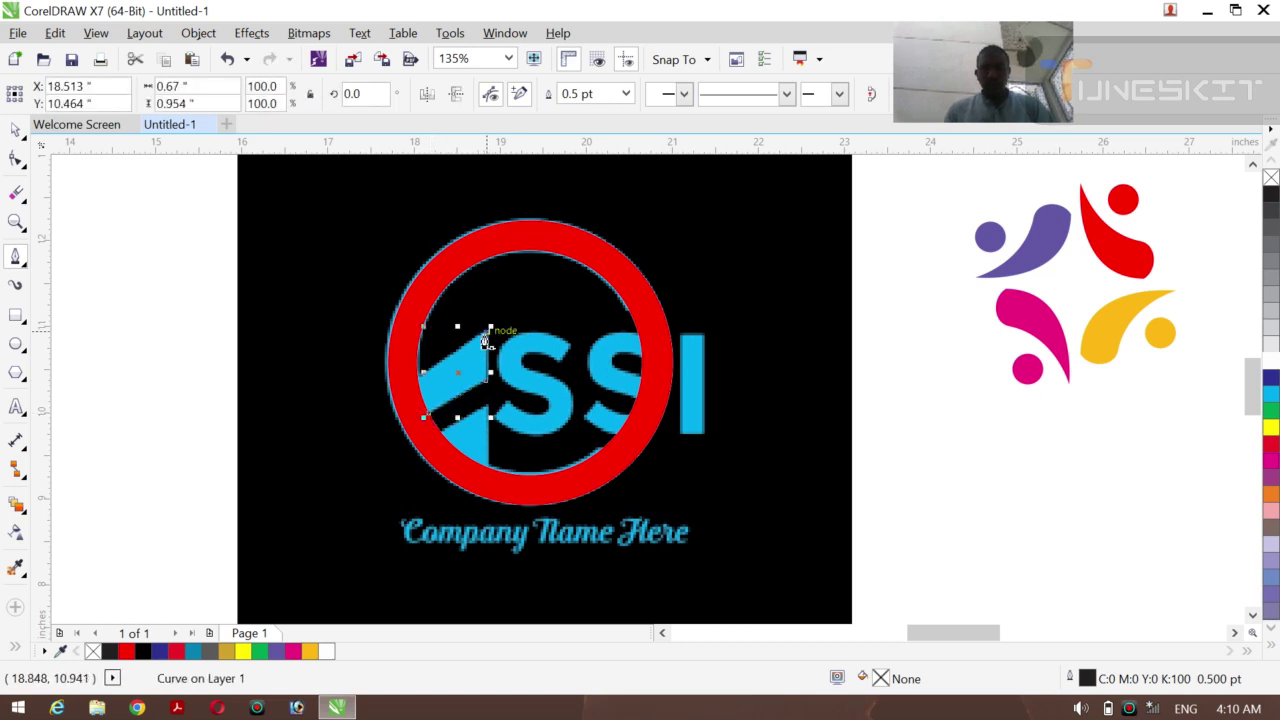
click(414, 383)
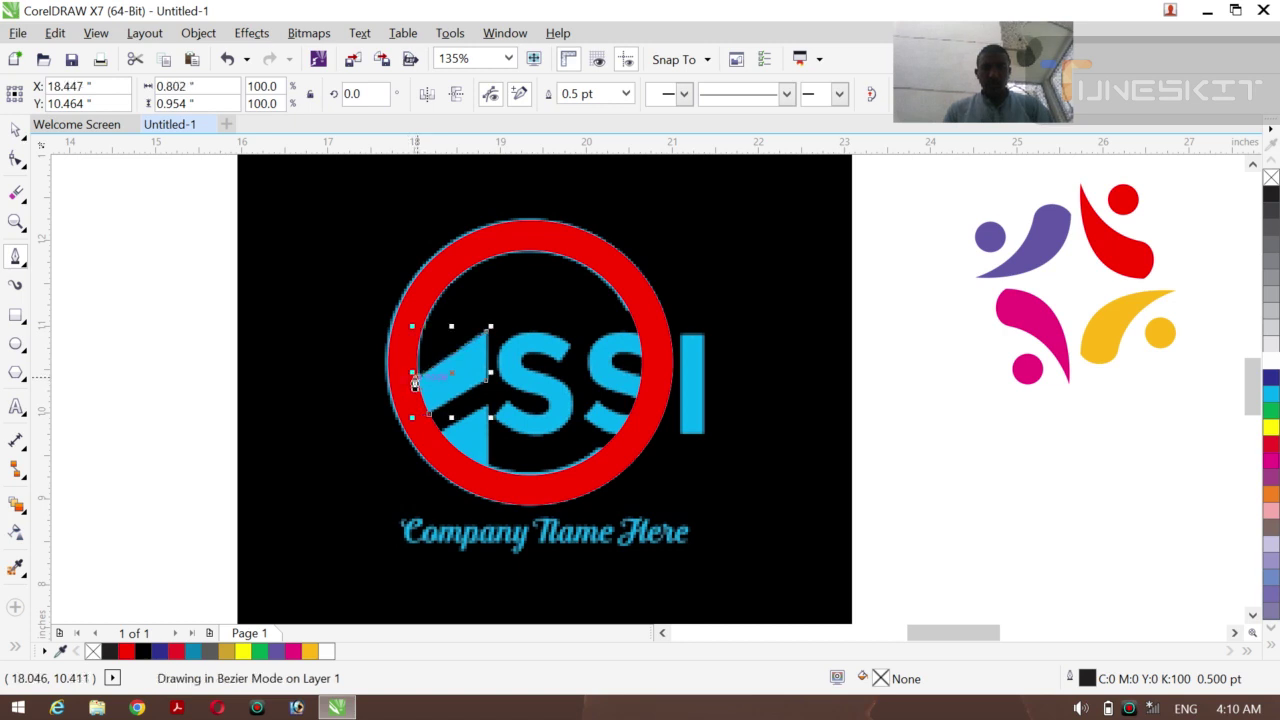
Trace the vertical right edge and slanted top edge of the logo's lower wedge, about 0.56 by 0.75 in overall
click(488, 414)
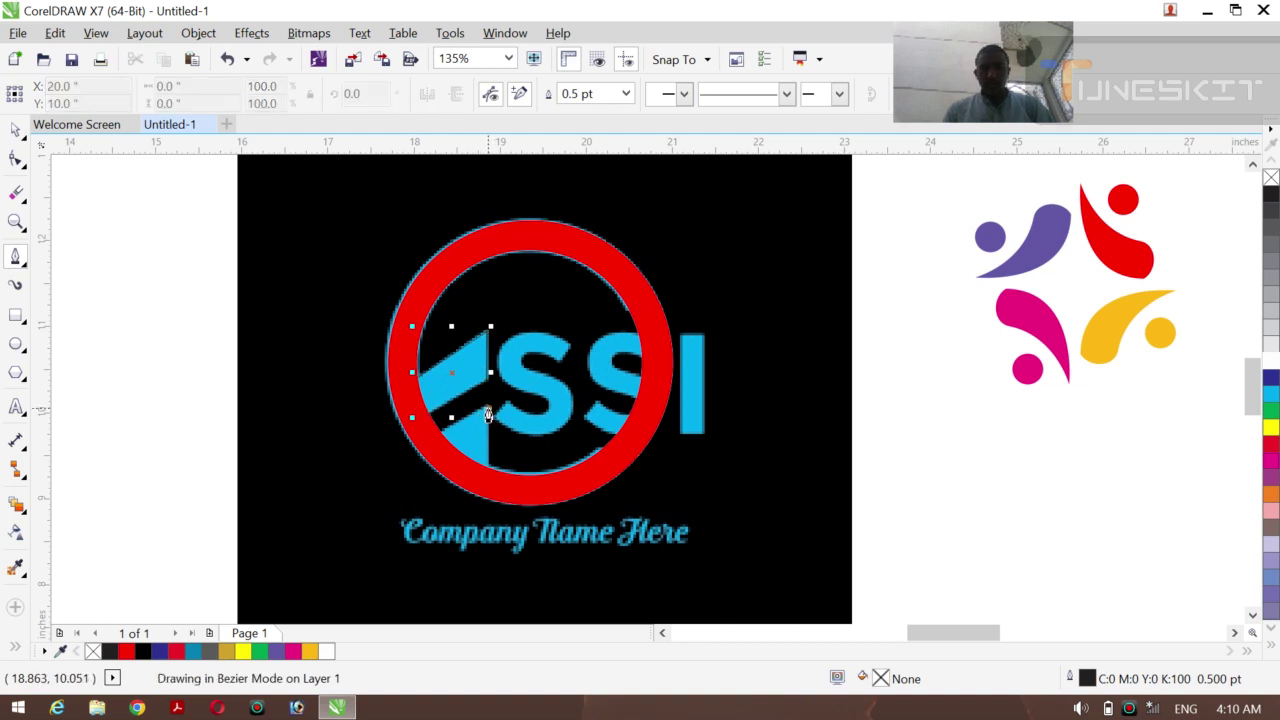
click(486, 480)
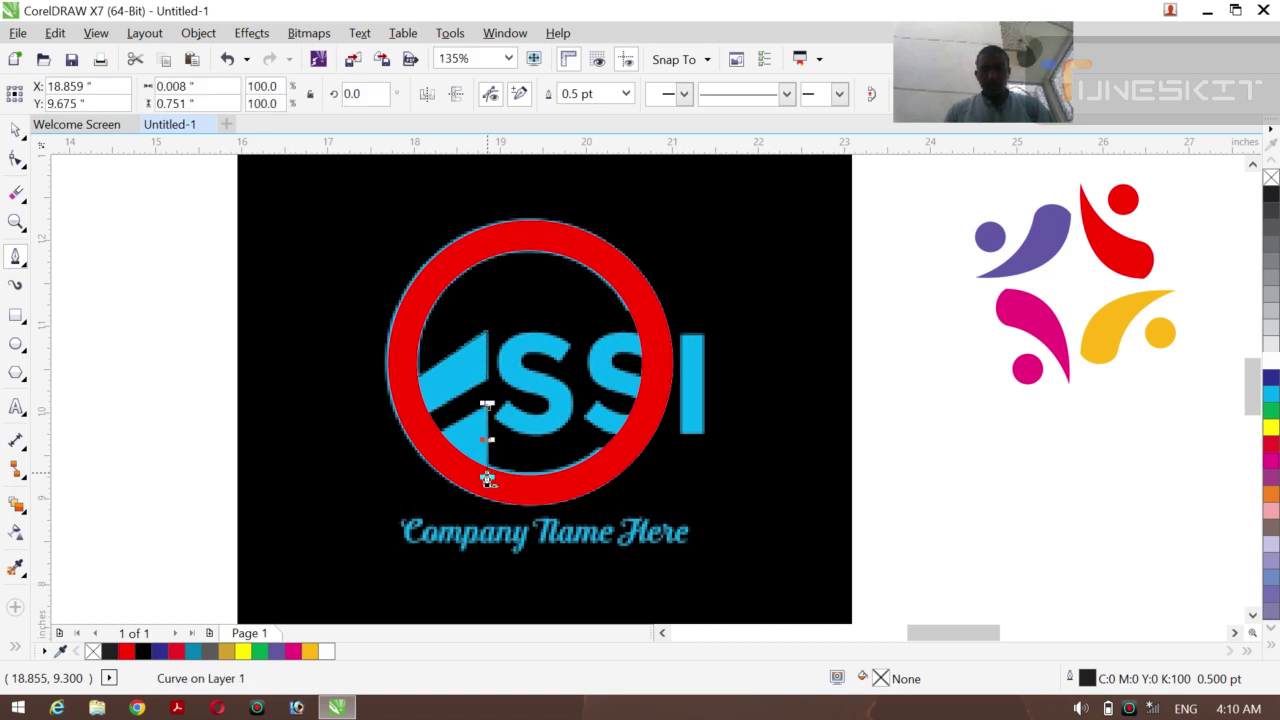
click(436, 440)
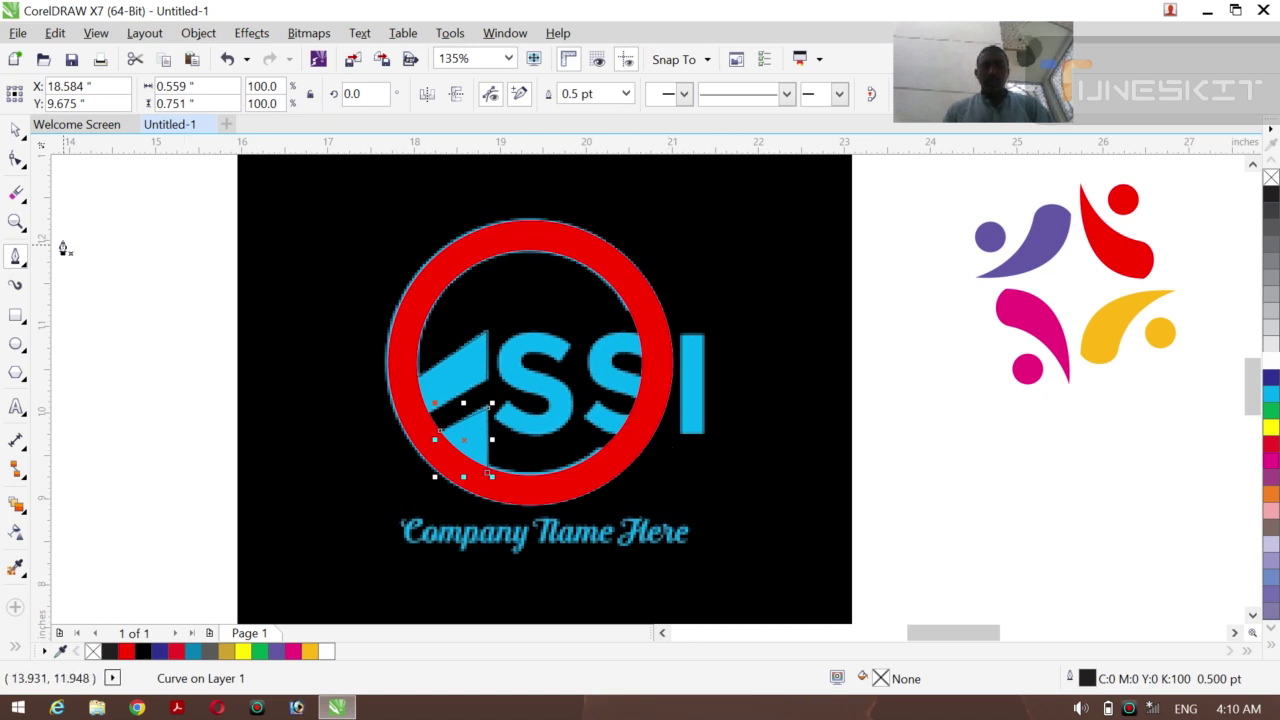
Shrink the SSI logo bitmap about its centre to about 2.22 in square
click(27, 145)
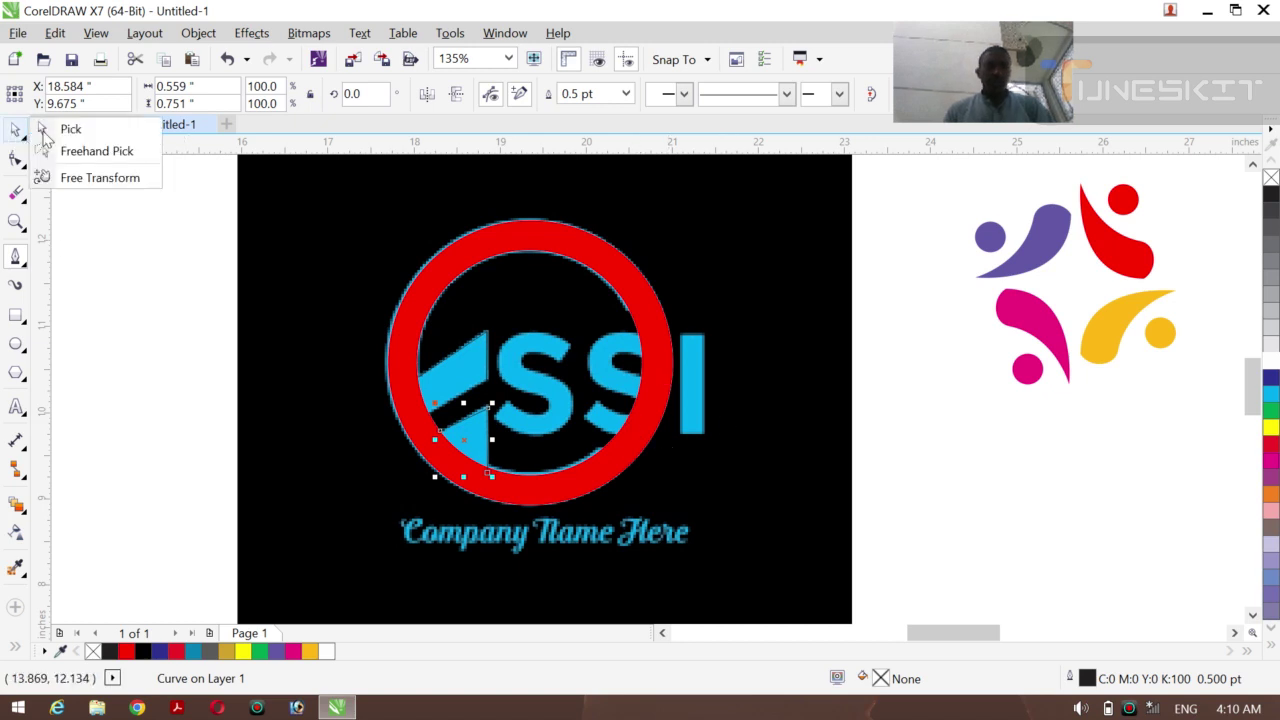
click(62, 126)
key(z)
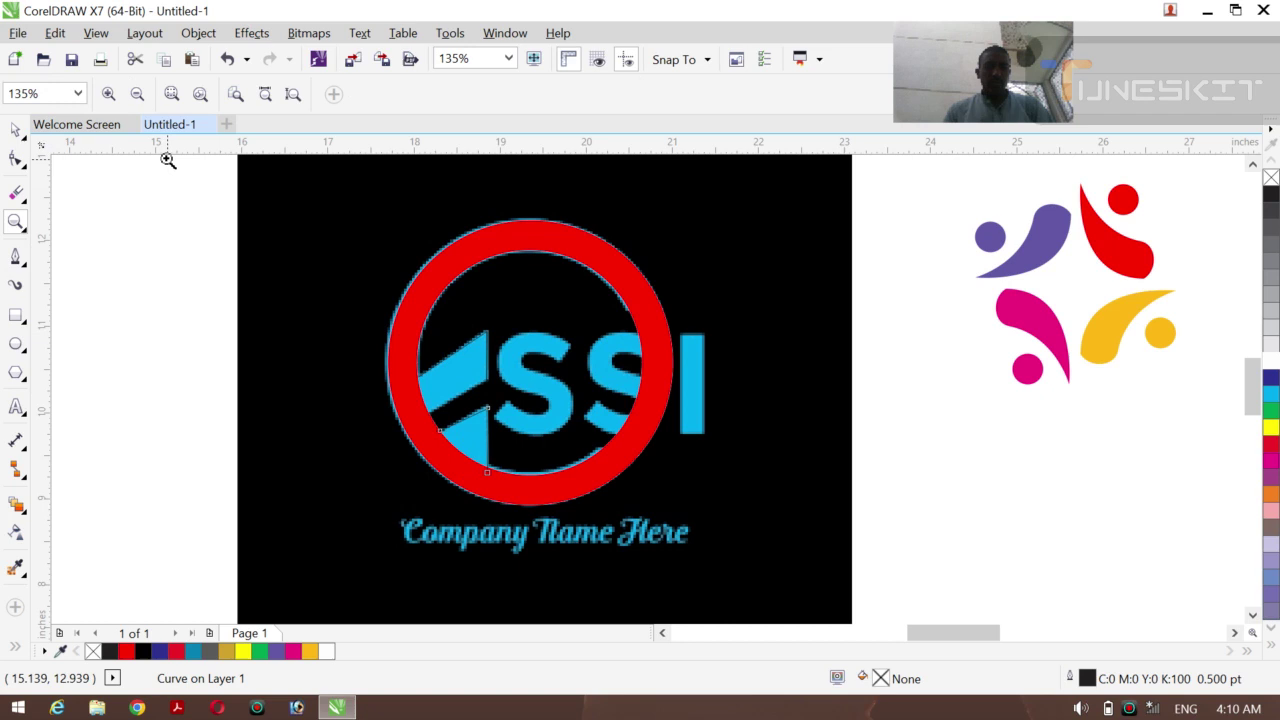
click(139, 95)
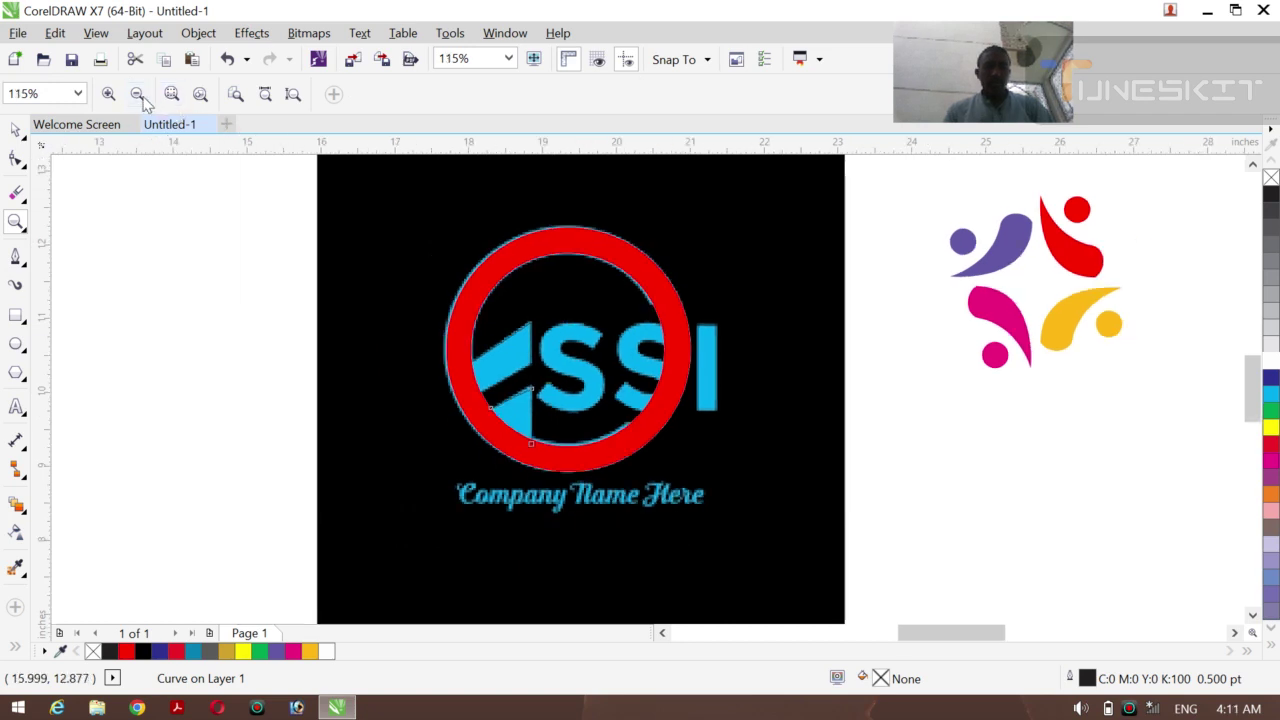
click(23, 150)
click(63, 129)
click(326, 466)
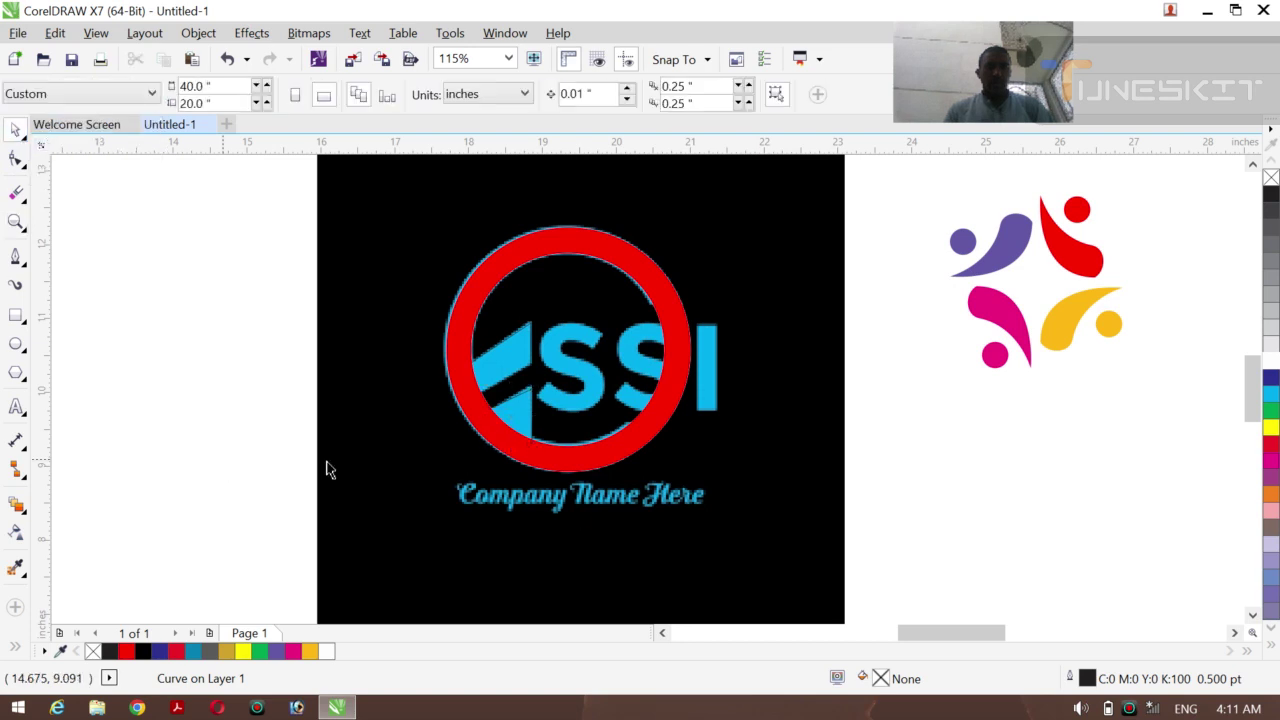
click(655, 527)
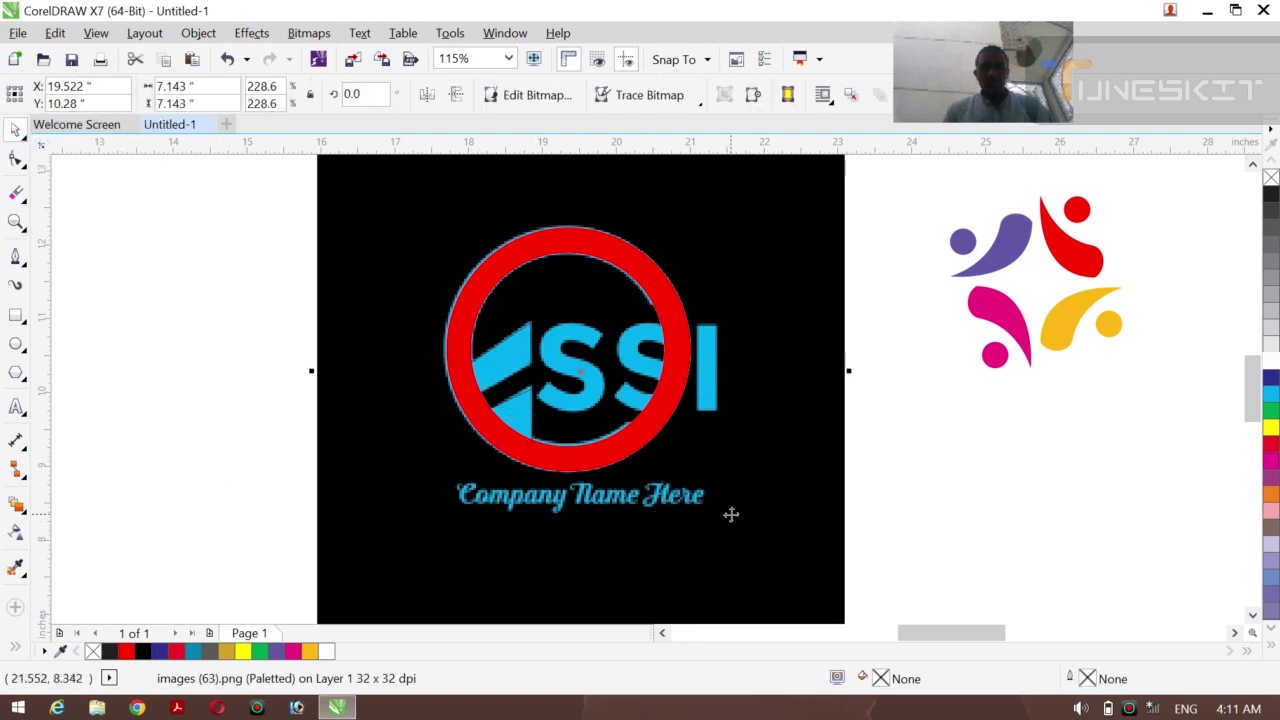
drag(770, 563, 719, 495)
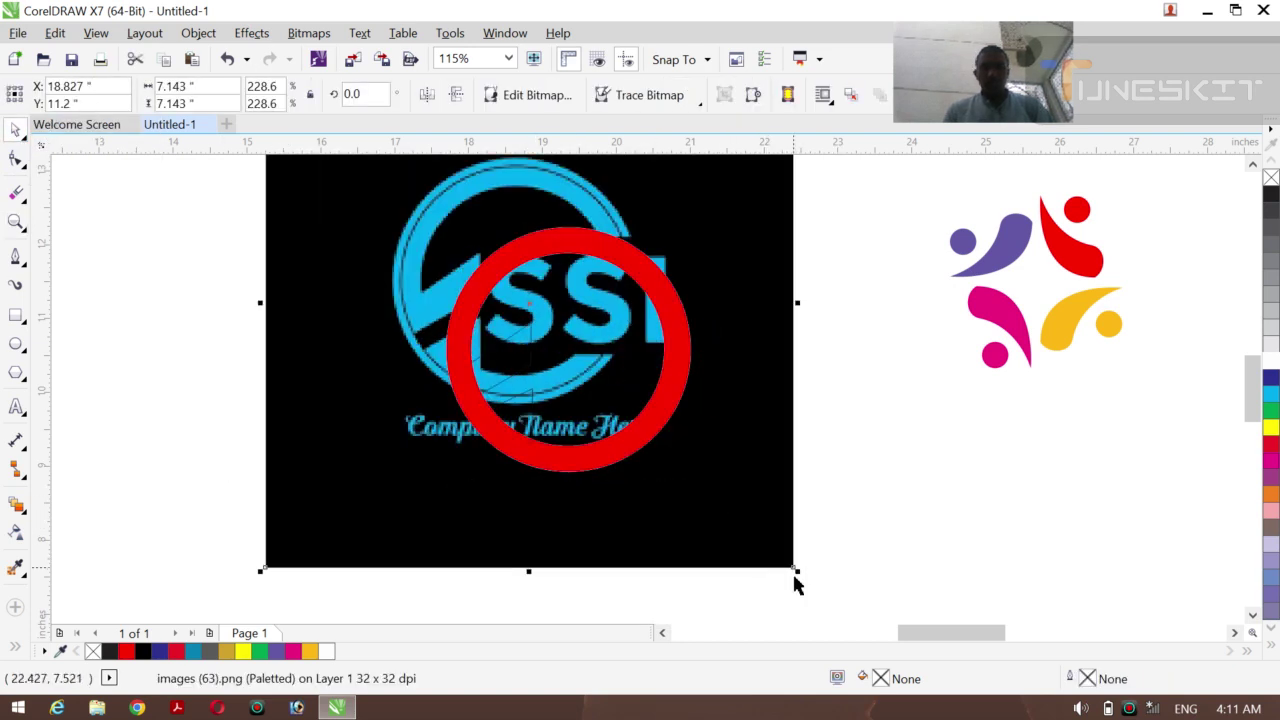
drag(795, 577, 615, 467)
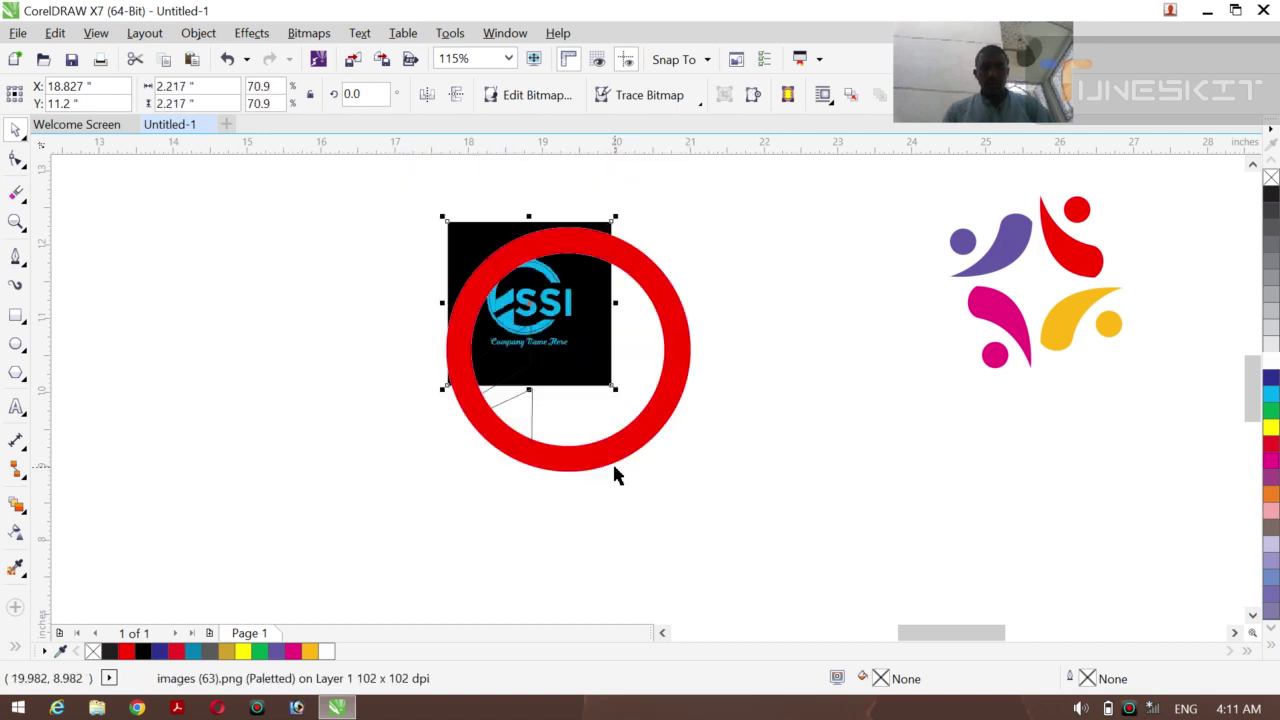
Move the small SSI bitmap clear of the red ring into the empty space on its left side as a reference
drag(474, 241, 242, 272)
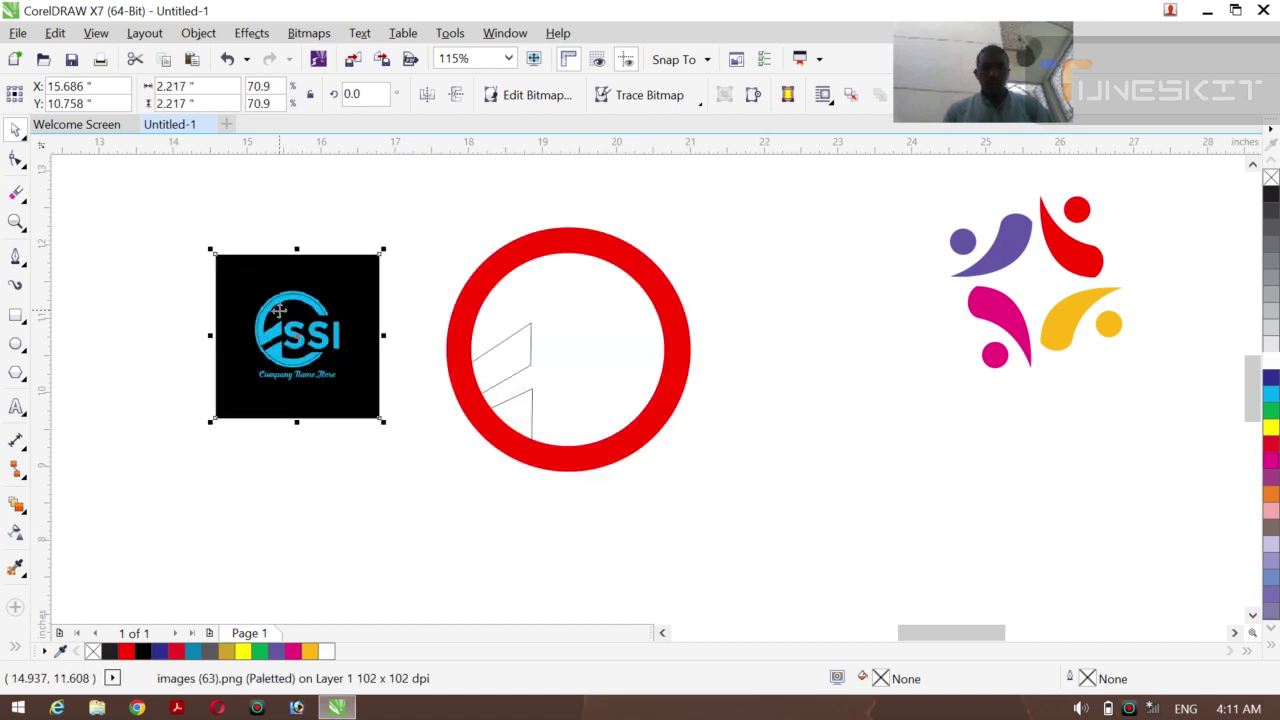
drag(279, 310, 194, 317)
click(347, 540)
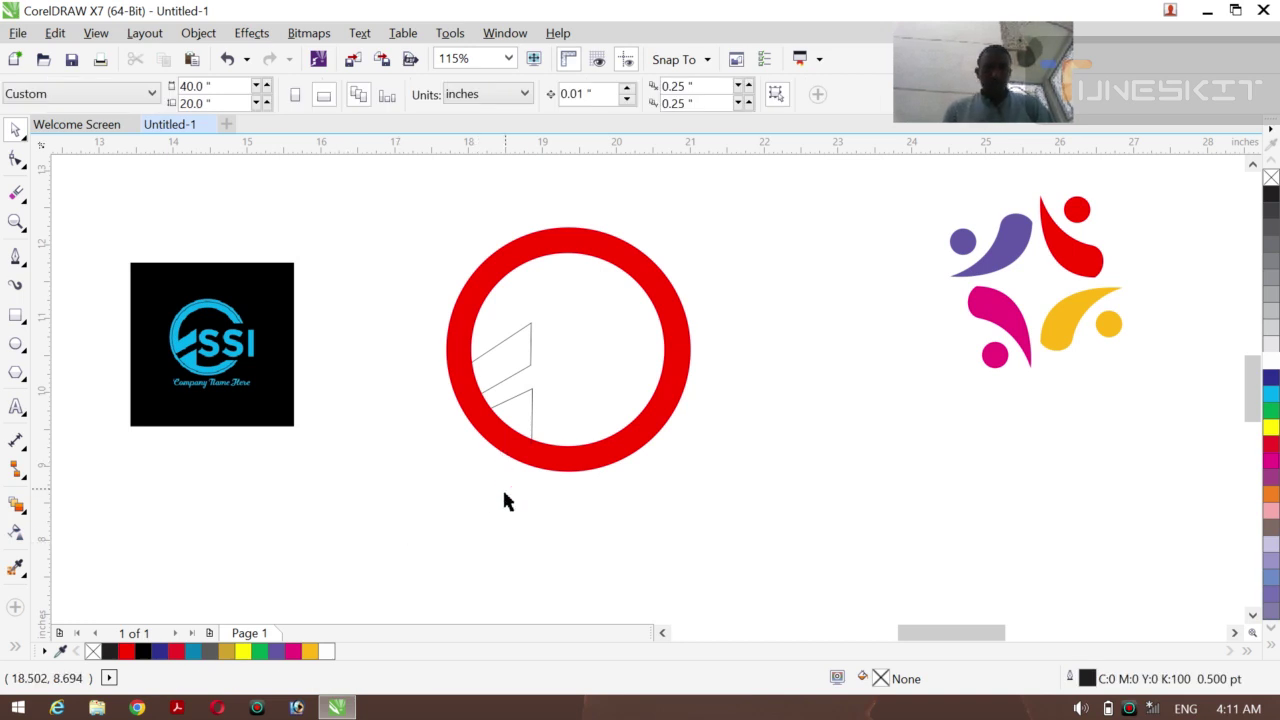
Stretch the upper slanted bar's outline past the ring's outer left edge, to about 1.24 by 1.24 in overall
click(520, 364)
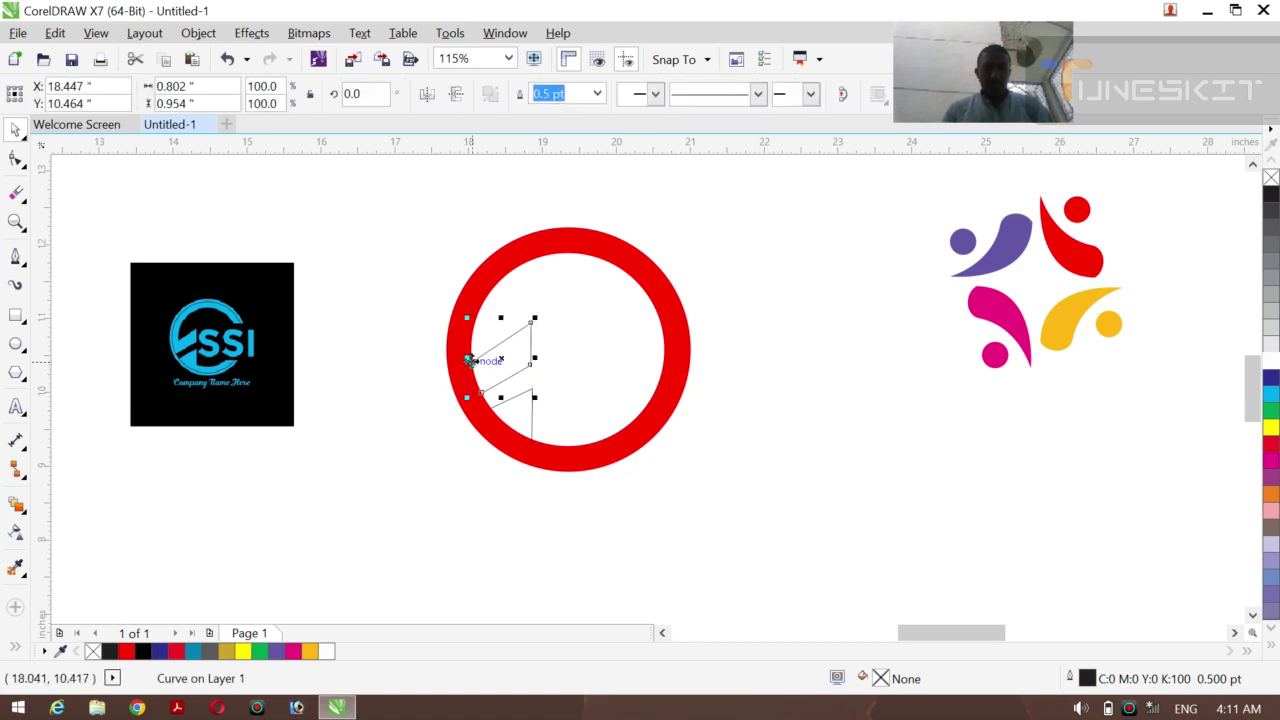
drag(463, 395, 428, 424)
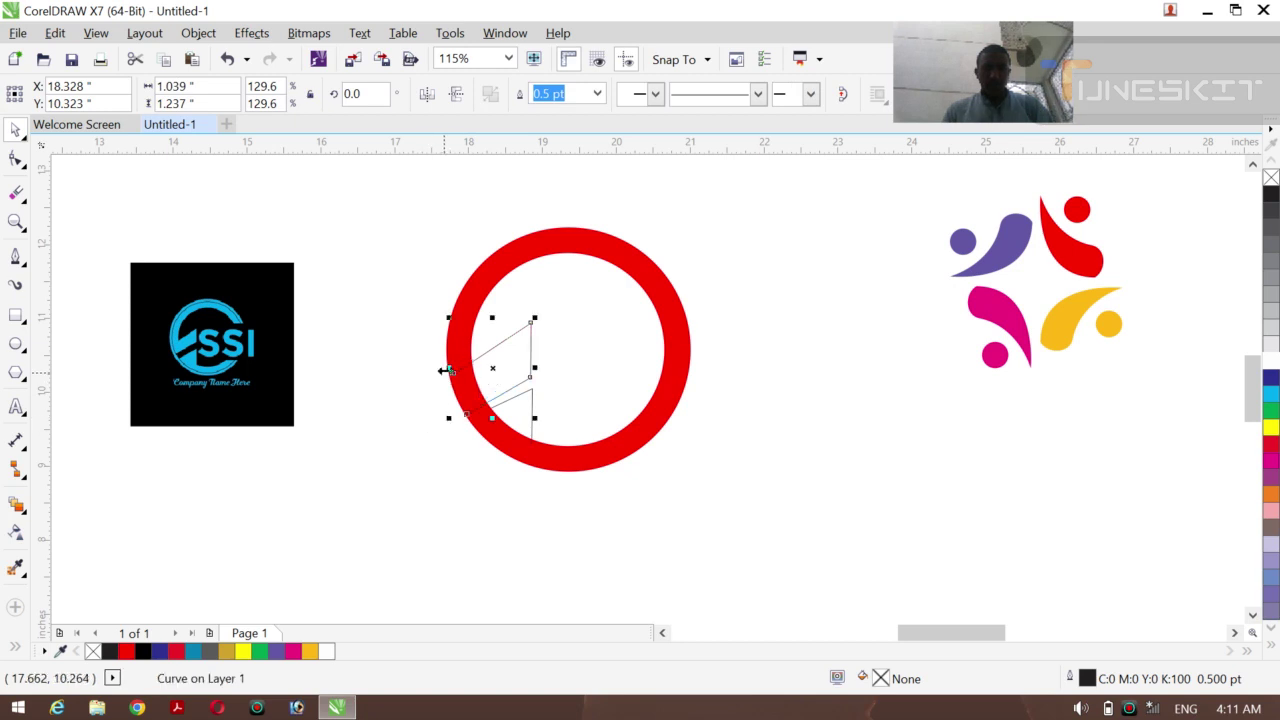
drag(446, 371, 434, 385)
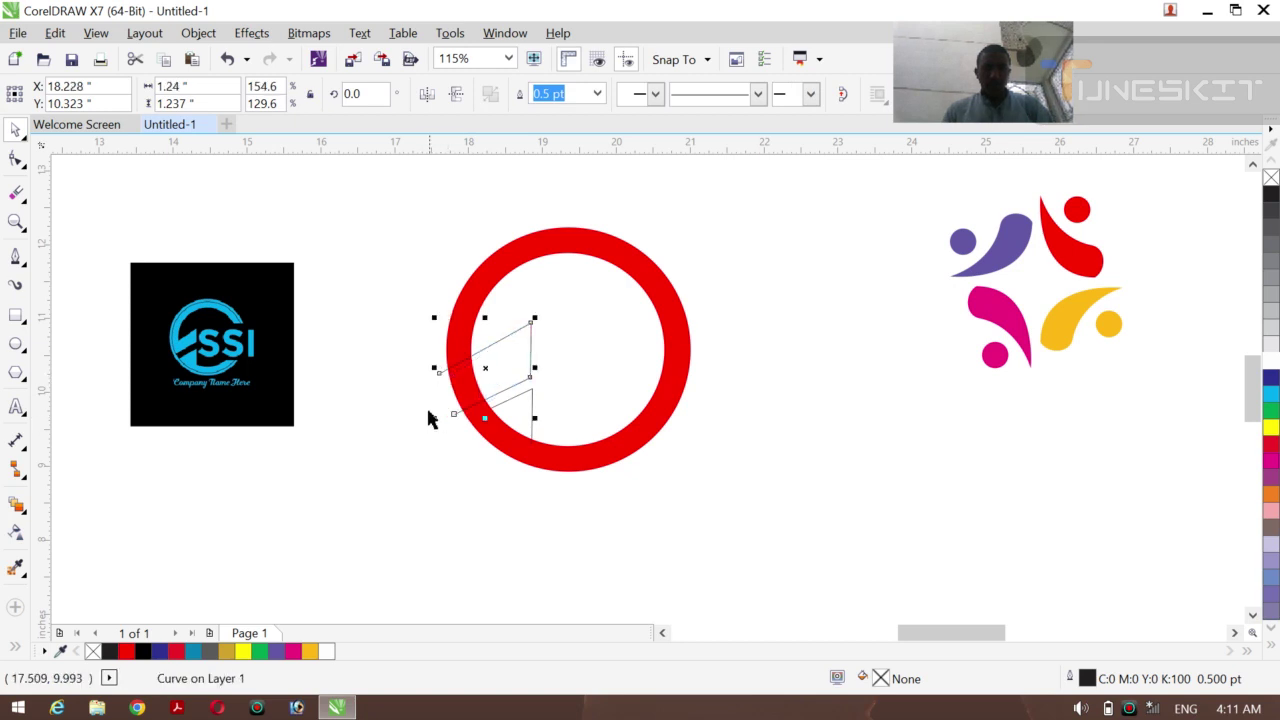
Close the upper bar's open left end with a straight Pen tool segment between its two end nodes
click(15, 259)
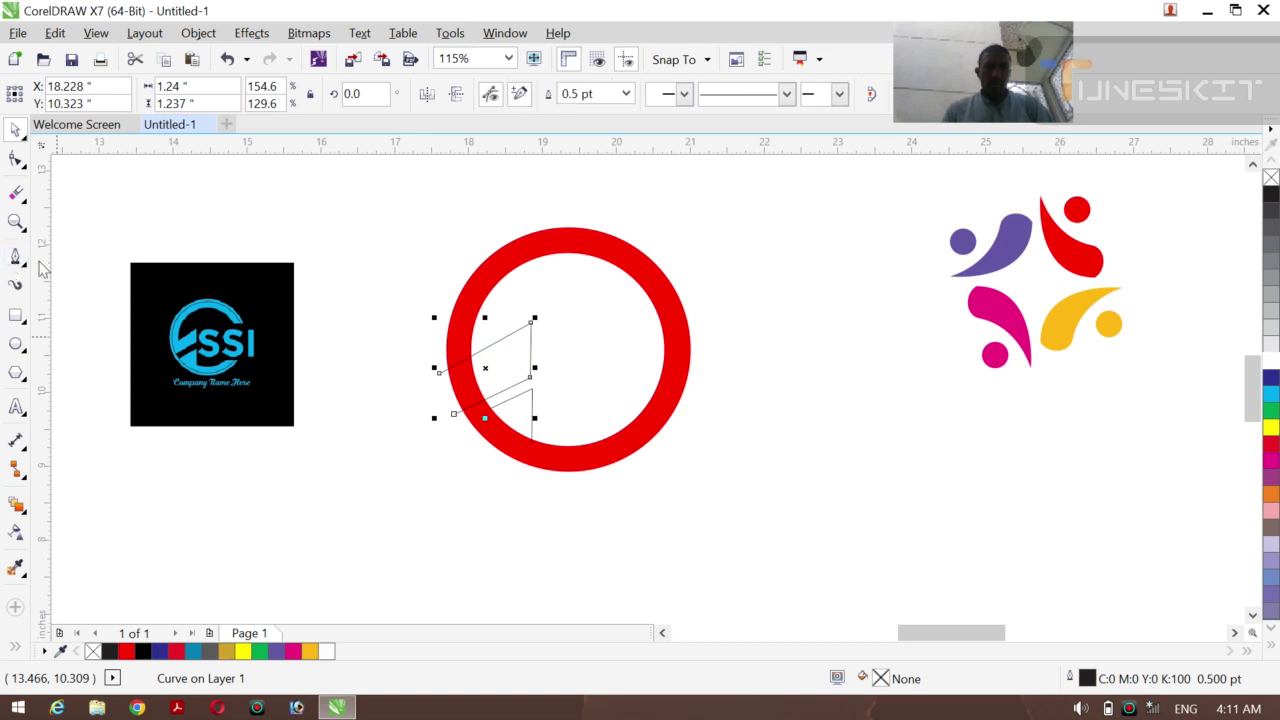
click(440, 374)
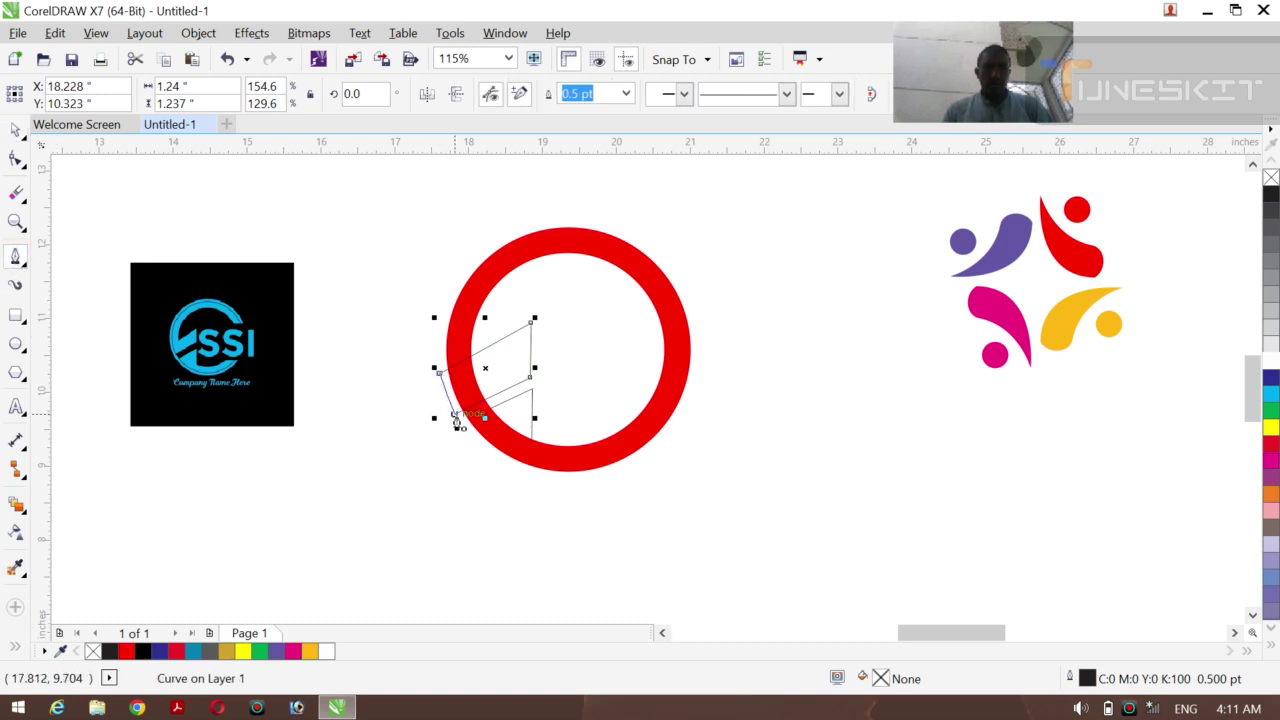
click(455, 415)
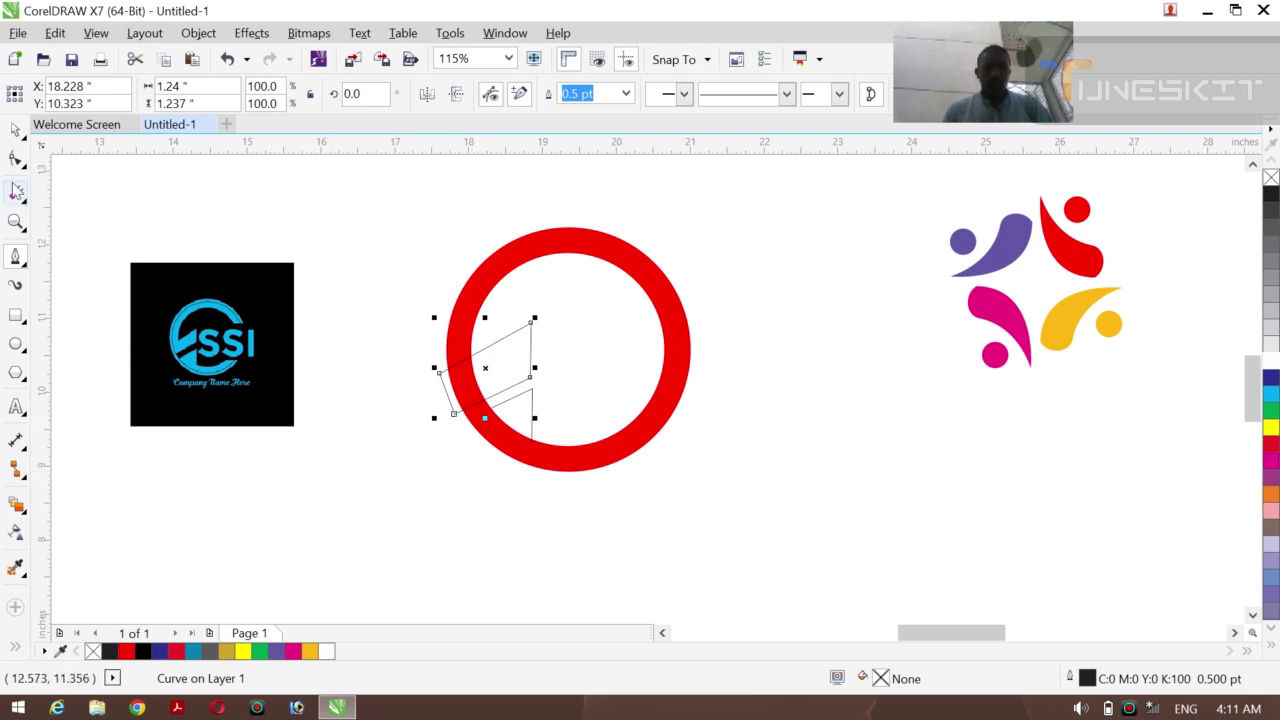
click(27, 141)
click(60, 127)
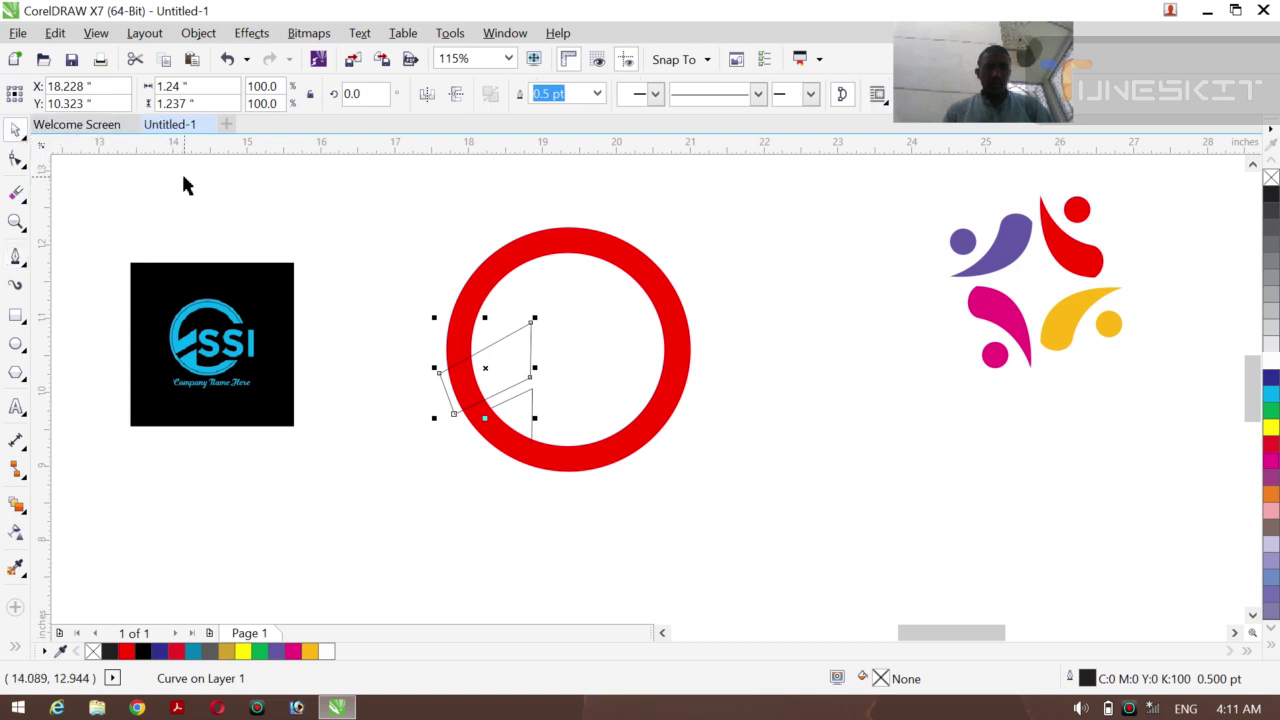
click(181, 171)
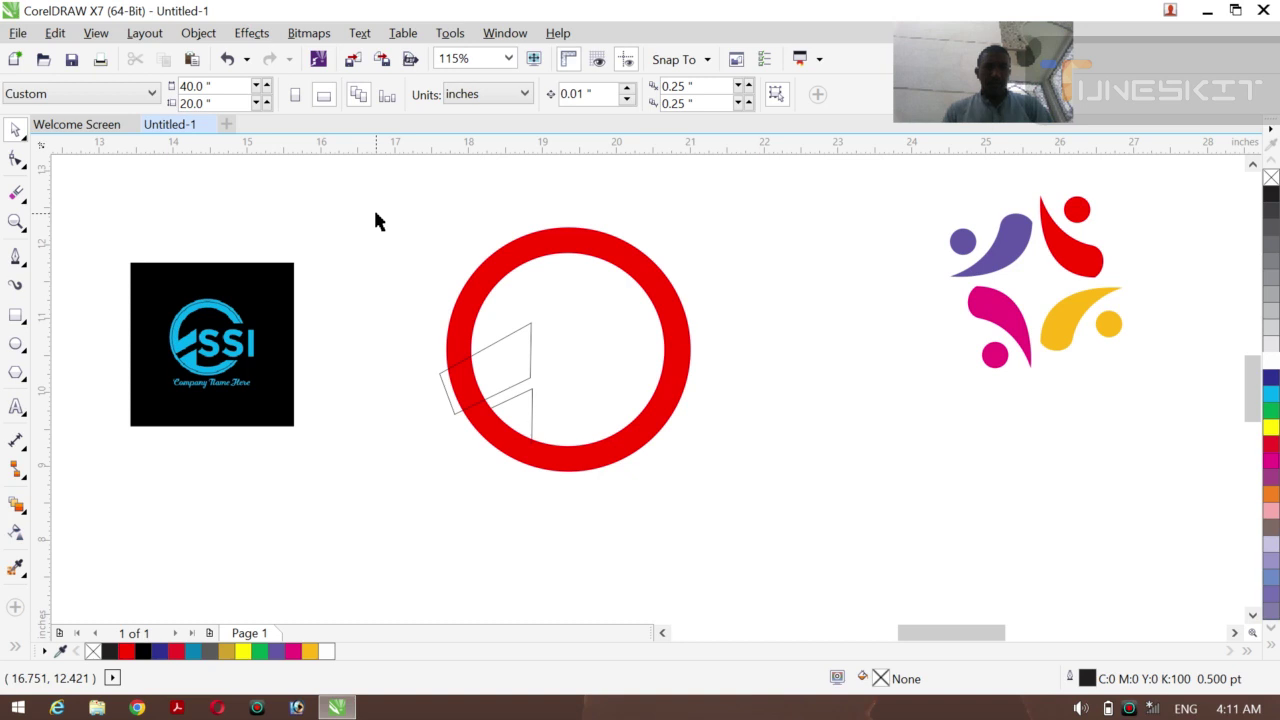
Smart Fill the upper slanted bar red, including its overlap with the ring, without an outline
click(516, 362)
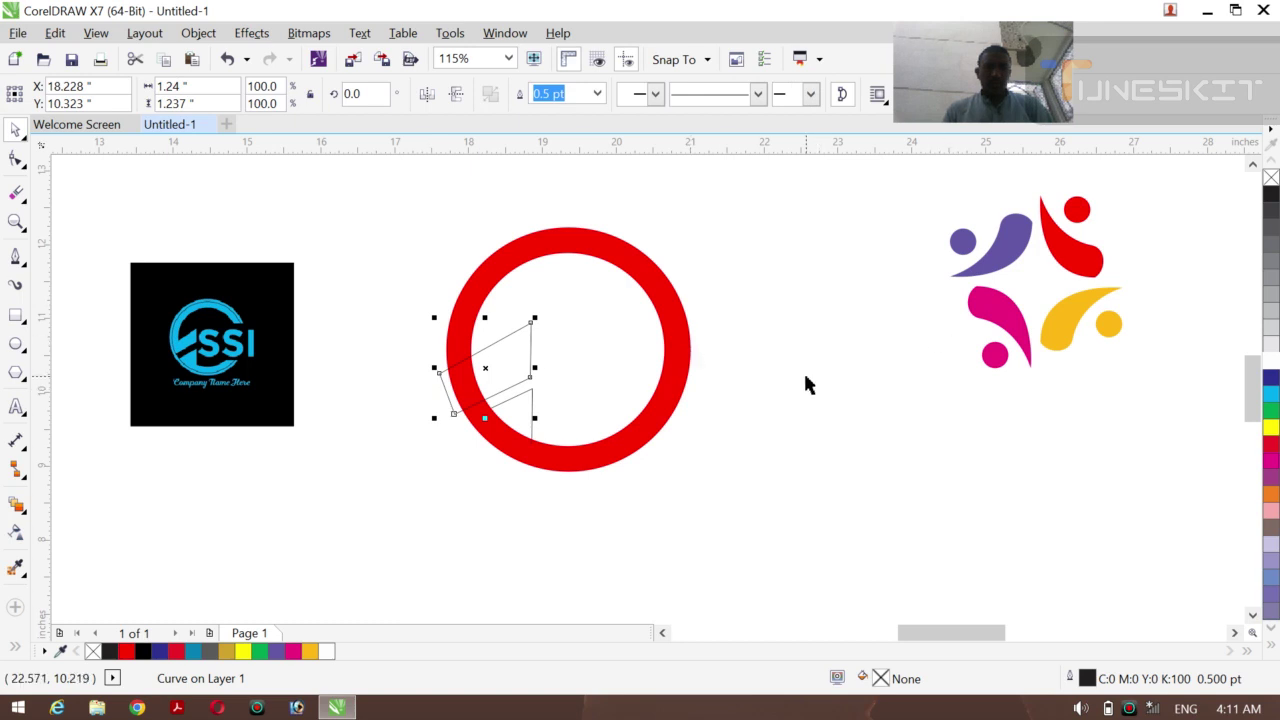
click(18, 648)
click(45, 645)
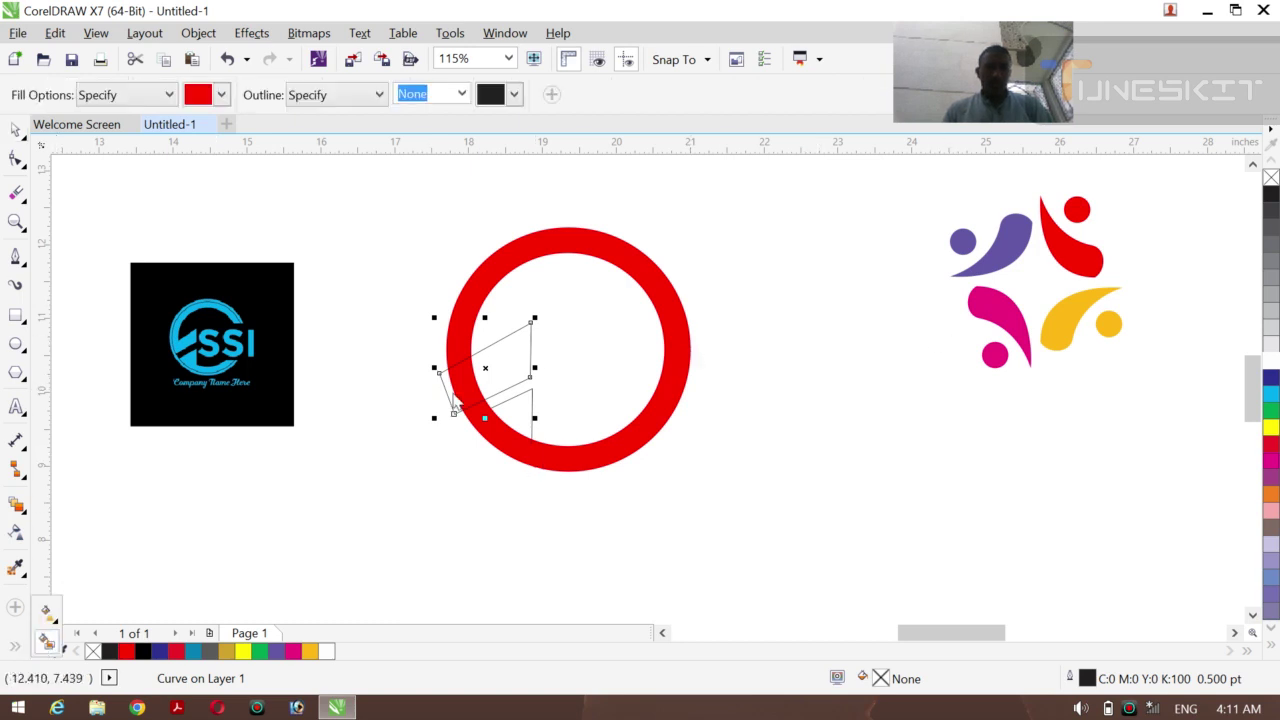
click(498, 366)
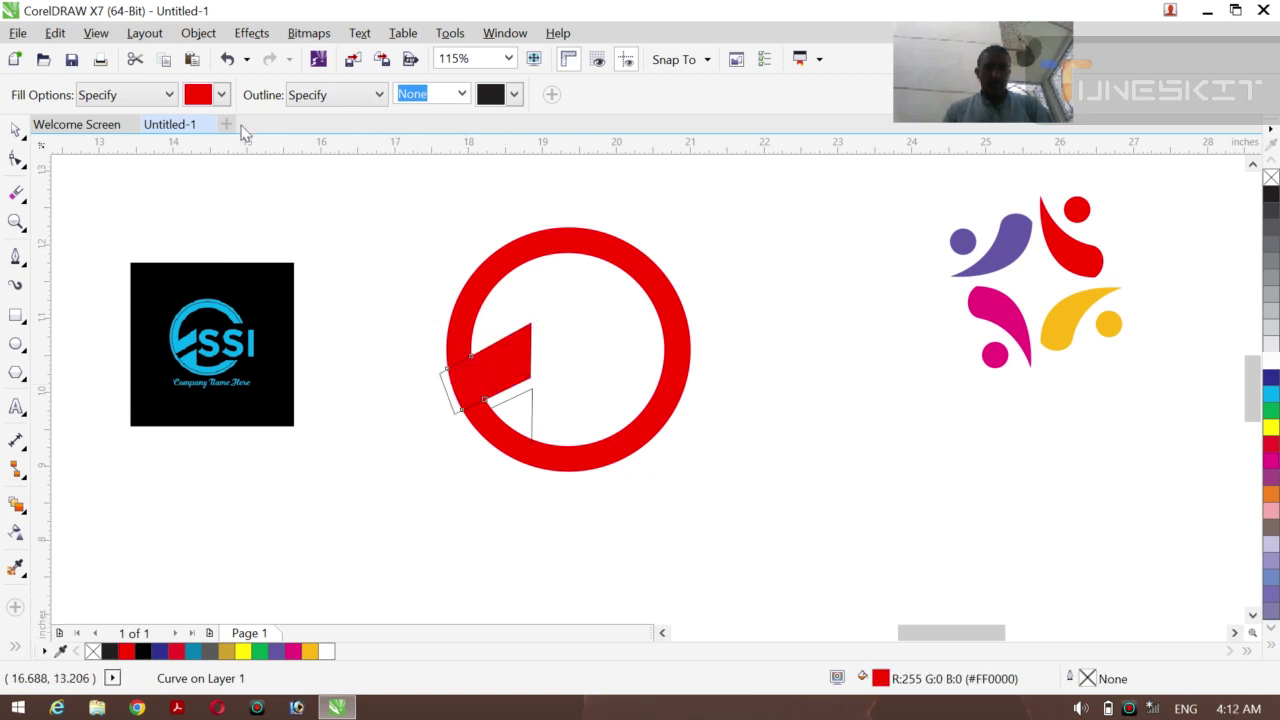
Set the Smart Fill colour to green and fill the whole upper bar and the lower wedge inside the ring
click(221, 94)
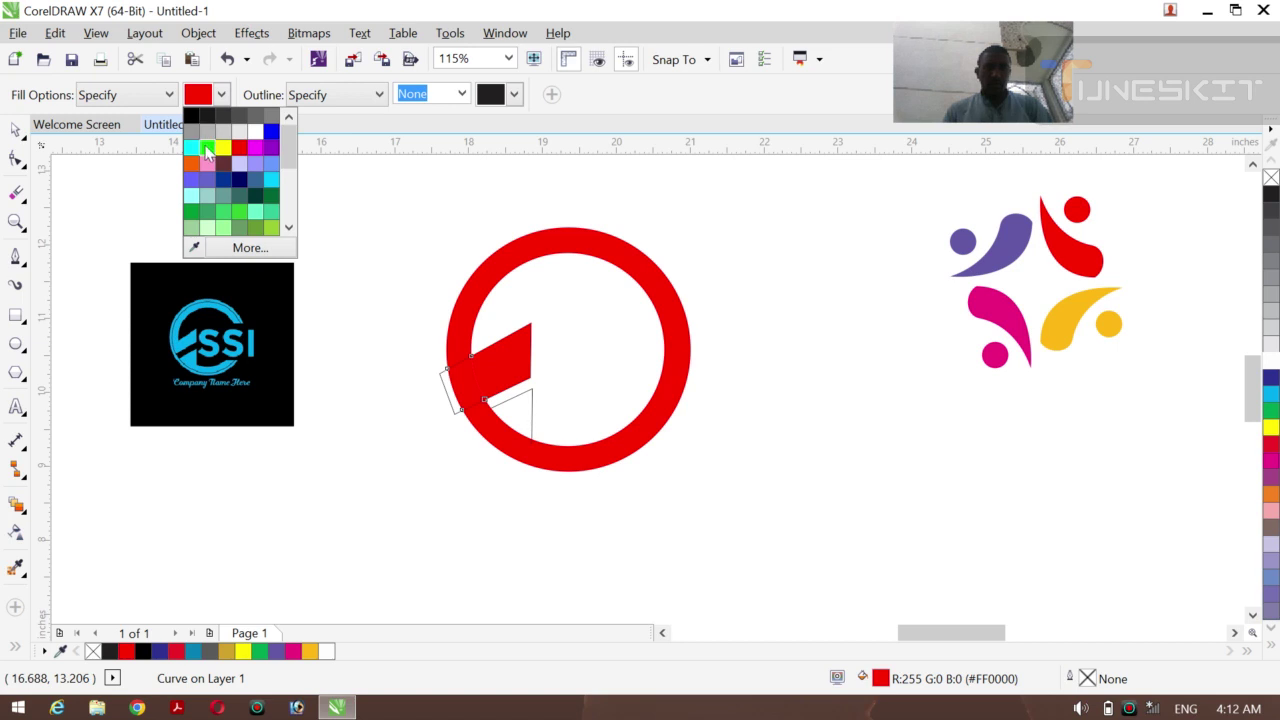
click(207, 148)
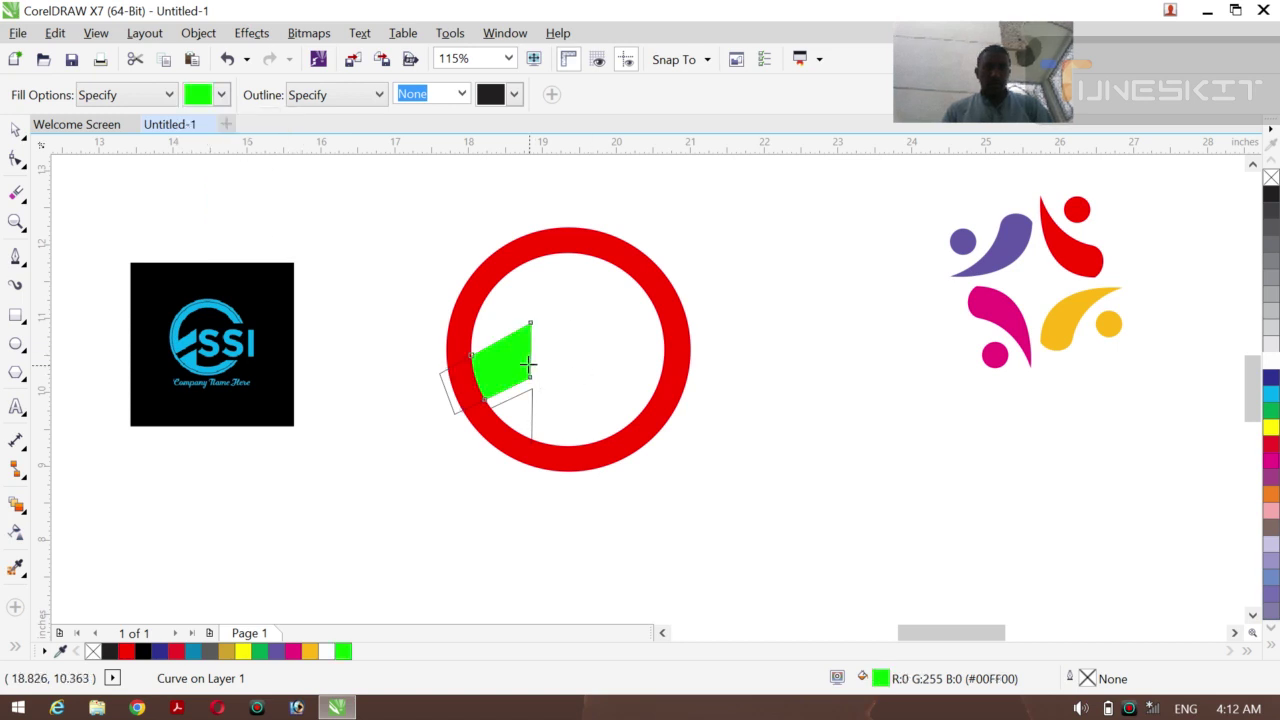
drag(478, 376, 446, 383)
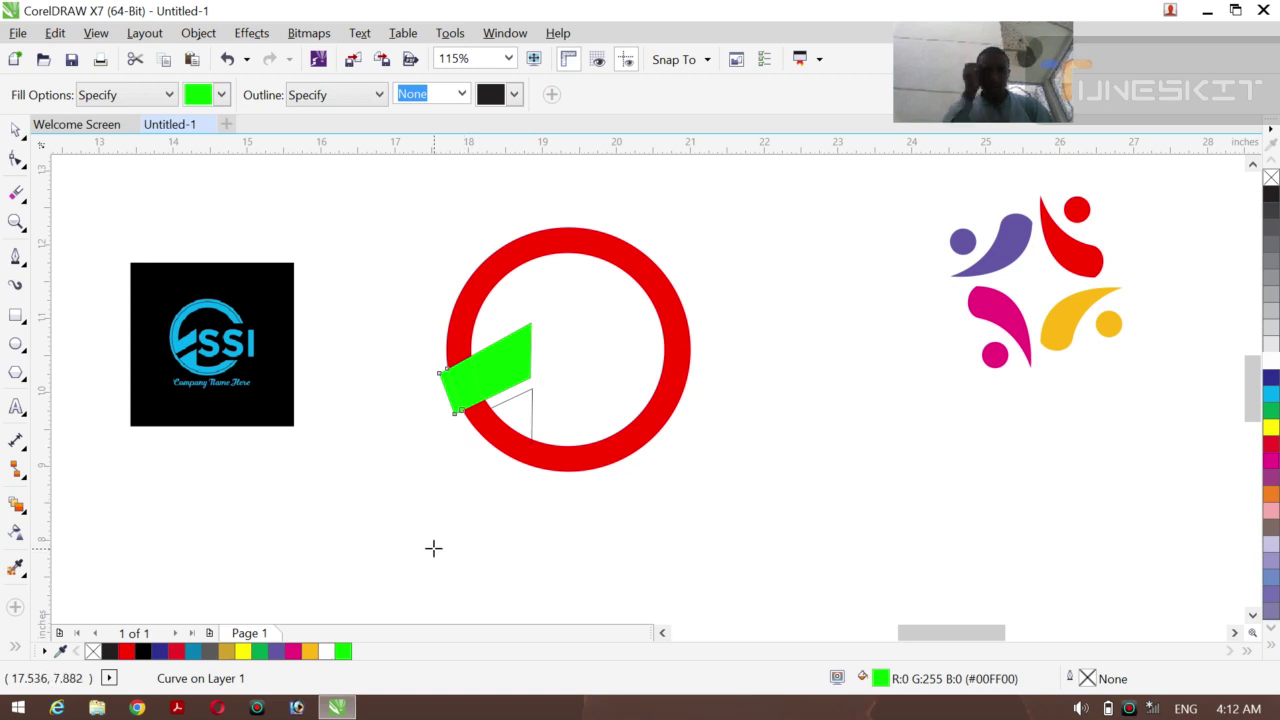
click(513, 410)
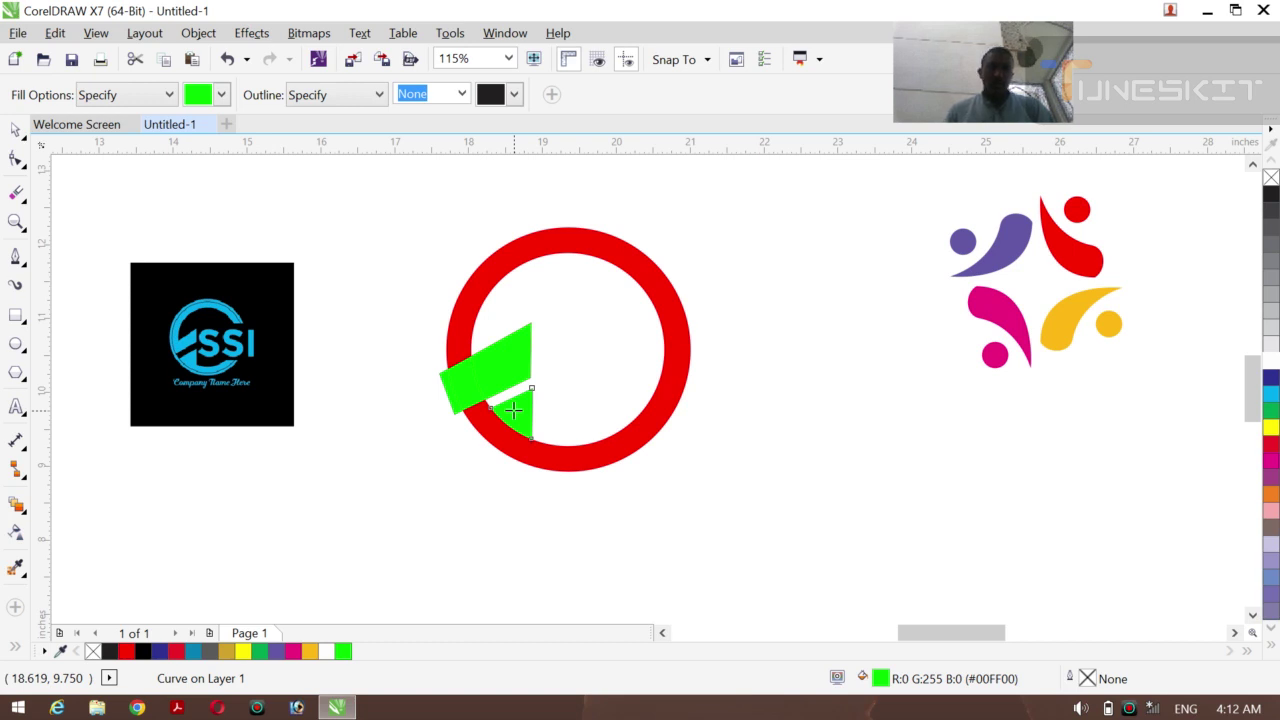
Add the artistic text "SSI" in capitals inside the ring, beside the green bars
click(16, 407)
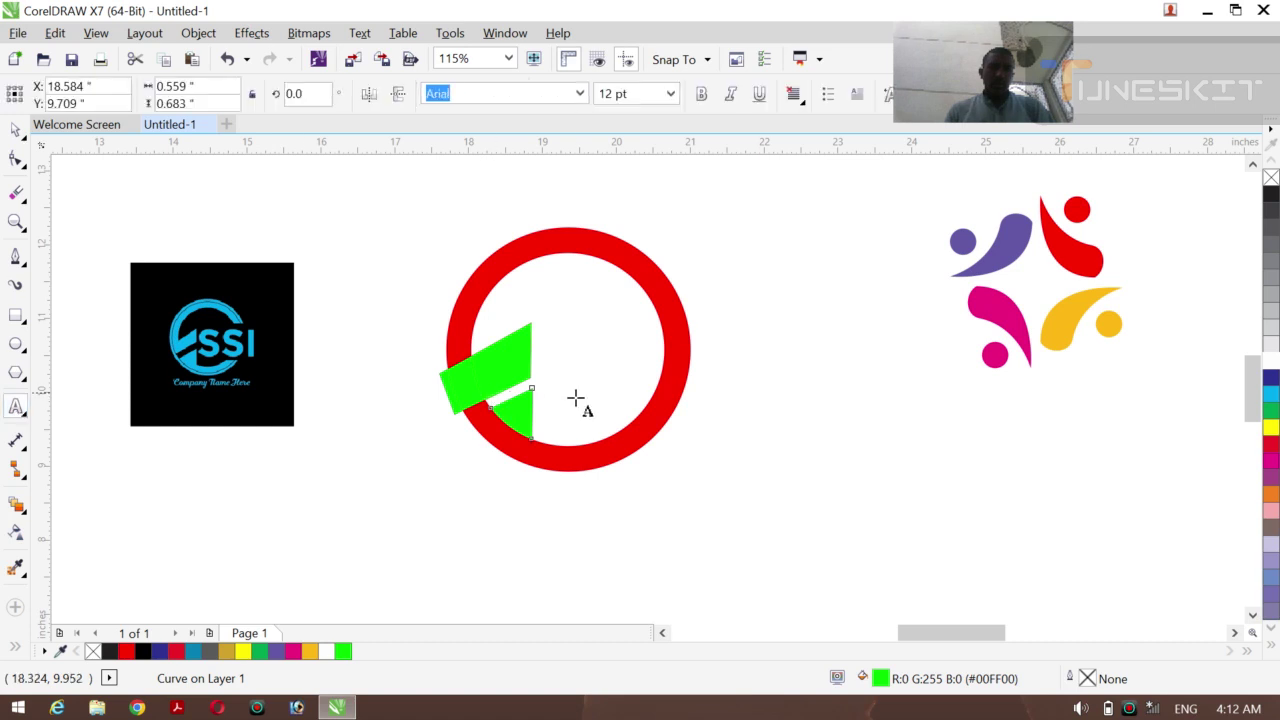
click(552, 372)
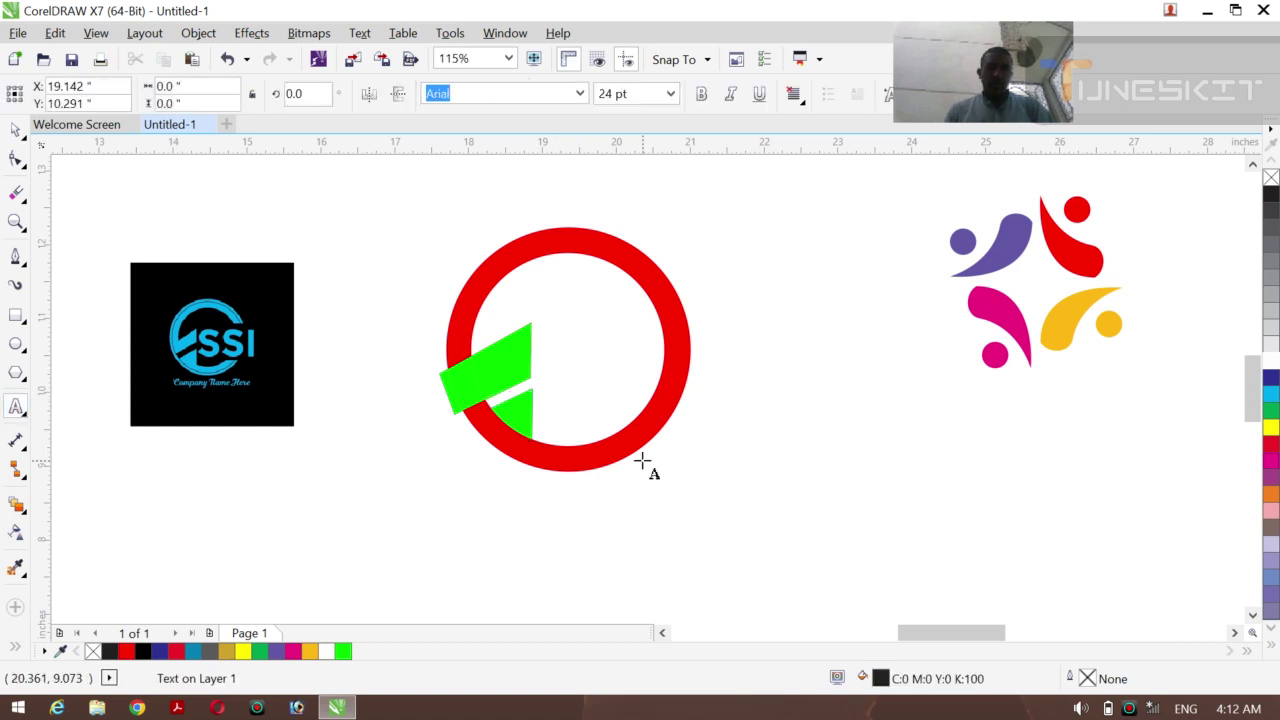
text(ss)
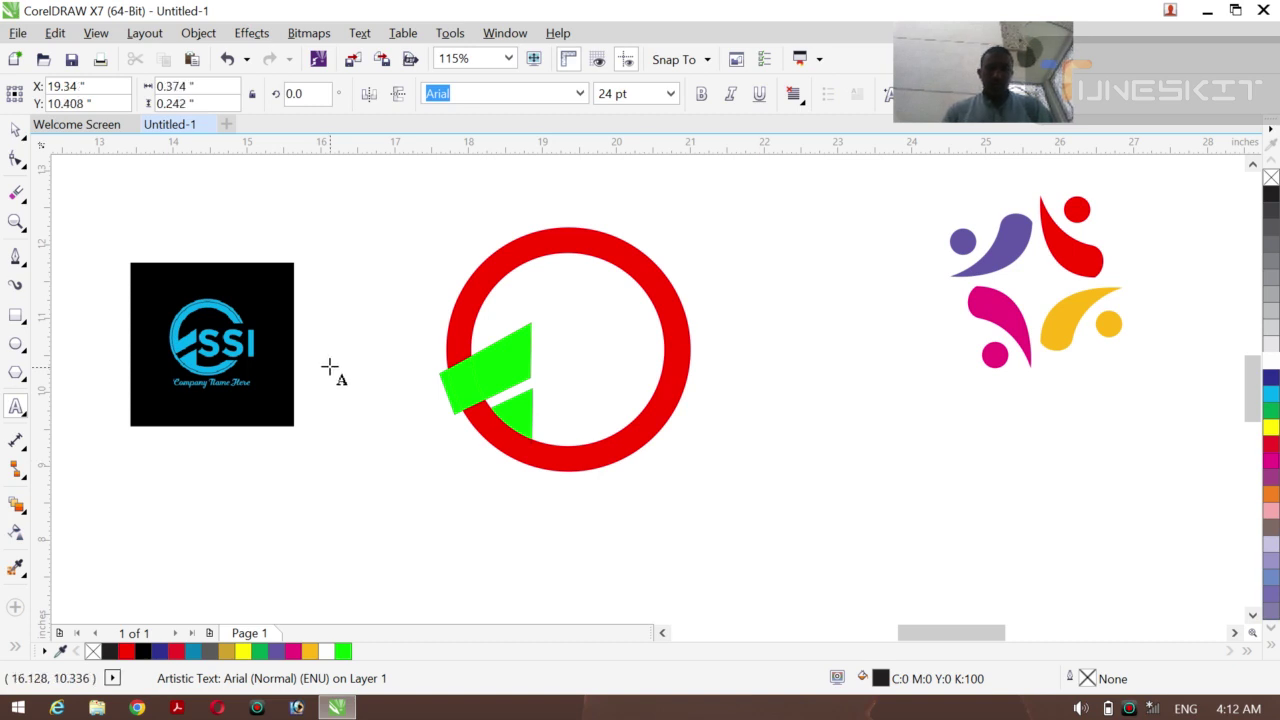
text(SSI)
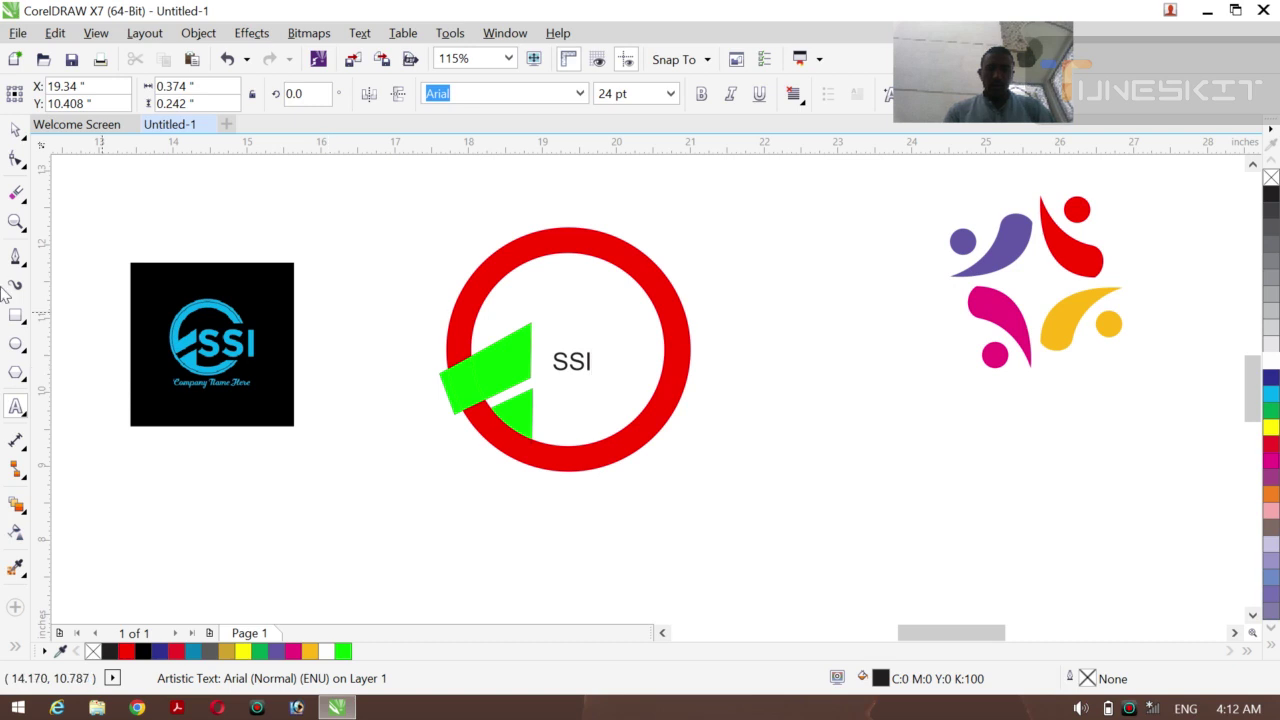
Enlarge the SSI text to about 108.8 pt, extending beyond the ring's right edge, and make it bold
click(16, 131)
click(27, 144)
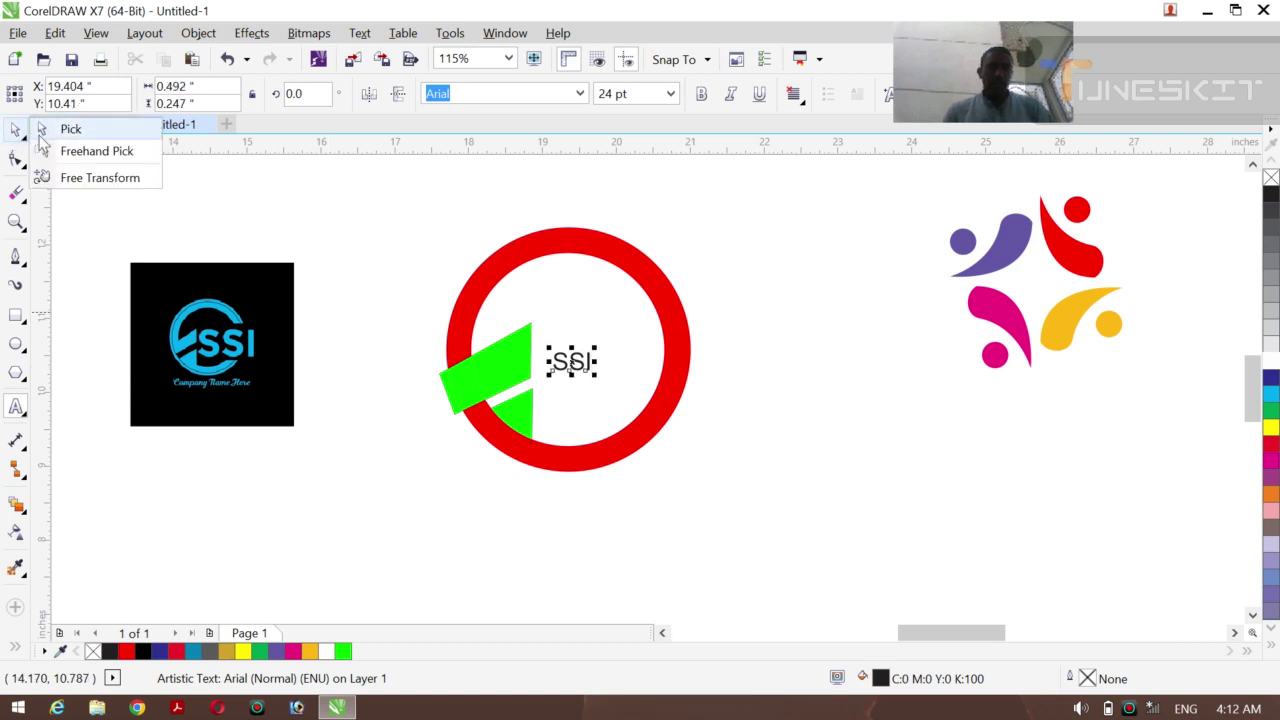
click(60, 128)
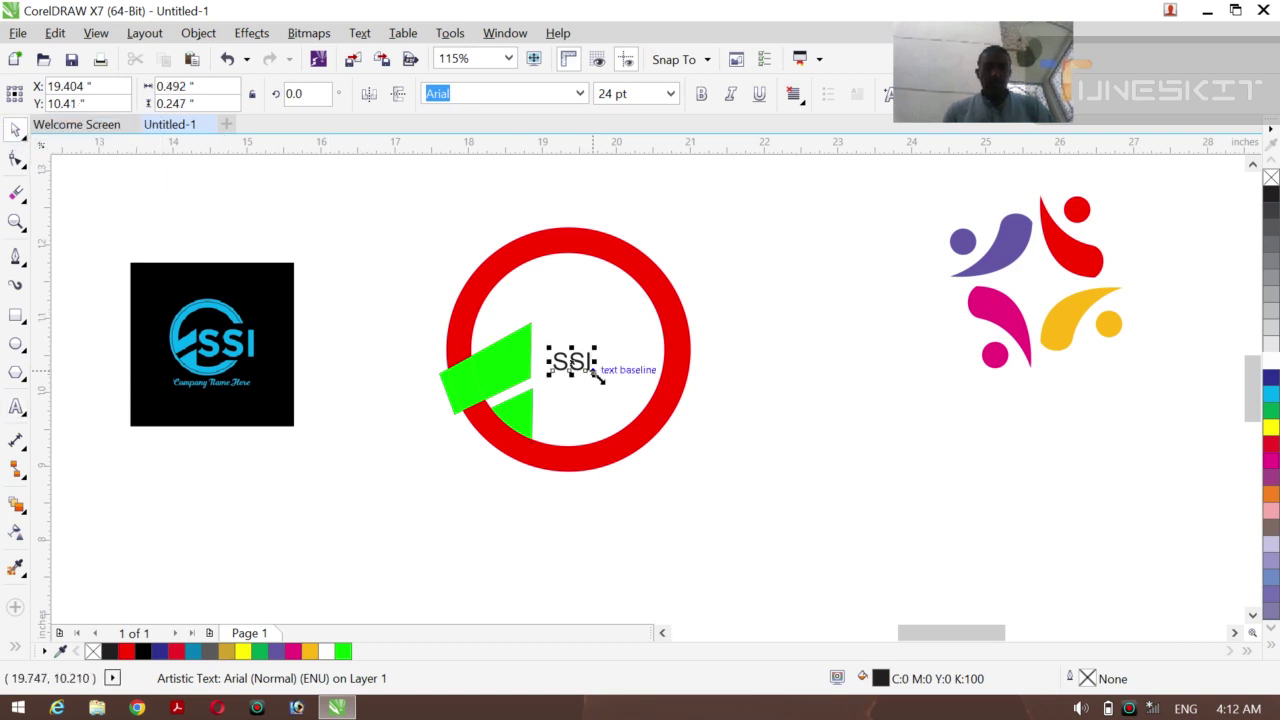
drag(597, 377, 723, 438)
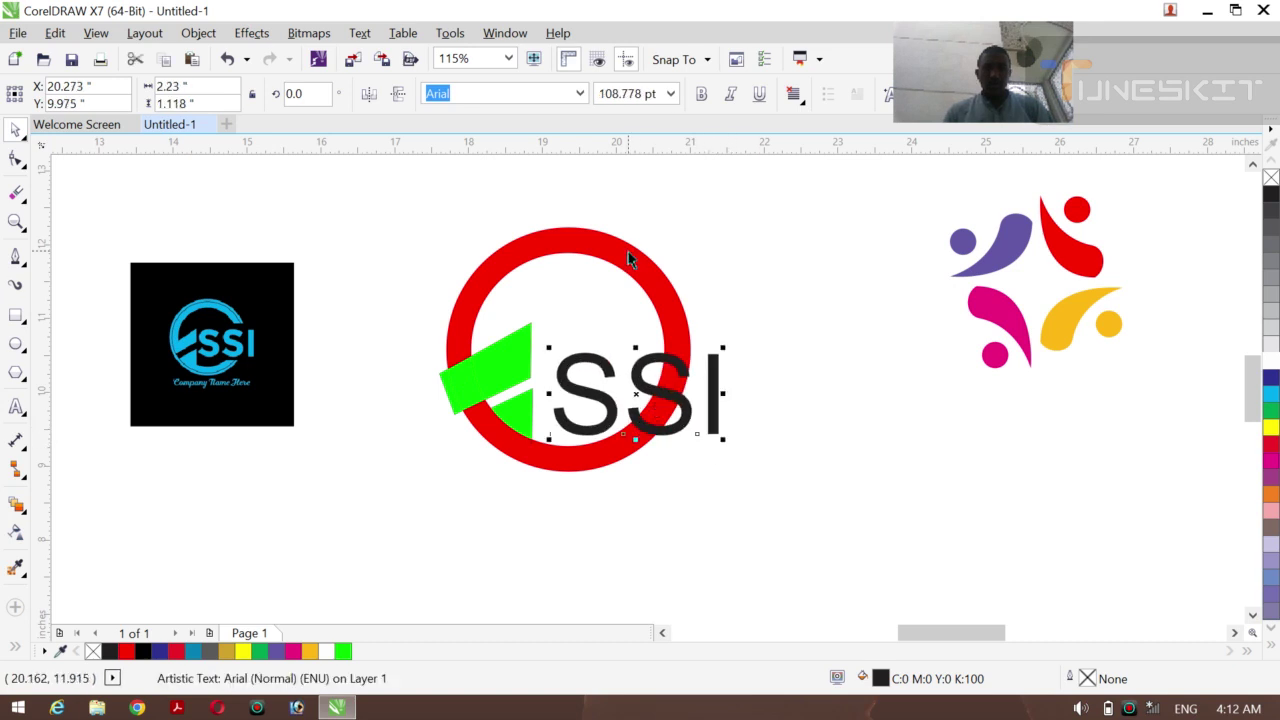
click(701, 93)
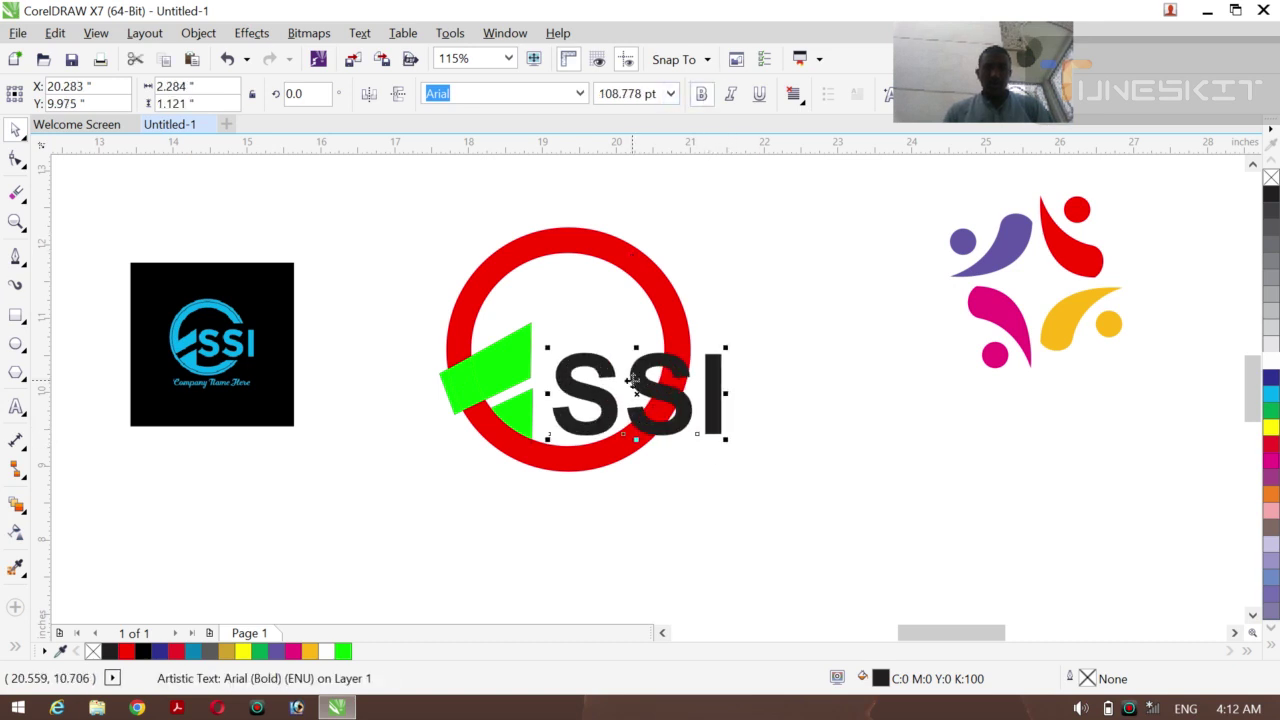
Position the bold SSI text directly against the right edges of the green bars, level with the upper bar's top
drag(636, 396, 616, 373)
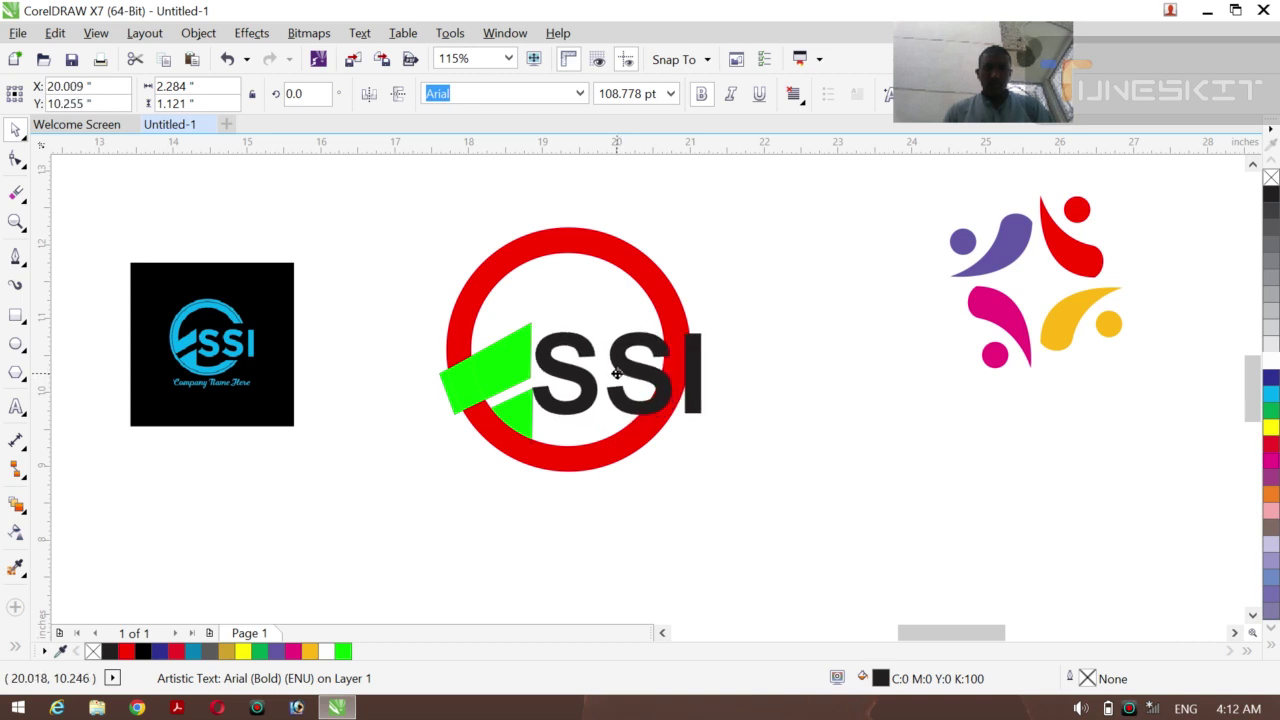
drag(617, 373, 621, 371)
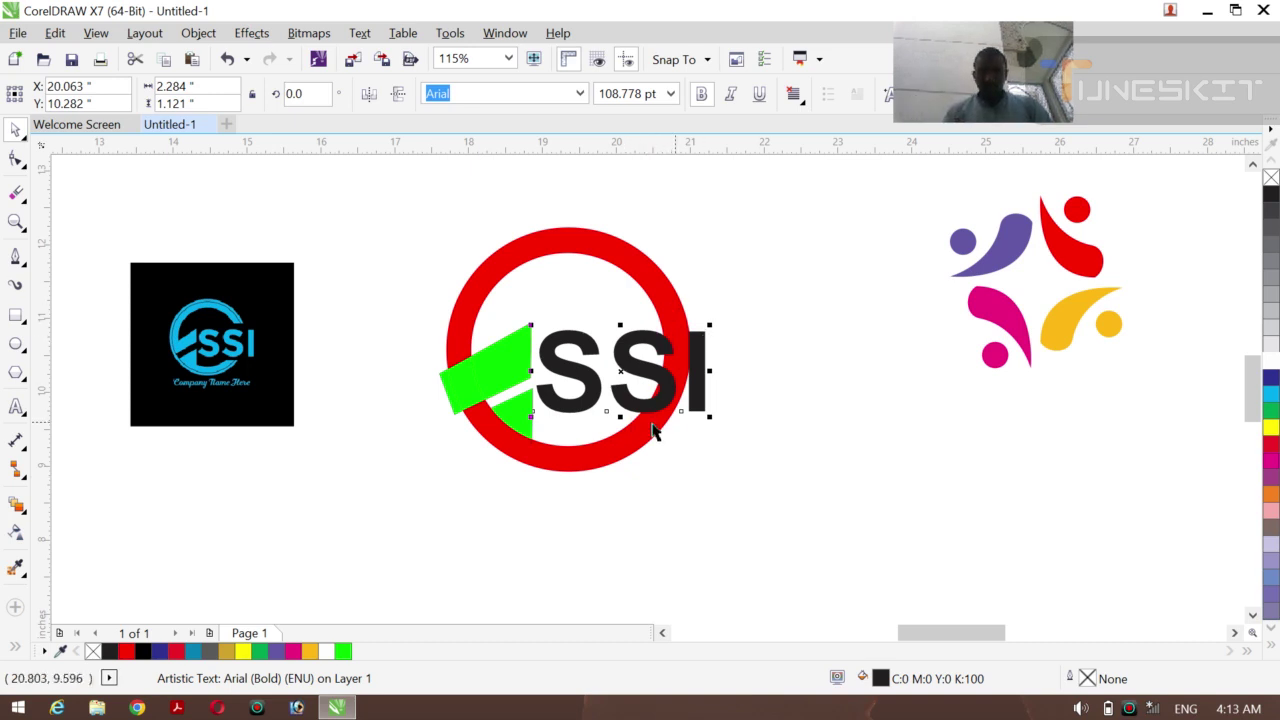
click(360, 461)
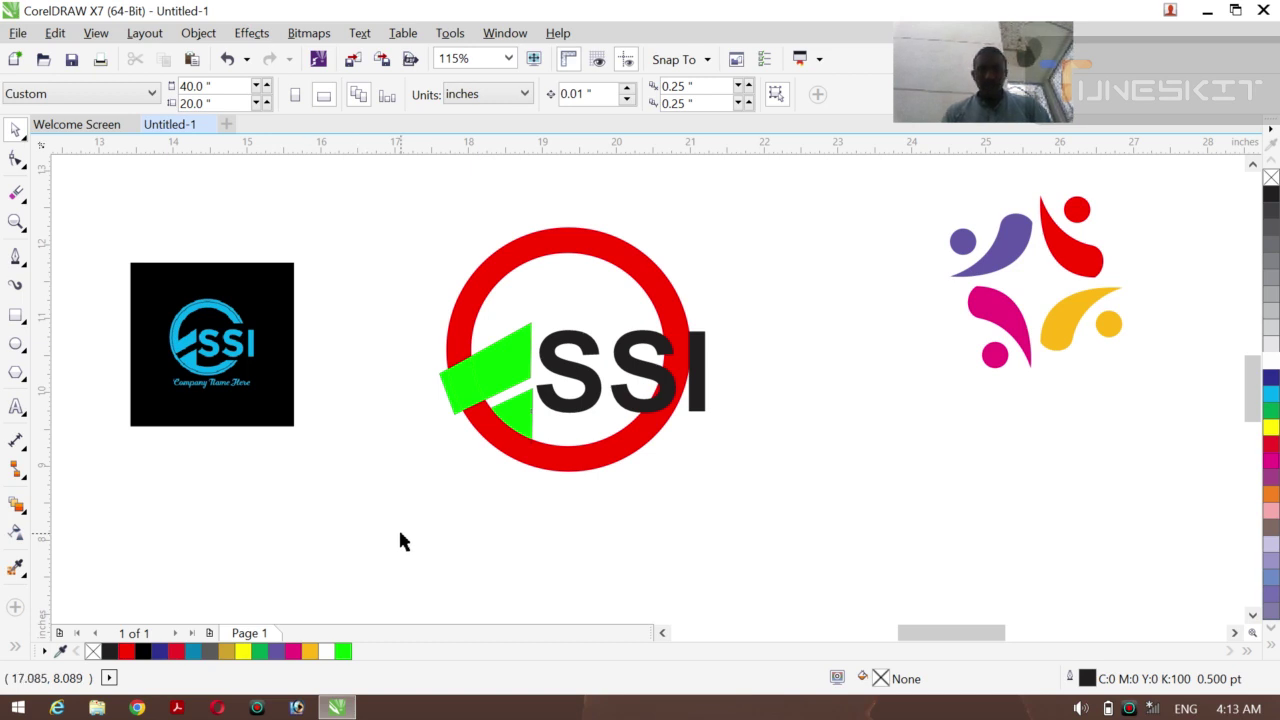
Draw a thin line about 2.14 inches long just above the SSI text, extending past the ring, and place a copy just below the text
click(14, 258)
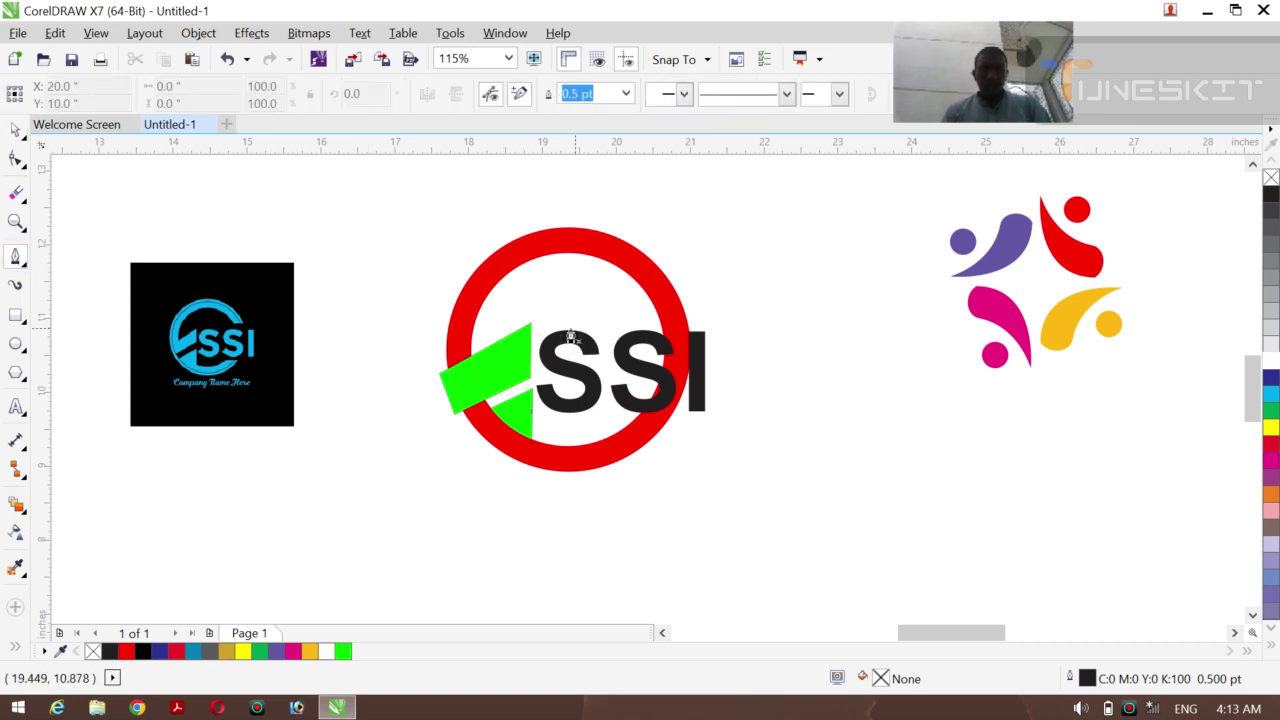
drag(567, 326, 642, 326)
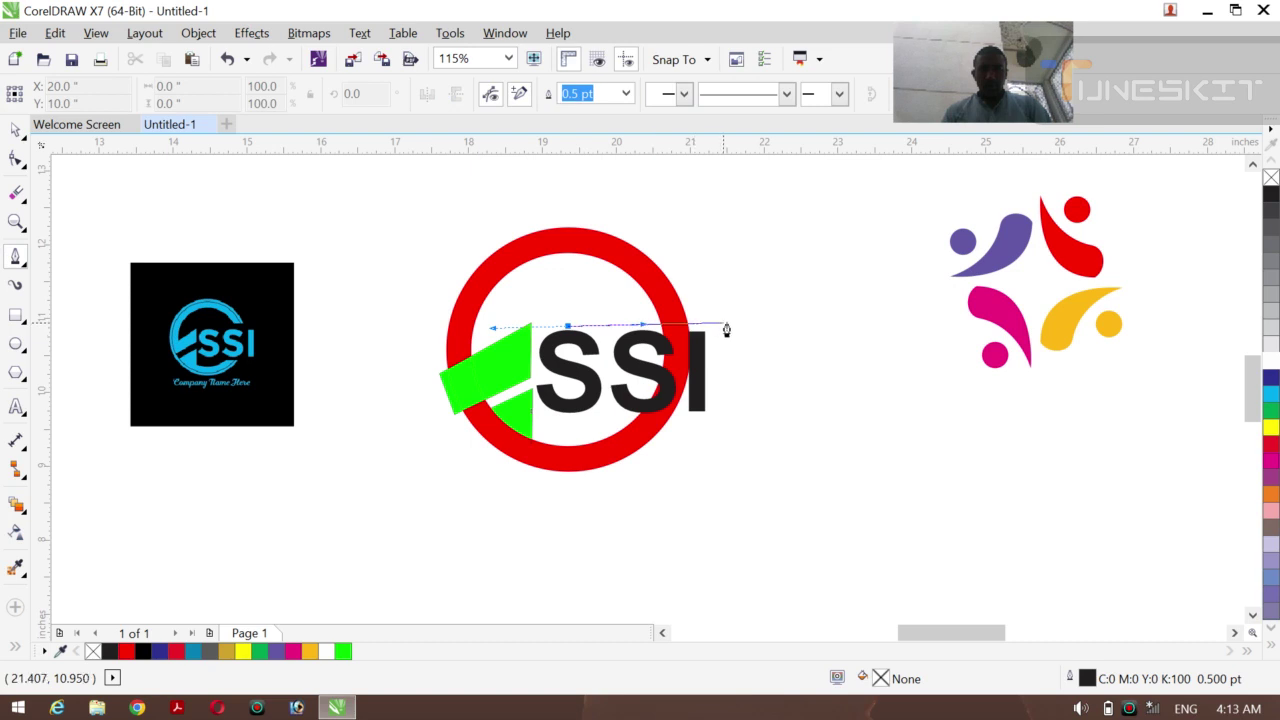
double_click(728, 322)
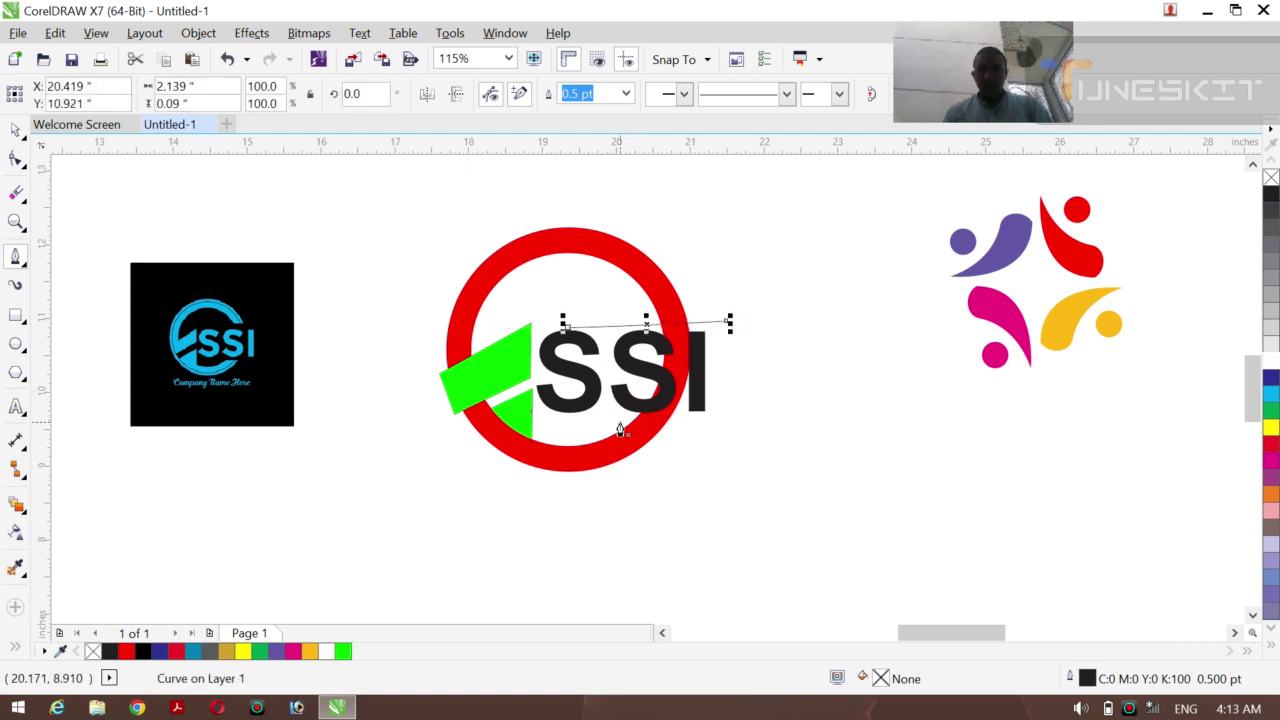
drag(650, 322, 665, 416)
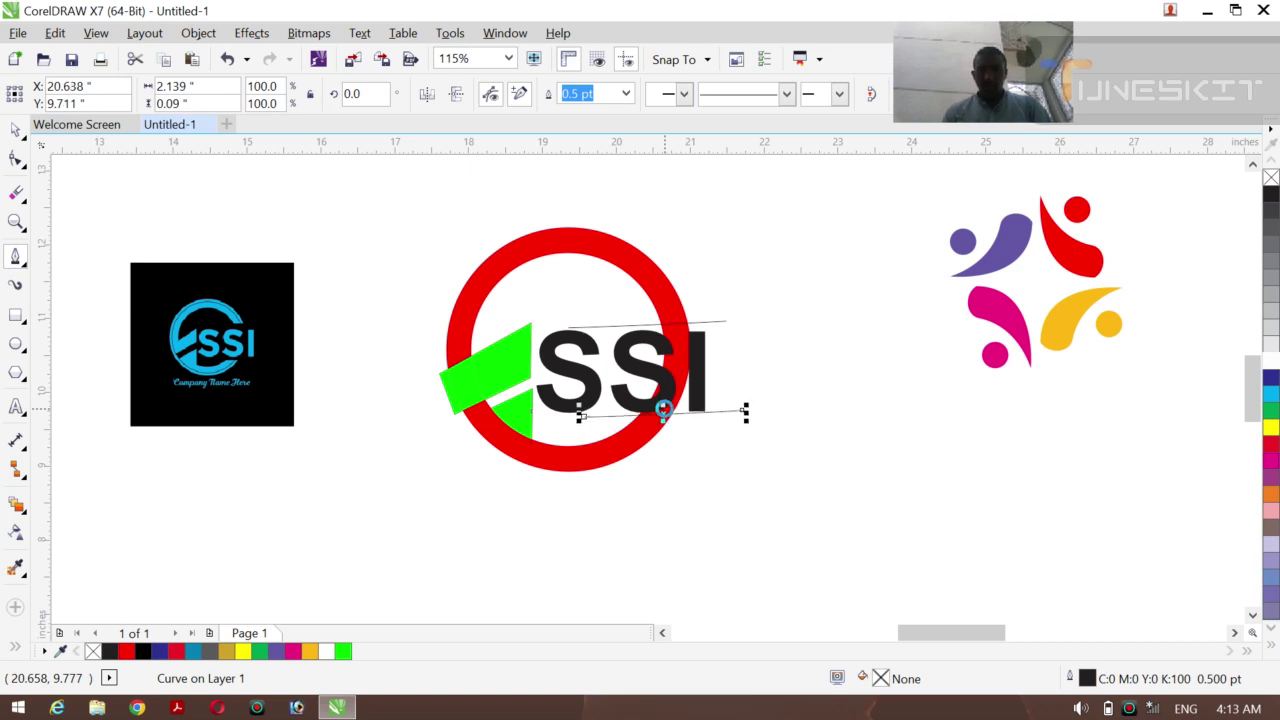
click(16, 131)
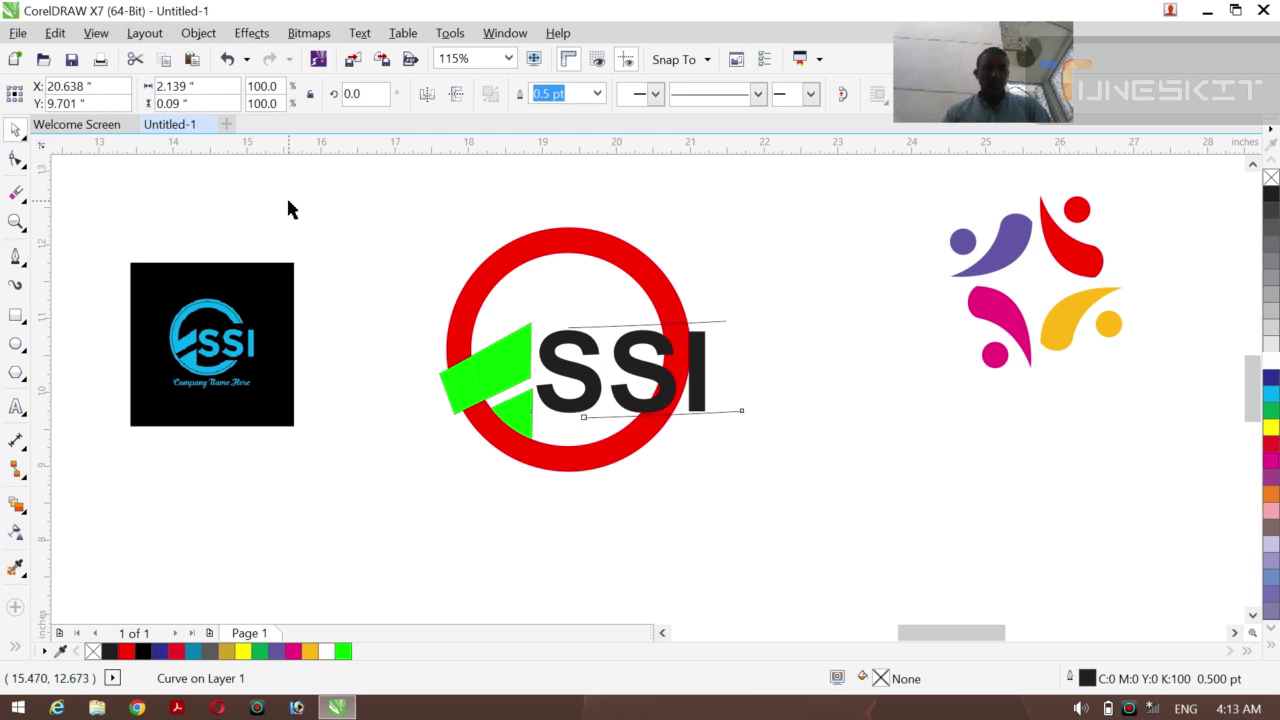
click(286, 195)
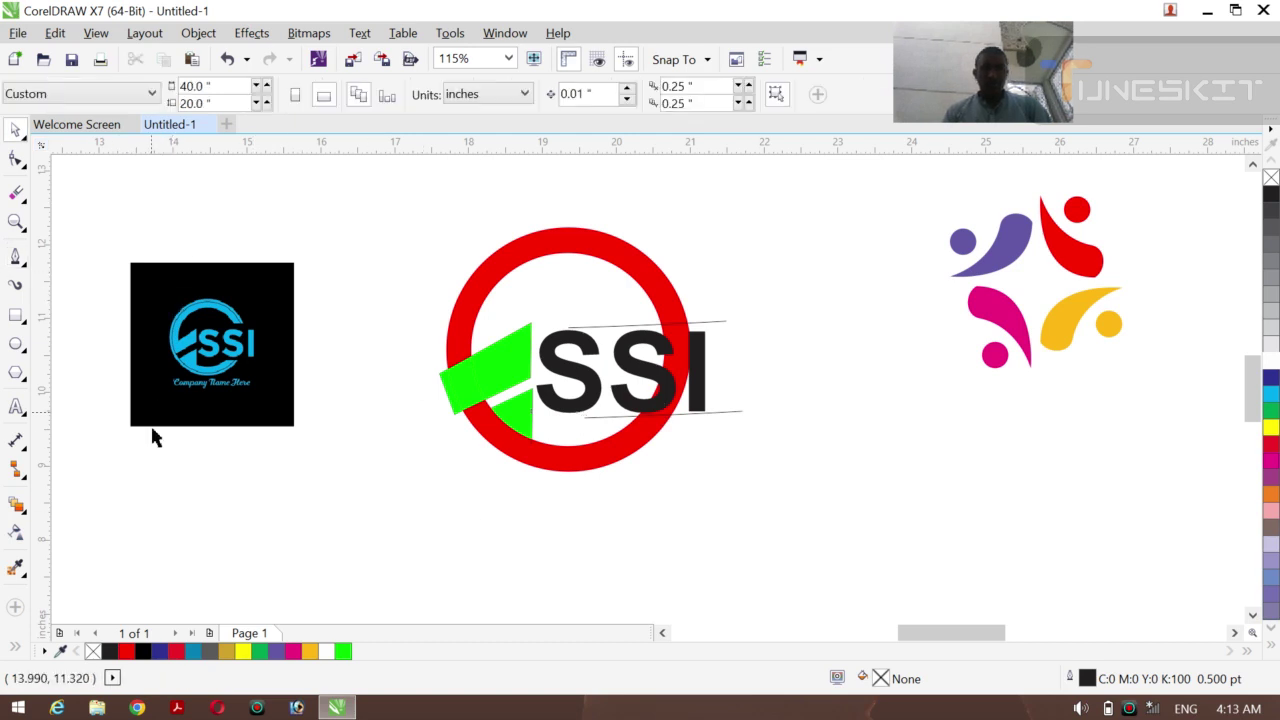
Smart-fill the upper and lower arcs of the ring with light lavender (#CCCCFF), leaving out the section between the two thin lines
click(14, 650)
click(46, 640)
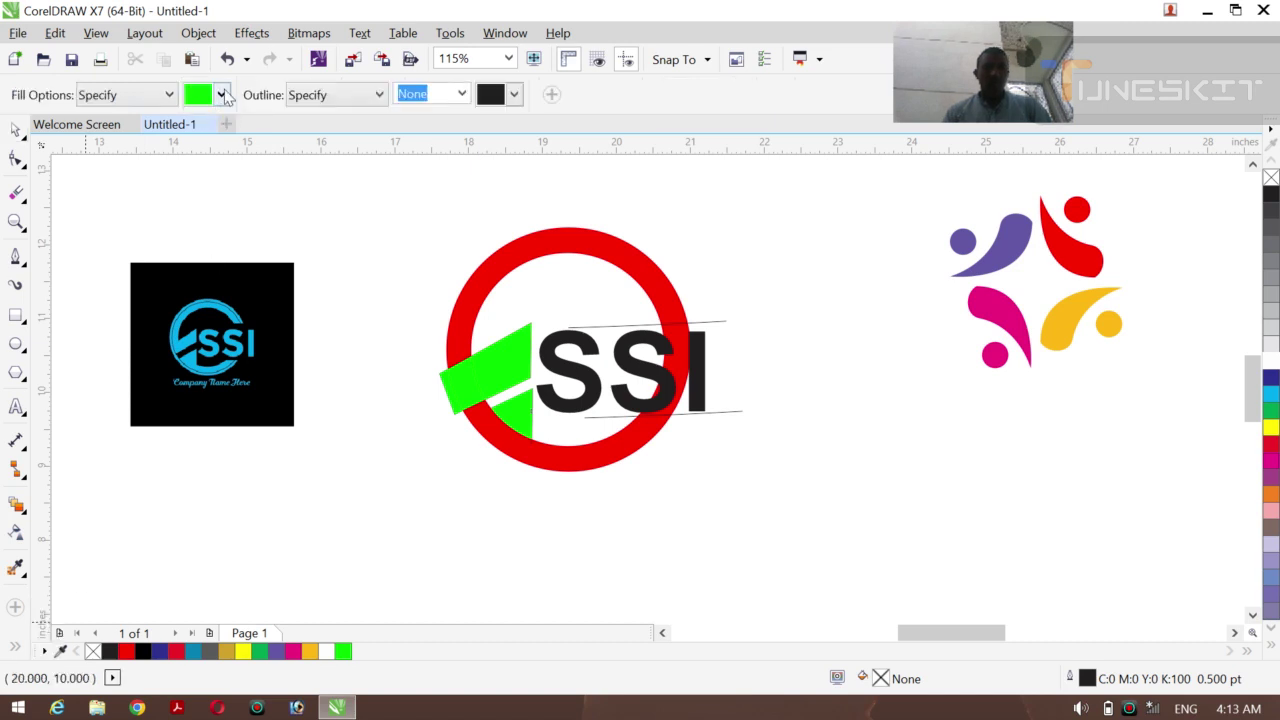
click(222, 95)
click(238, 135)
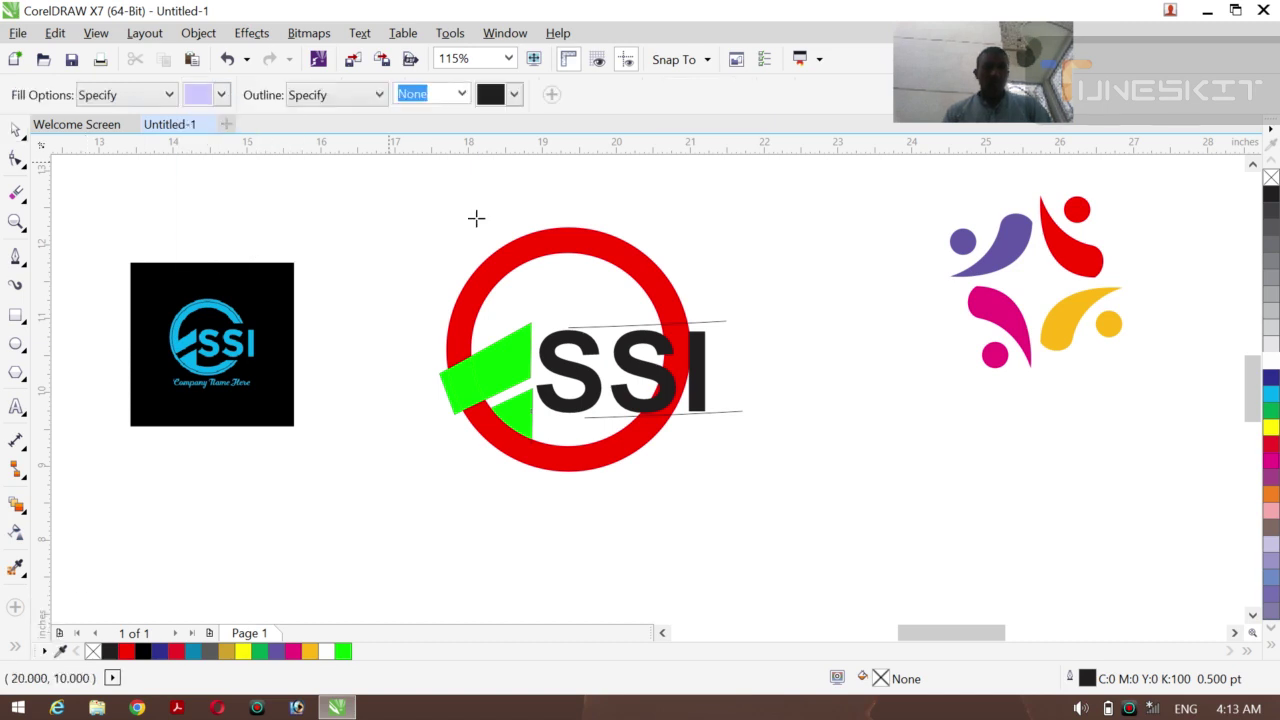
click(510, 251)
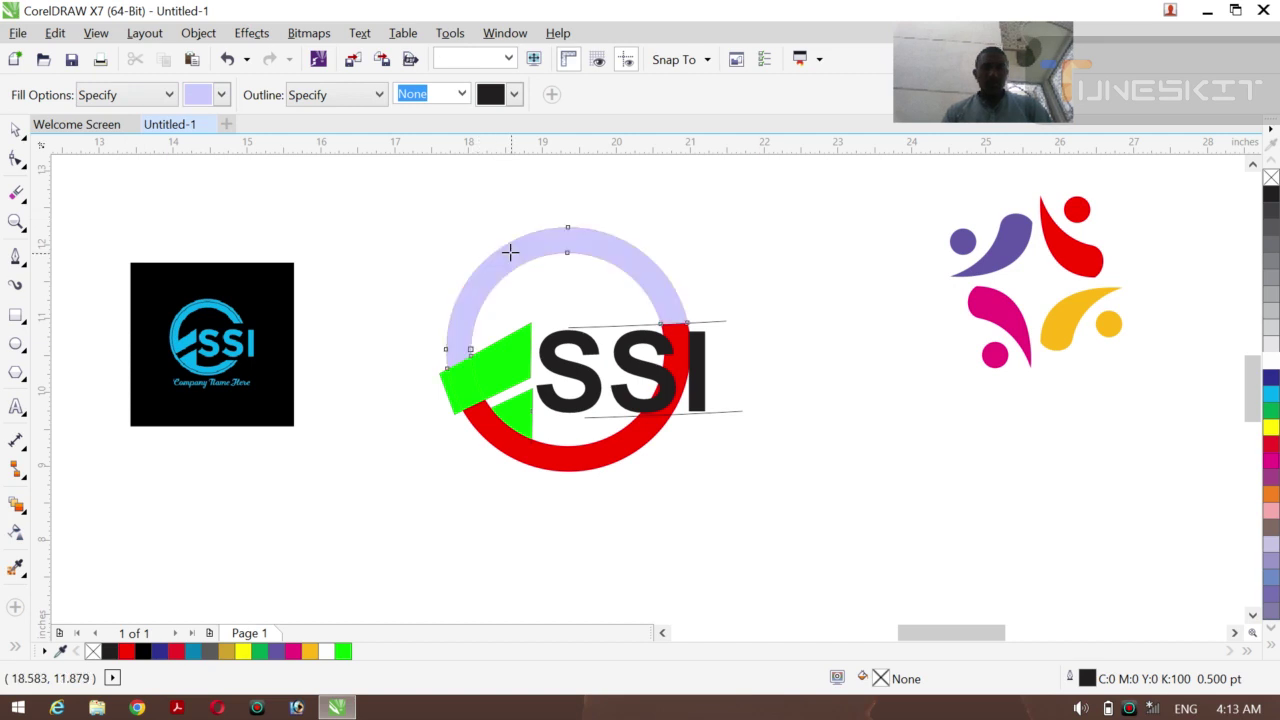
click(572, 458)
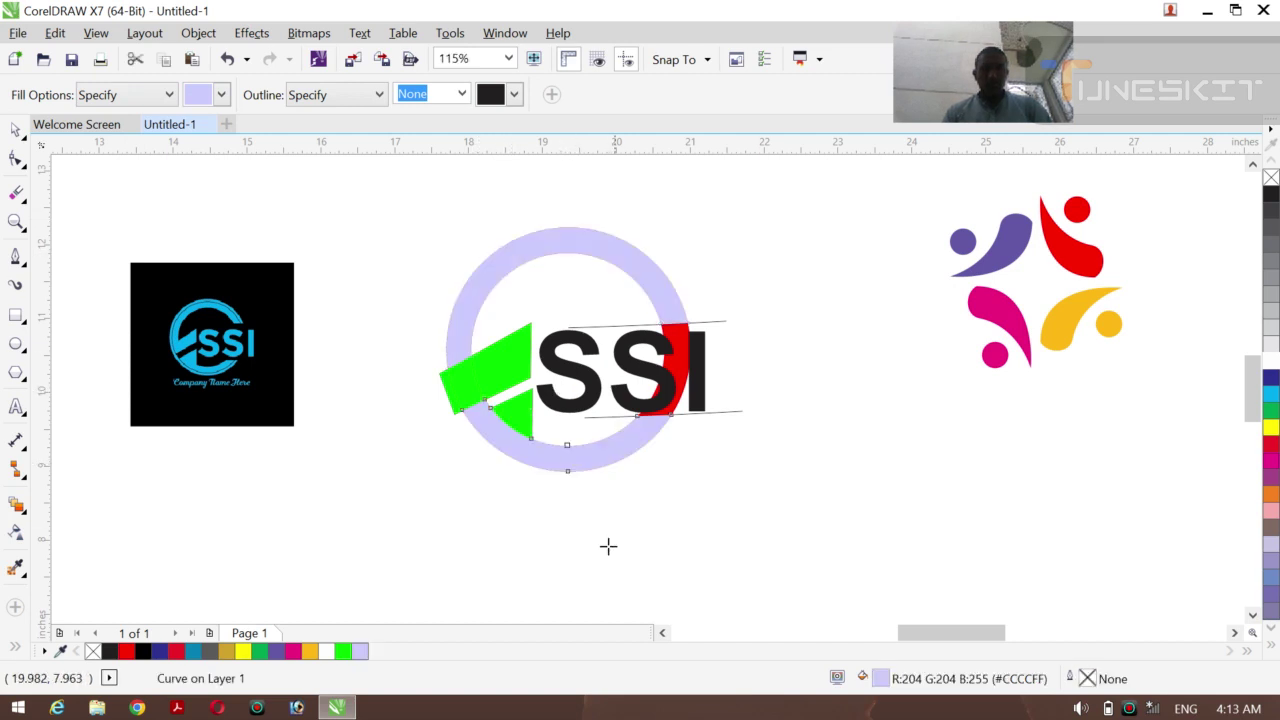
Recolour the SSI text cyan (C:100 M:0 Y:0 K:0)
click(23, 143)
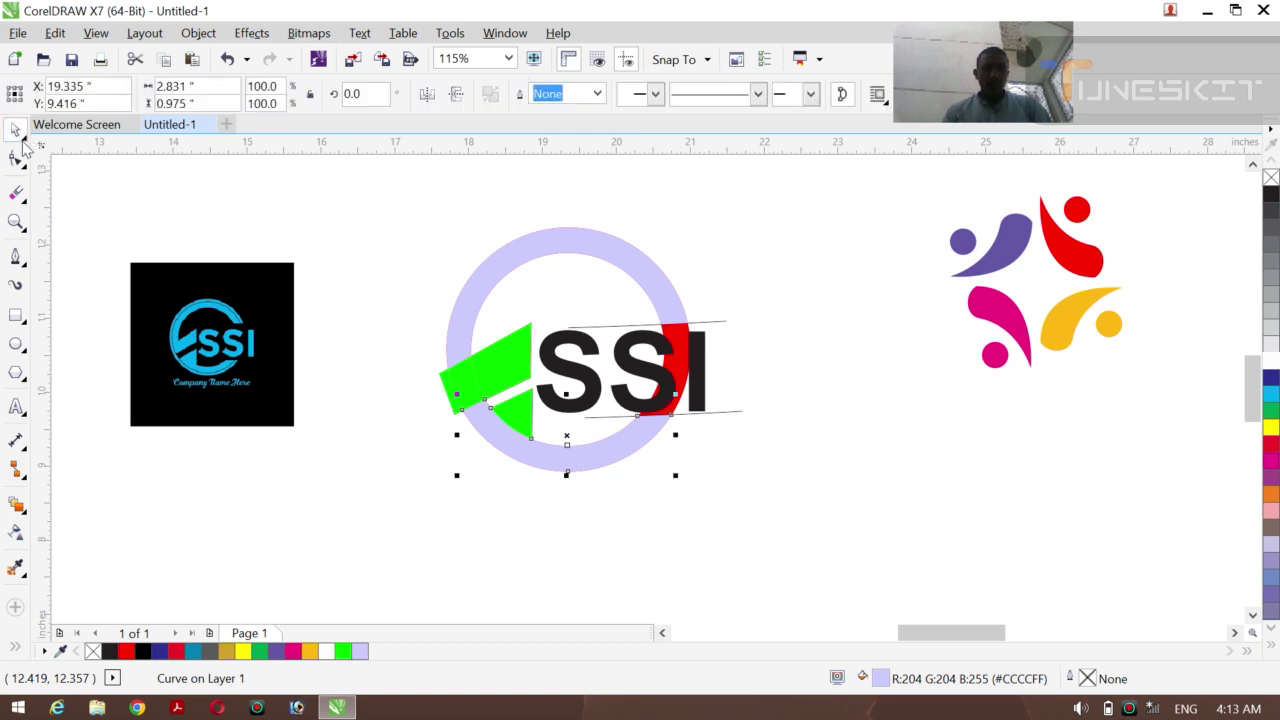
click(96, 173)
click(570, 370)
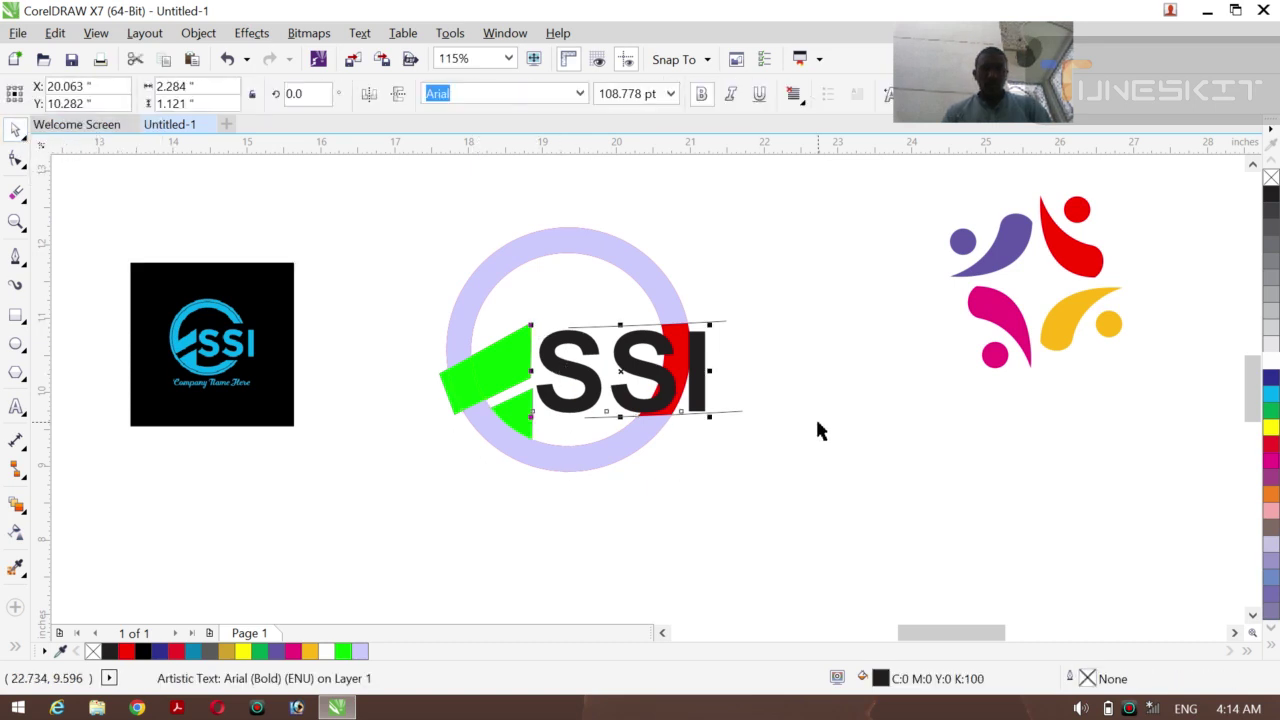
click(1270, 394)
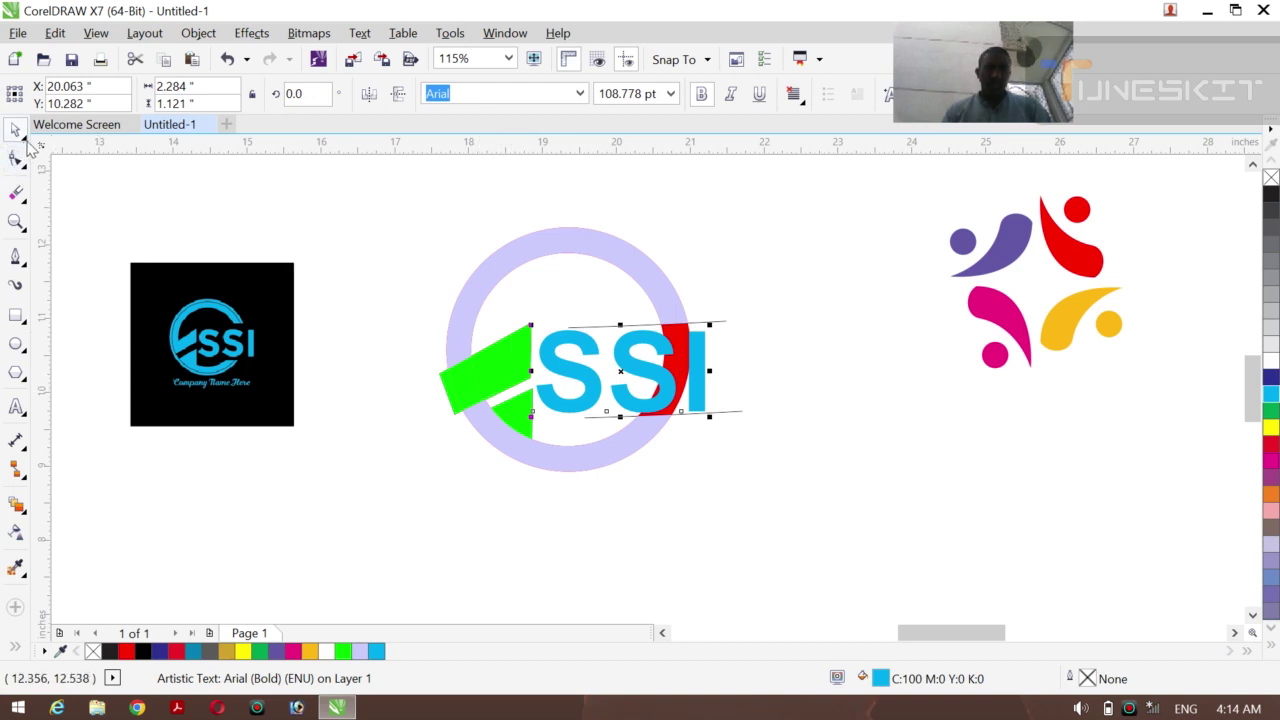
click(119, 197)
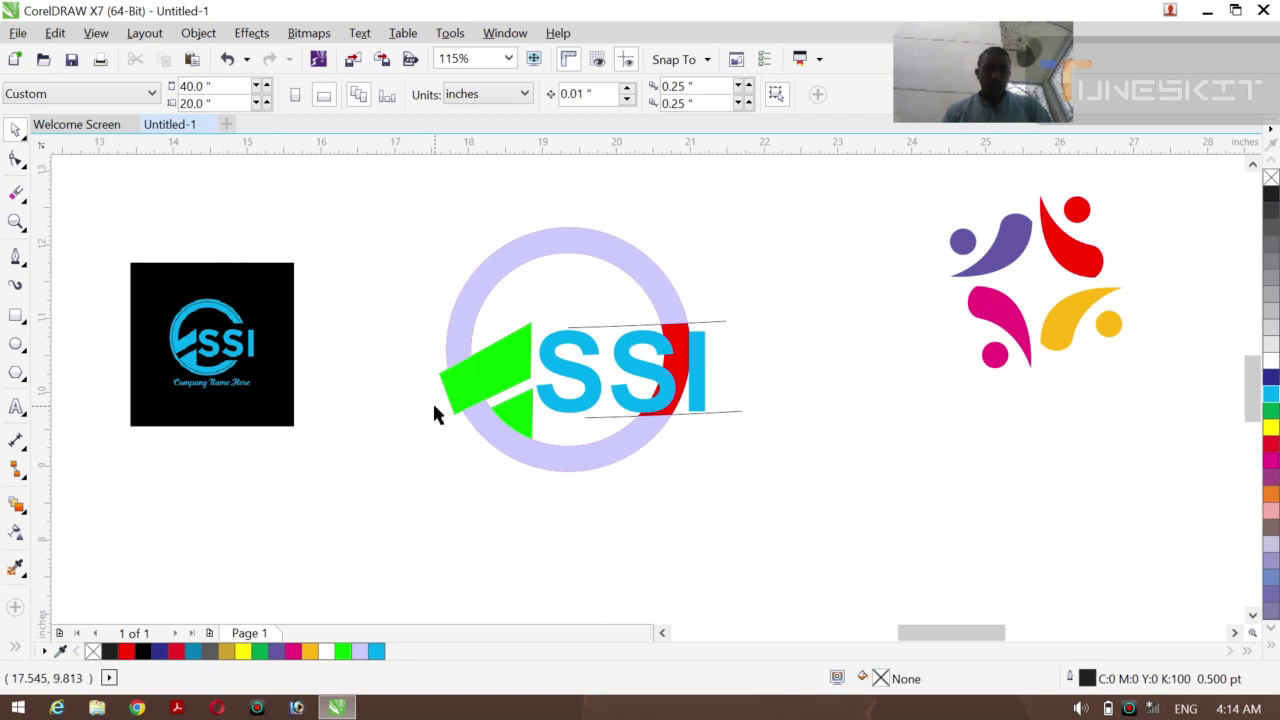
Enlarge the lower green wedge to about 0.9 by 1.1 inches so that it reaches the ring's outer edge
click(523, 425)
drag(488, 440, 462, 479)
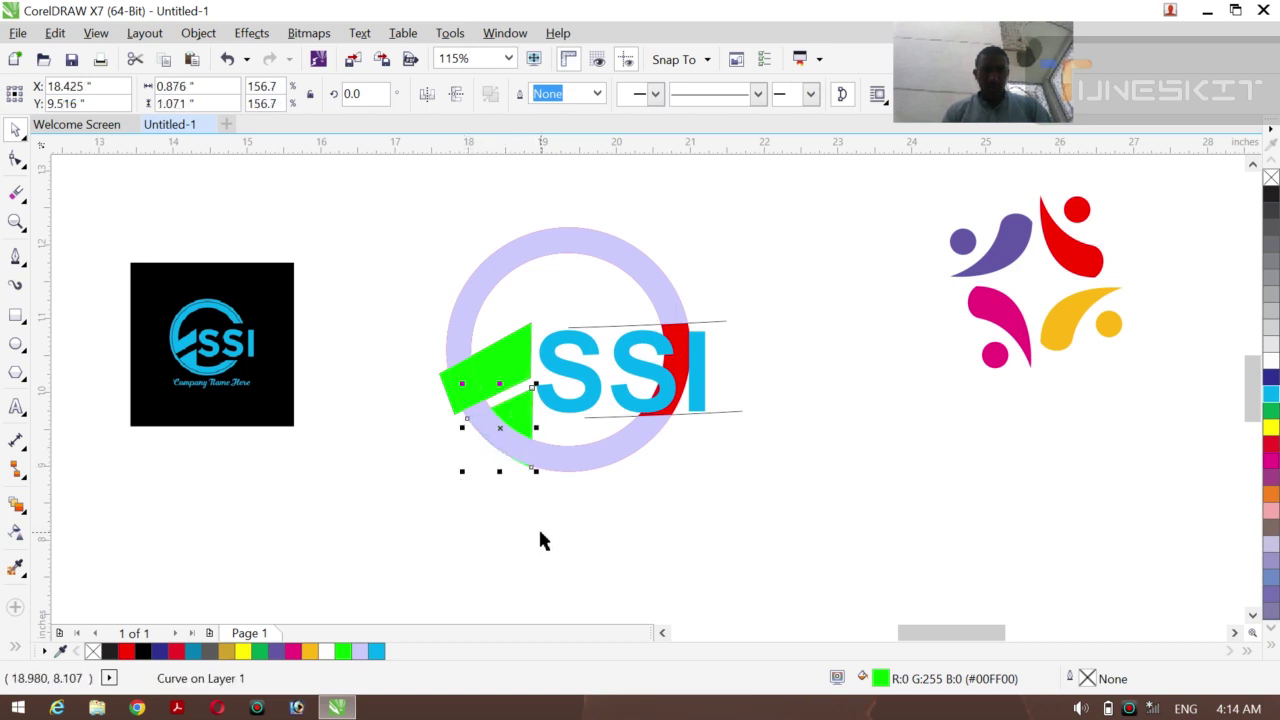
drag(460, 470, 458, 476)
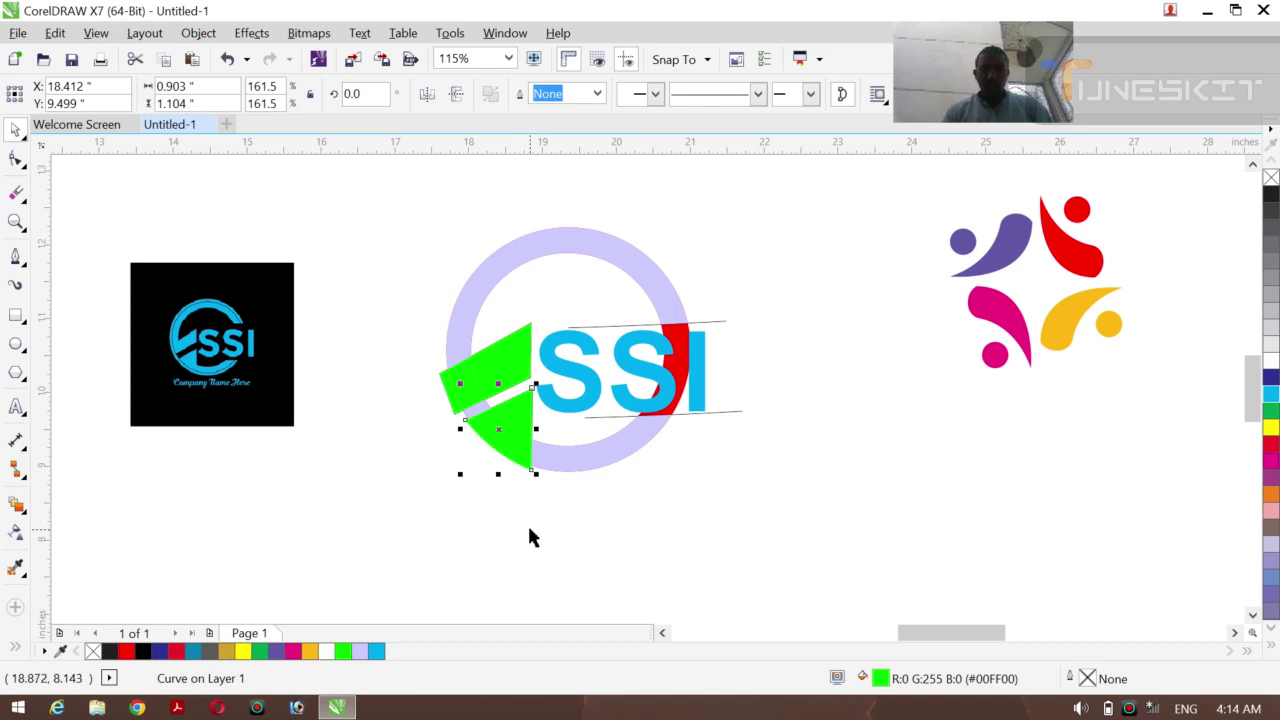
click(465, 507)
click(506, 447)
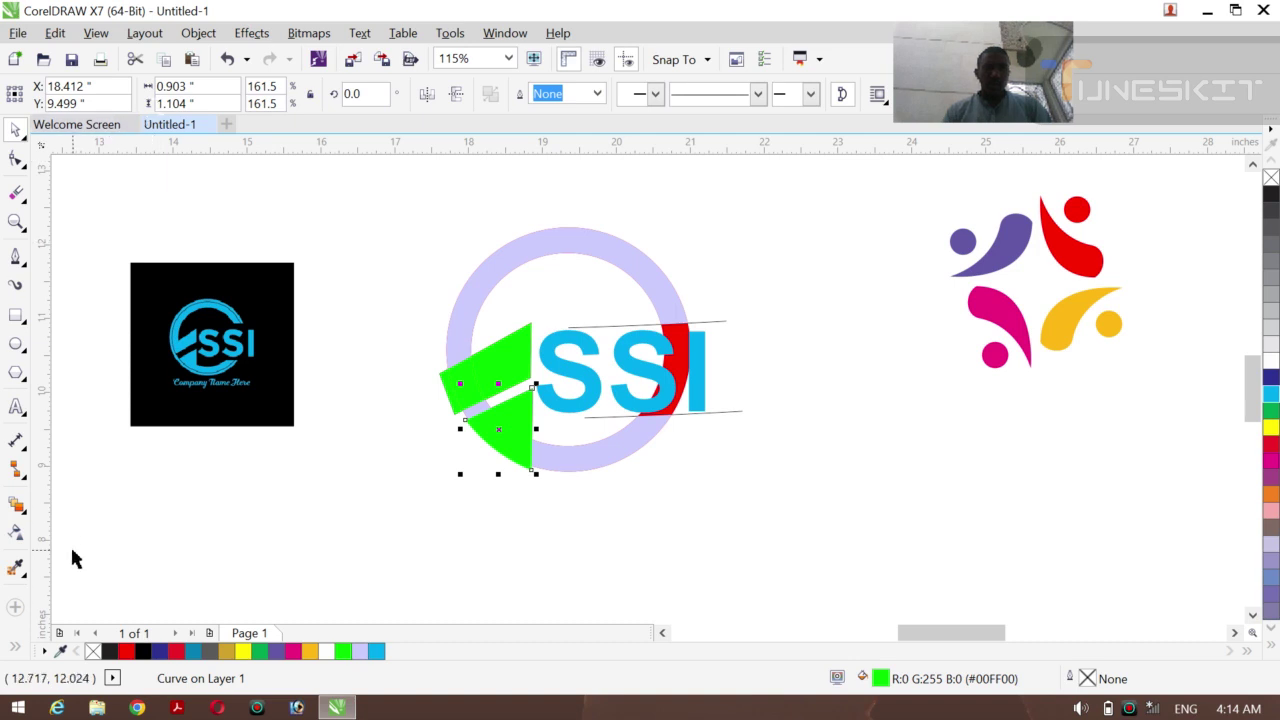
Smart-fill the lower wedge and the ring's lower and upper arcs with medium green (#339966)
click(18, 648)
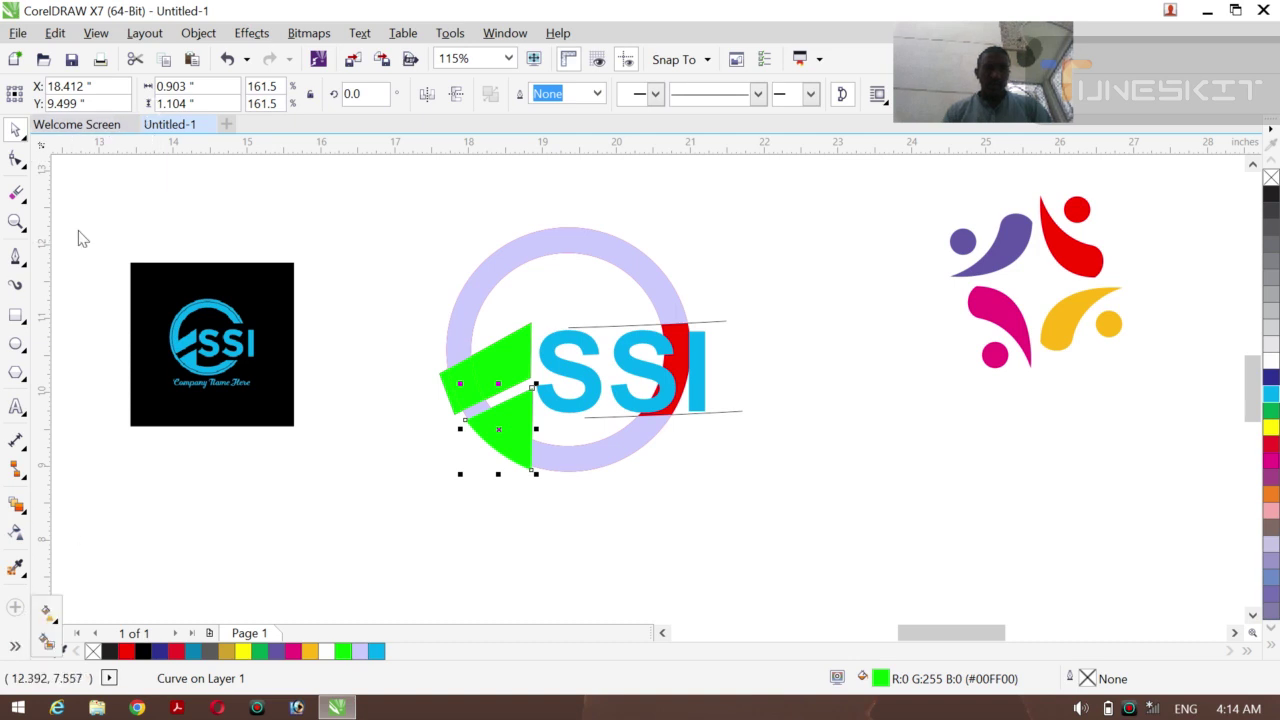
click(45, 643)
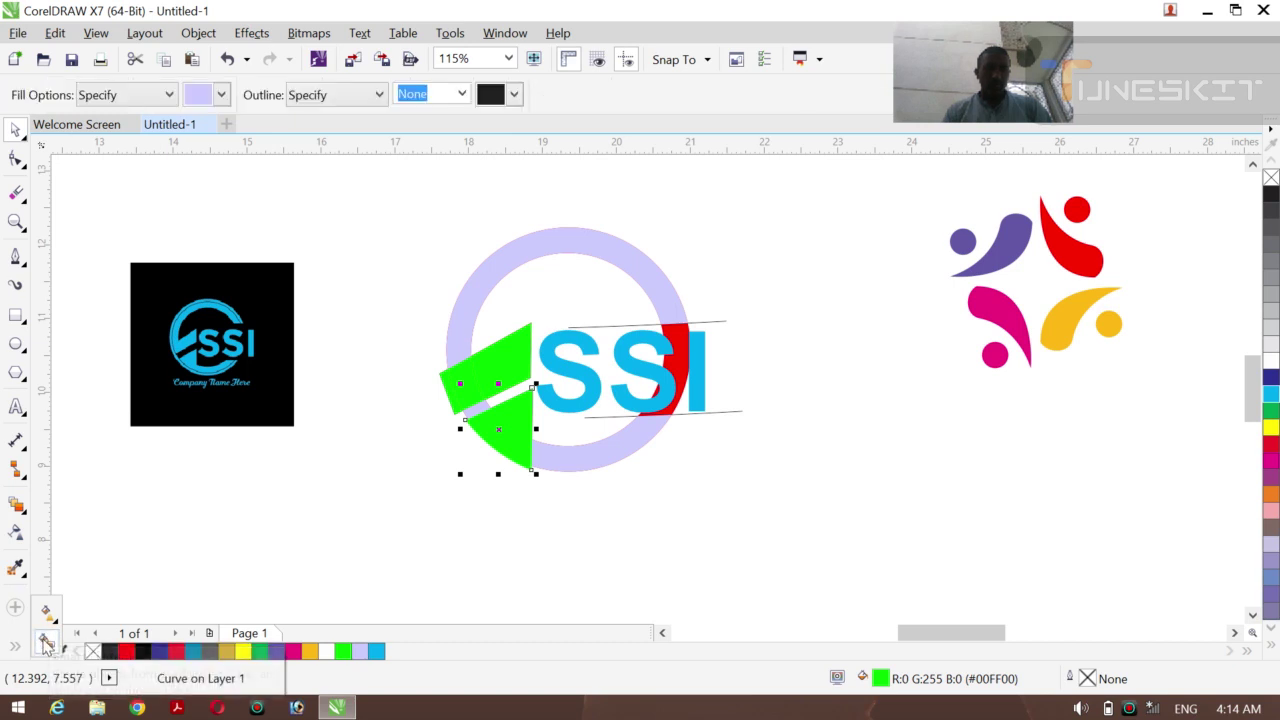
click(220, 95)
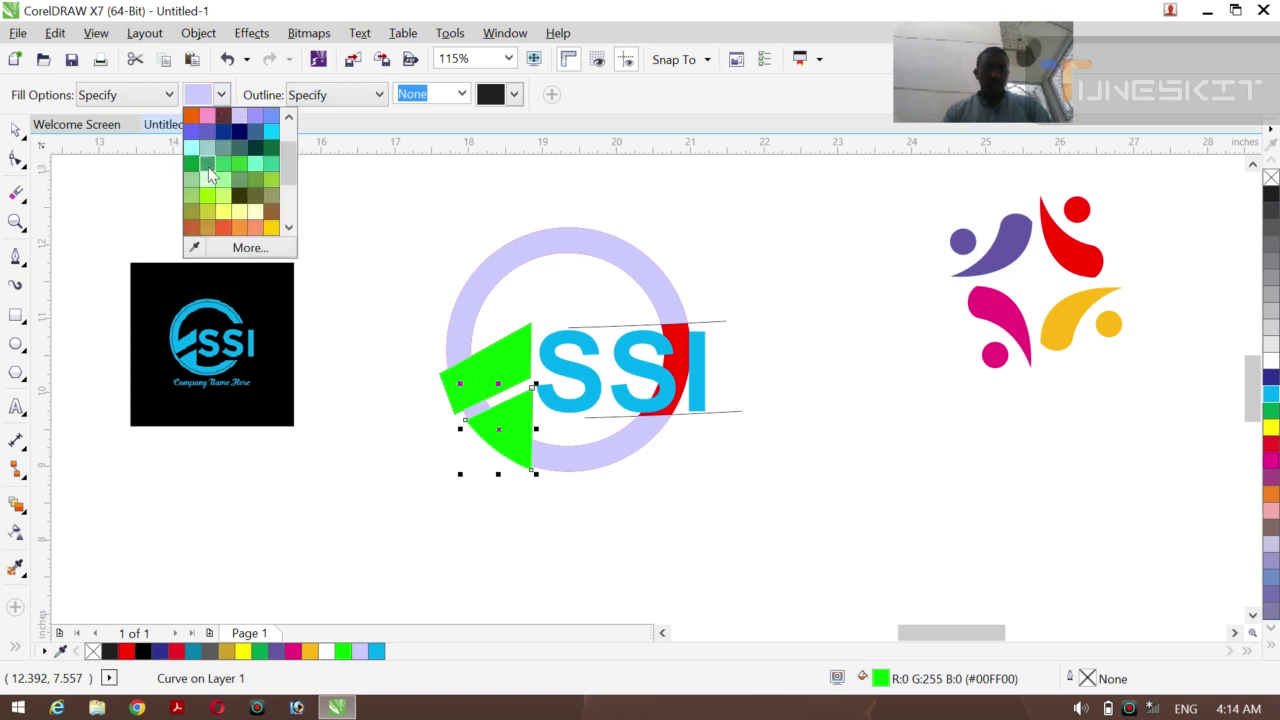
click(208, 166)
click(521, 413)
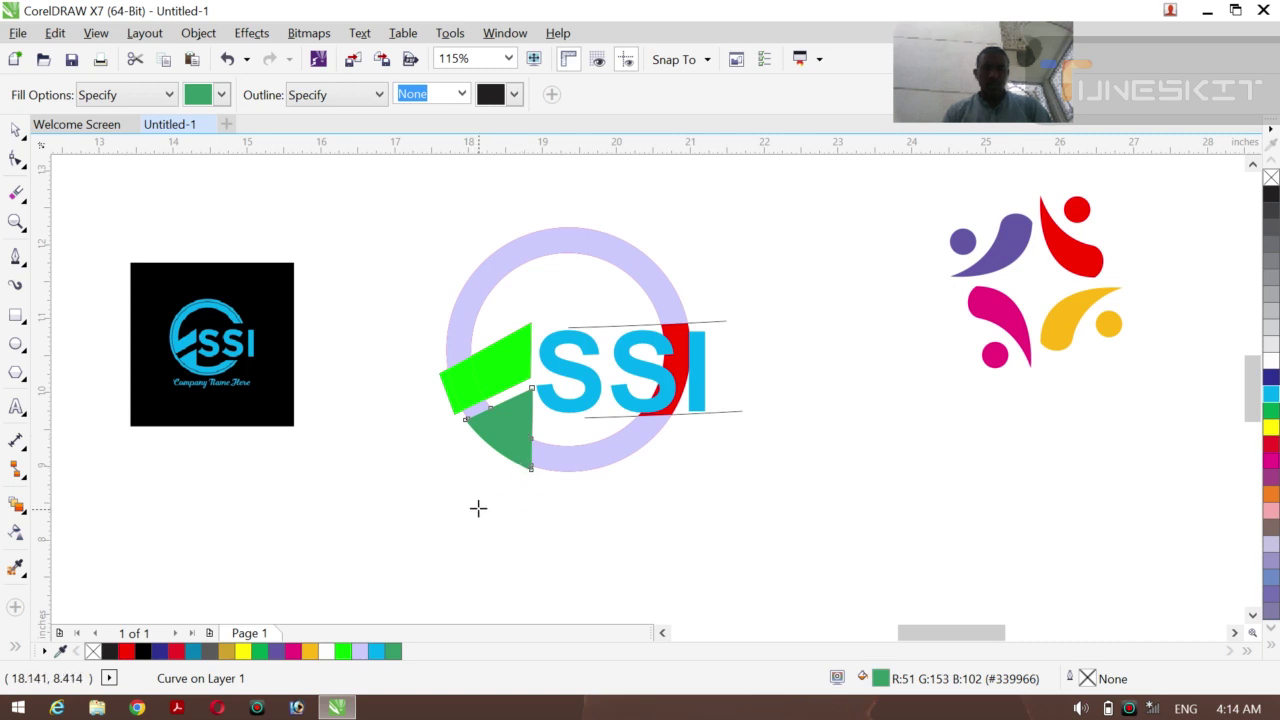
click(552, 467)
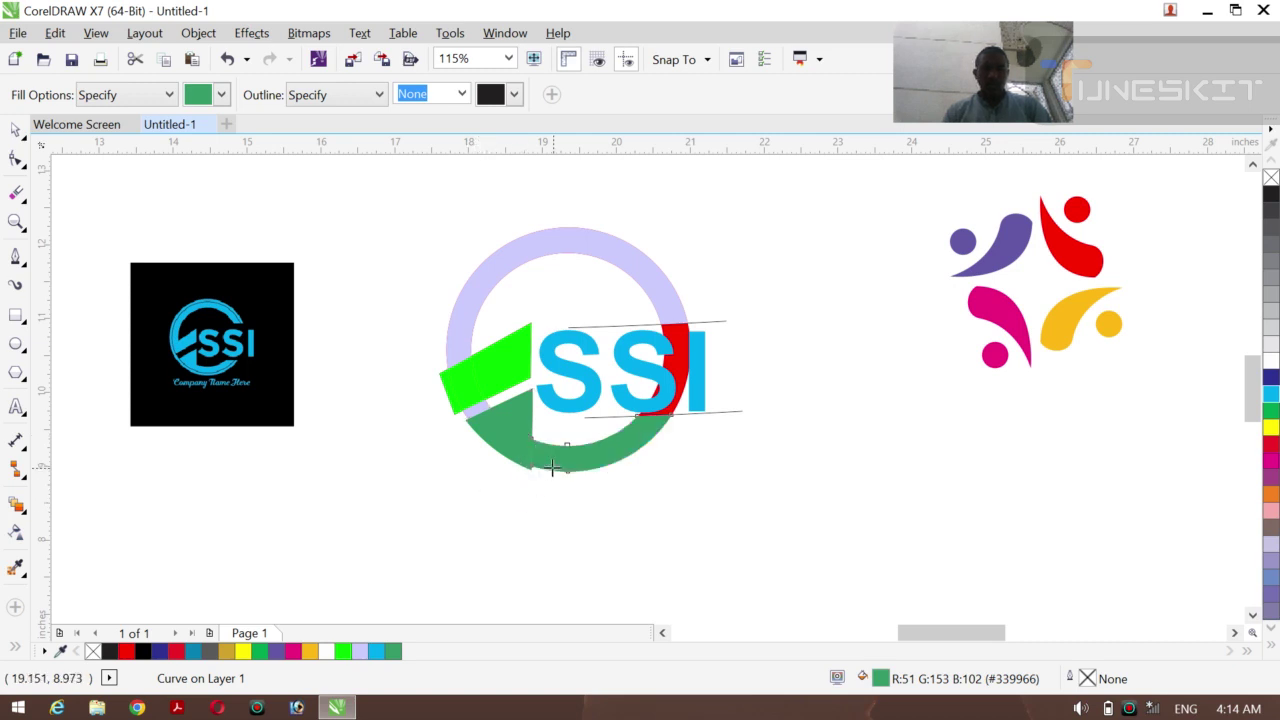
click(472, 313)
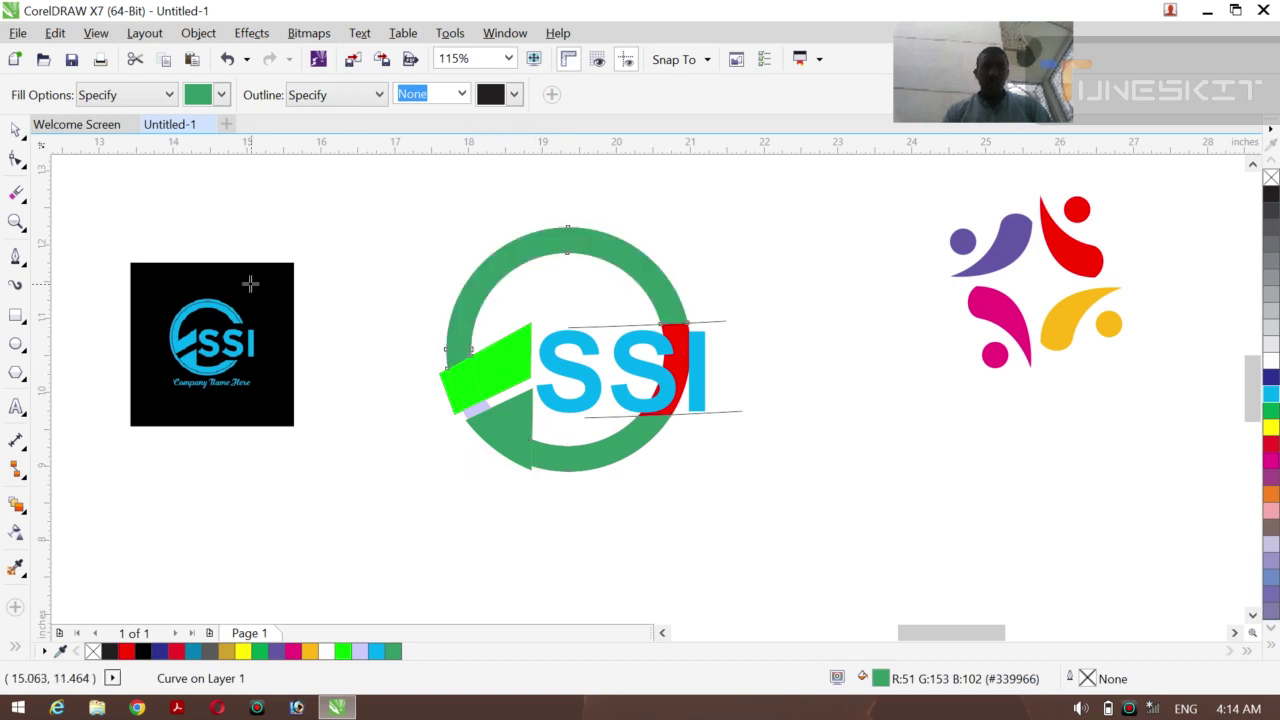
Weld the two bright green pieces of the upper slanted bar into one shape
click(28, 145)
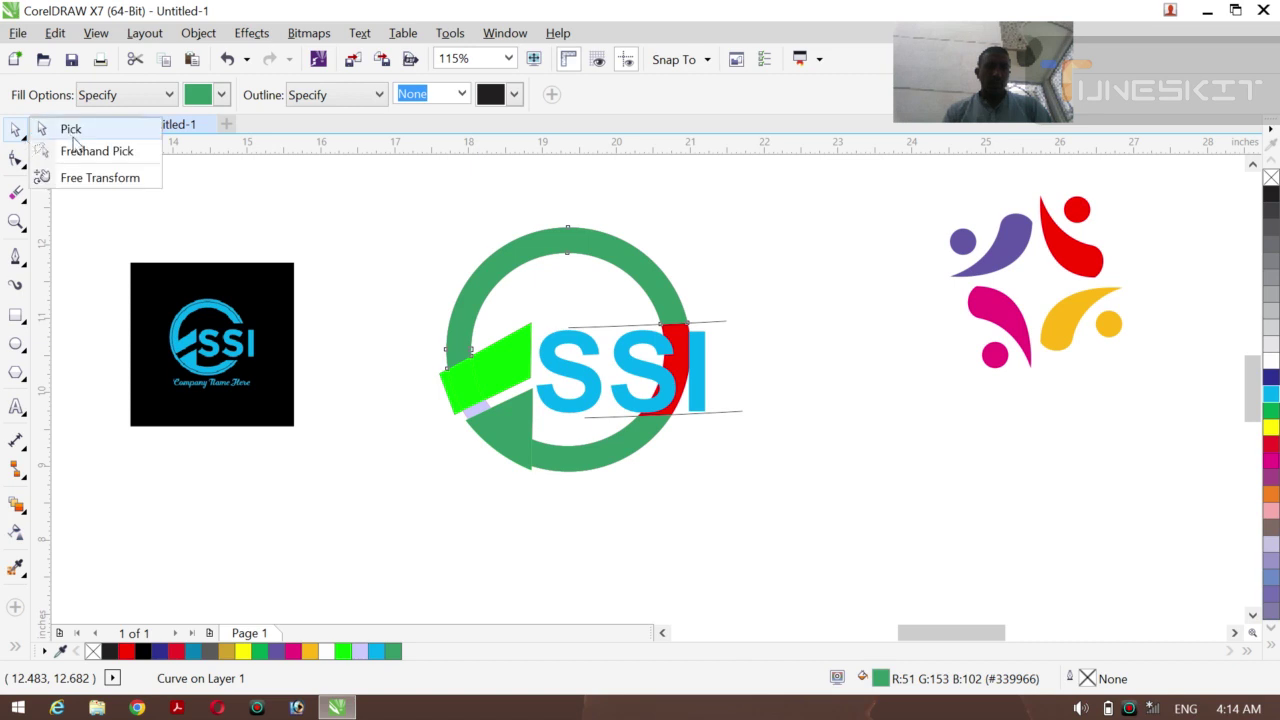
click(60, 126)
click(132, 165)
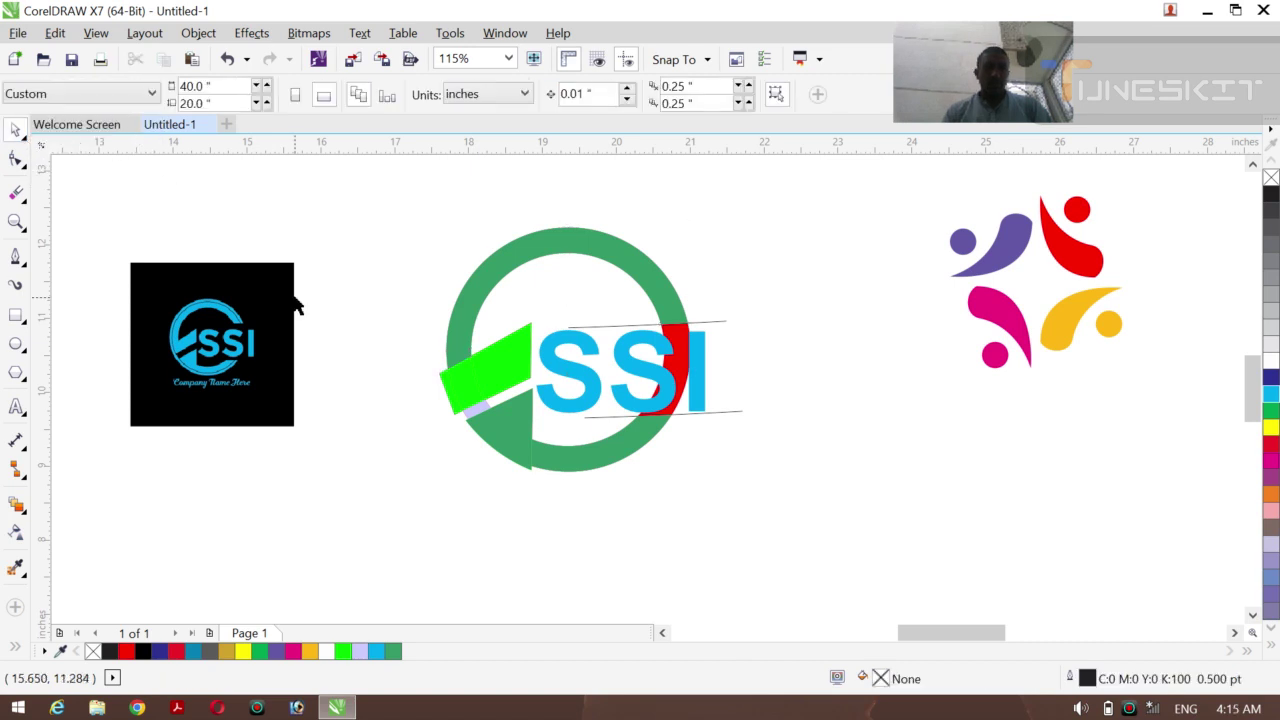
click(519, 375)
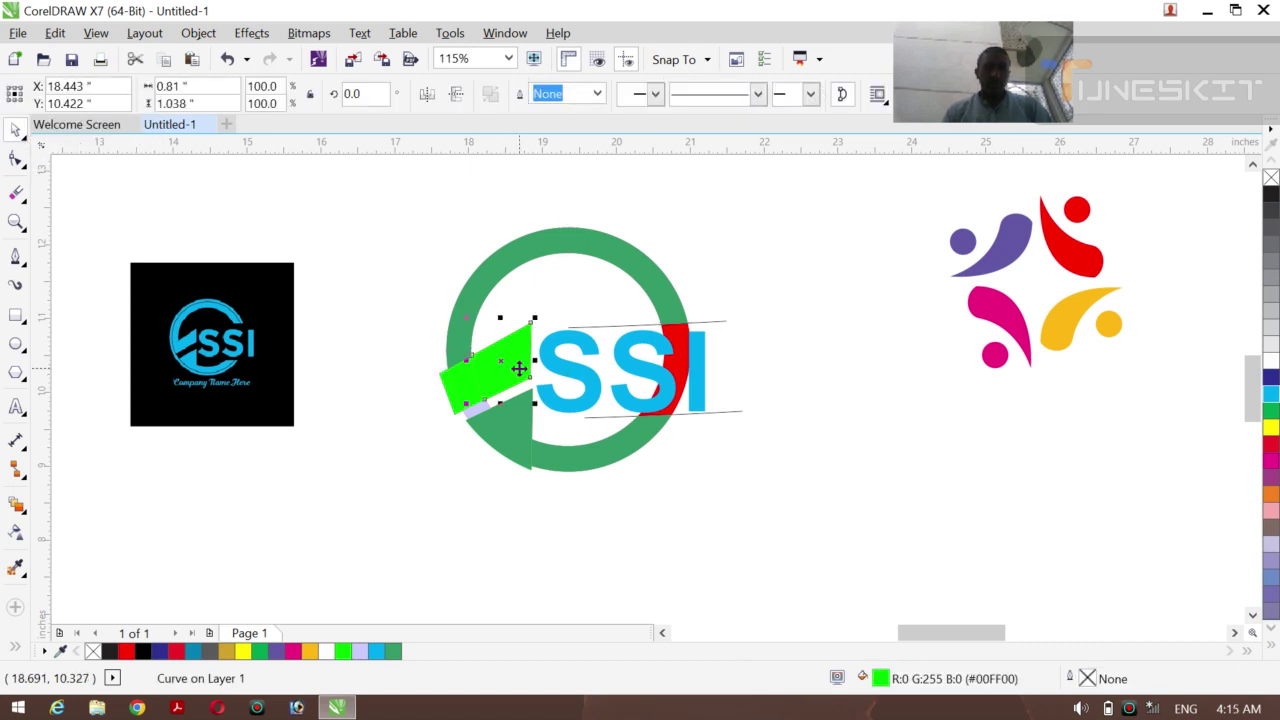
shift+click(468, 393)
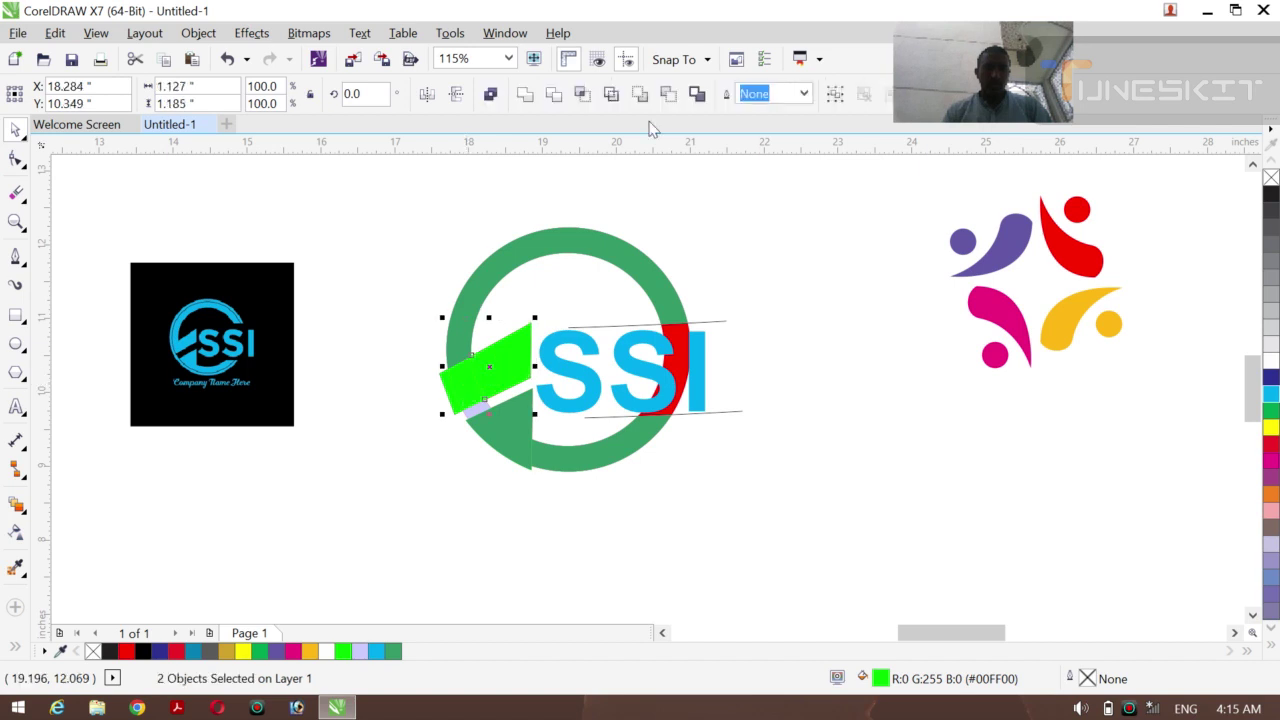
click(537, 99)
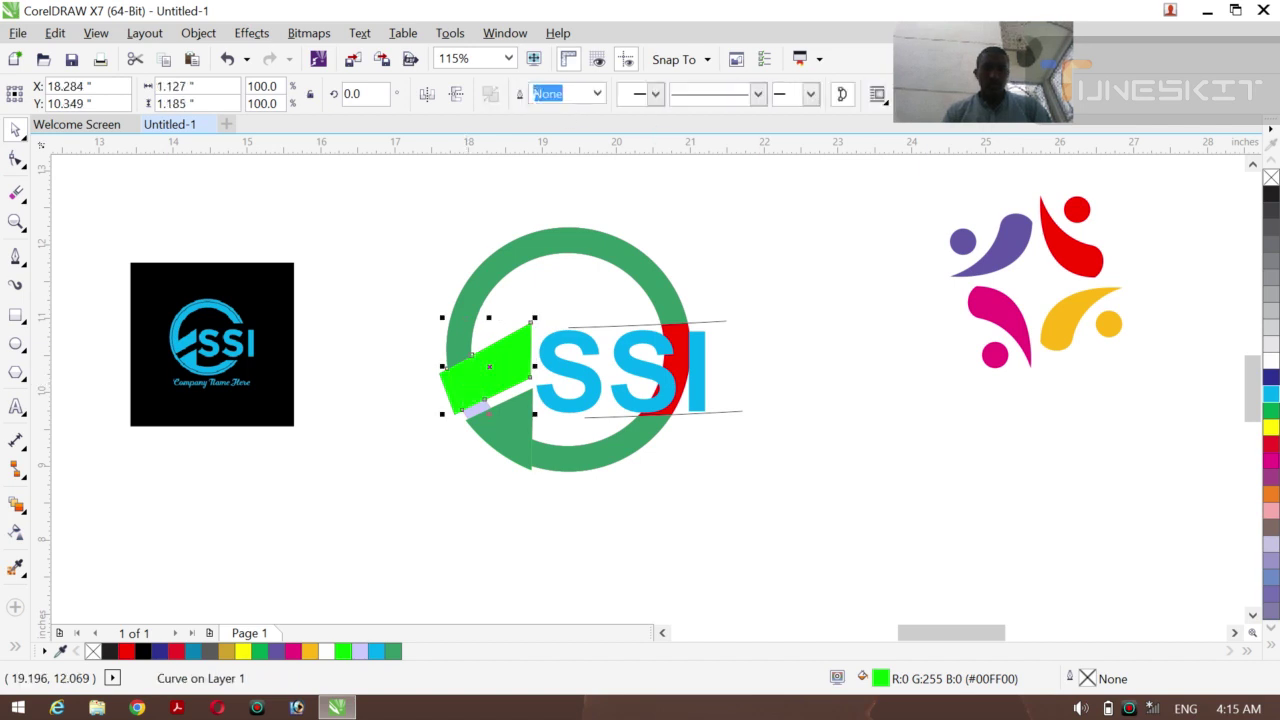
Delete the bright green overhang outside the ring and the leftover bar outline beneath it
click(403, 280)
click(441, 378)
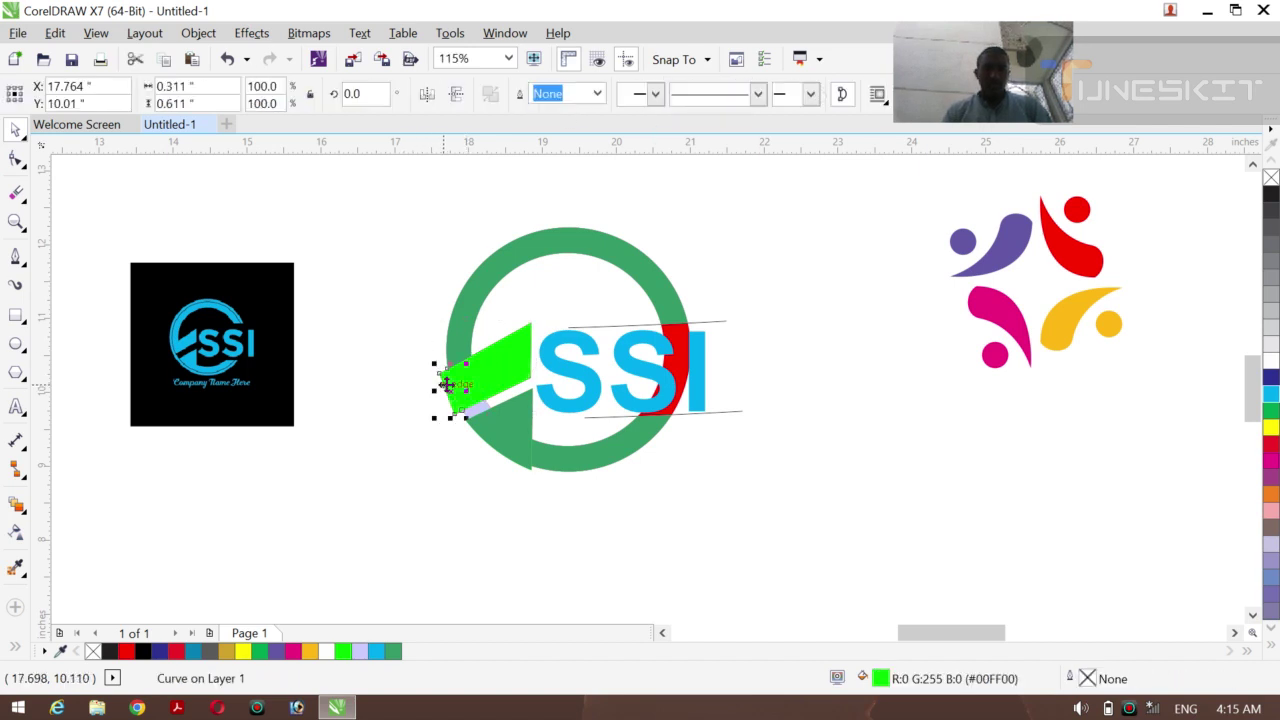
key(Escape)
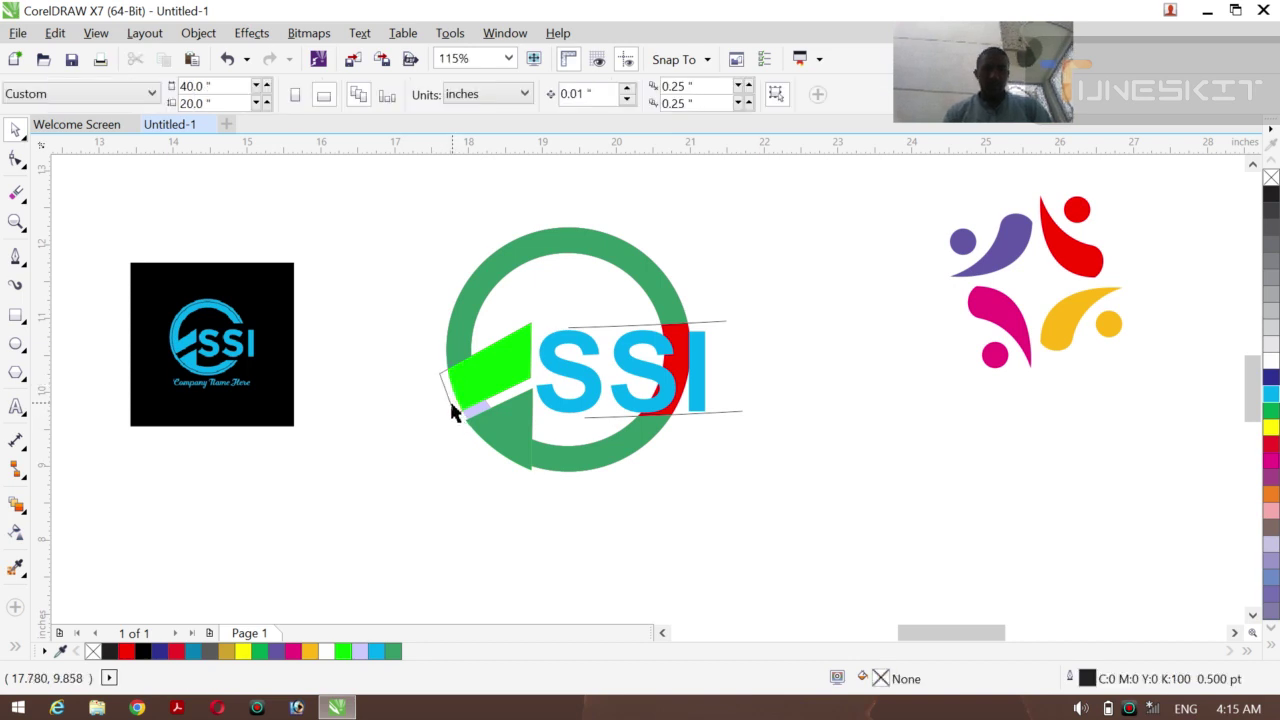
click(451, 410)
key(Escape)
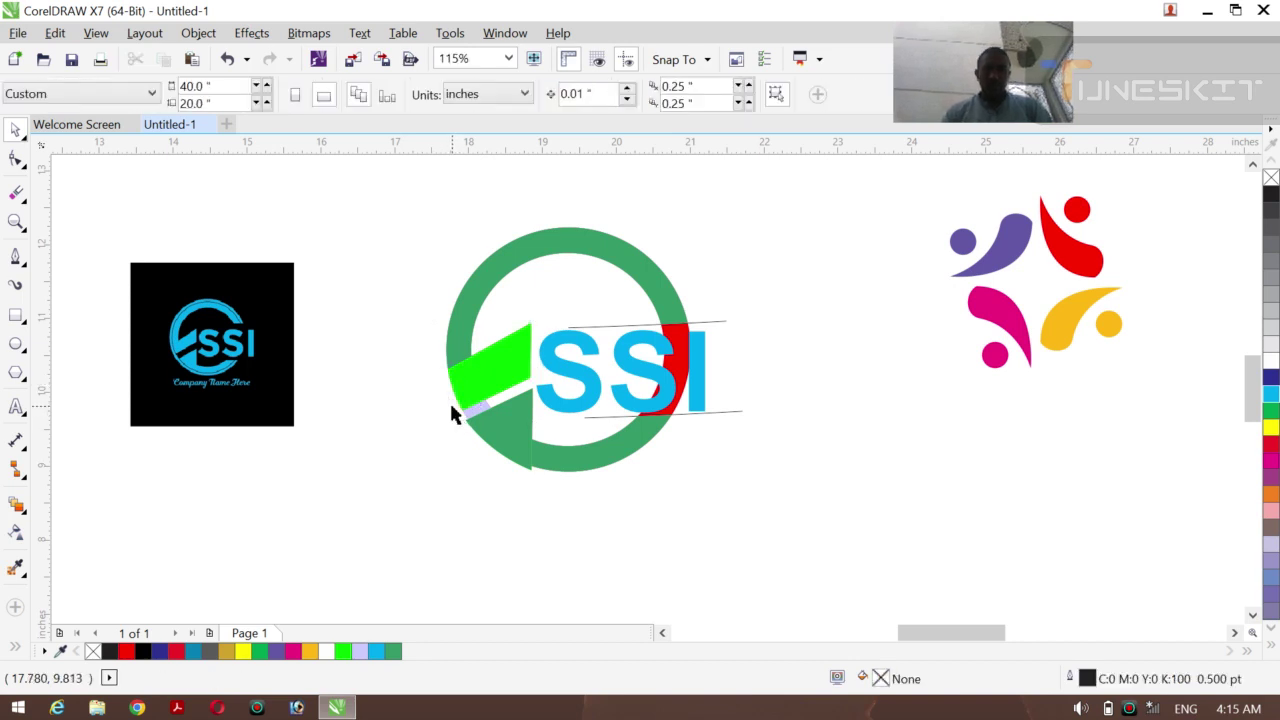
Delete the leftover lavender lower arc and the original red ring beneath the green shapes
click(481, 410)
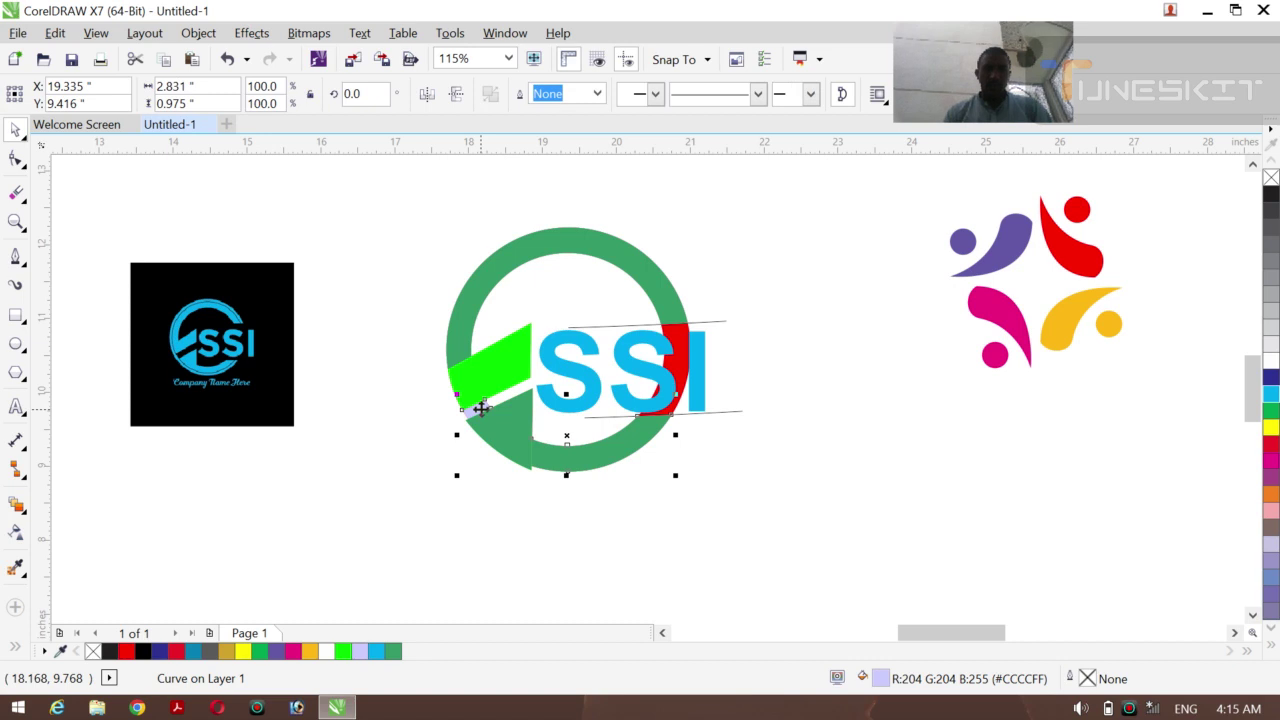
key(Escape)
click(480, 410)
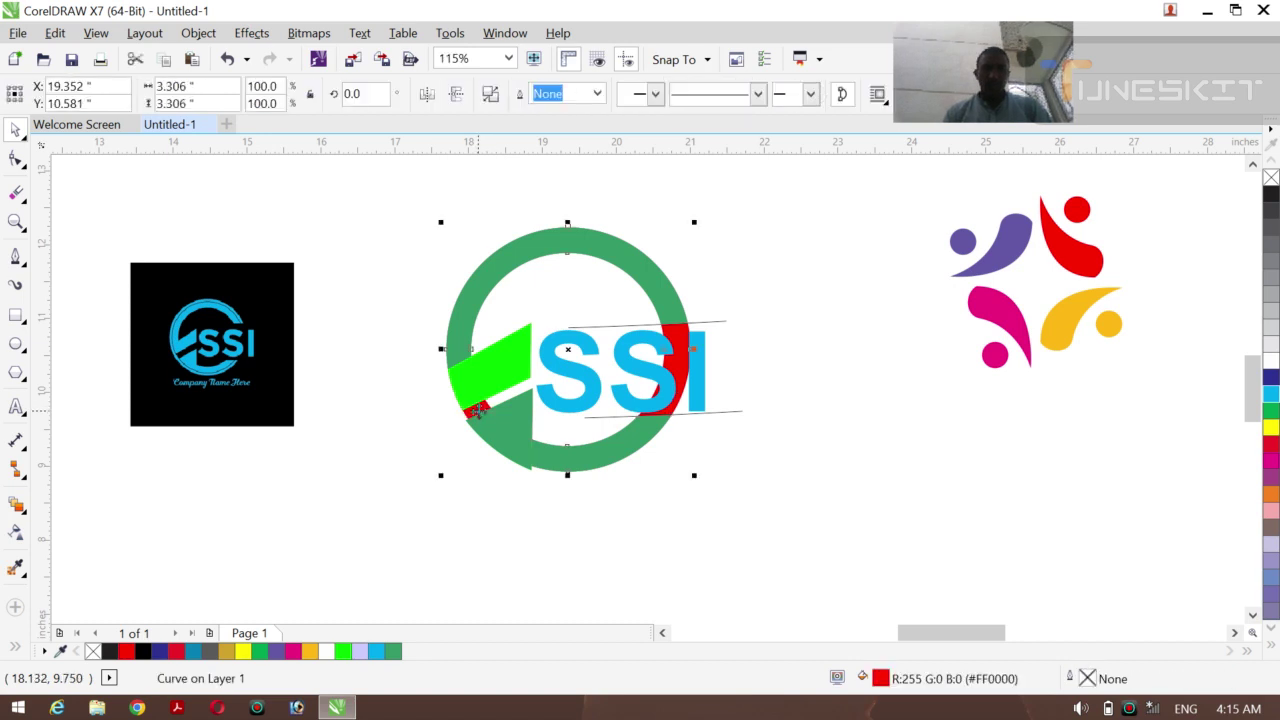
key(Delete)
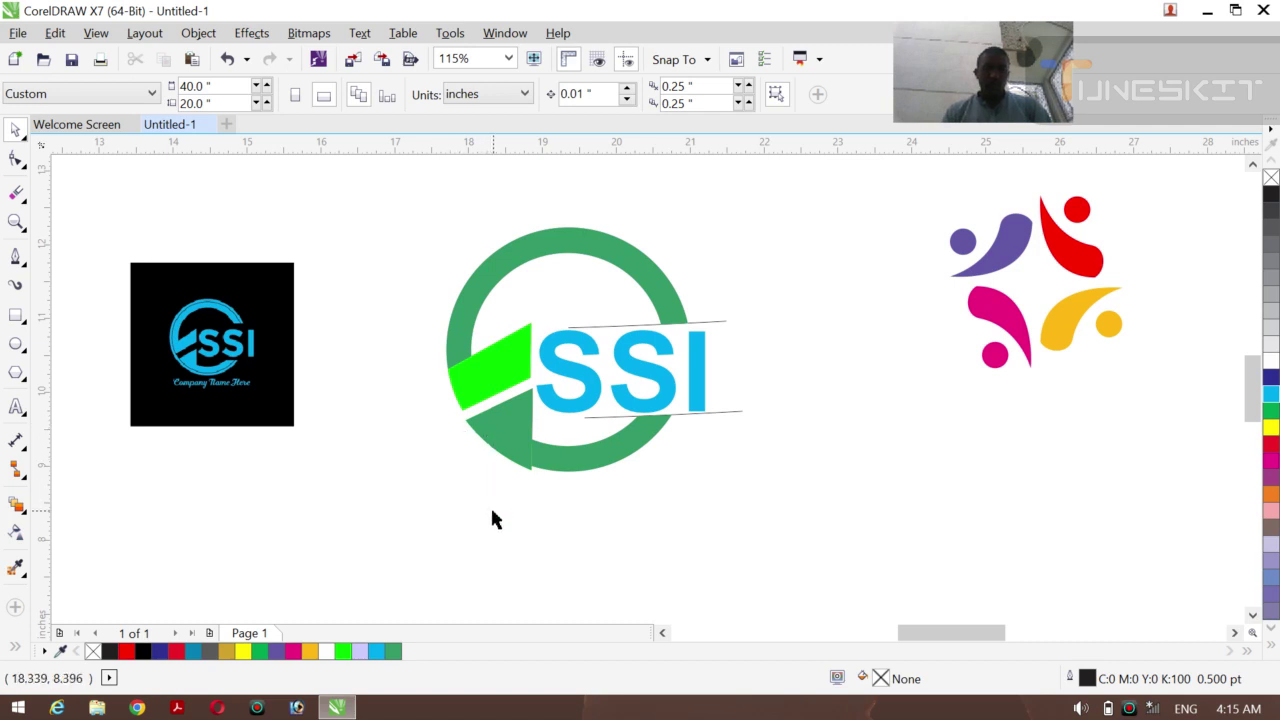
Try welding the lower green wedge to the ring's lower arc, and undo the weld
click(520, 412)
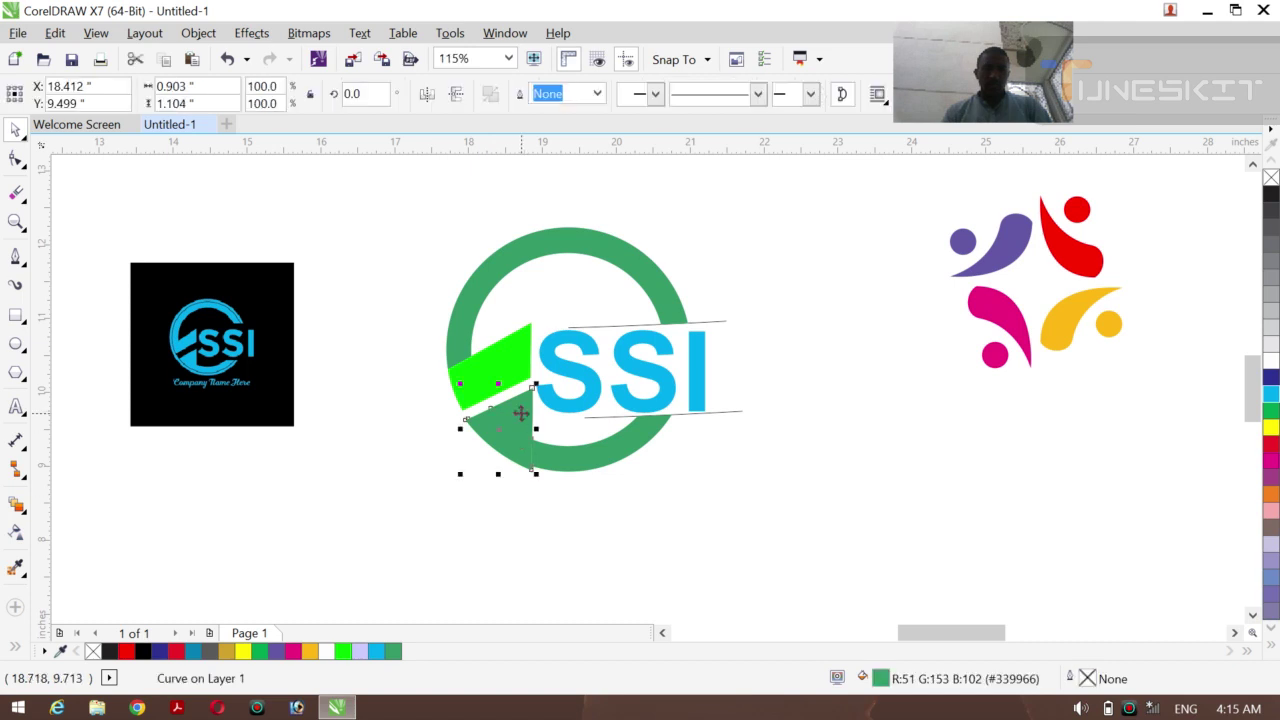
shift+click(545, 458)
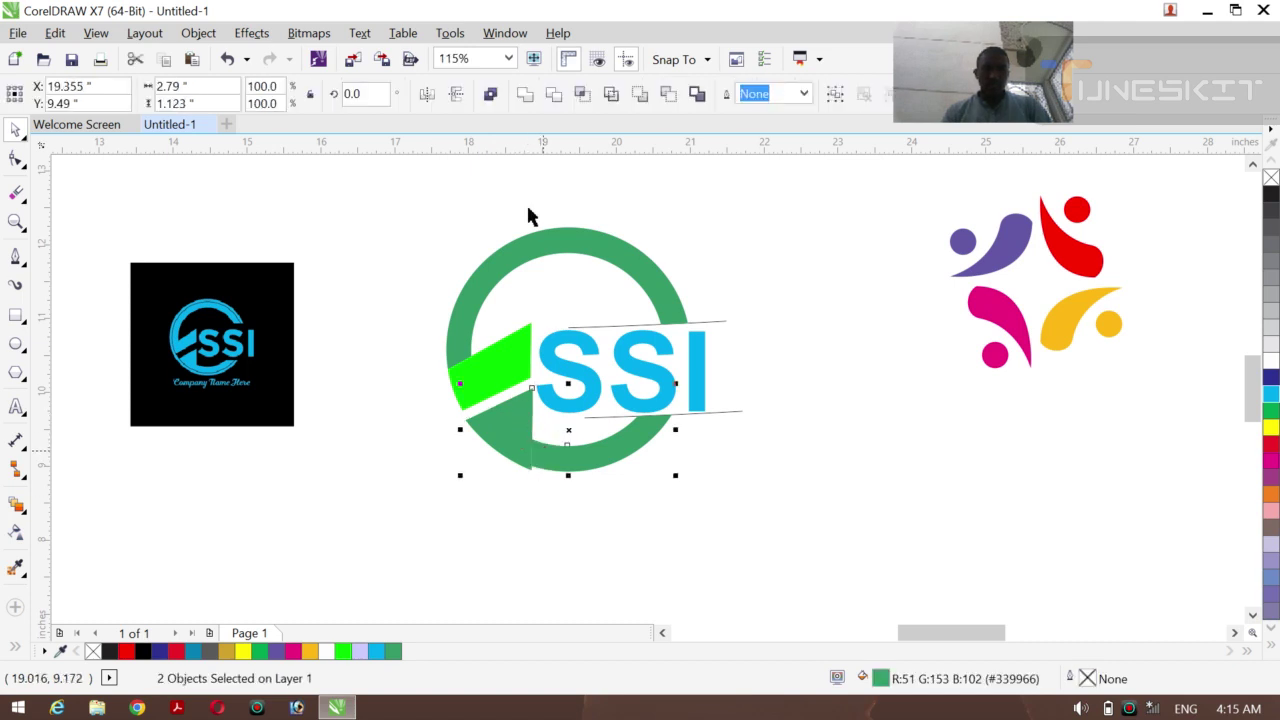
click(525, 95)
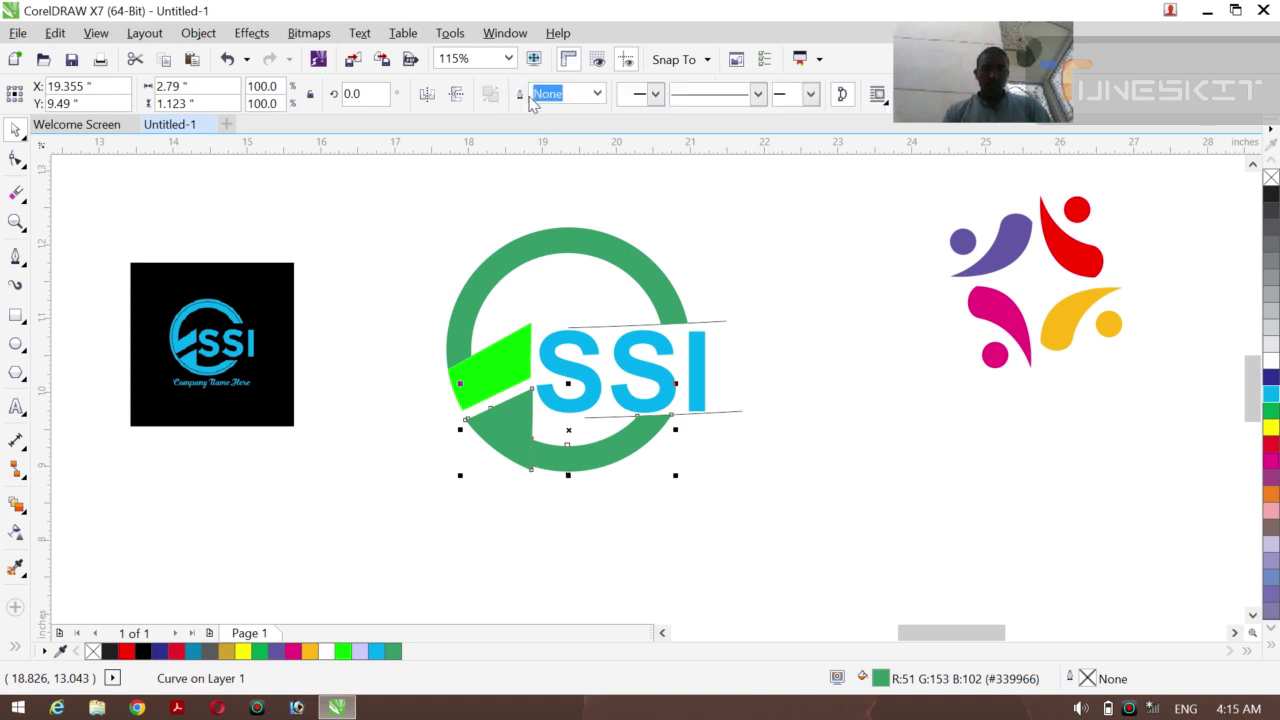
click(408, 397)
key(ctrl+z)
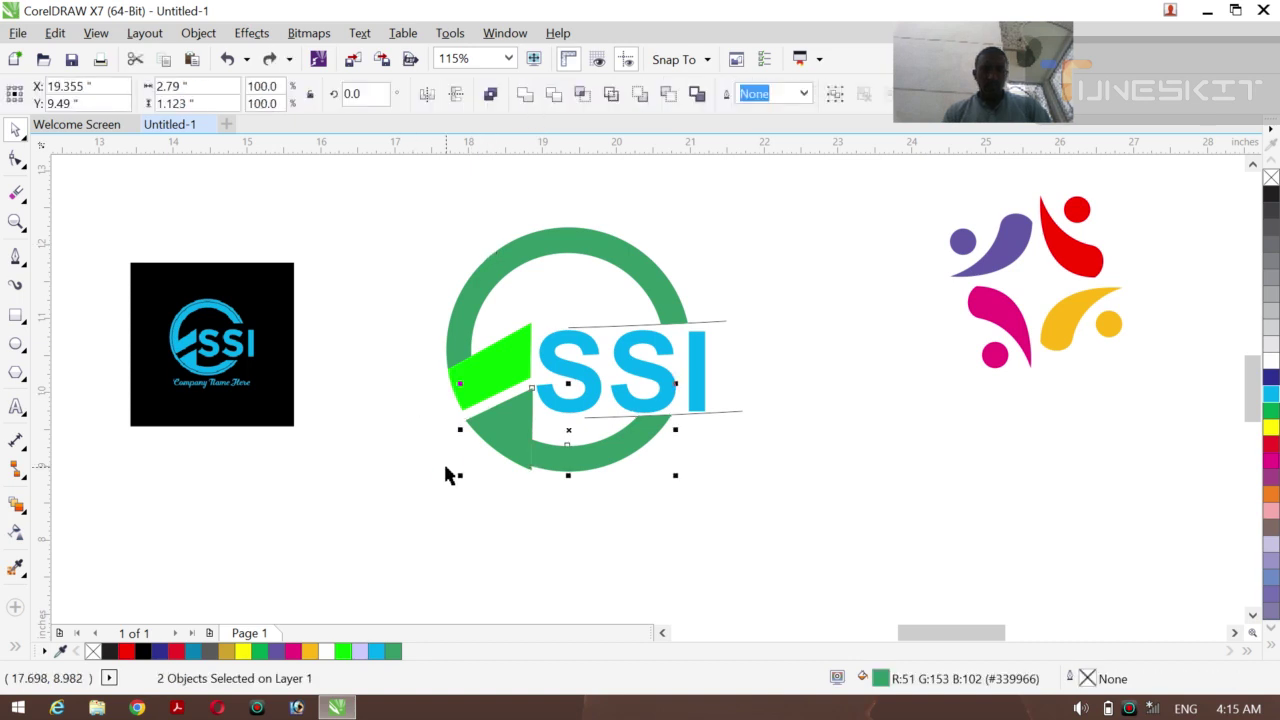
click(439, 480)
Reshape the lower green wedge by pulling its bottom and outer corner nodes slightly inward to follow the ring's outer edge
click(493, 440)
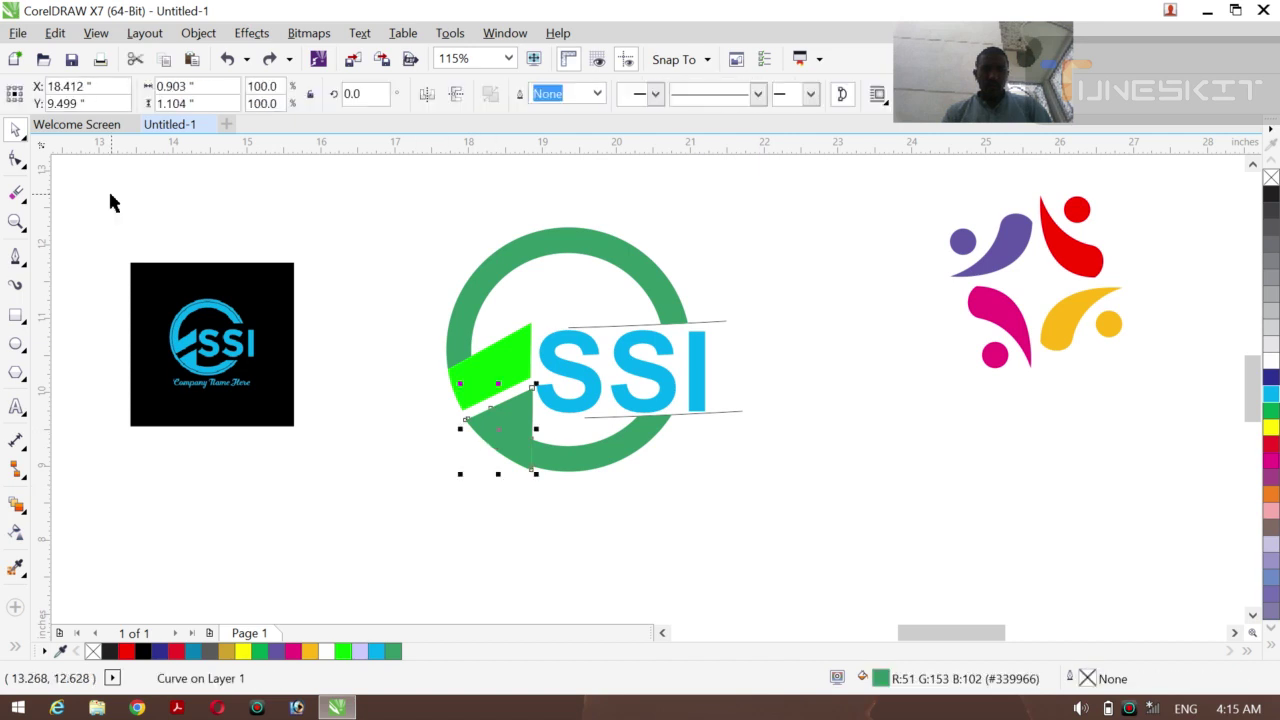
click(16, 158)
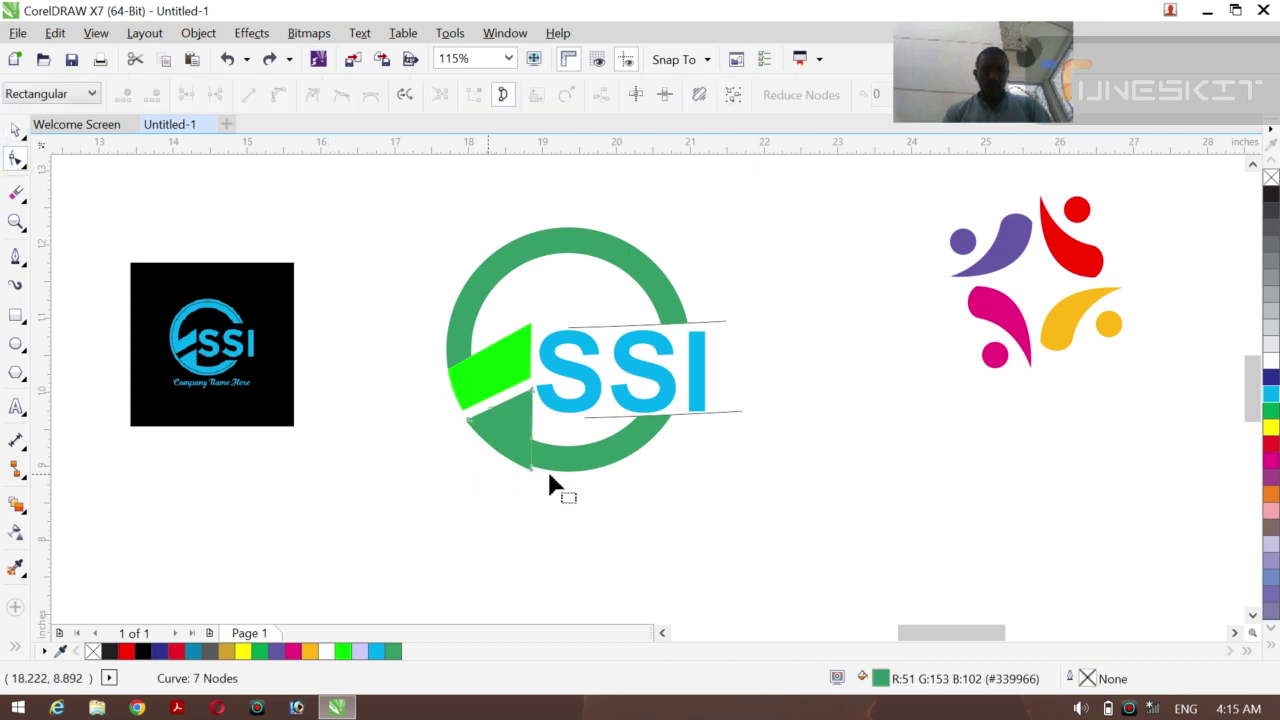
drag(532, 476, 531, 474)
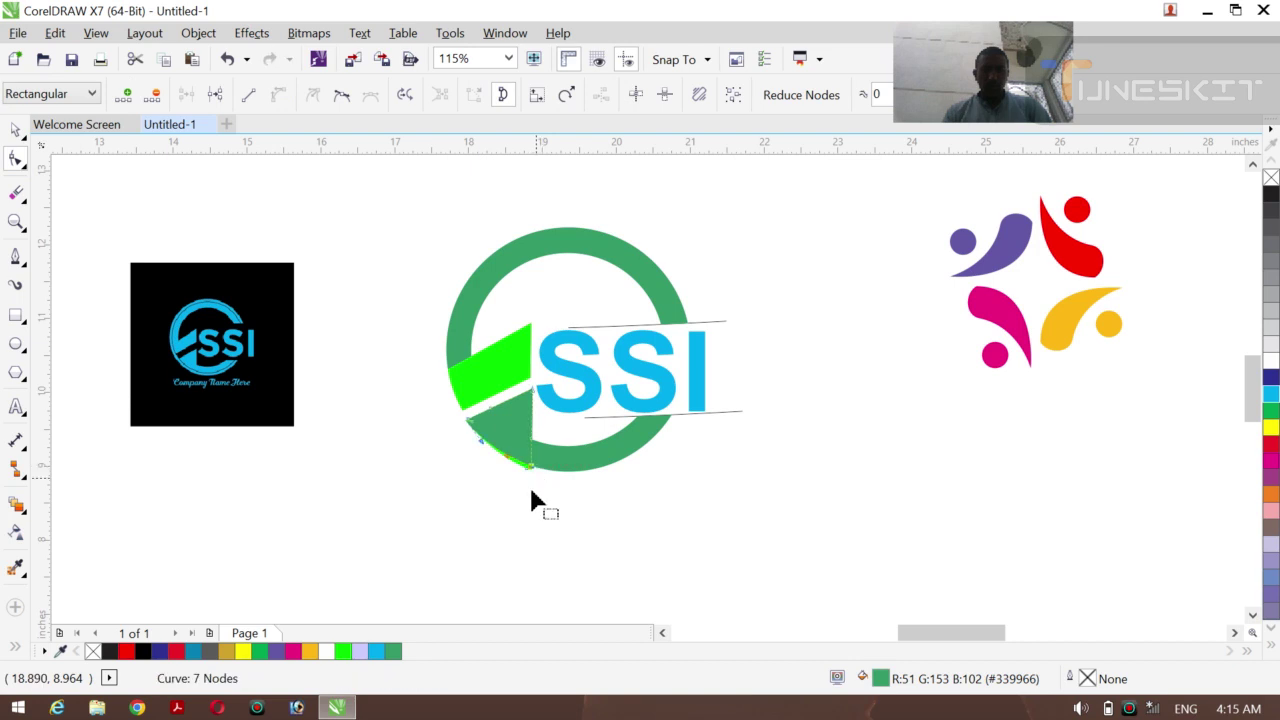
click(468, 420)
click(470, 424)
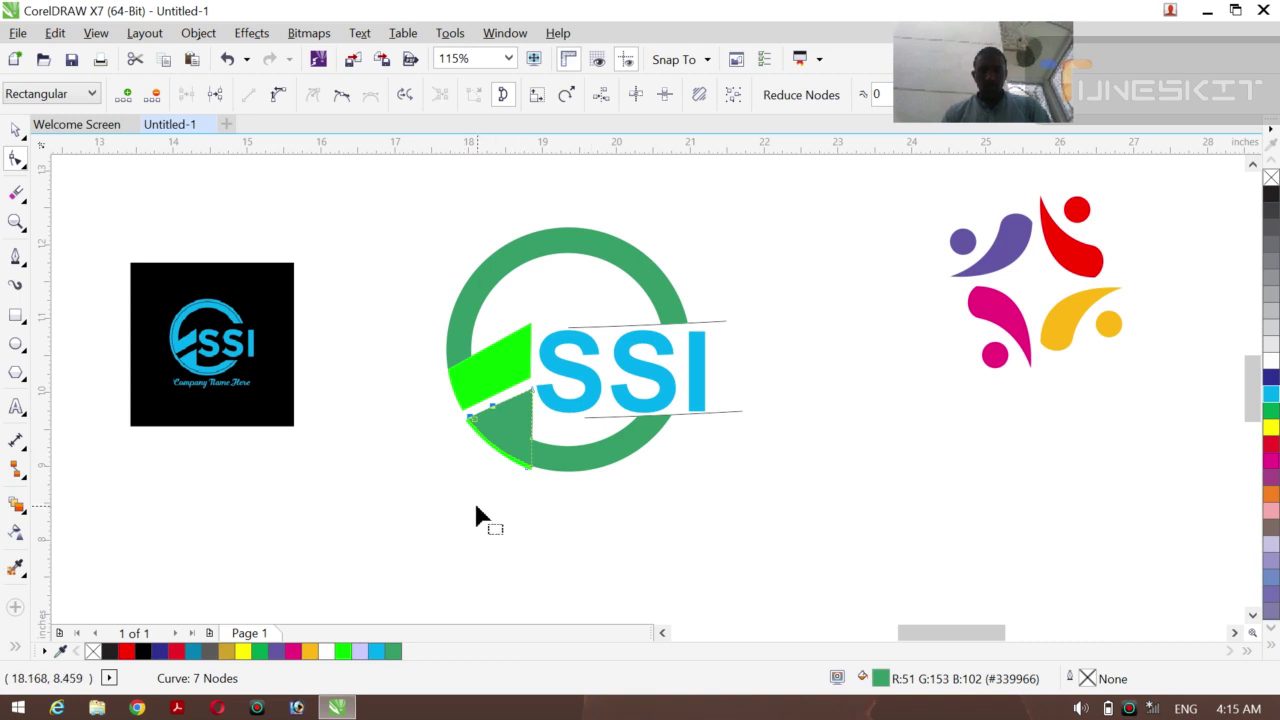
click(23, 138)
click(42, 140)
click(349, 345)
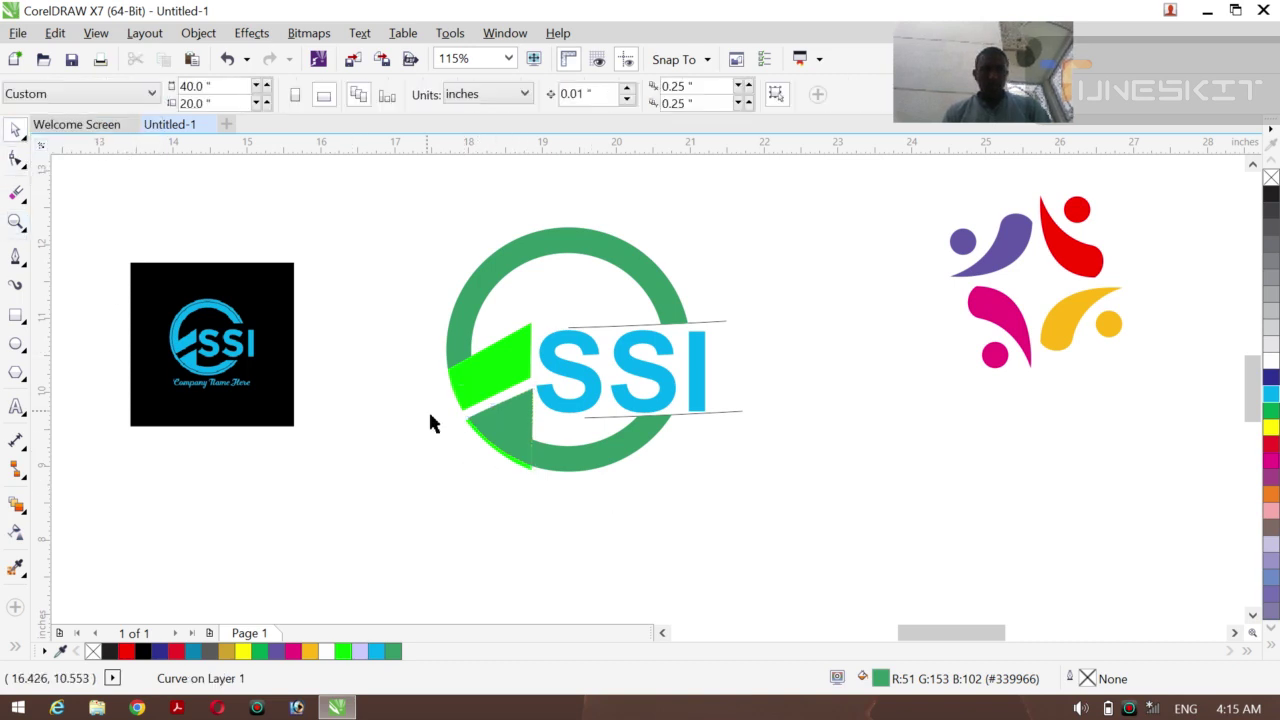
Delete the bright green leftover beneath the lower wedge and weld the wedge to the ring's lower arc
click(485, 448)
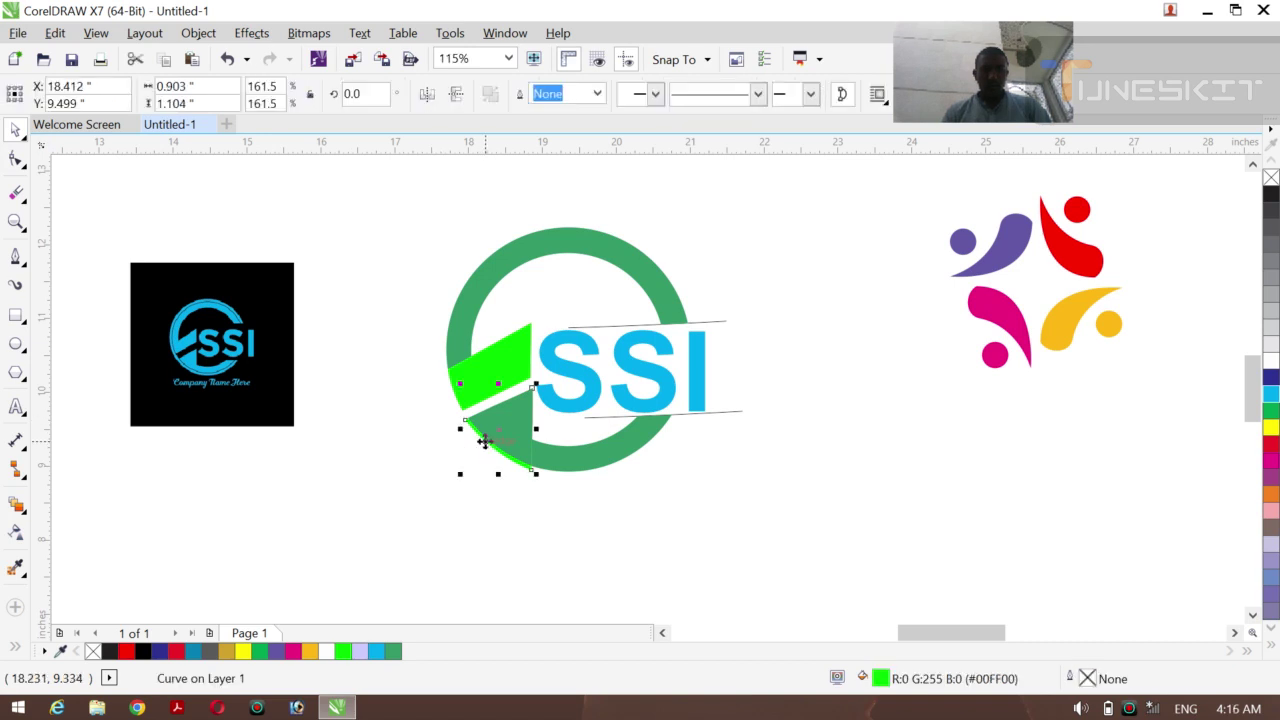
key(Escape)
click(525, 465)
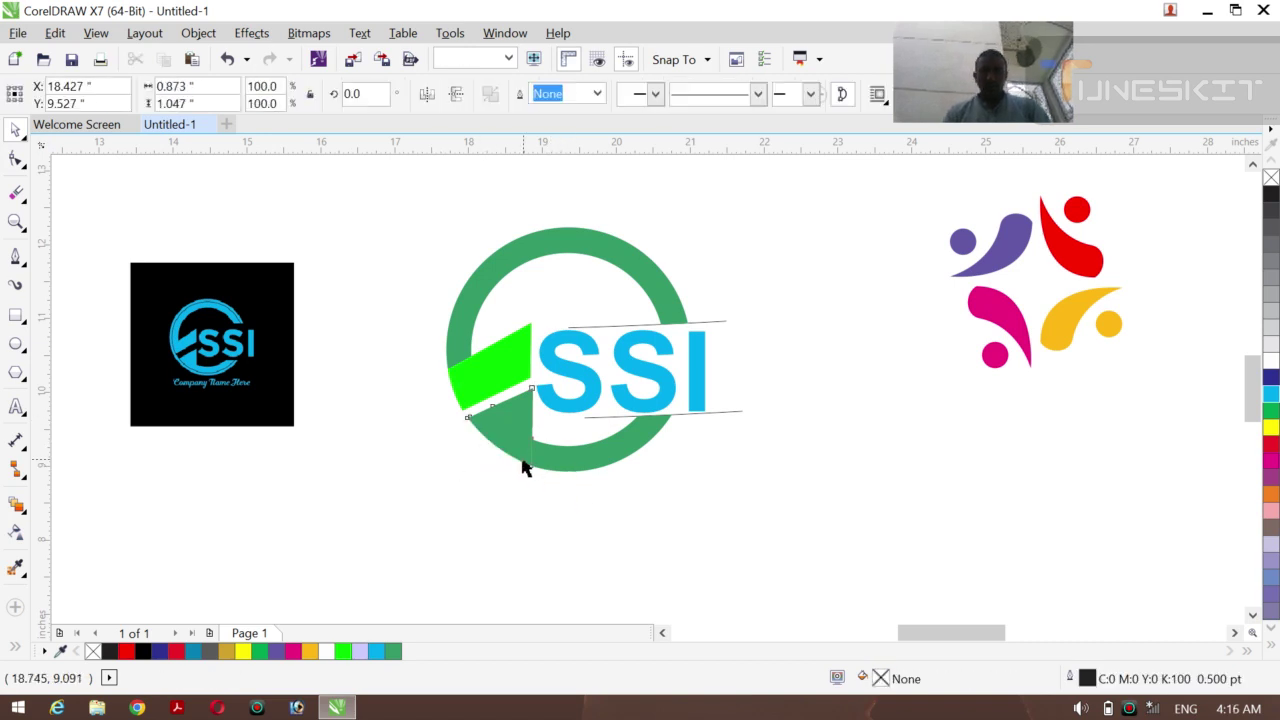
shift+click(556, 468)
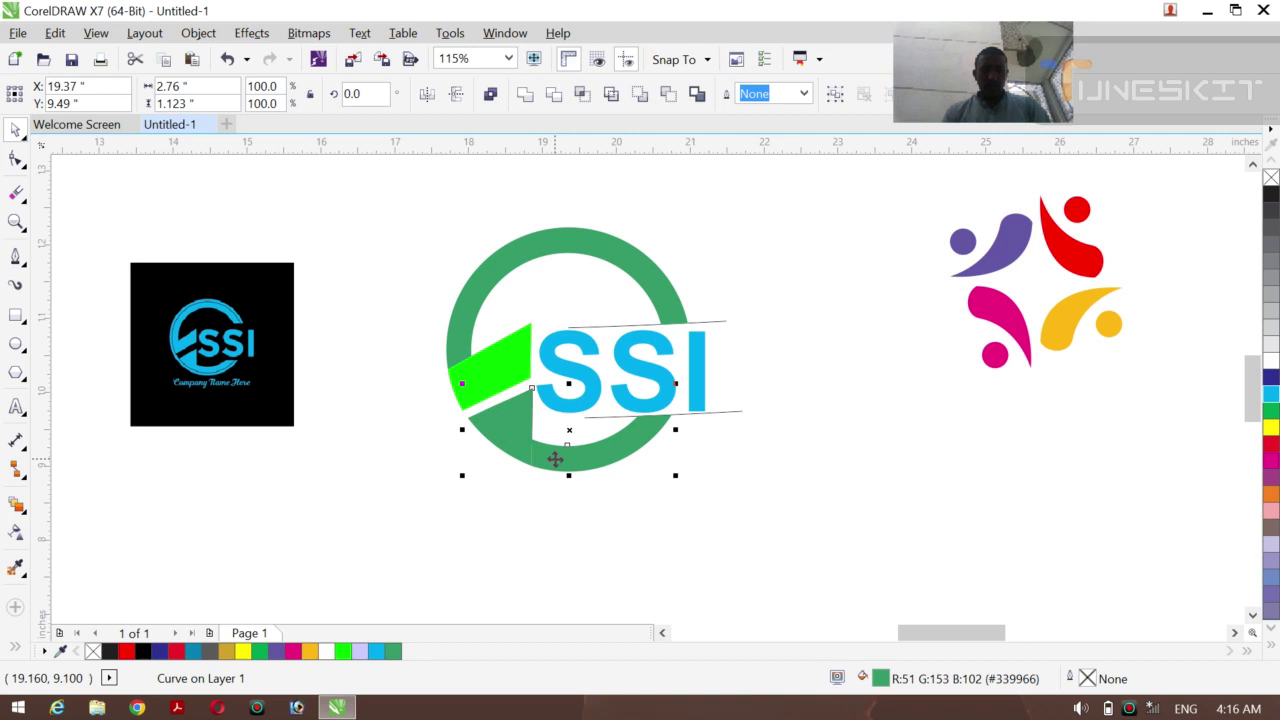
click(525, 97)
click(386, 330)
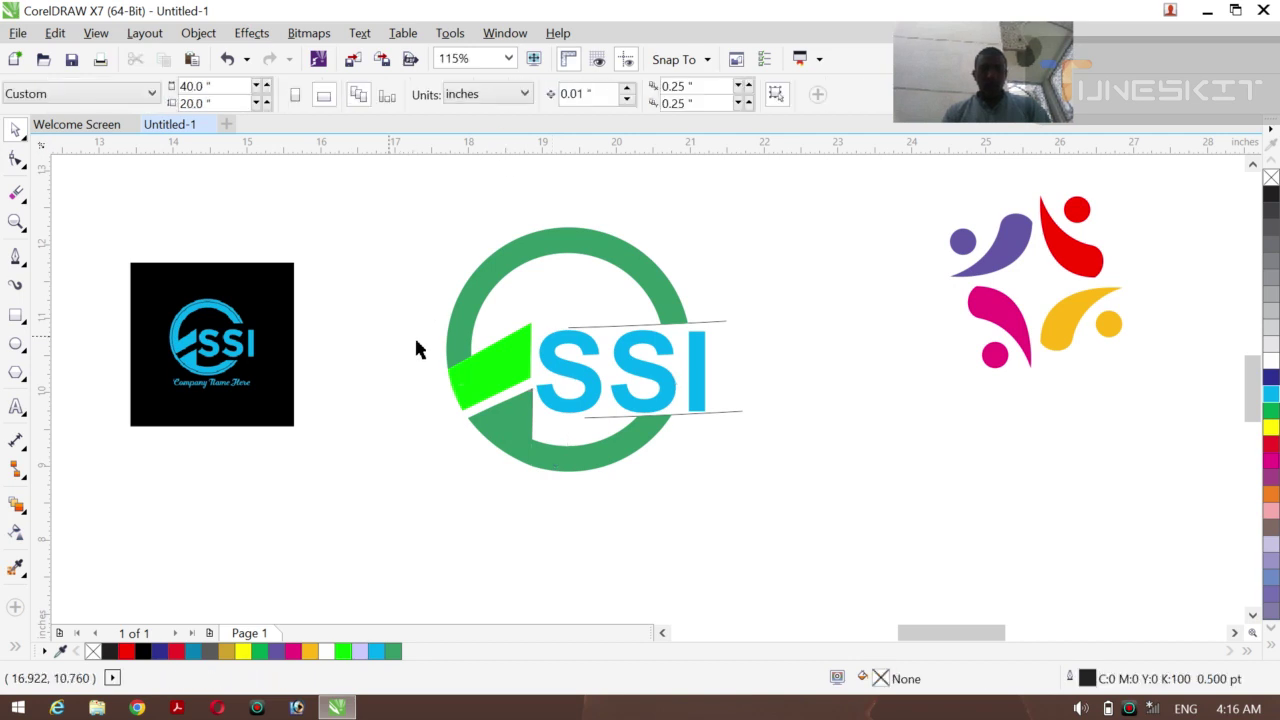
Delete the two thin slanted guide lines above and below the SSI lettering
click(730, 411)
key(Delete)
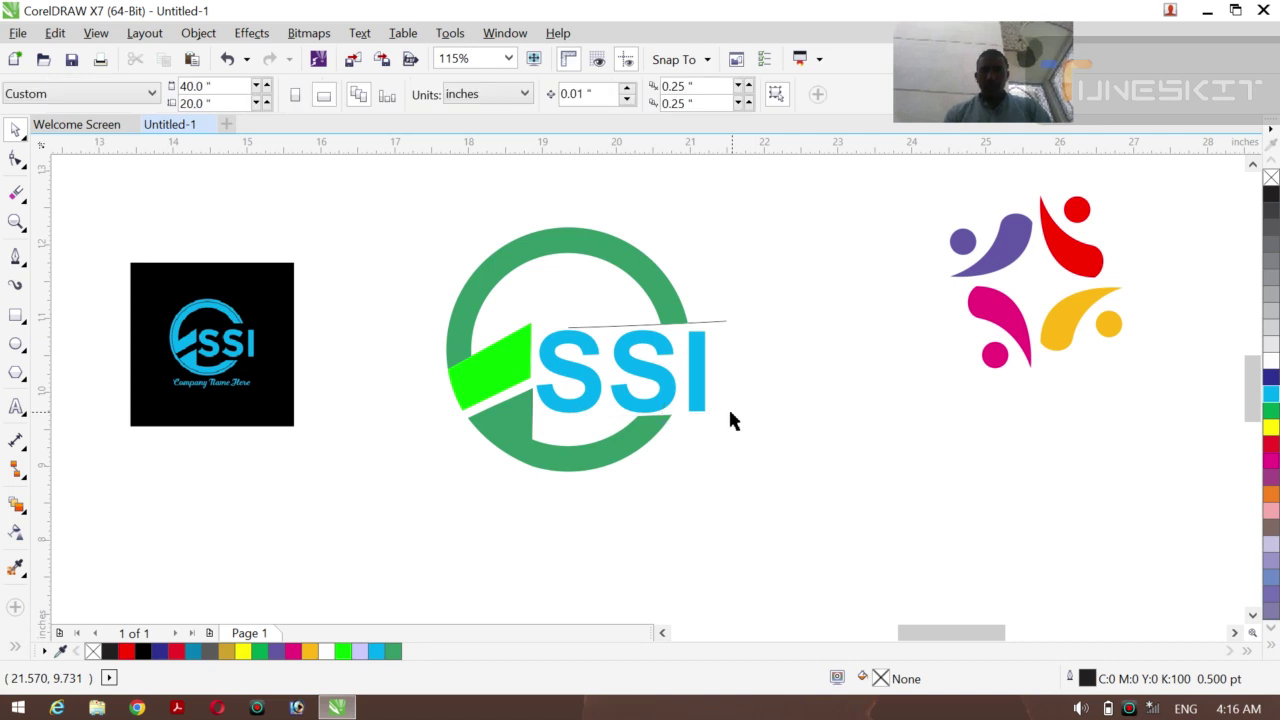
click(718, 323)
key(Delete)
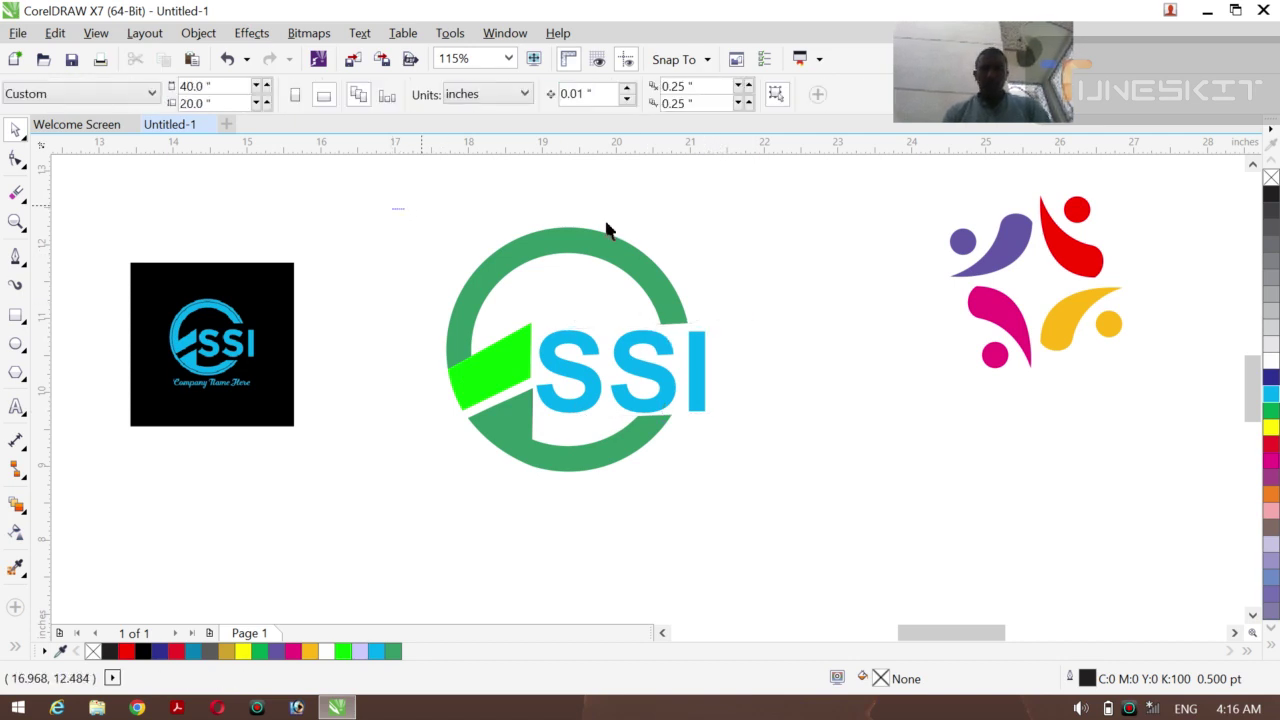
Set the outline width of all the SSI logo's objects to None
drag(608, 230, 757, 491)
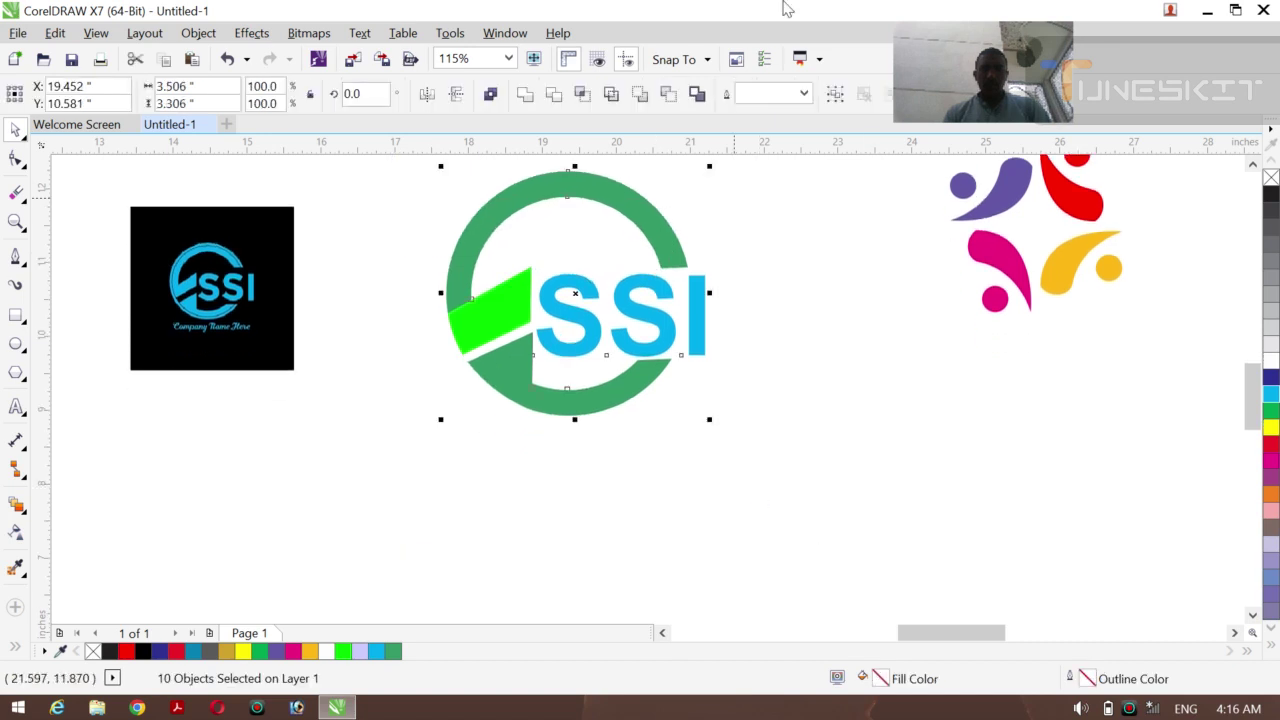
click(804, 94)
click(752, 114)
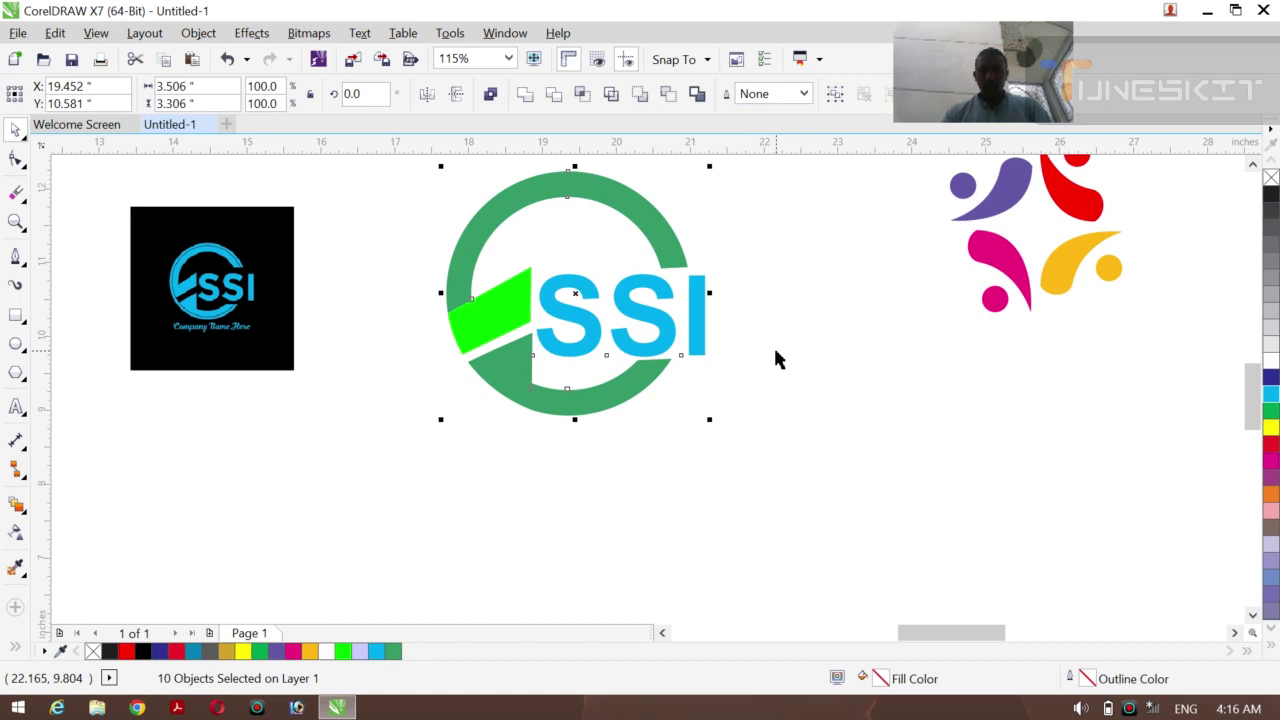
Enlarge the black SSI reference bitmap to about 2.97 inches square and move it up and slightly away from the vector logo
scroll(777, 360, up, 3)
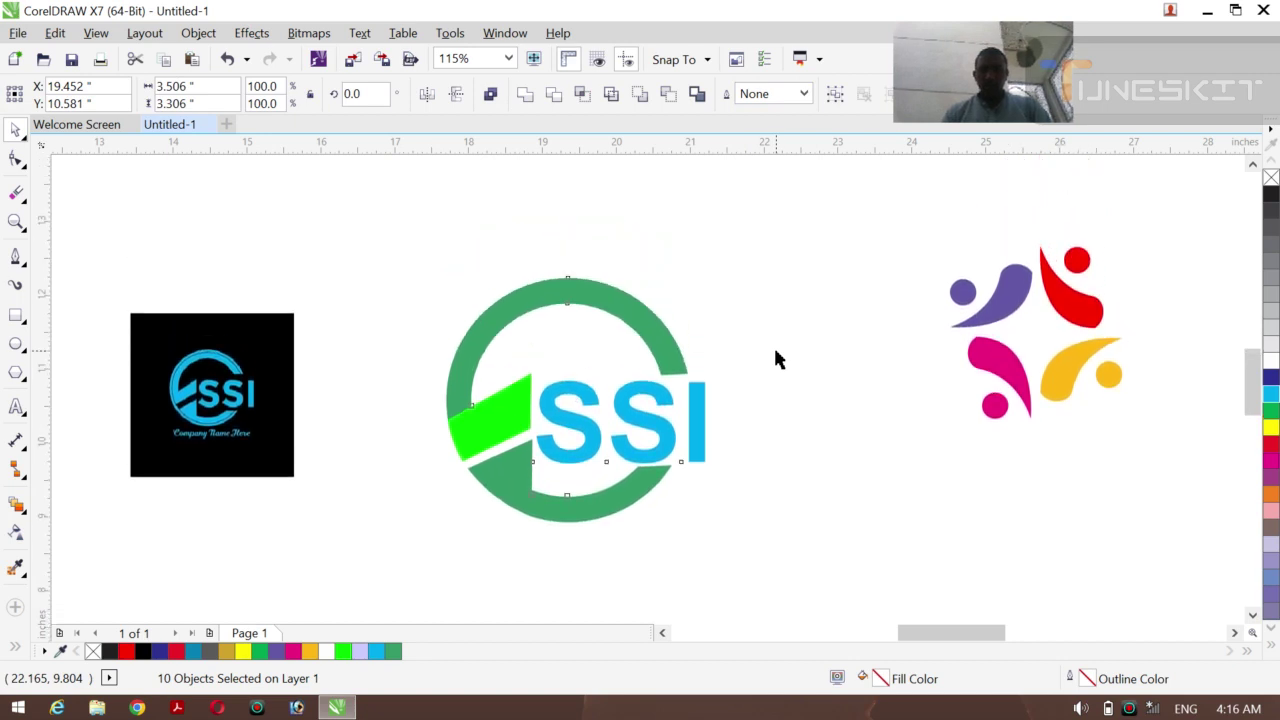
click(251, 306)
click(273, 432)
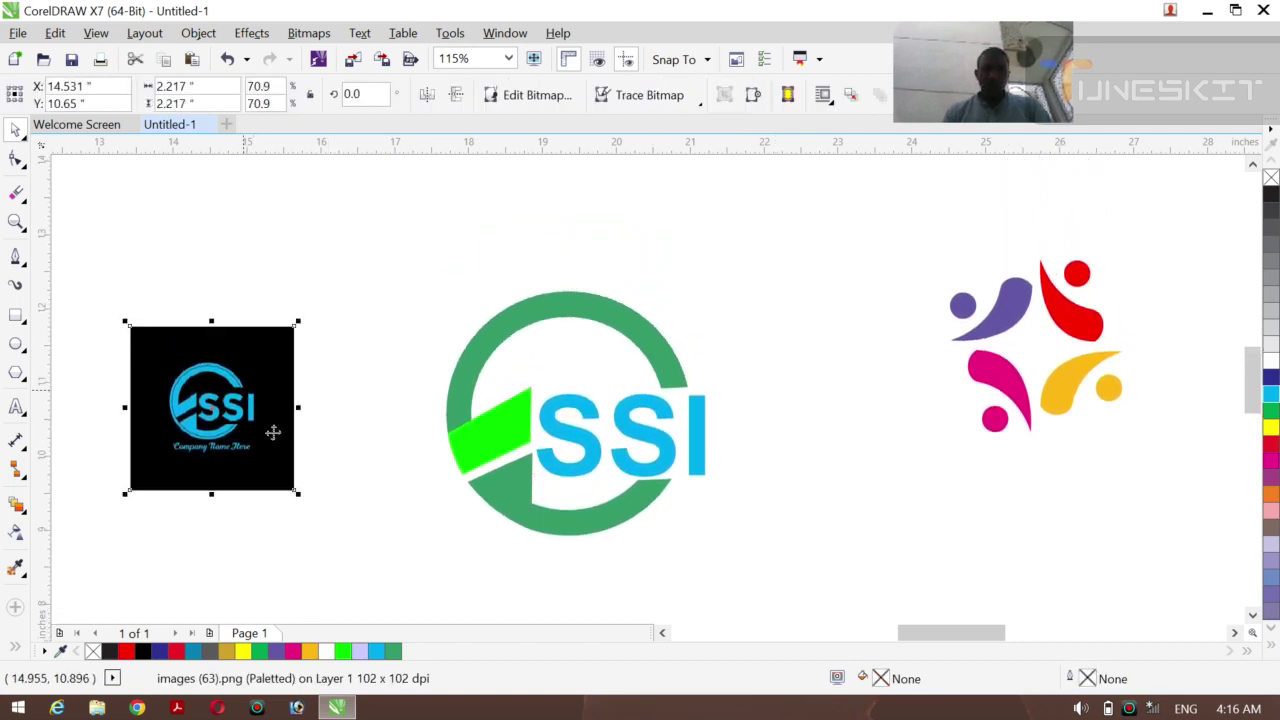
drag(298, 493, 355, 549)
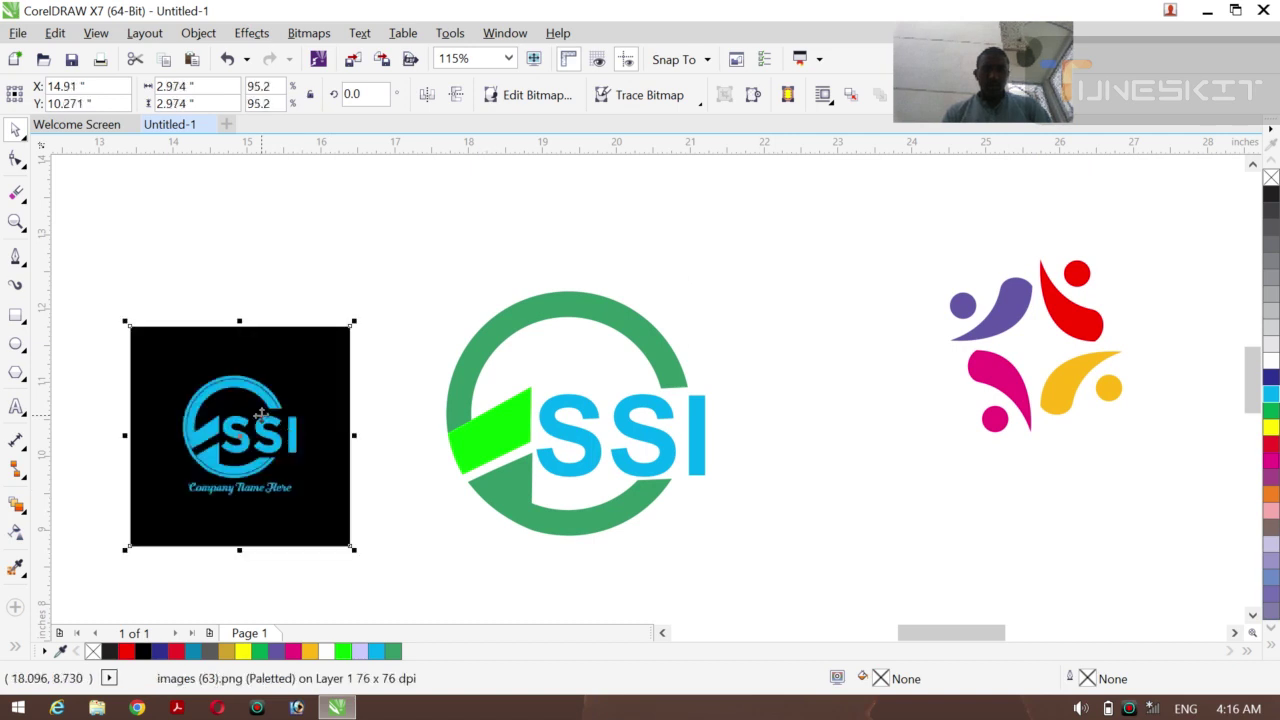
drag(260, 415, 240, 335)
click(426, 513)
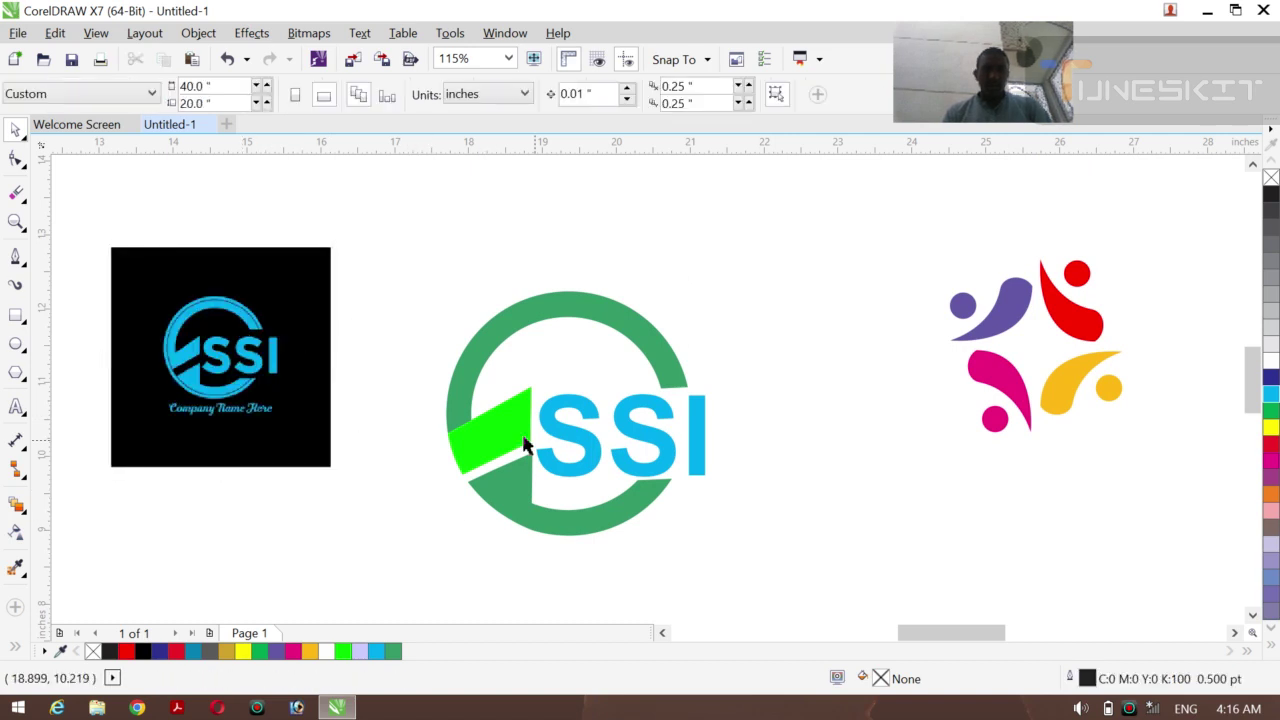
Recolour the bright green slanted bar with Kentucky Green (#339966) to match the ring
click(524, 445)
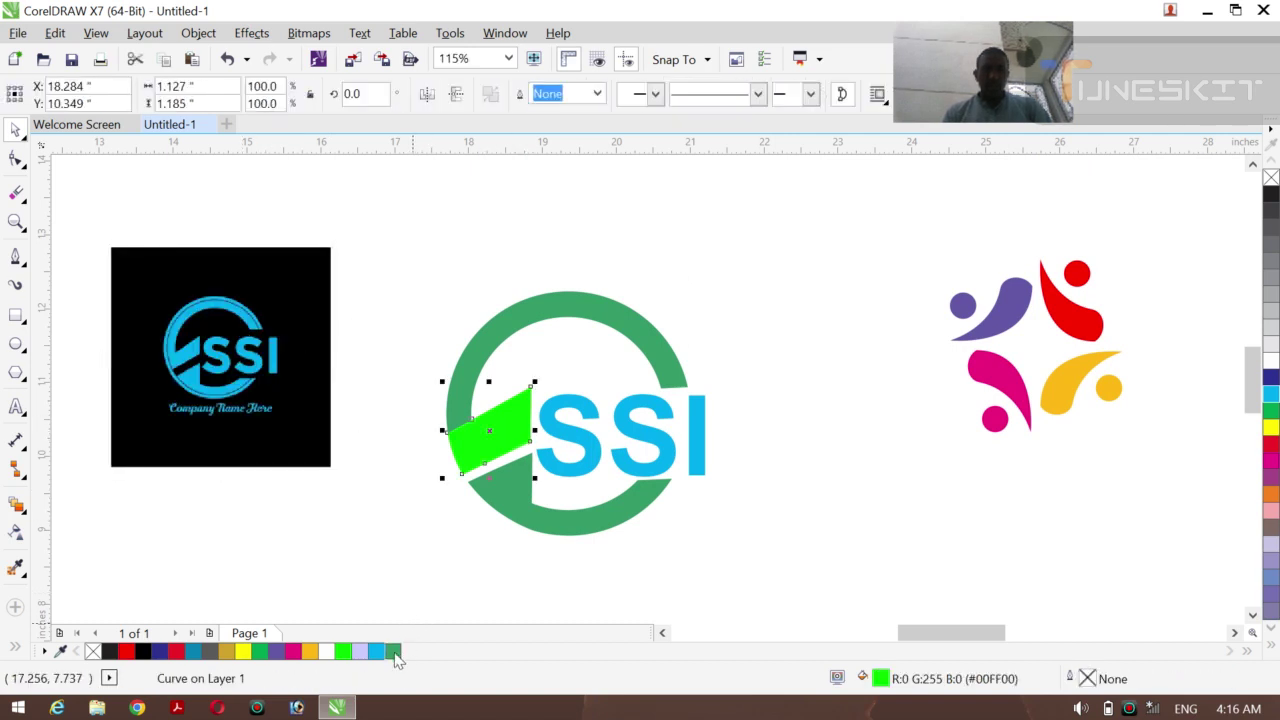
click(393, 651)
click(394, 530)
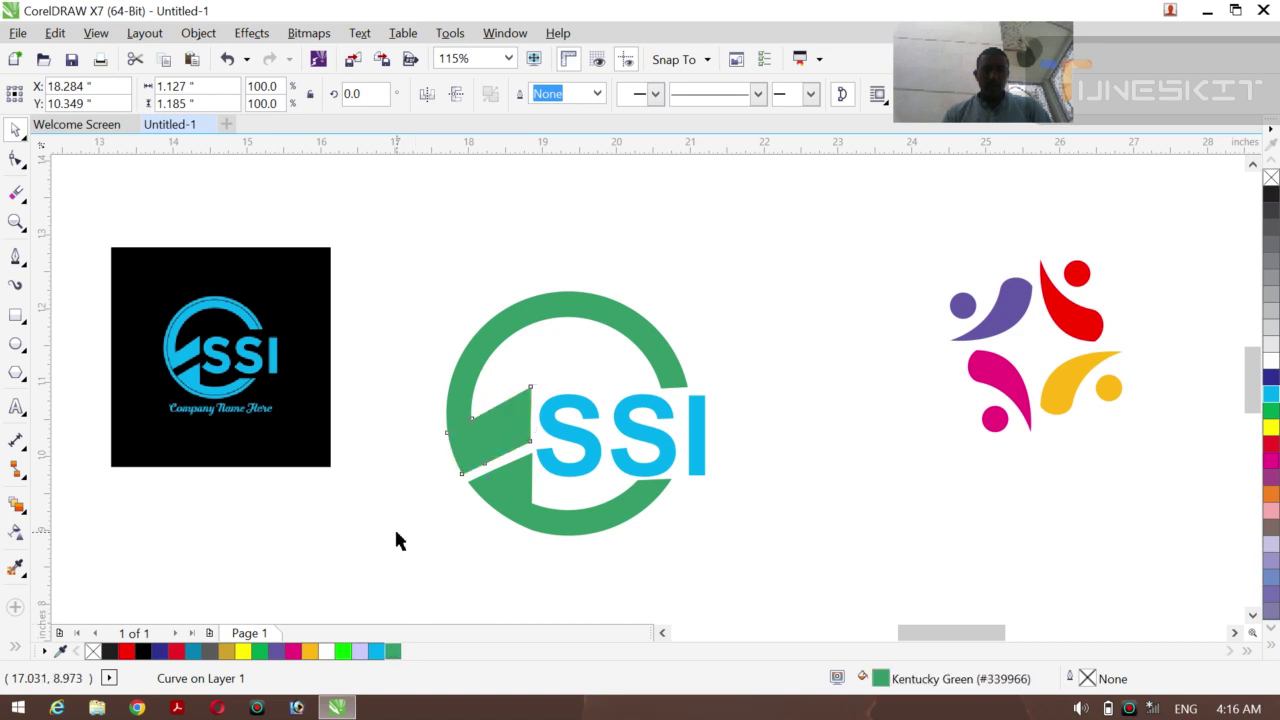
Weld the upper slanted bar and the ring's upper arc into one shape
click(516, 441)
shift+click(477, 366)
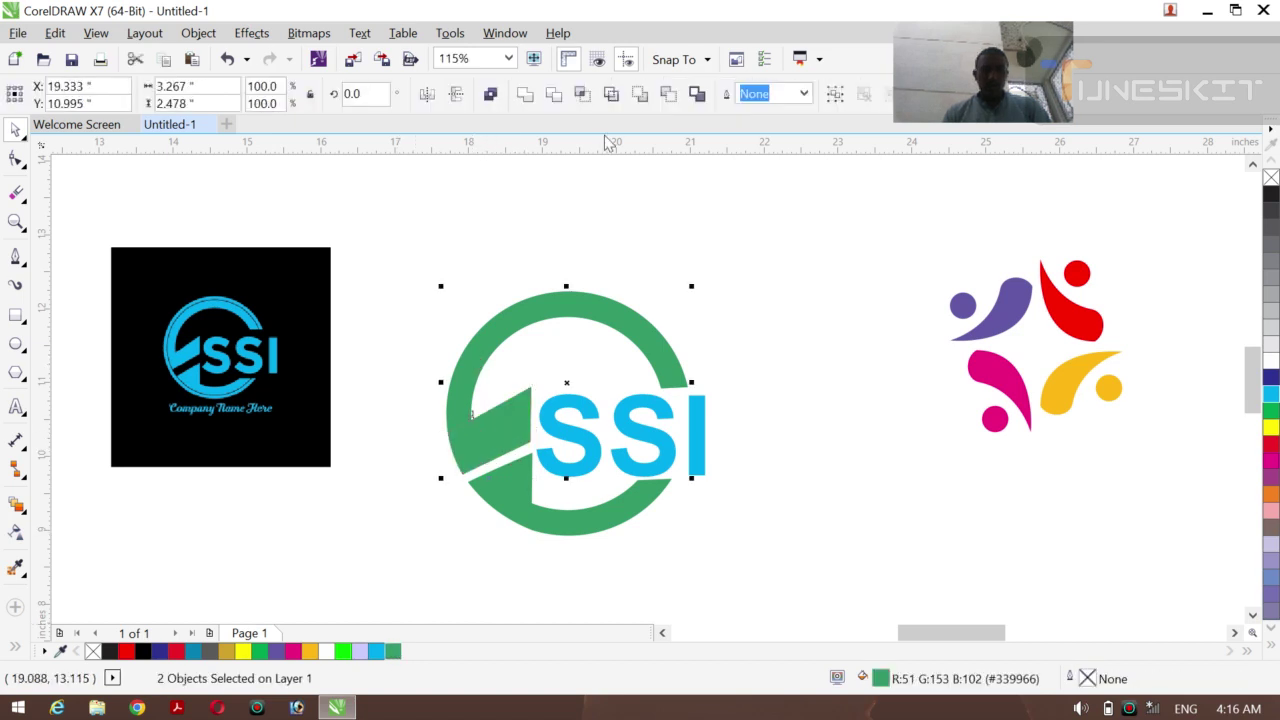
click(525, 95)
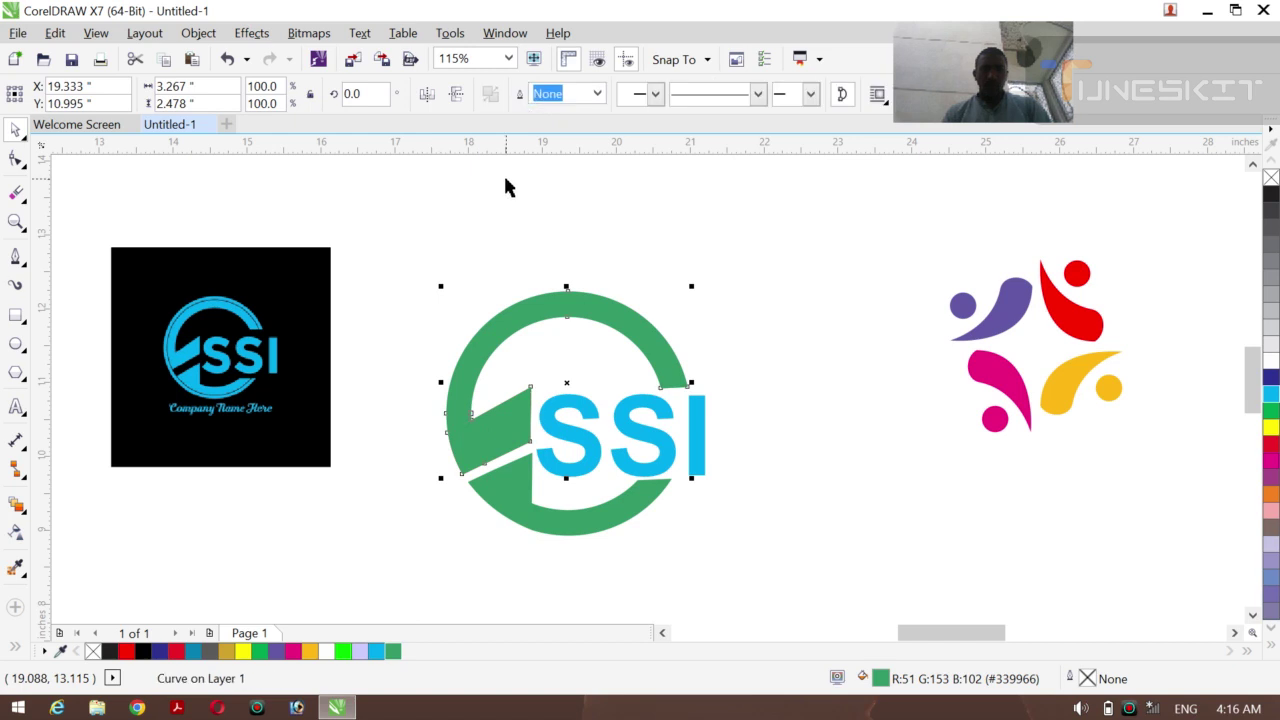
click(503, 175)
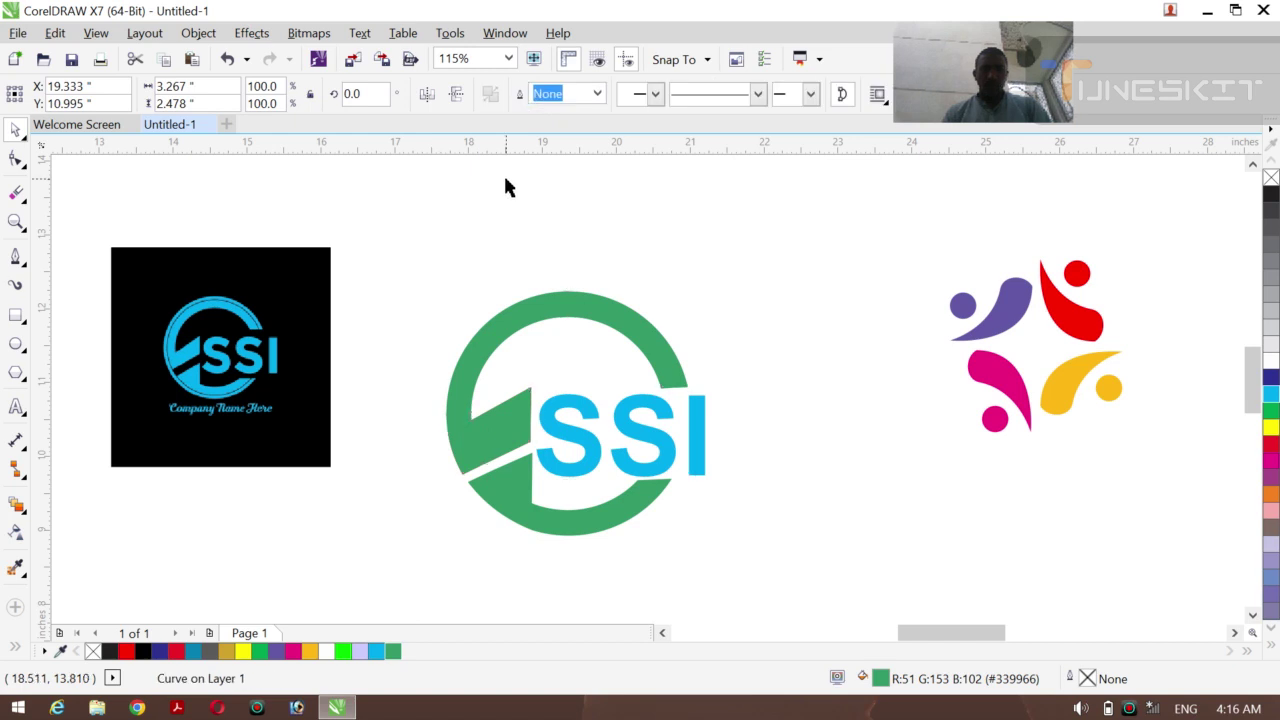
click(515, 418)
click(412, 495)
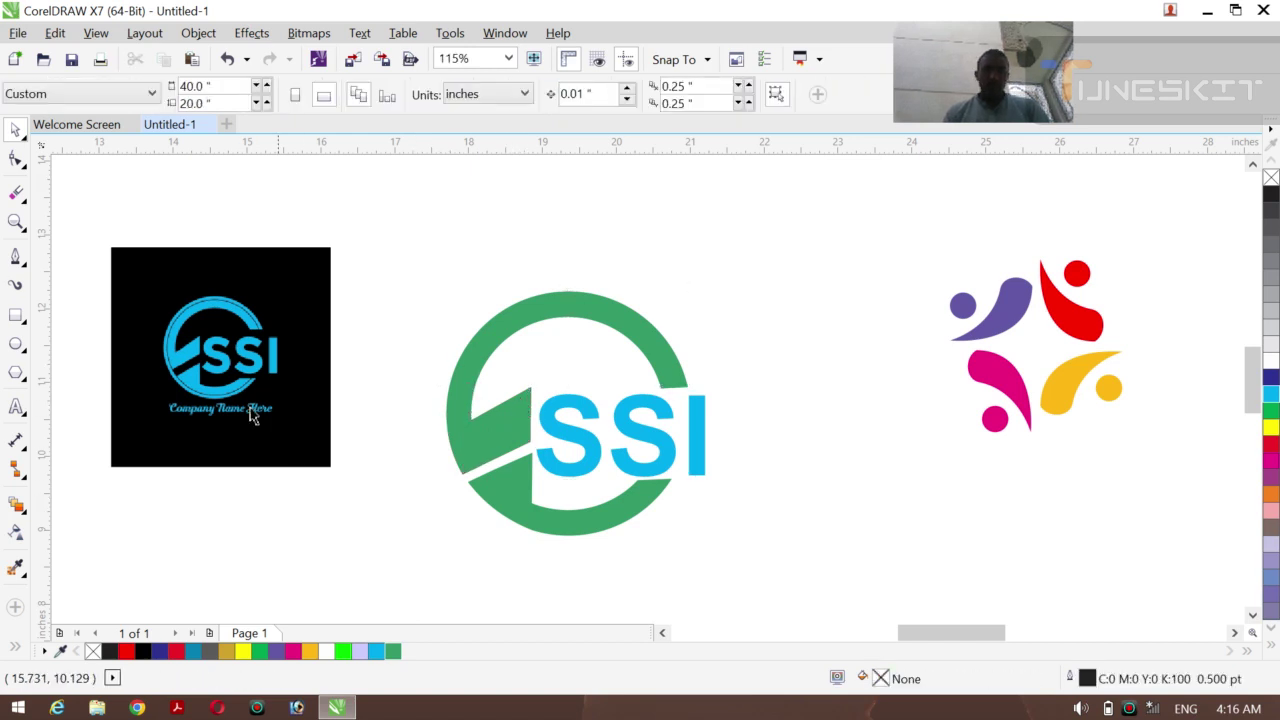
Enlarge the SSI reference bitmap to about 4.59 inches square and reposition it beside the vector logo
click(240, 325)
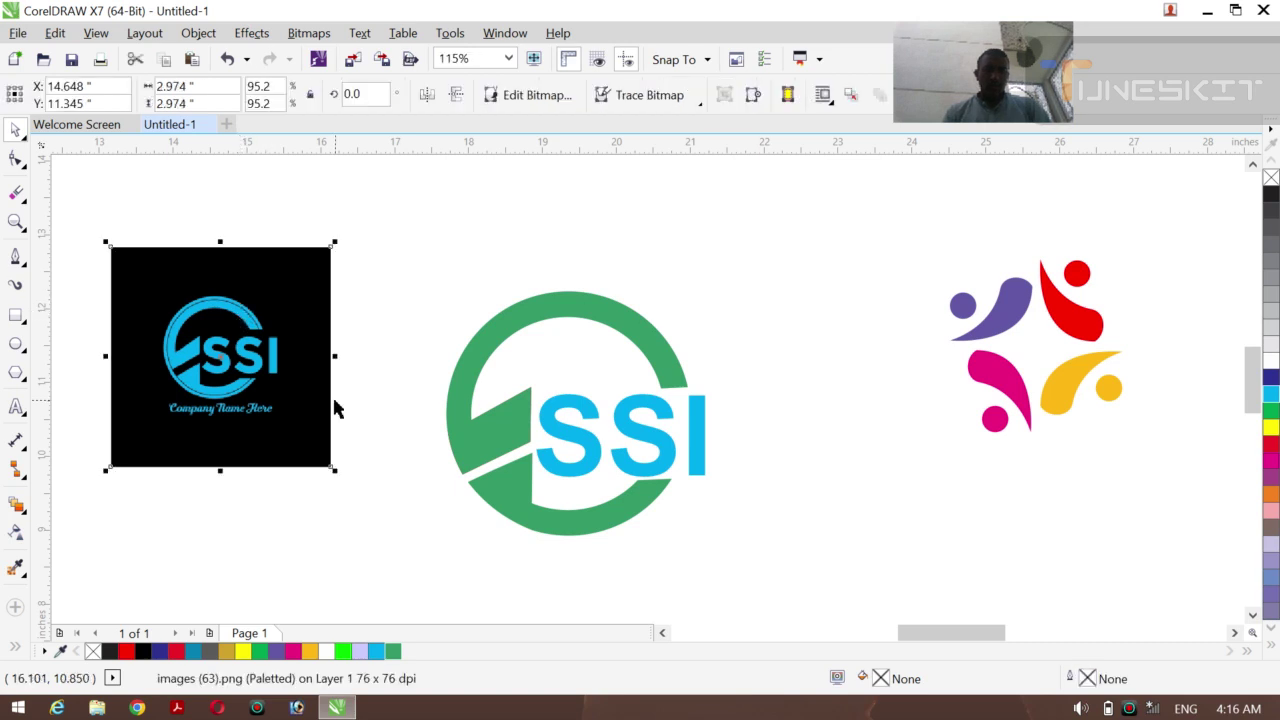
drag(331, 466, 228, 339)
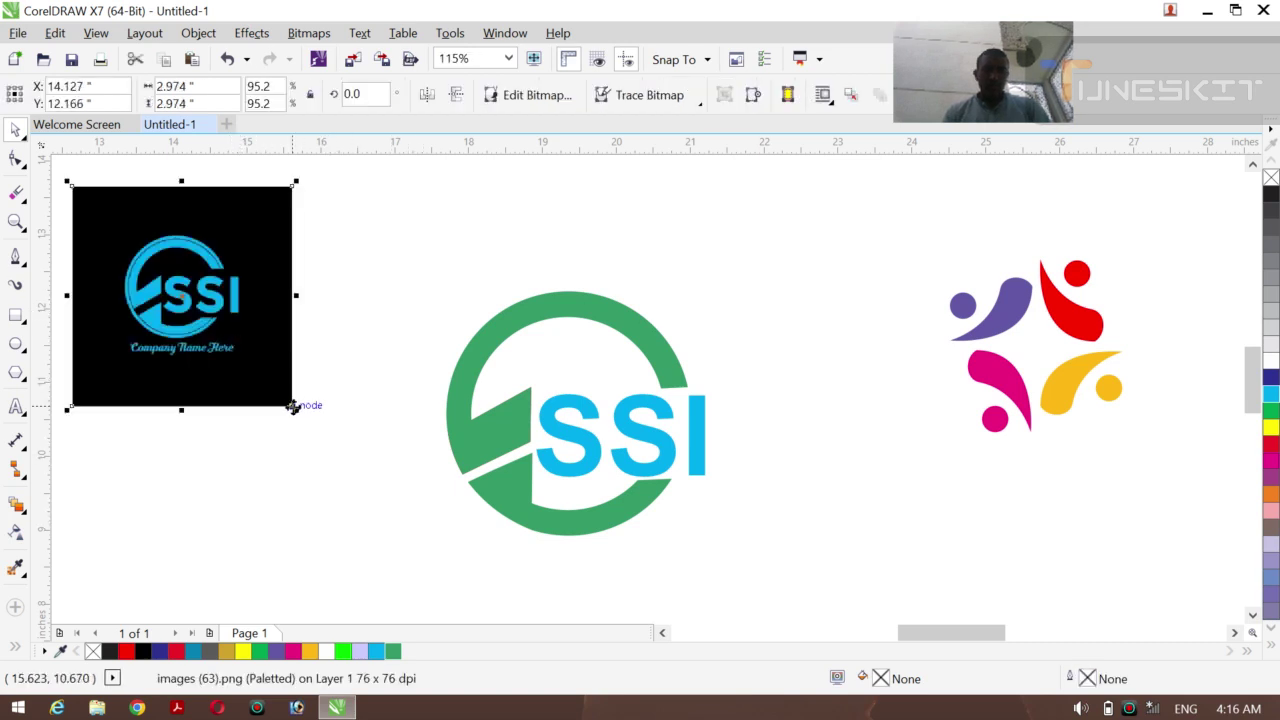
drag(296, 410, 418, 536)
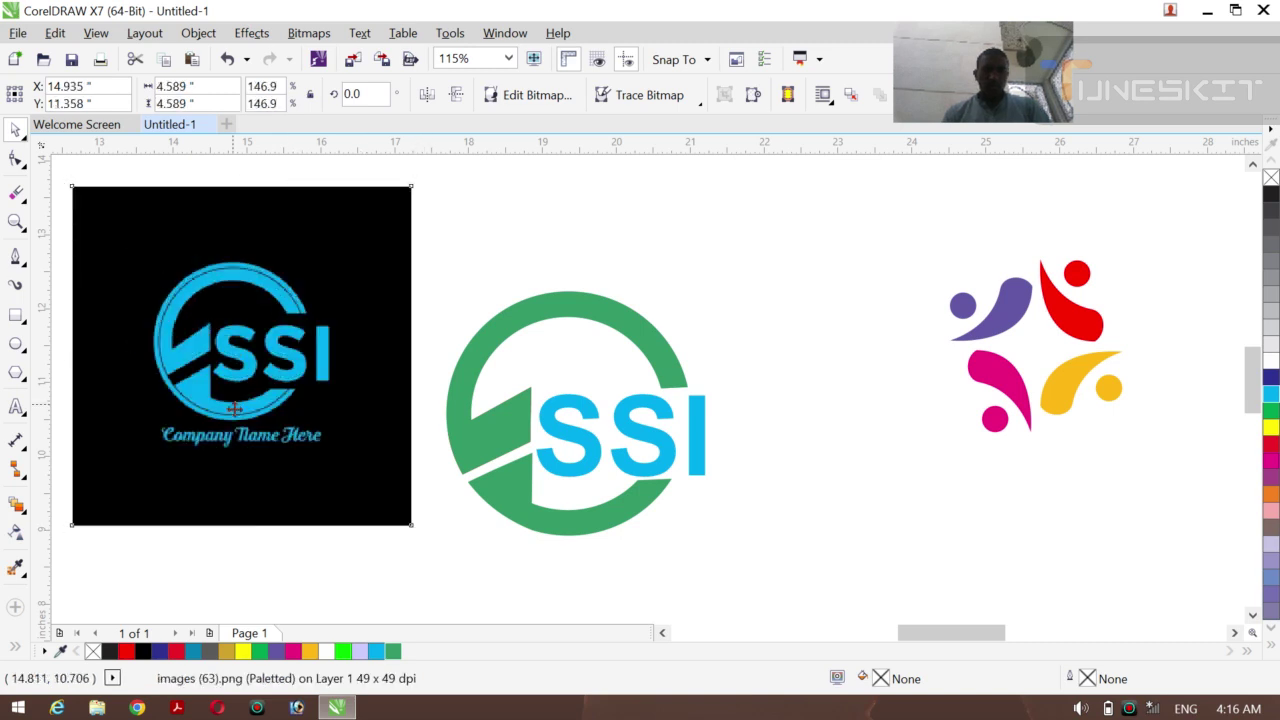
drag(229, 405, 247, 366)
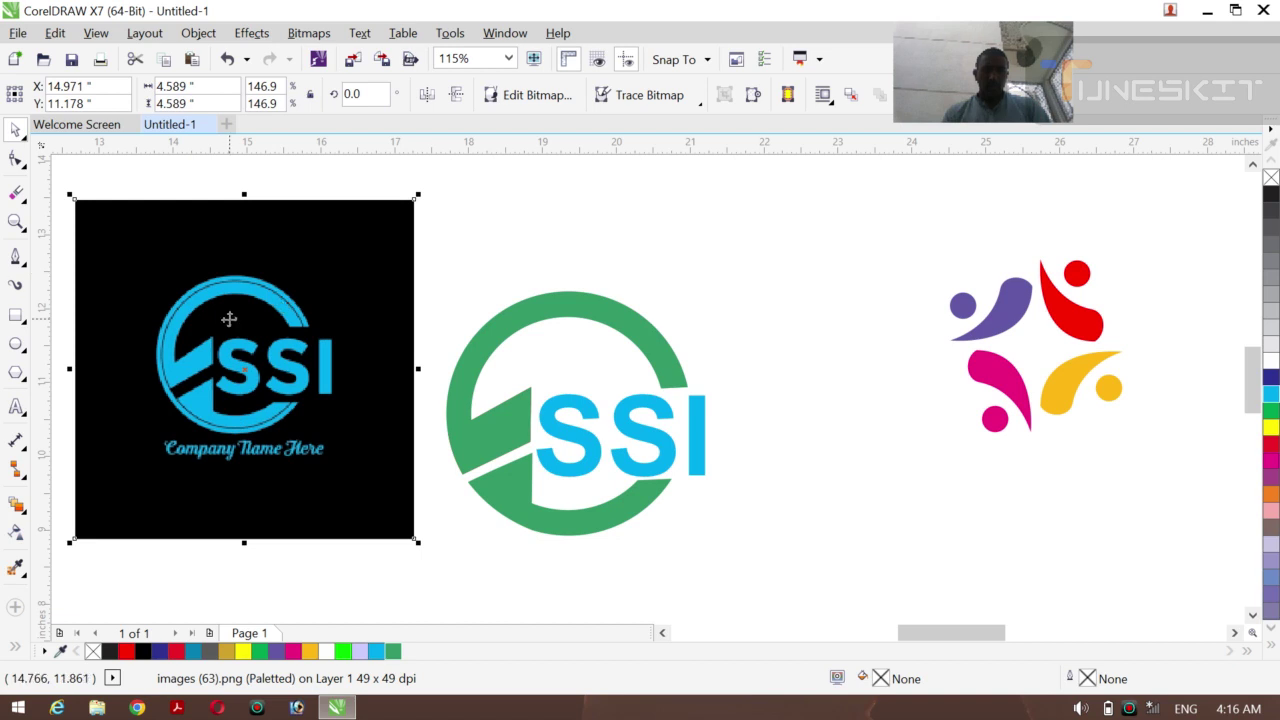
Draw a circle over the SSI vector logo's green ring and scale it to about 2.99 inches in diameter
click(15, 345)
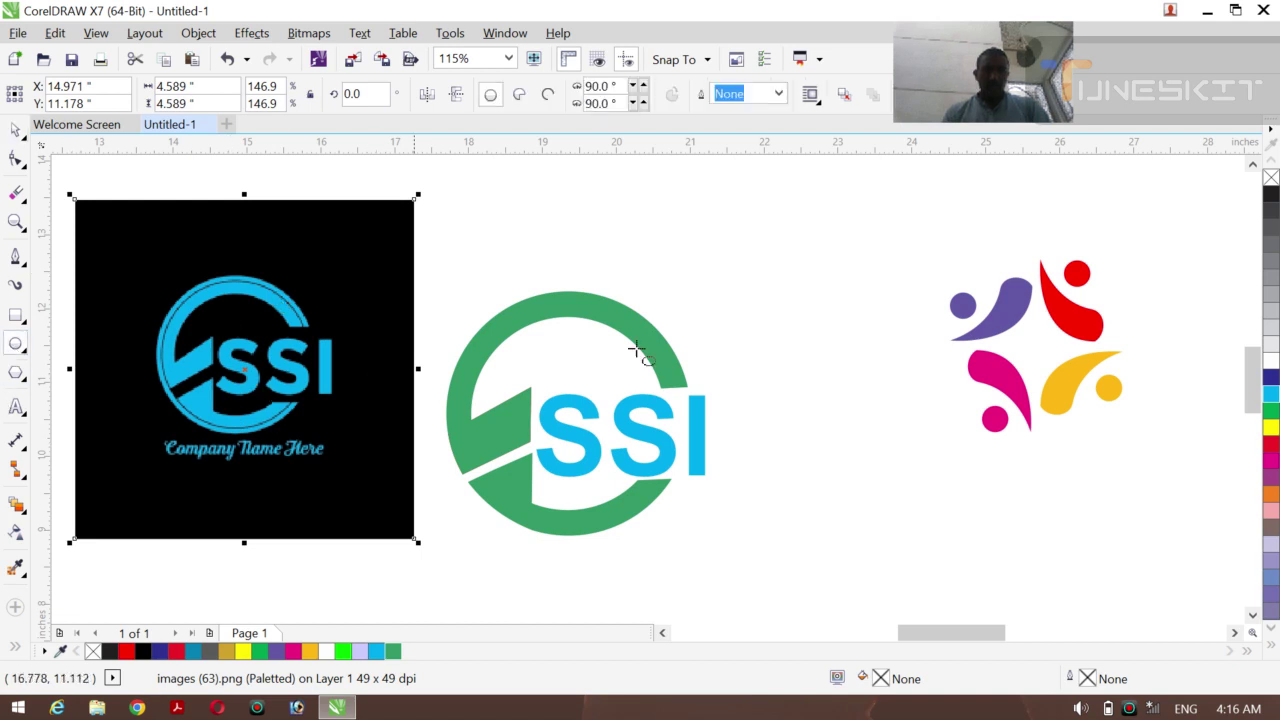
drag(523, 357, 627, 543)
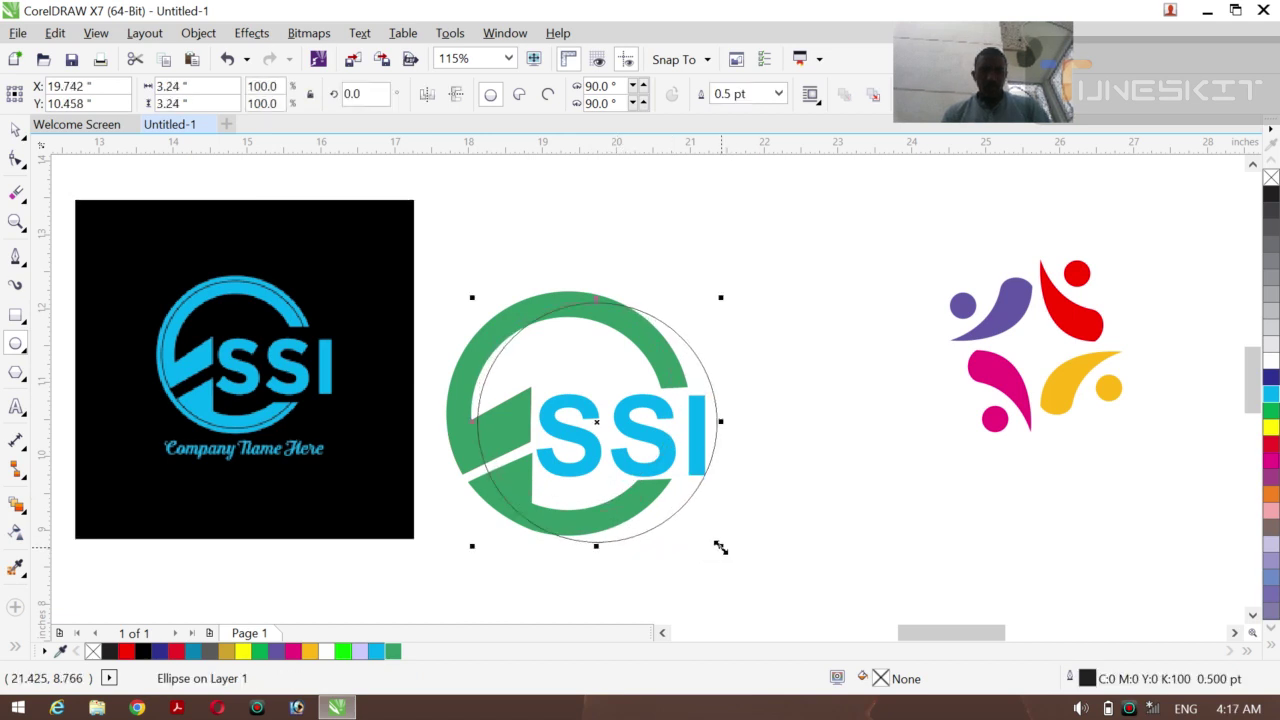
drag(720, 546, 710, 537)
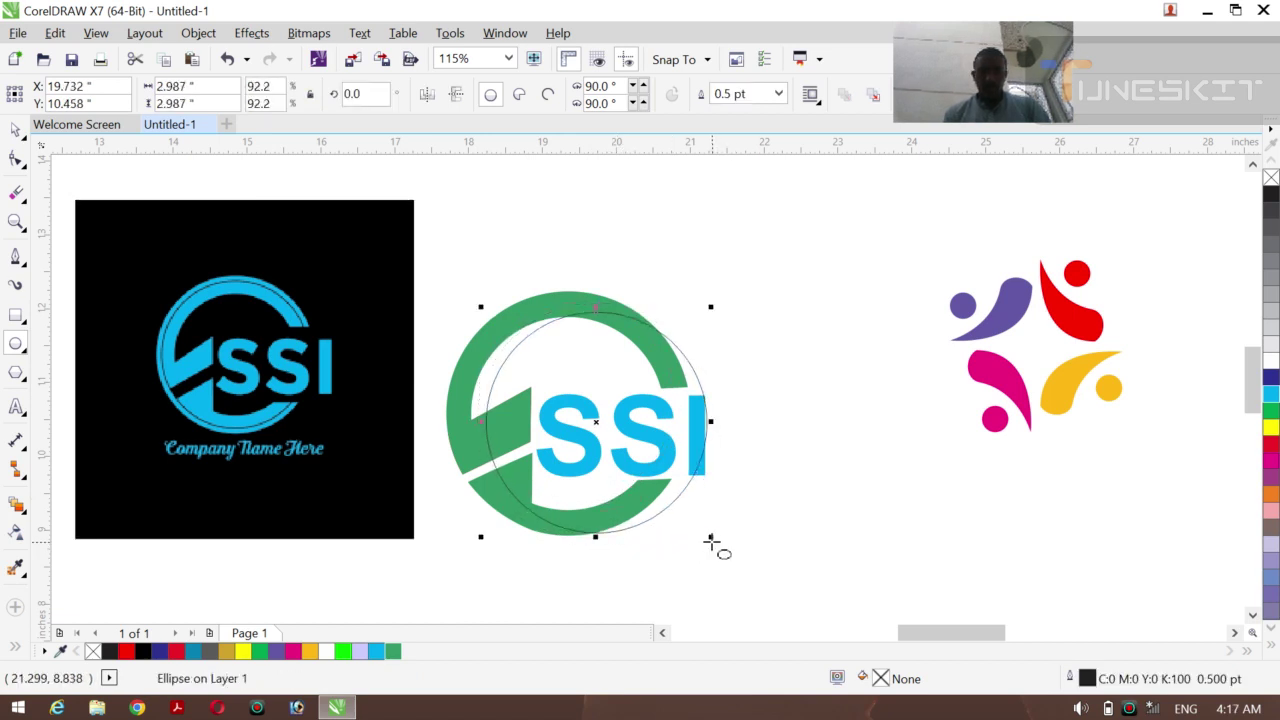
Centre the circle inside the thickness of the green ring and set its outline width to 2.0 pt
key(Left)
key(Left)
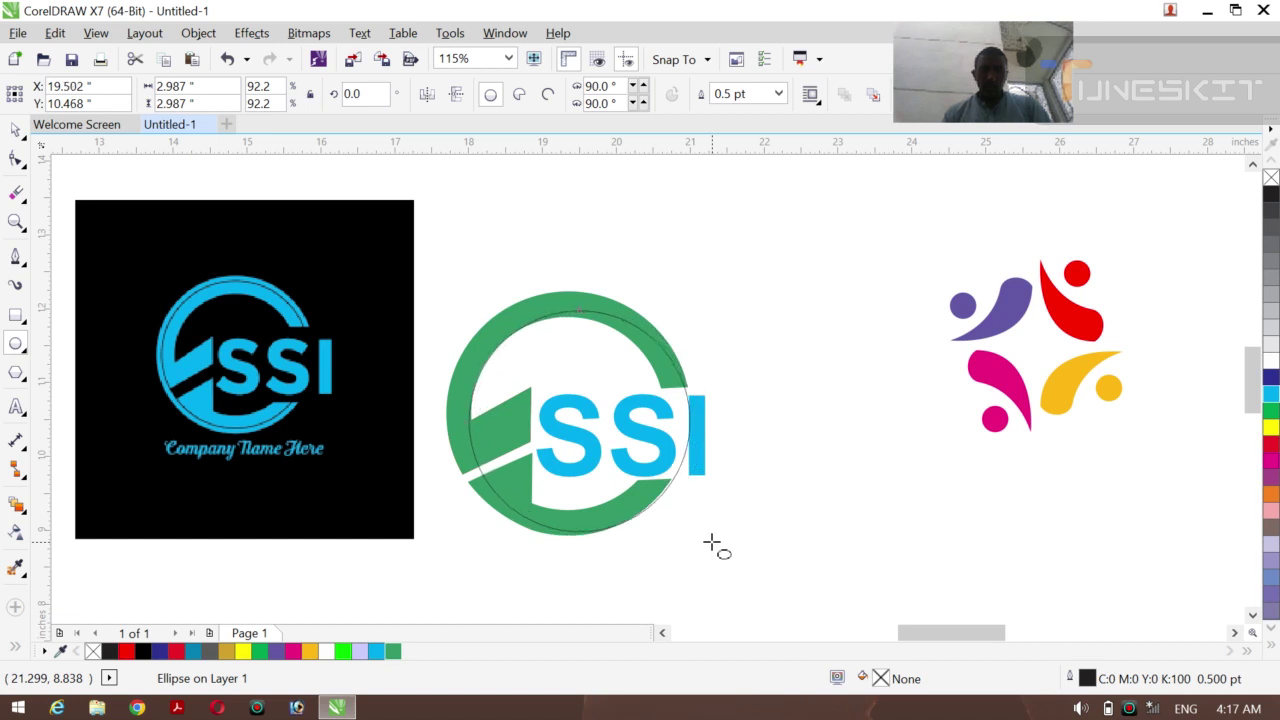
key(Up)
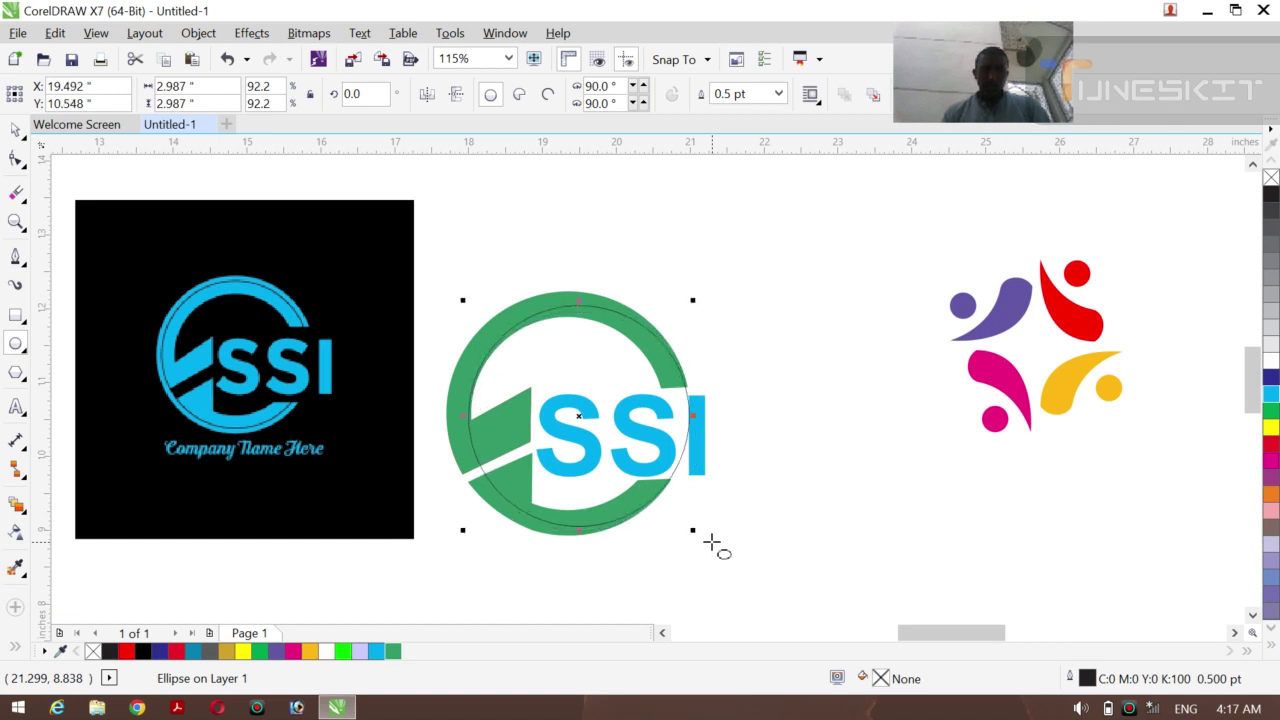
key(Left)
key(Left)
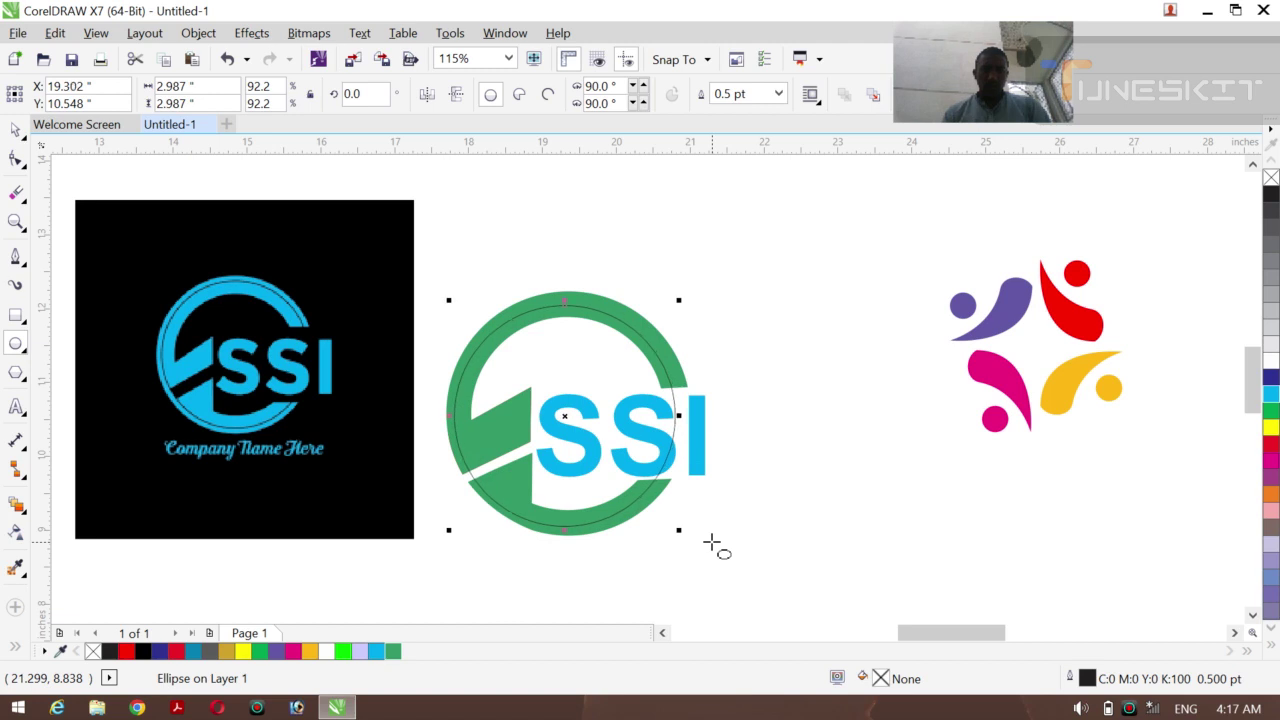
key(Up)
key(Up)
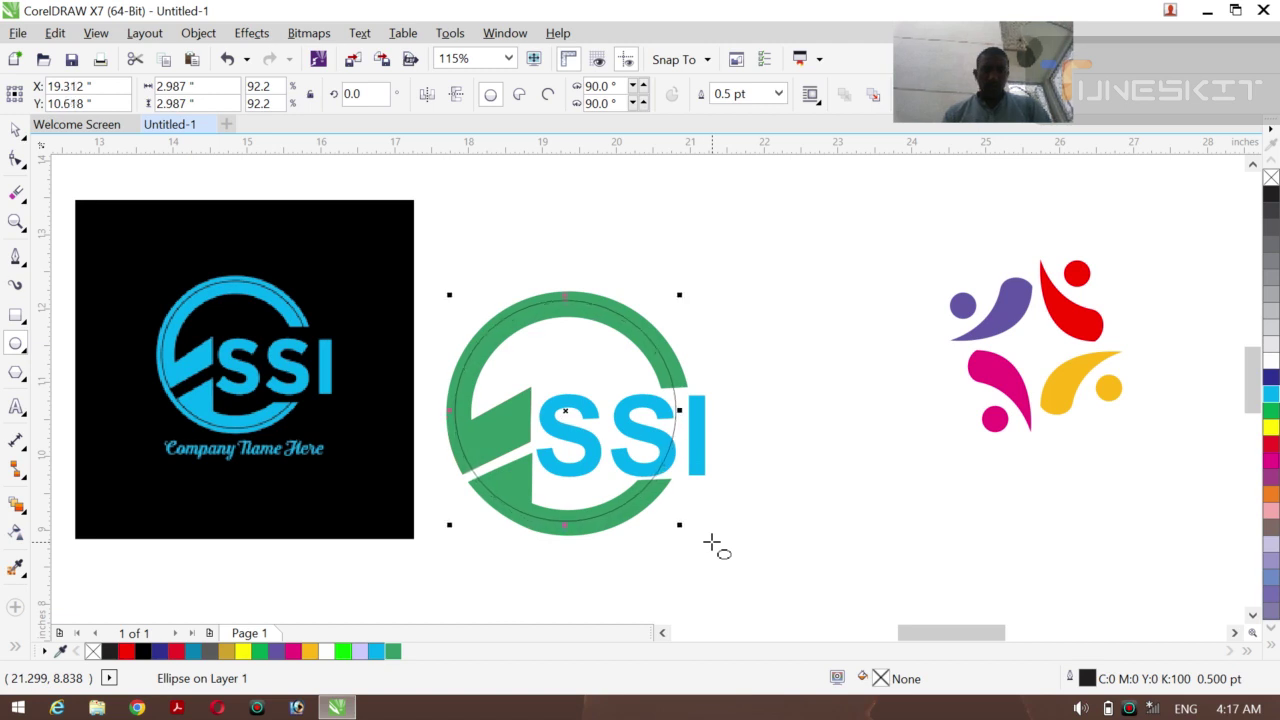
key(Right)
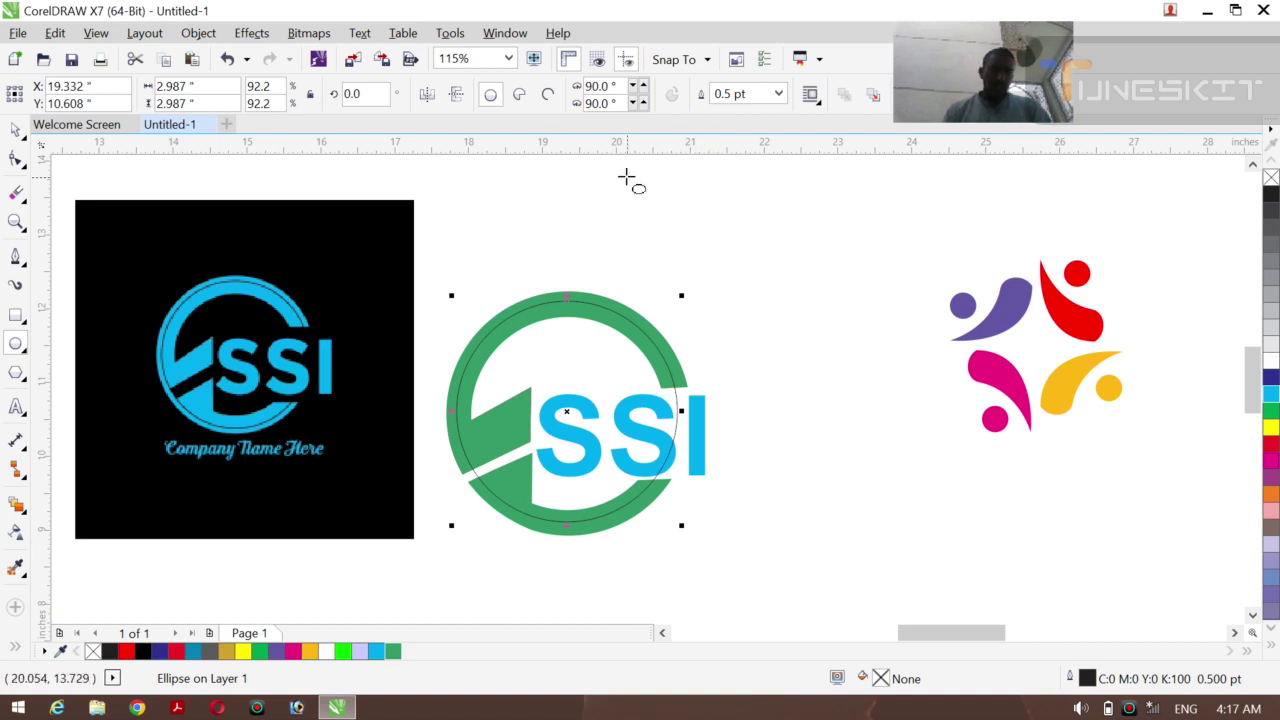
click(779, 95)
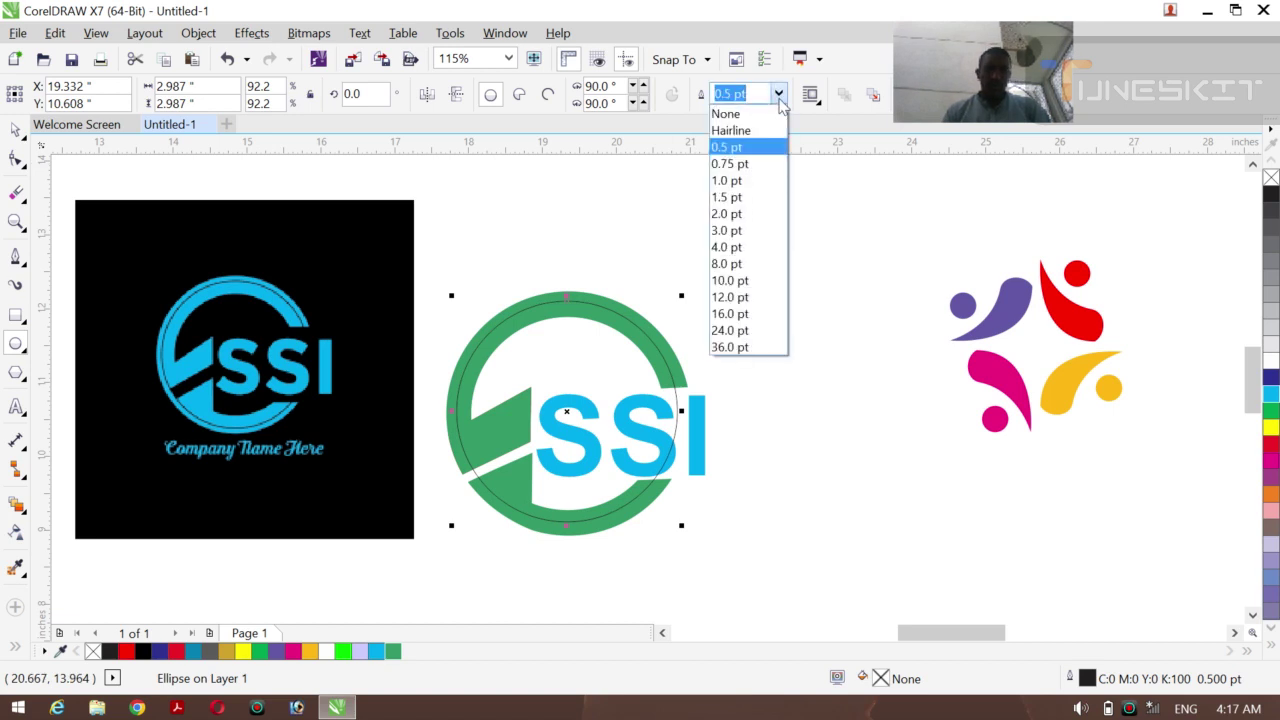
click(731, 212)
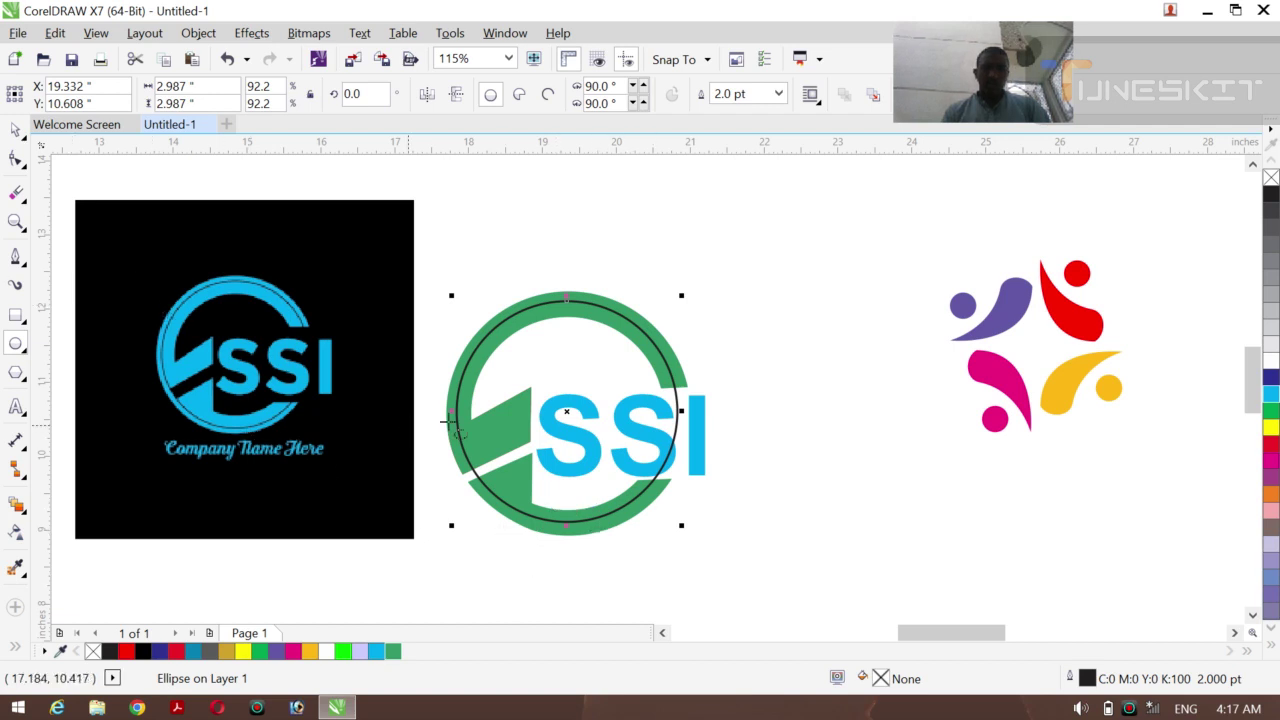
Smart-fill the upper and lower ring bands outside the circle with green (#339966) and no outline, and return to object selection
click(15, 647)
click(46, 640)
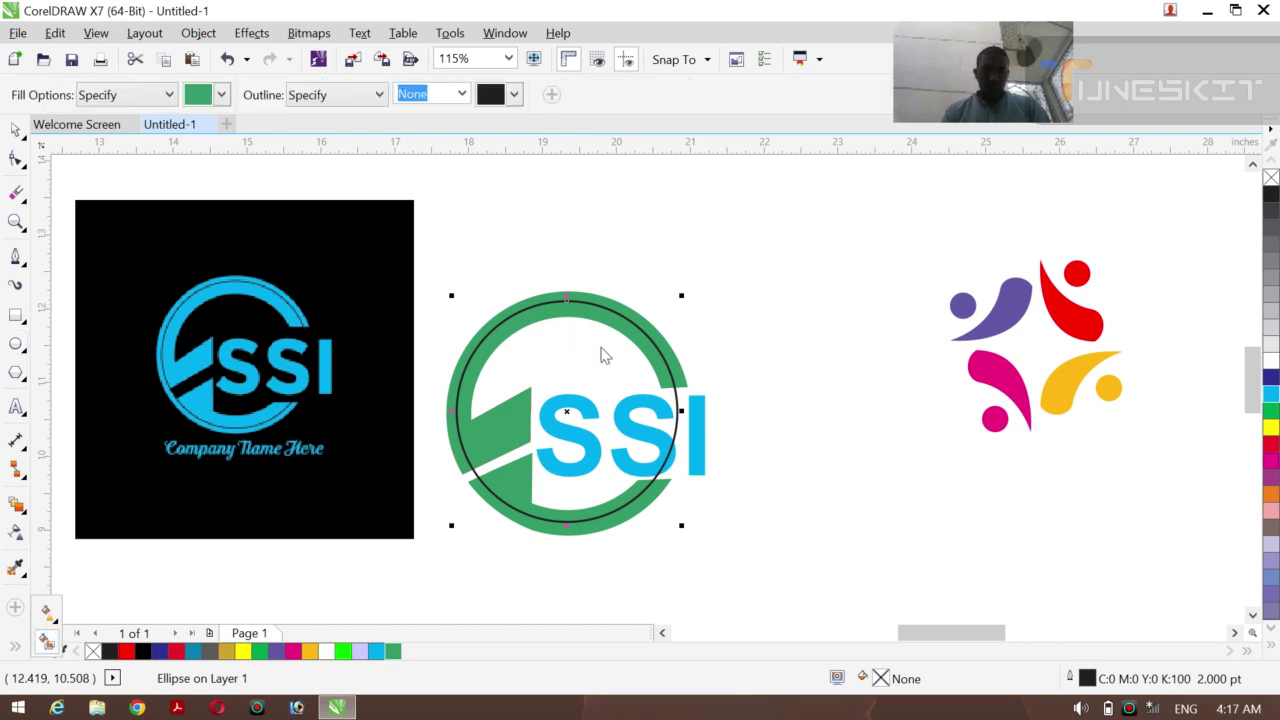
click(463, 464)
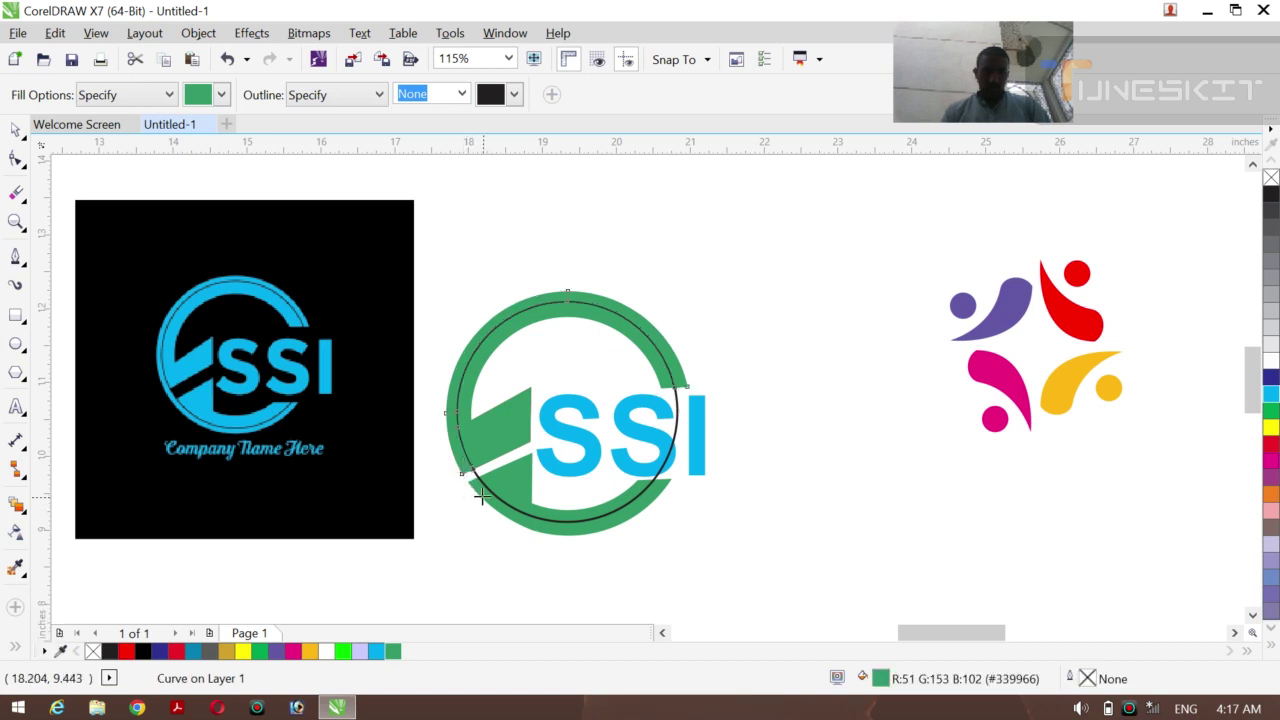
click(481, 494)
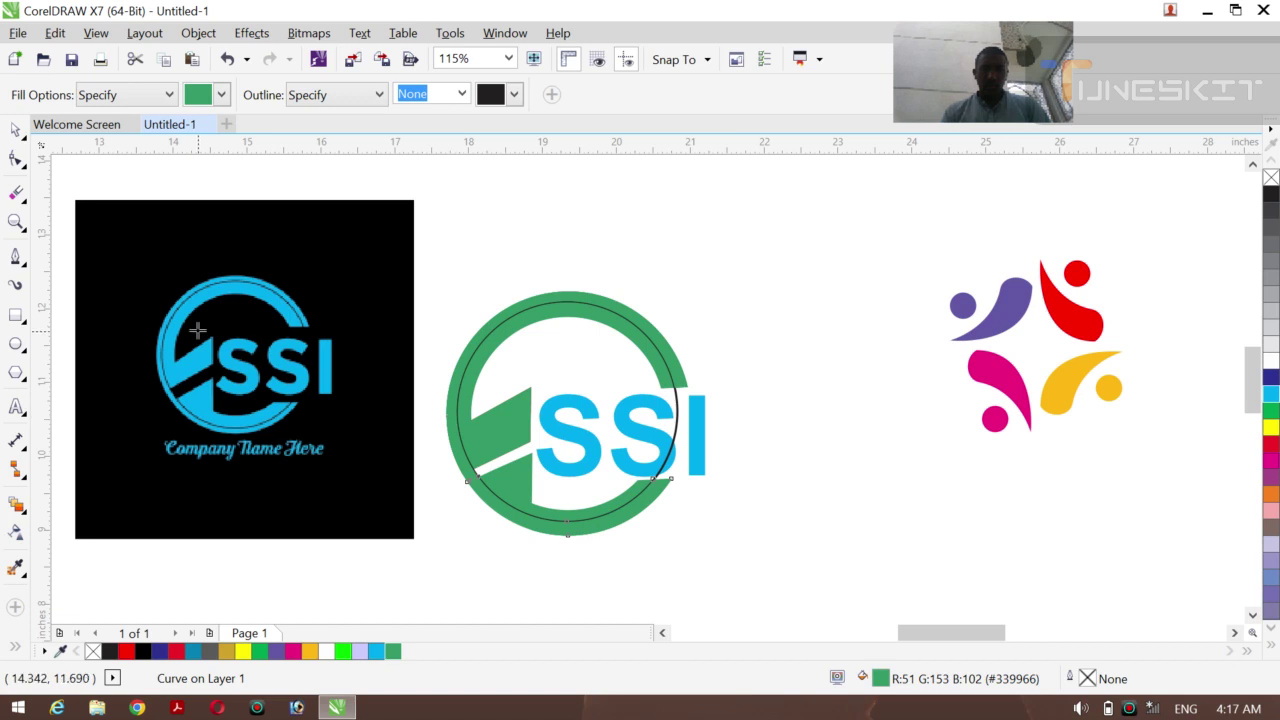
click(15, 158)
click(22, 140)
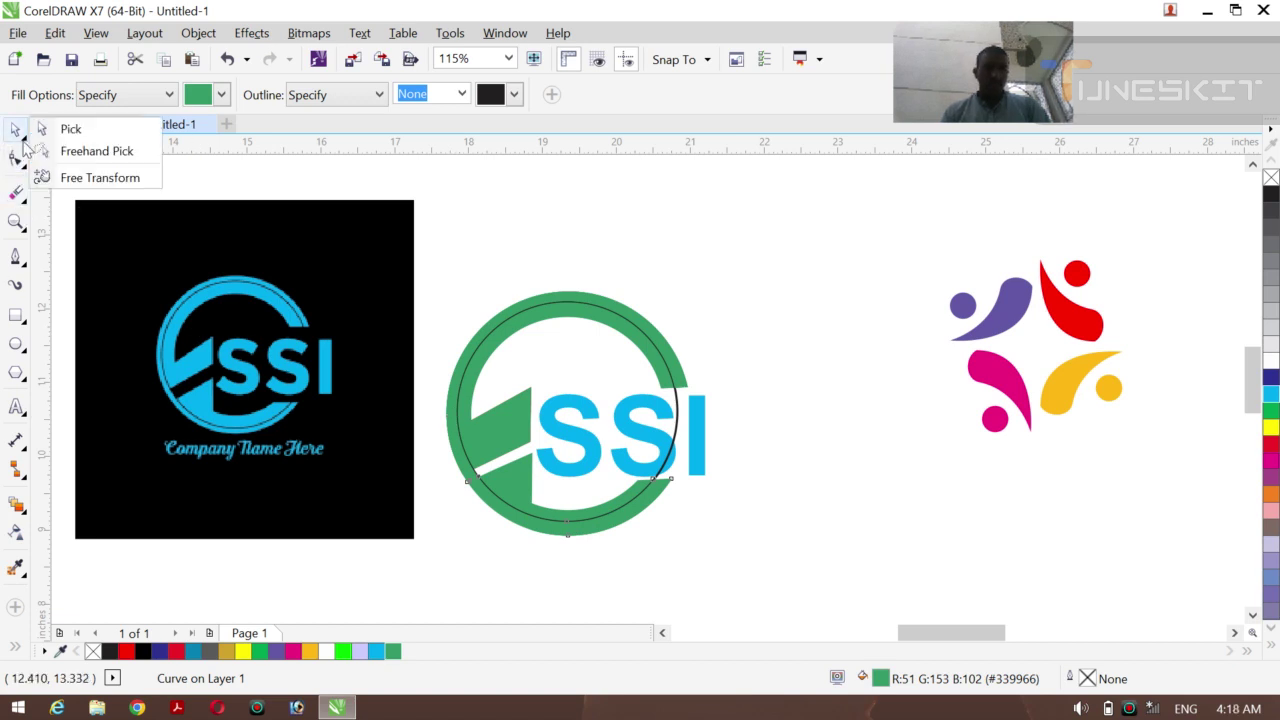
click(57, 140)
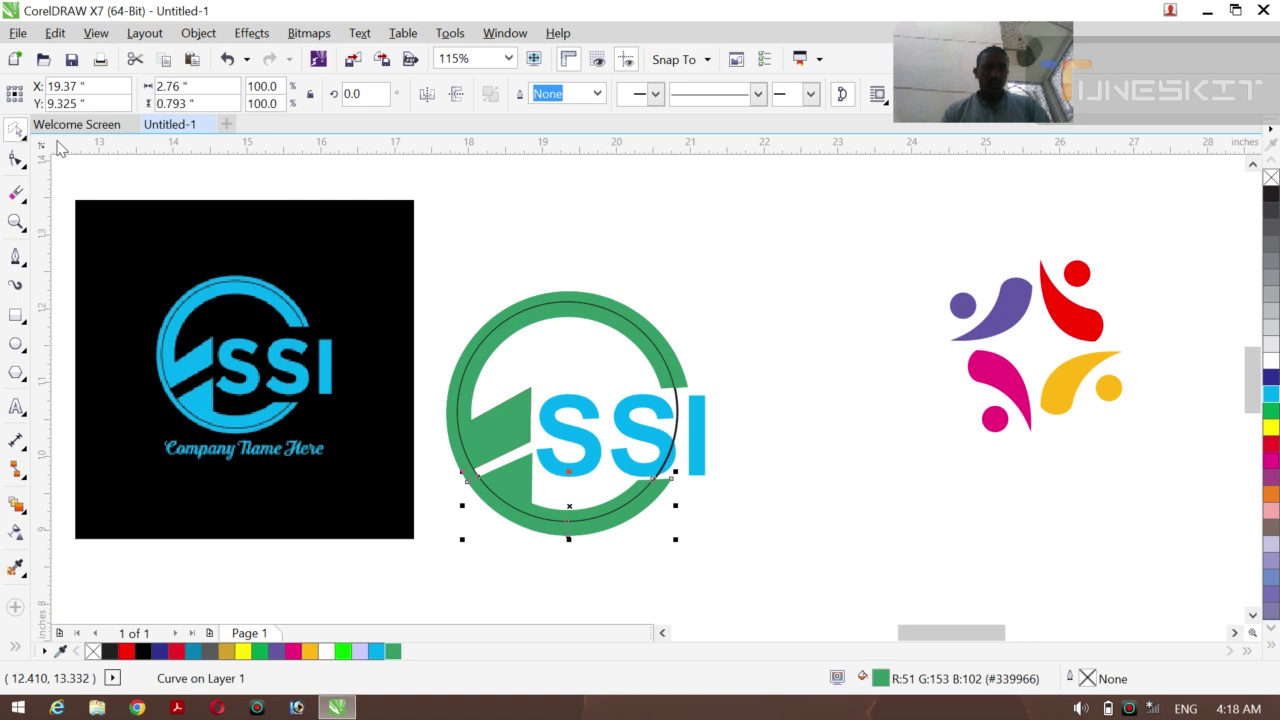